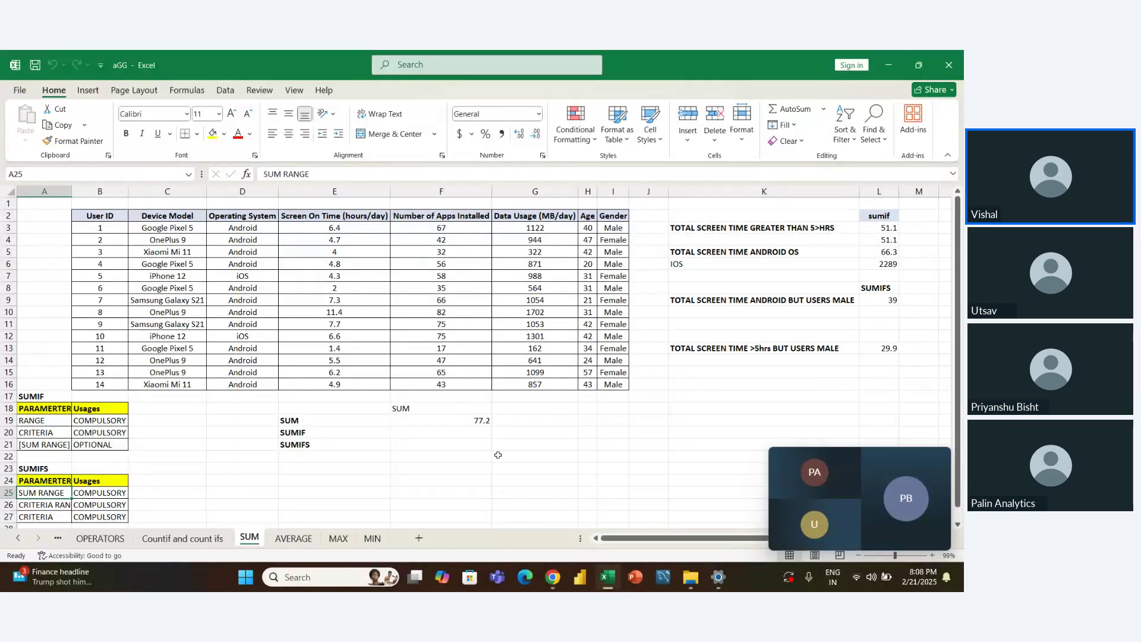
Step: Examine the existing SUM formula in F19 and the SUM, SUMIF and SUMIFS labels in E19:E21
left_click(498, 454)
key("Left")
key("Left")
key("Up")
key("Up")
key("Up")
key("Right")
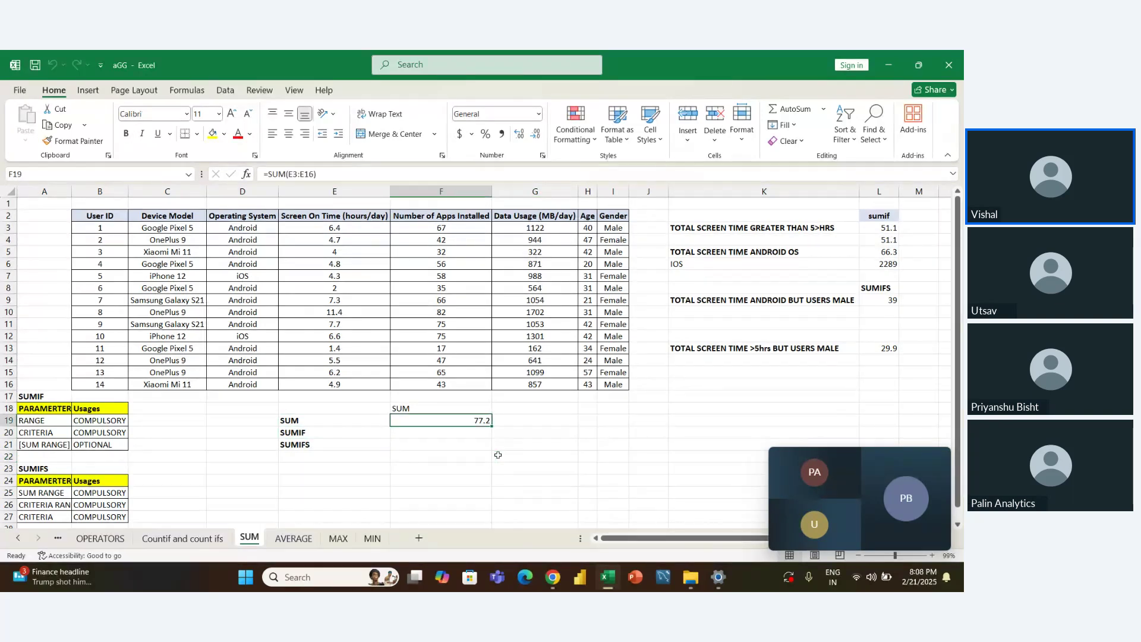
key("Up")
key("Left")
key("Right")
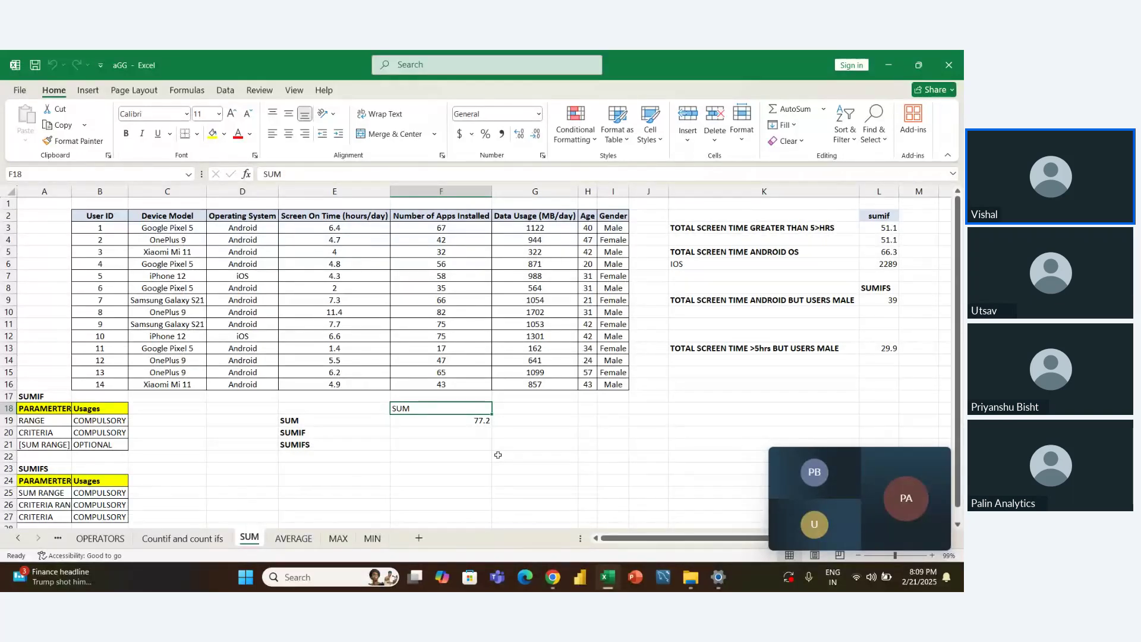
key("Left")
key("Left")
key("Right")
key("Down")
key("Down")
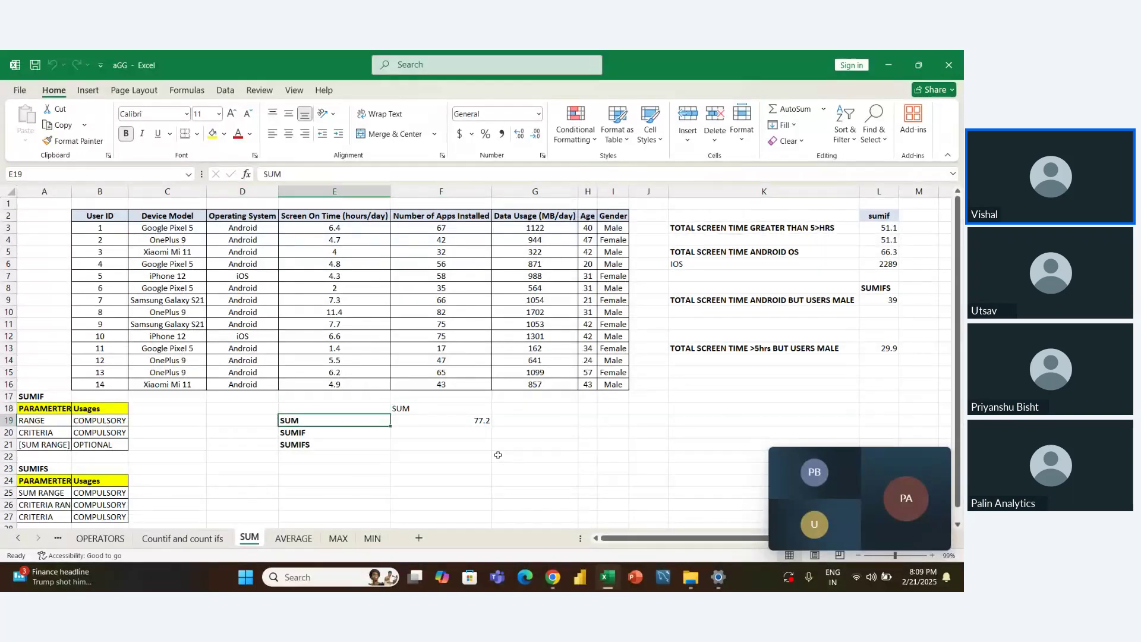
key("Down")
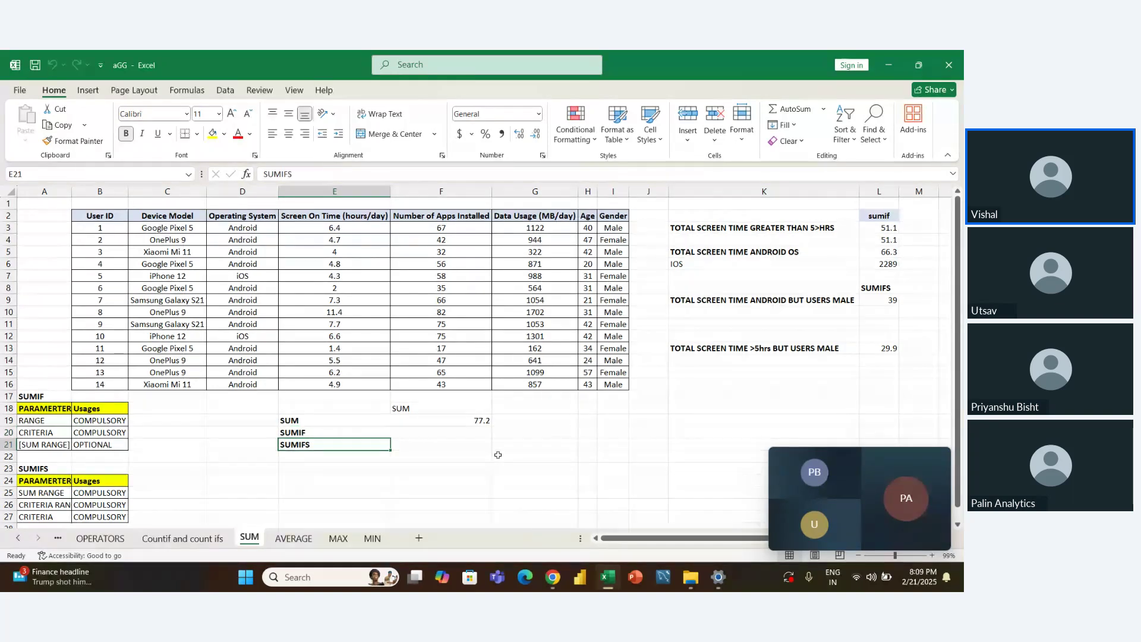
key("Up")
key("Up")
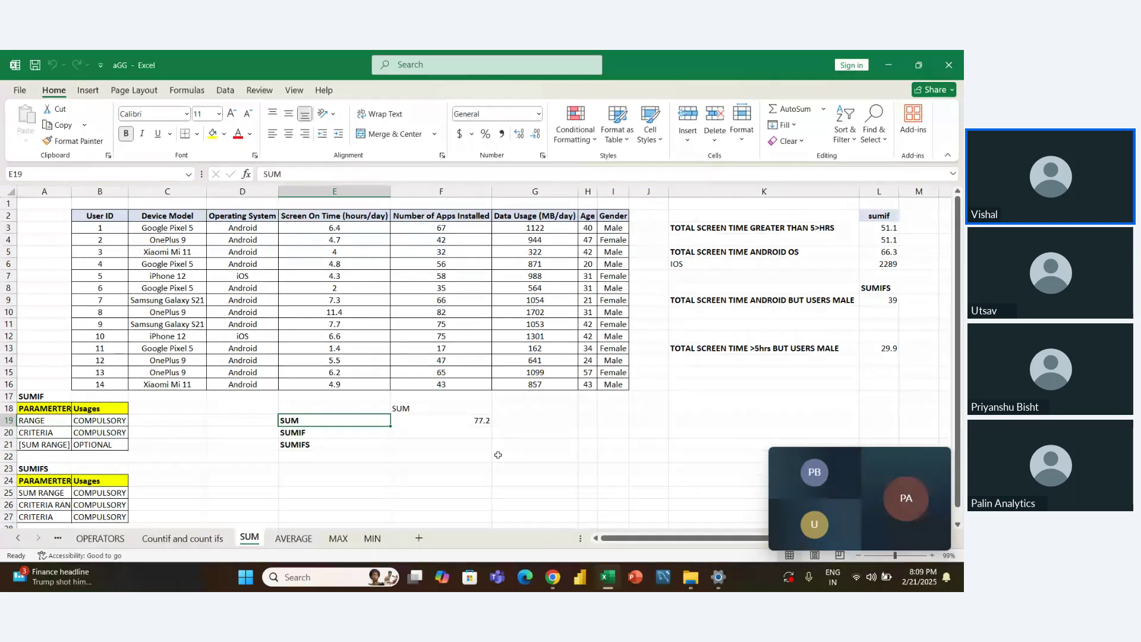
Step: Clear the existing SUM formula from cell F19
key("Right")
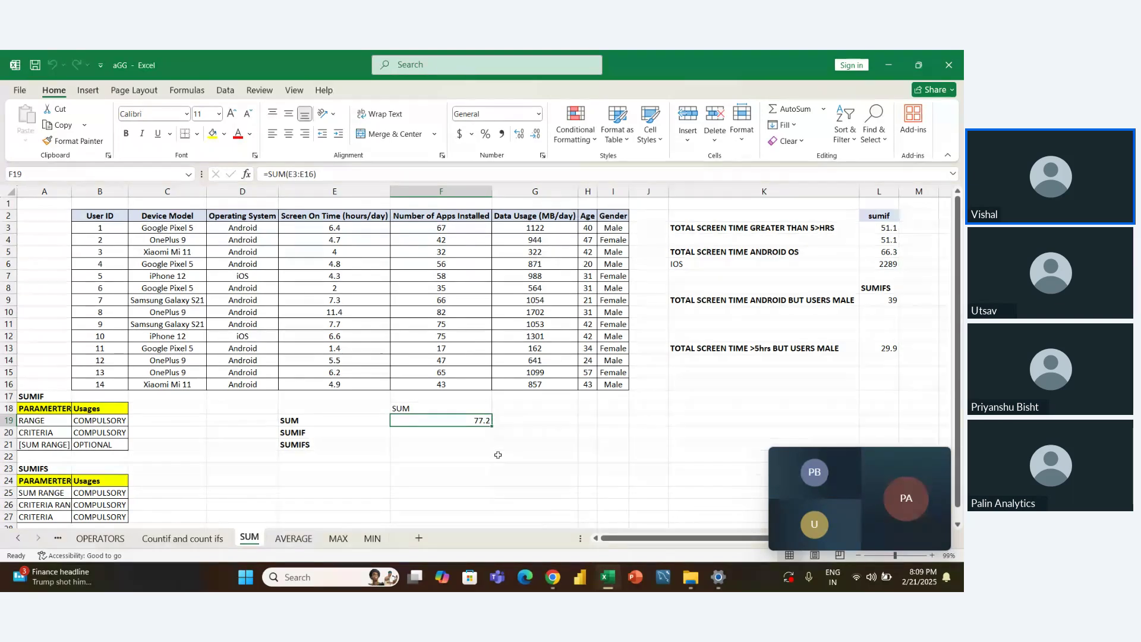
key("Delete")
key("Left")
key("Right")
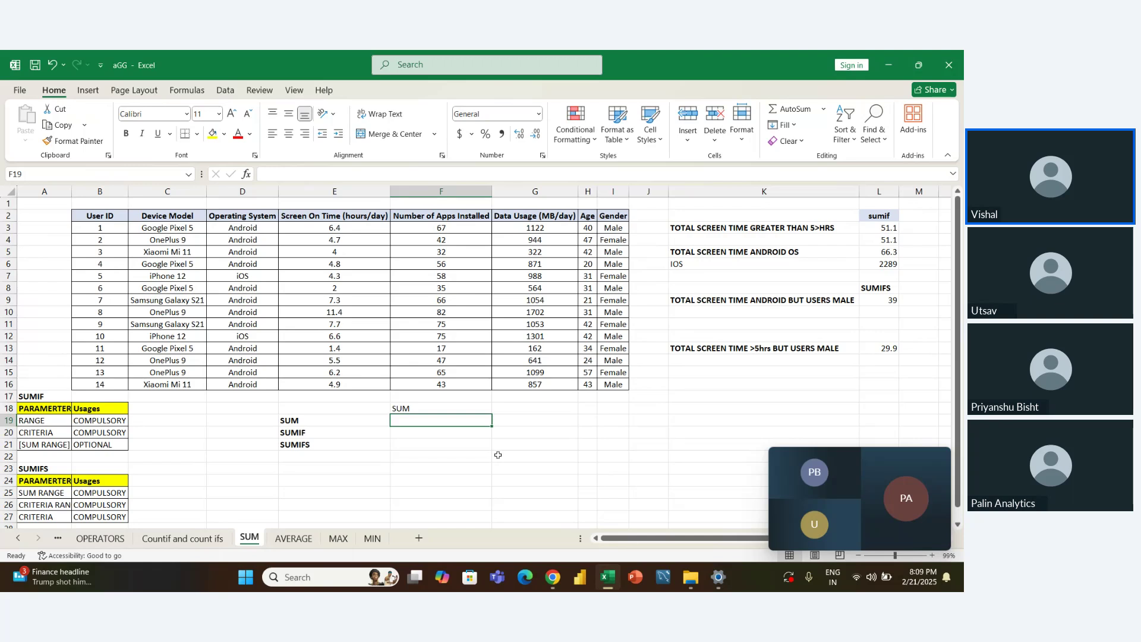
Step: Enter =SUM(G3:G16) in F19 to total the Data Usage (MB/day) column
type("=sum")
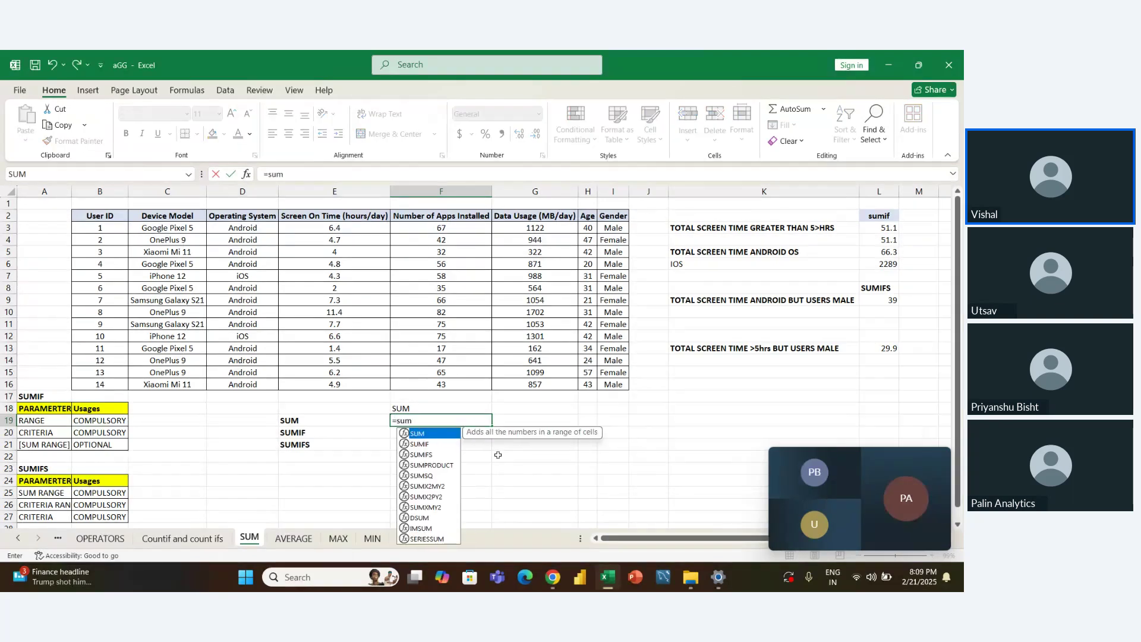
key("Tab")
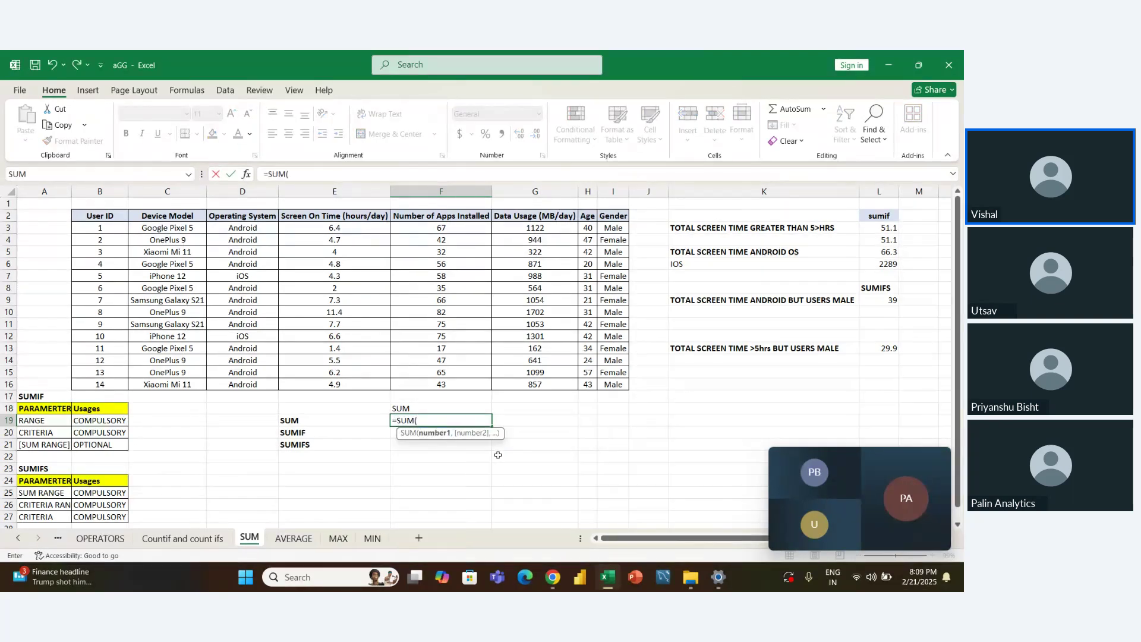
key("Right")
key("Up")
key("Up")
key("Up")
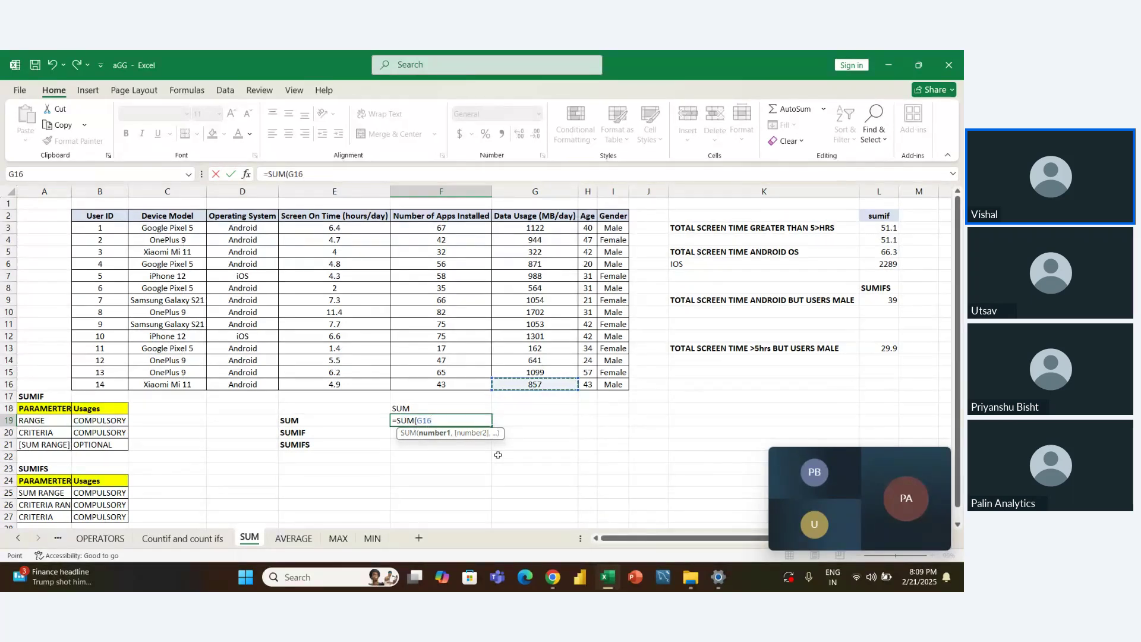
key("ctrl+shift+Up")
key("shift+Down")
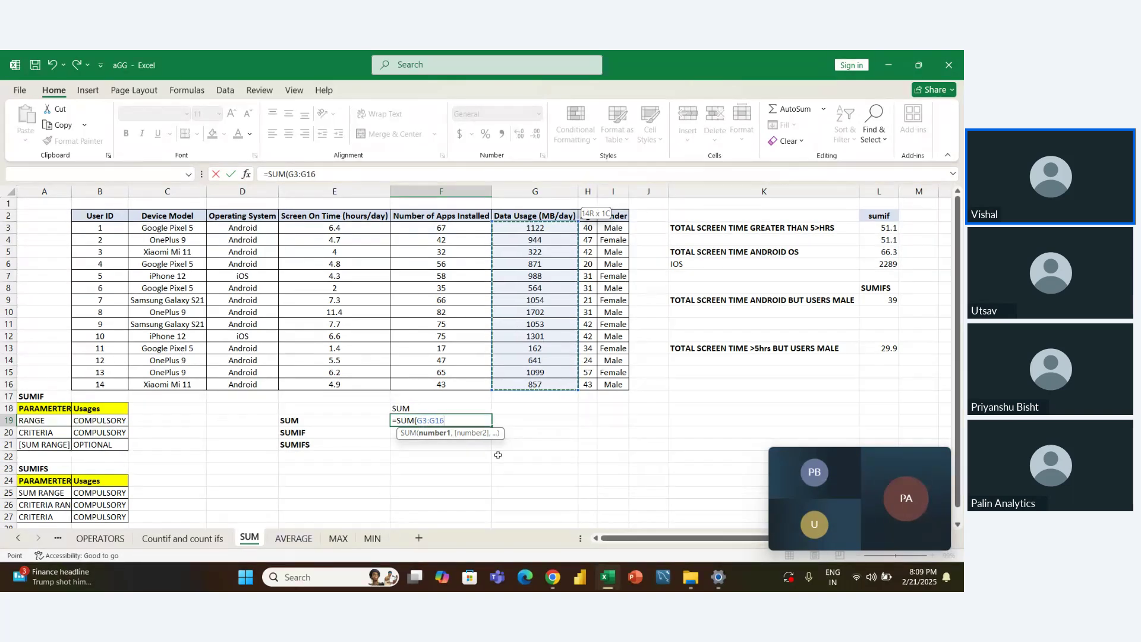
key("Return")
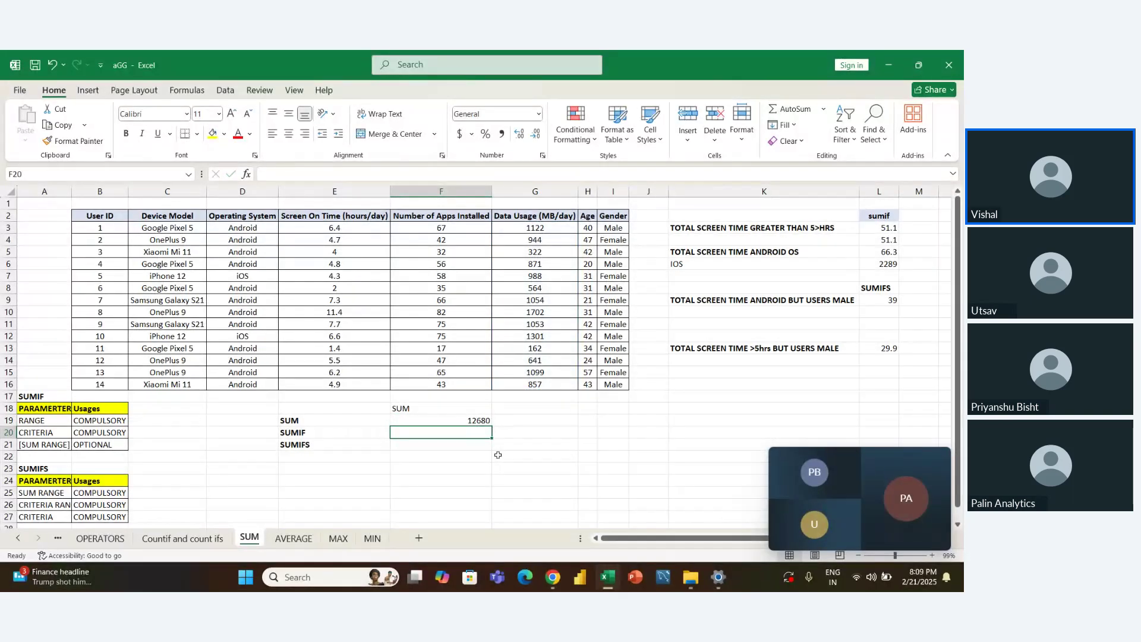
key("Up")
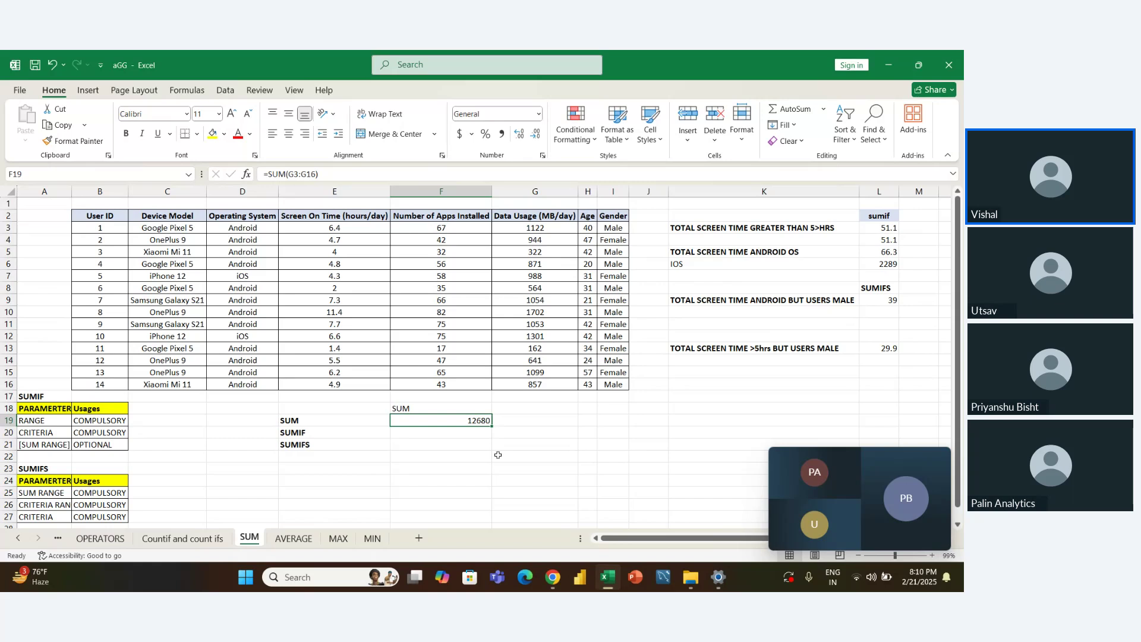
Step: Delete the IOS label and its result from K6:L6
key("Right")
key("Up")
key("Right")
key("Up")
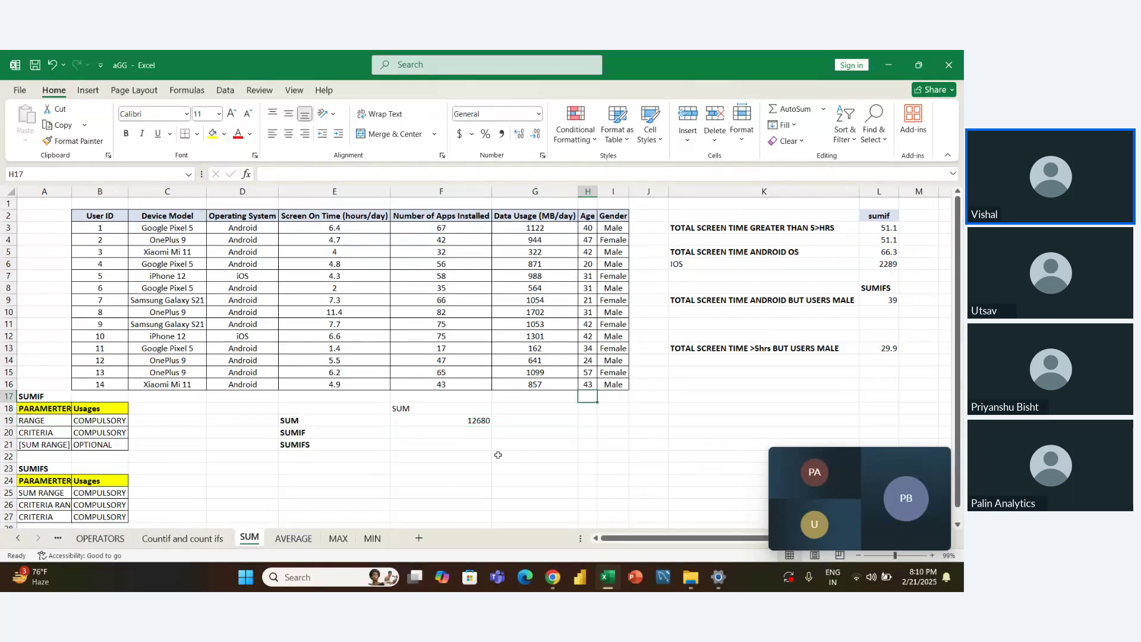
key("Right")
key("Up")
key("Up")
key("Up")
key("Up")
key("Right")
key("Up")
key("Up")
key("Up")
key("Up")
key("Up")
key("Up")
key("Up")
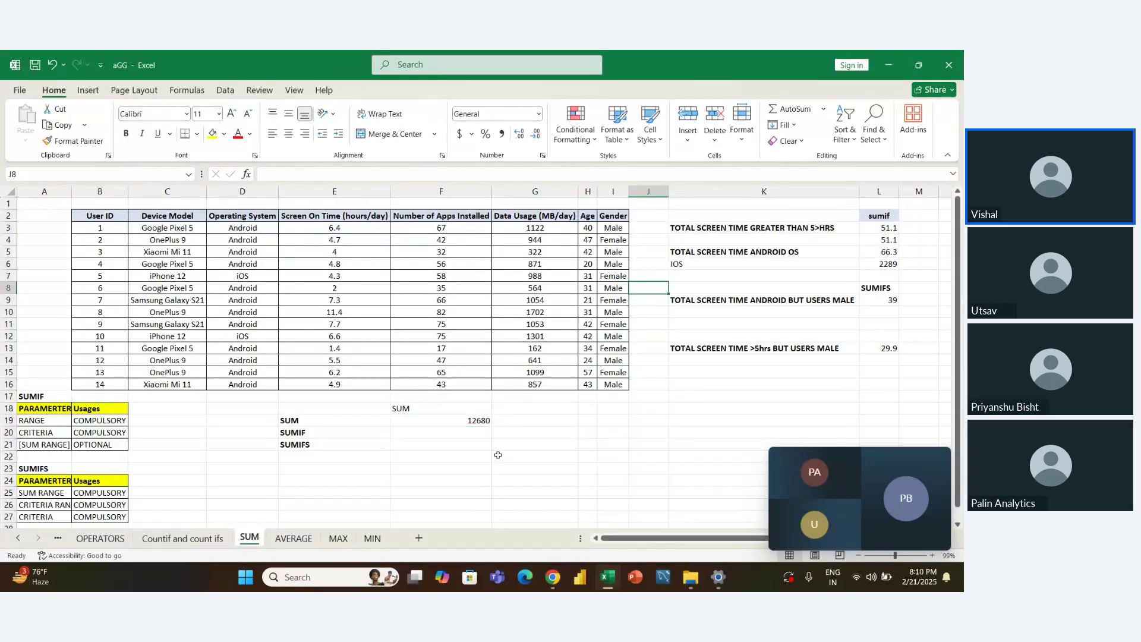
key("Right")
key("shift+Right")
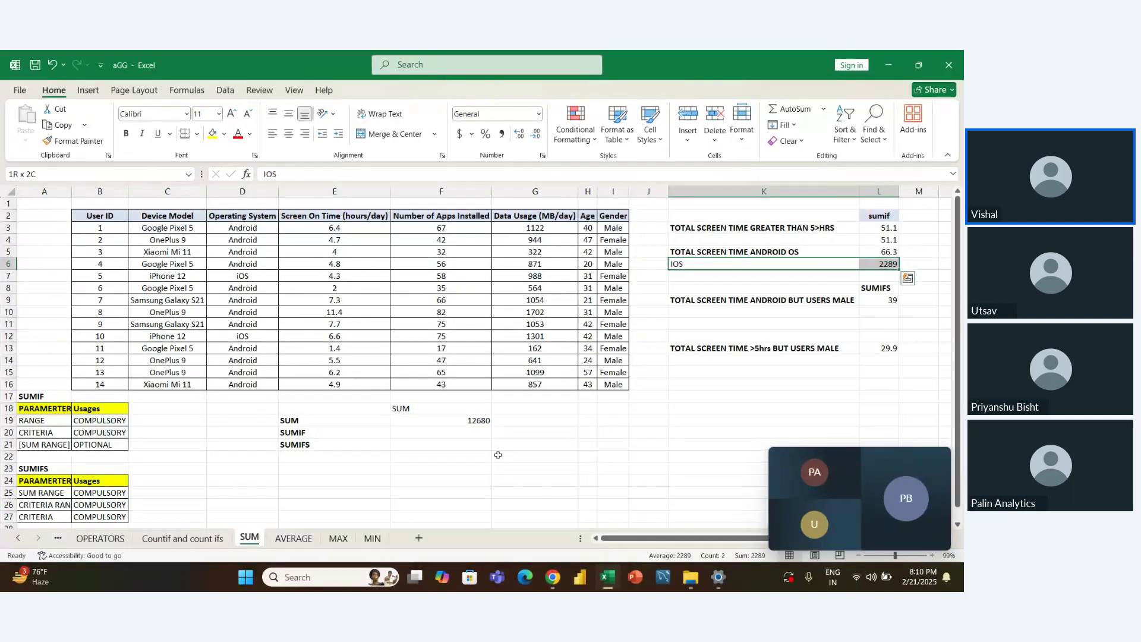
key("Delete")
Step: Clear the old SUMIF results from L3:L5
key("Right")
key("Up")
key("shift+Up")
key("shift+Up")
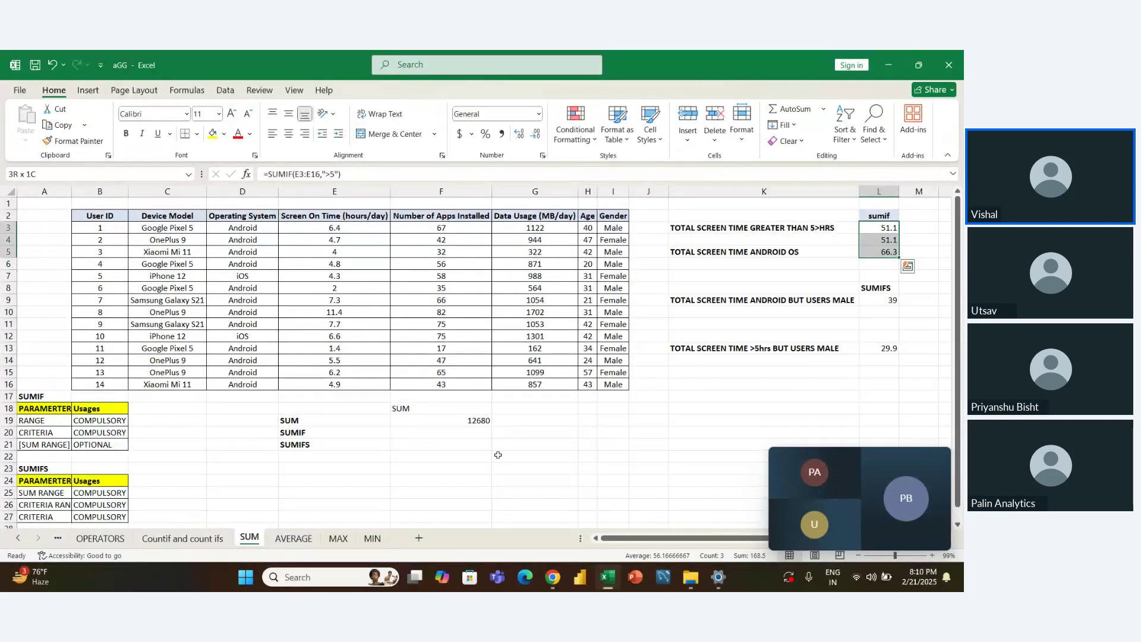
key("Delete")
Step: Clear the old SUMIFS results from L9:L13
key("Down")
key("Down")
key("Down")
key("Down")
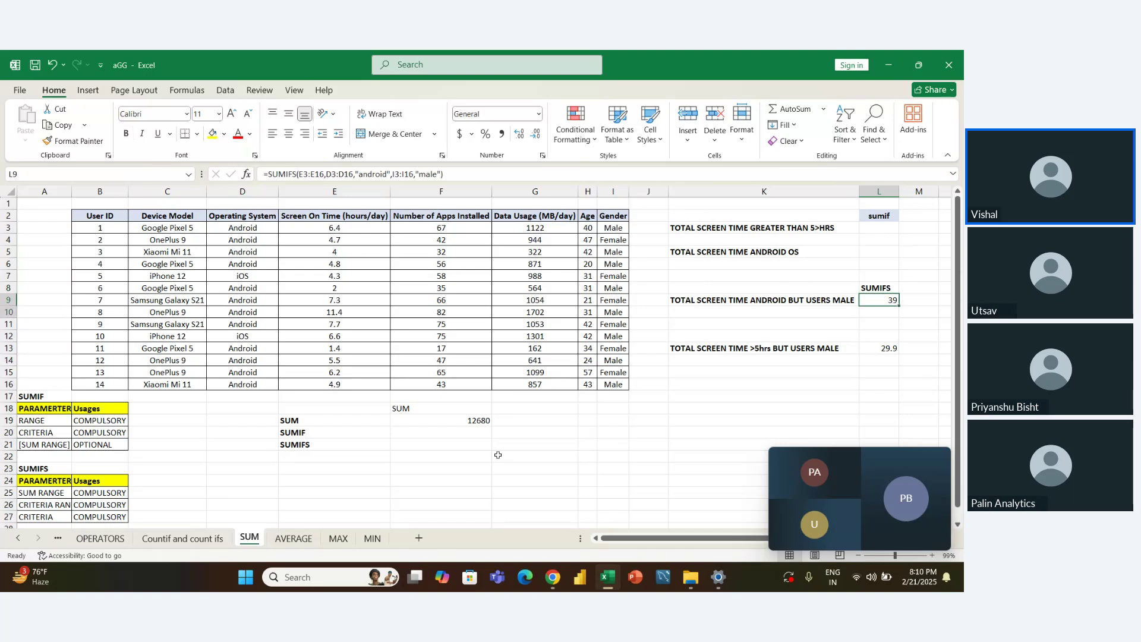
key("shift+Down")
key("shift+Down")
key("shift+Down")
key("shift+Down")
key("Delete")
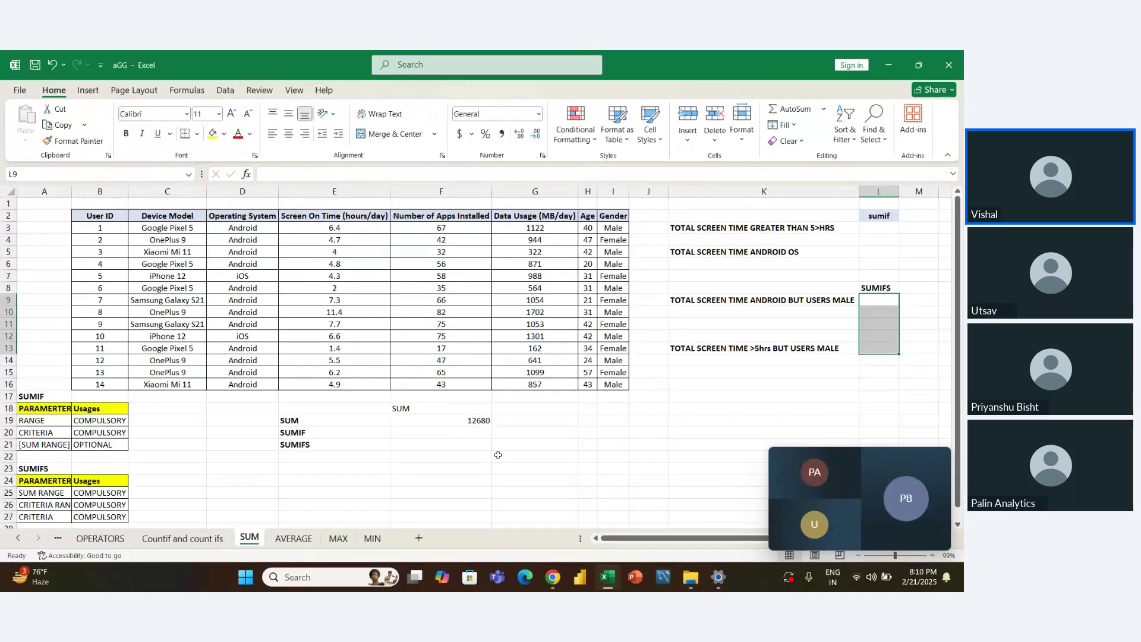
Step: Review the emptied SUMIF answer cell L3 and the SUM formula in F19 alongside the data table
key("Up")
key("Up")
key("Up")
key("Up")
key("Up")
key("Up")
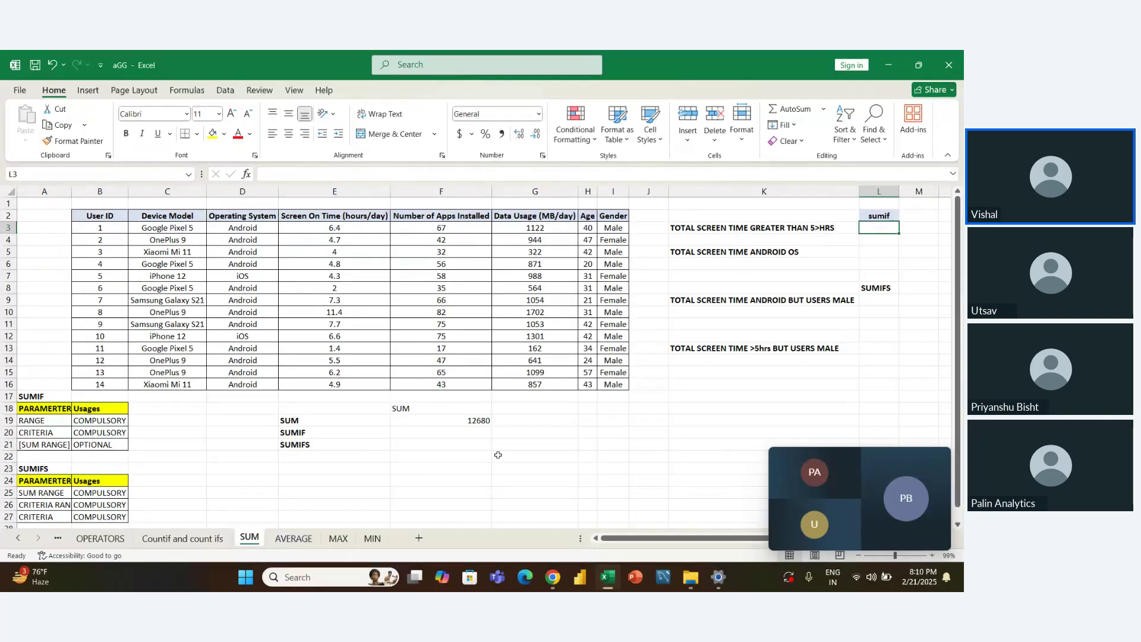
key("Left")
key("Left")
key("Left")
key("Left")
key("Left")
key("Left")
key("Left")
key("Down")
key("Down")
key("Down")
key("Down")
key("Down")
key("Down")
key("Down")
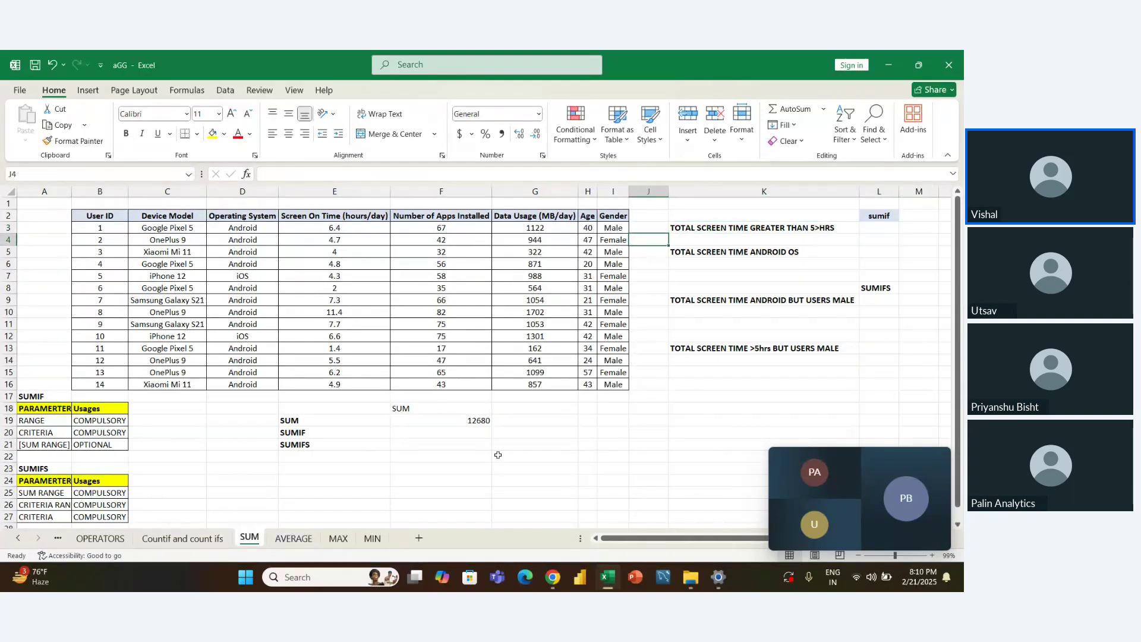
key("Down")
key("Down")
key("Down")
key("Down")
key("Down")
key("Down")
key("Down")
key("Down")
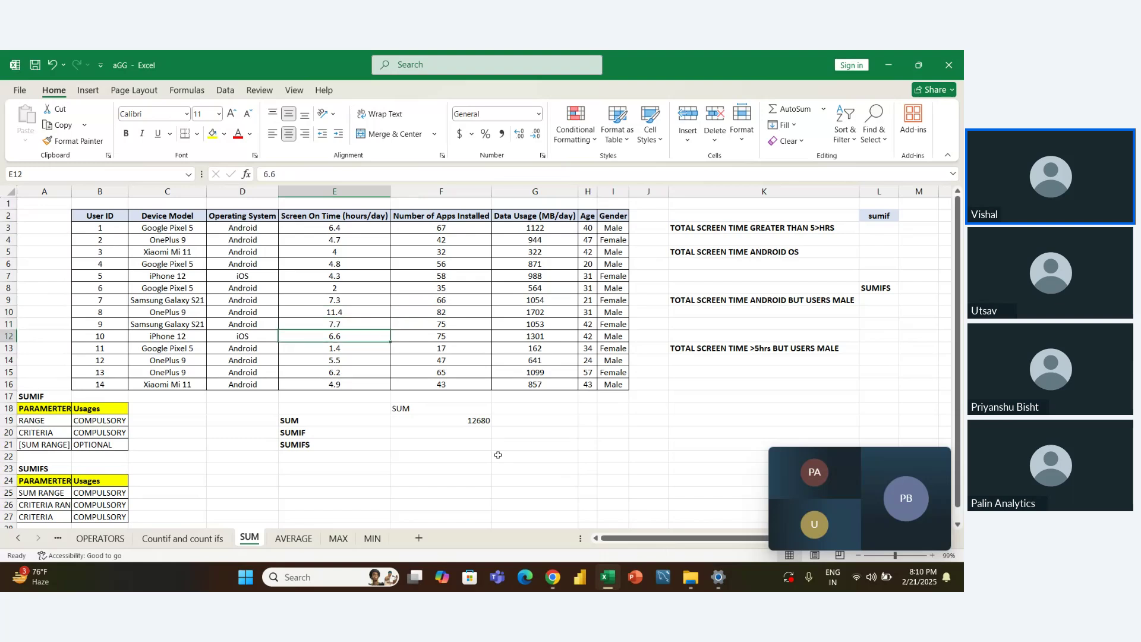
key("Right")
key("Down")
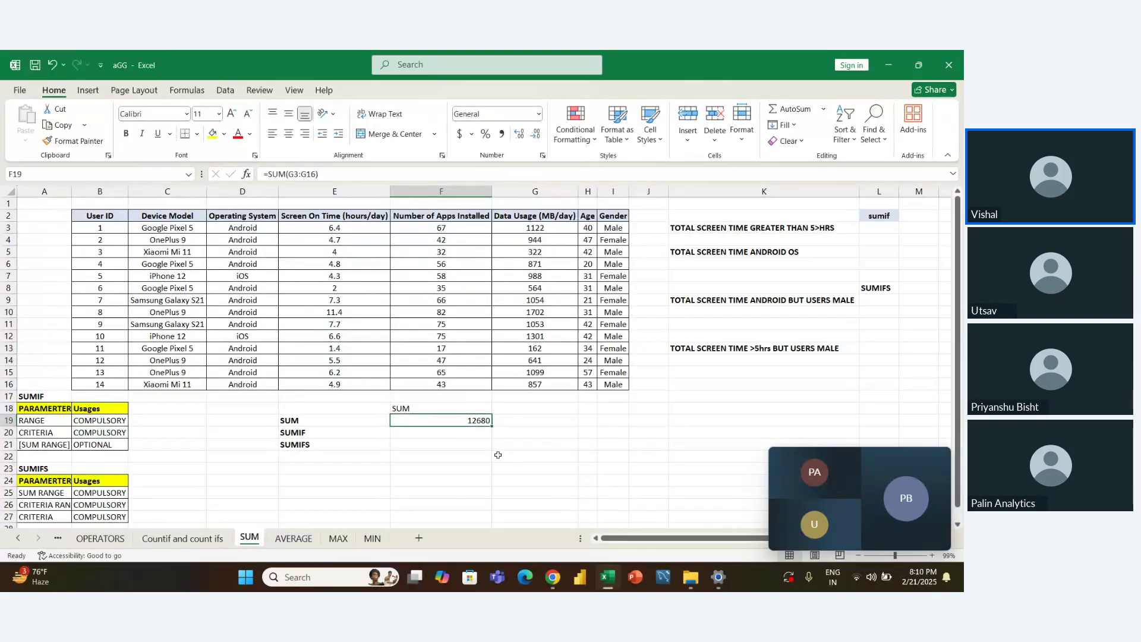
Step: Enter =SUMIF(E3:E16,">5") in L3 to total the screen time greater than 5 hours
key("Right")
key("Right")
key("Right")
key("Right")
key("Right")
key("Right")
key("Right")
key("Up")
key("Up")
key("Up")
key("Up")
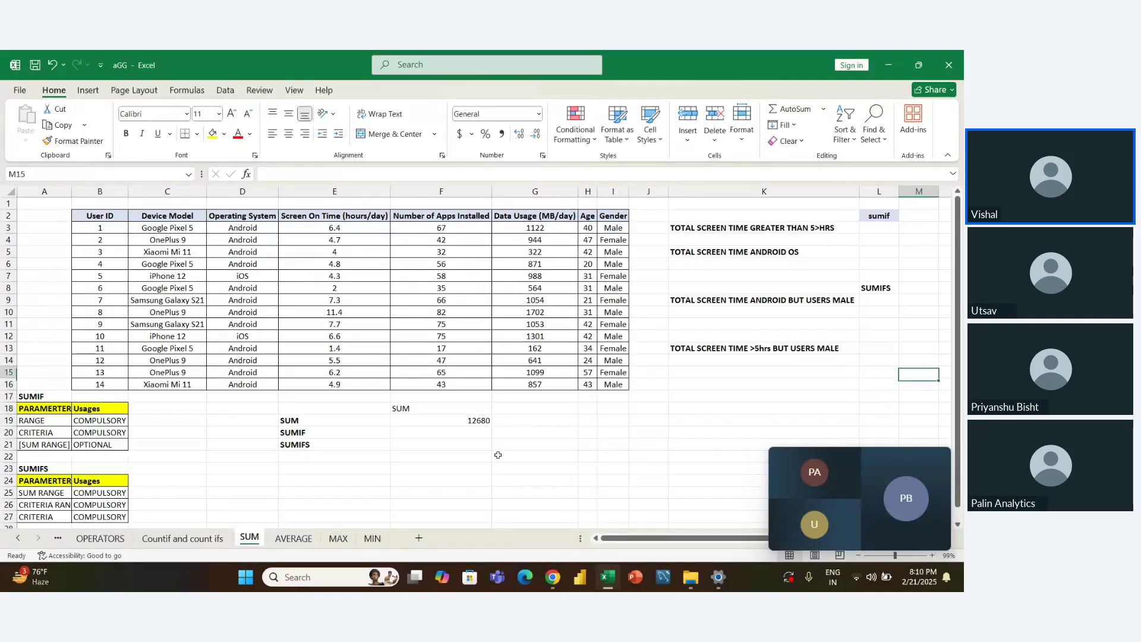
key("Left")
key("Up")
key("Up")
key("Up")
key("Up")
key("Up")
key("Up")
key("Up")
key("Up")
key("Up")
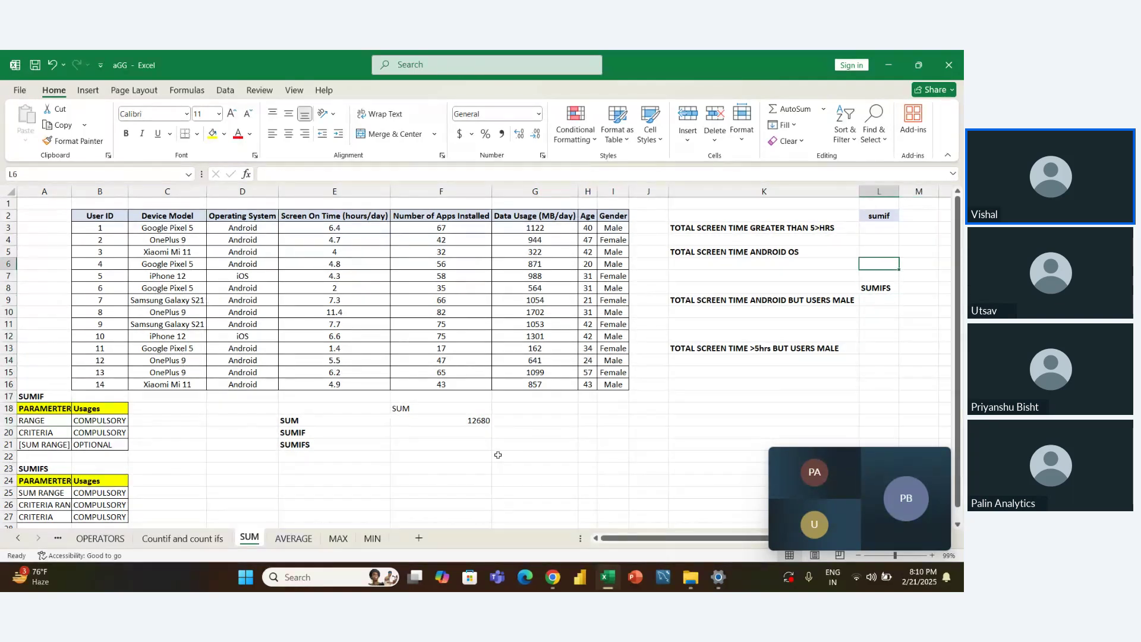
key("Up")
key("Up")
key("Up")
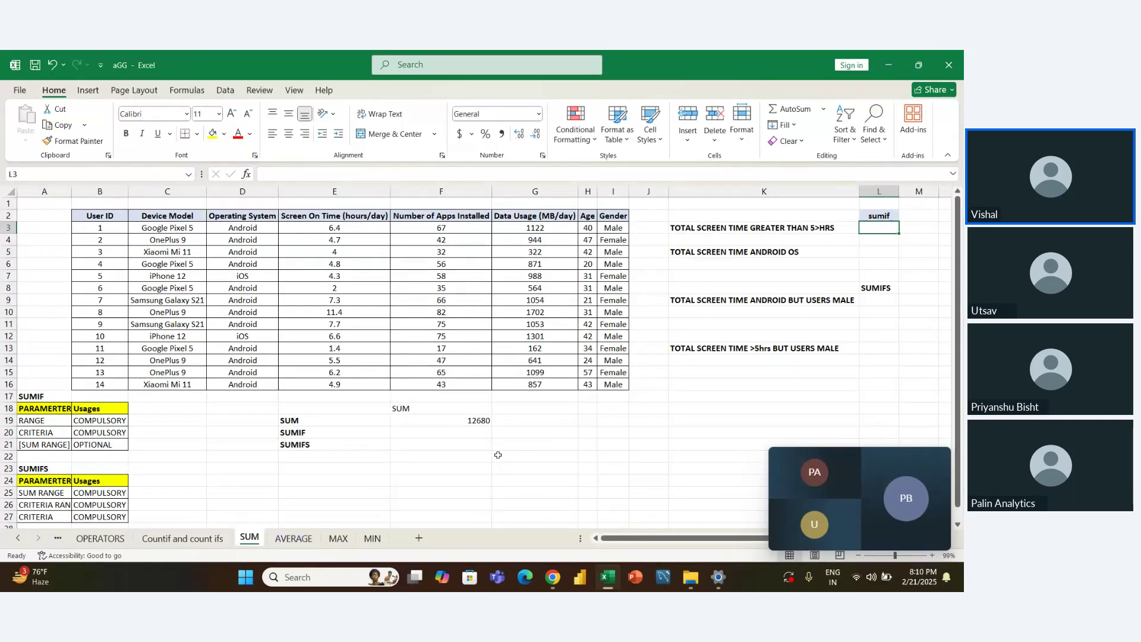
key("Left")
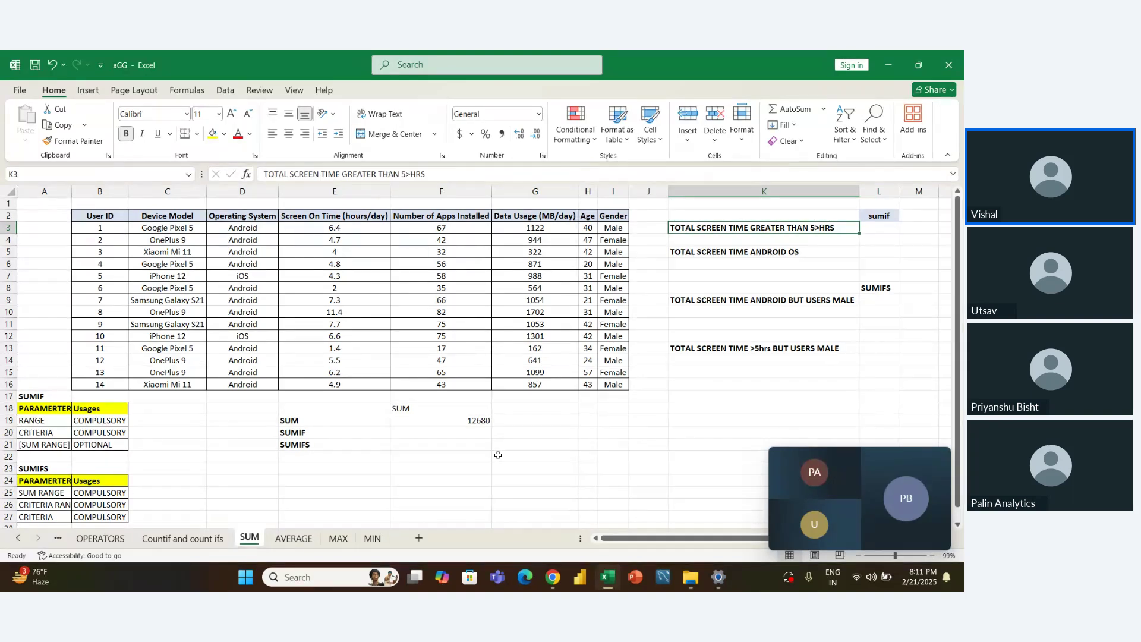
key("Right")
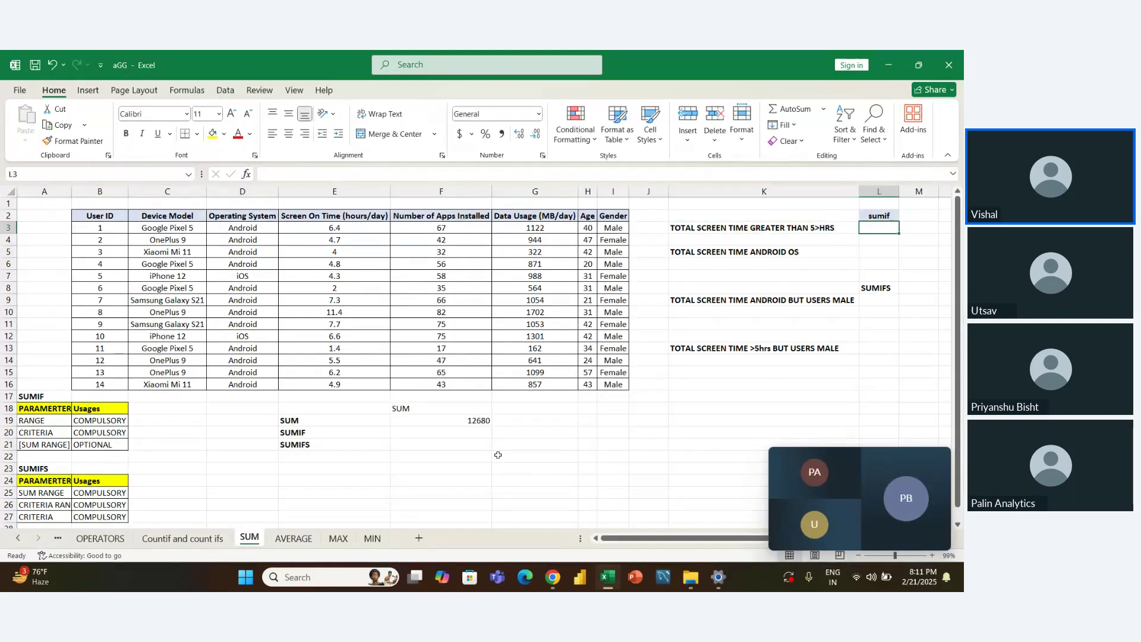
type("=")
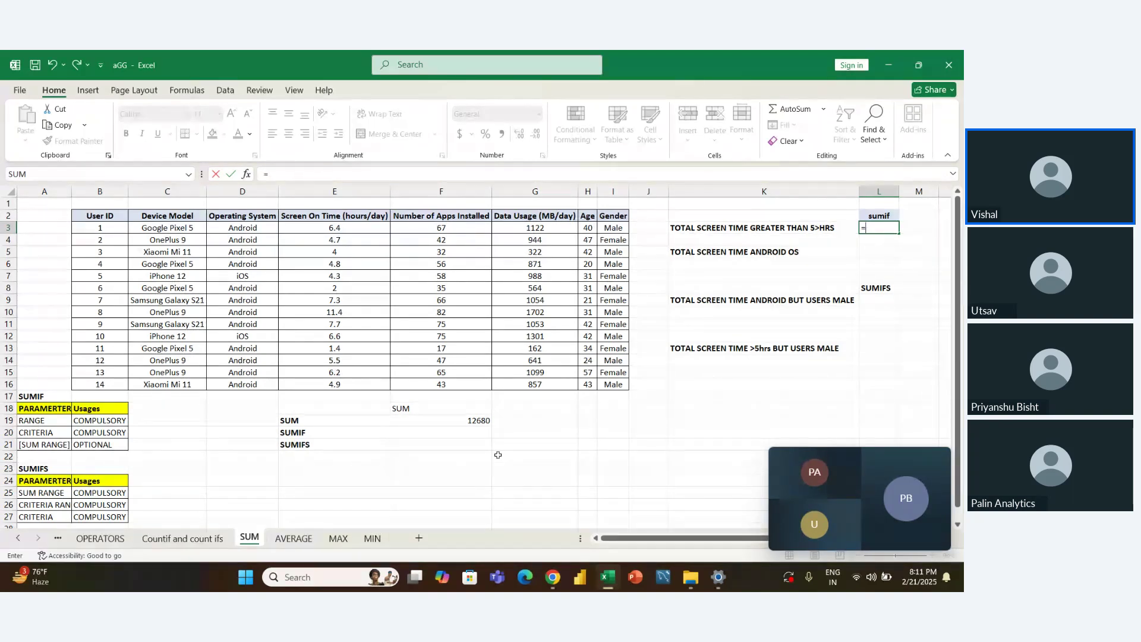
type("SUM(")
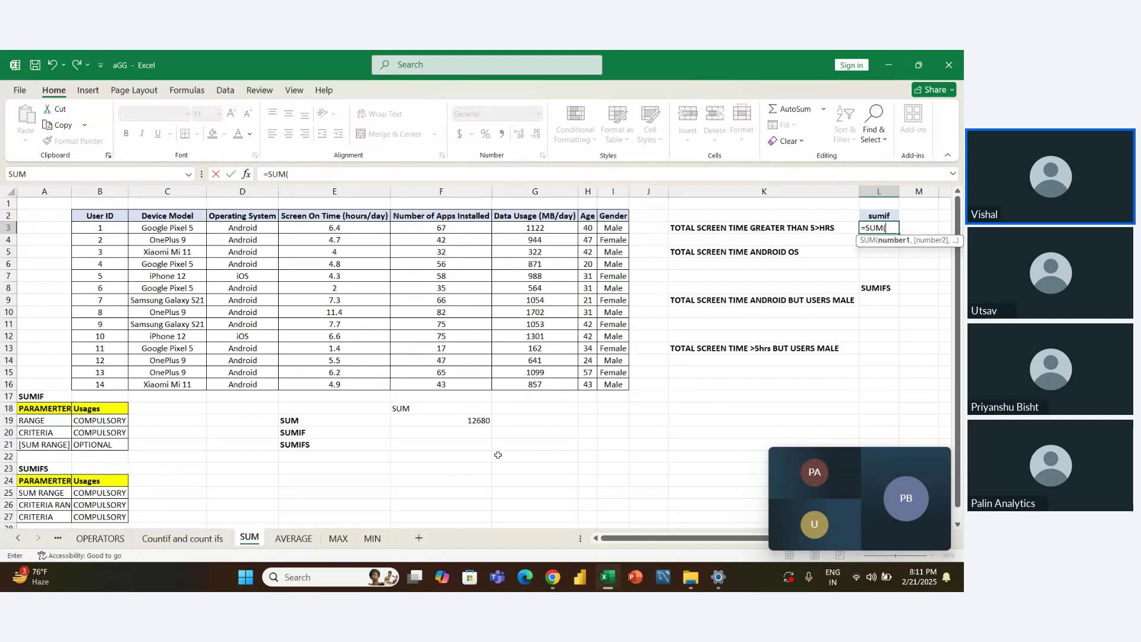
key("BackSpace")
type("if")
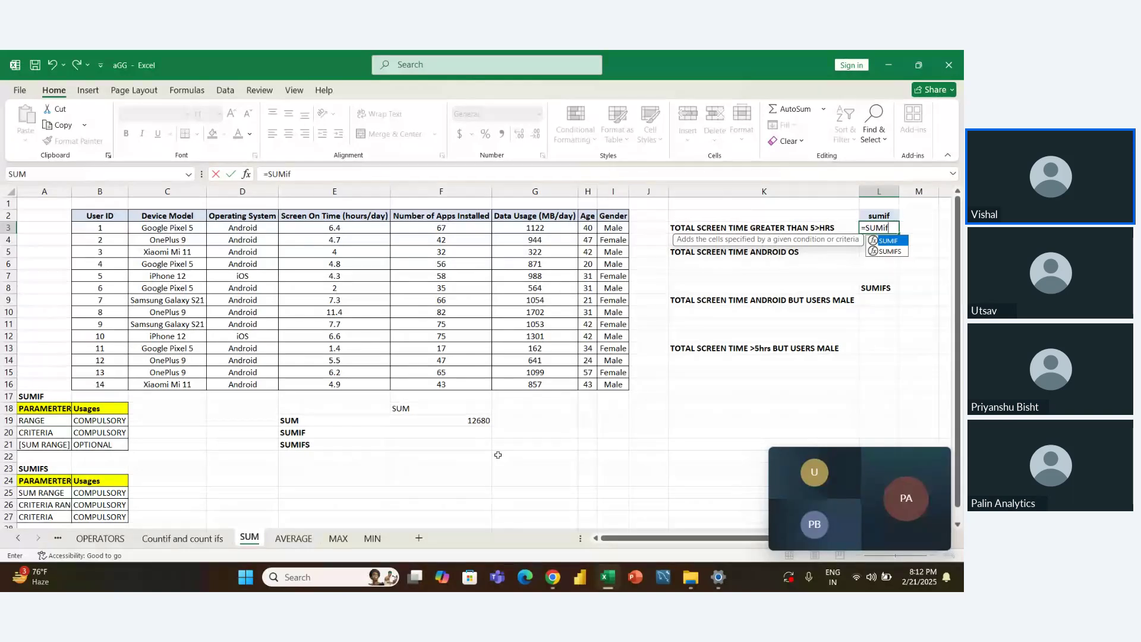
key("Tab")
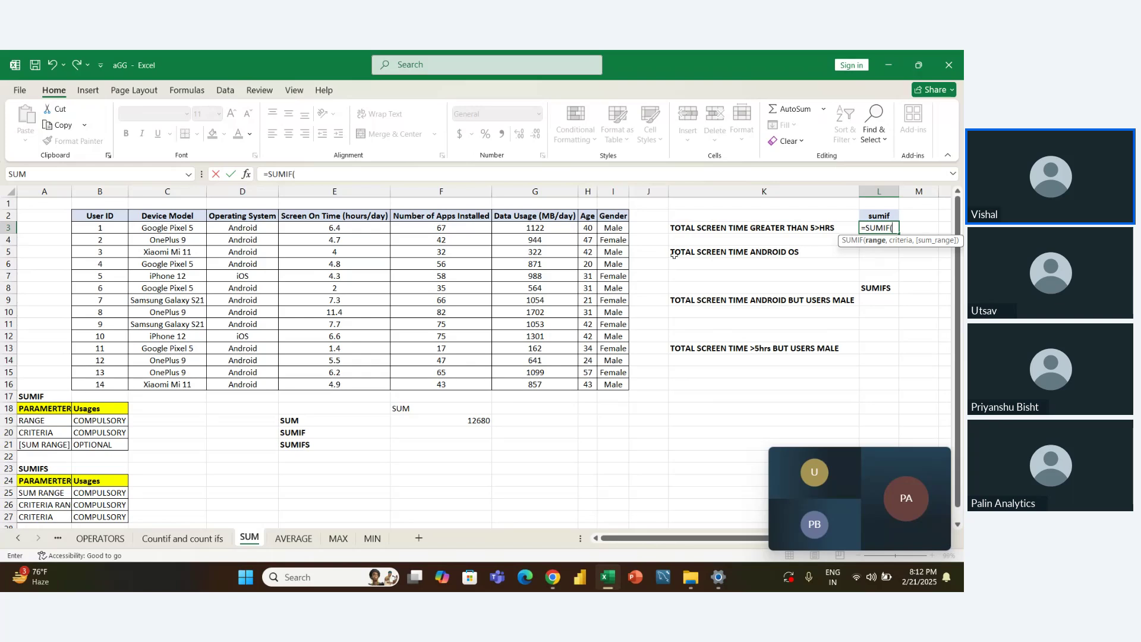
left_click(303, 225)
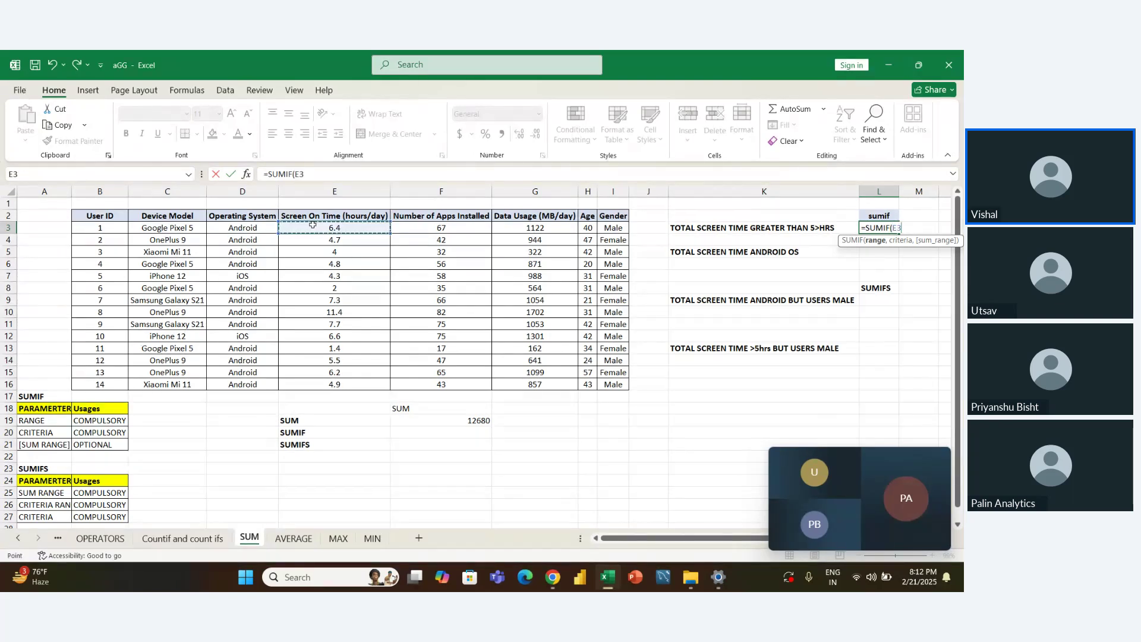
key("ctrl+shift+Down")
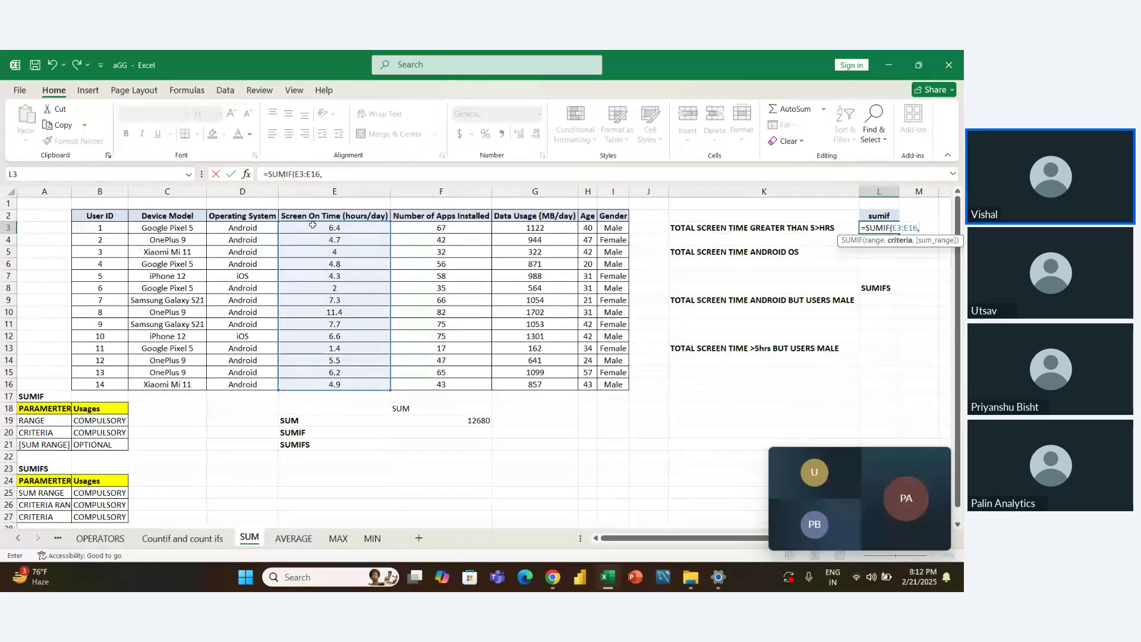
type(",\"")
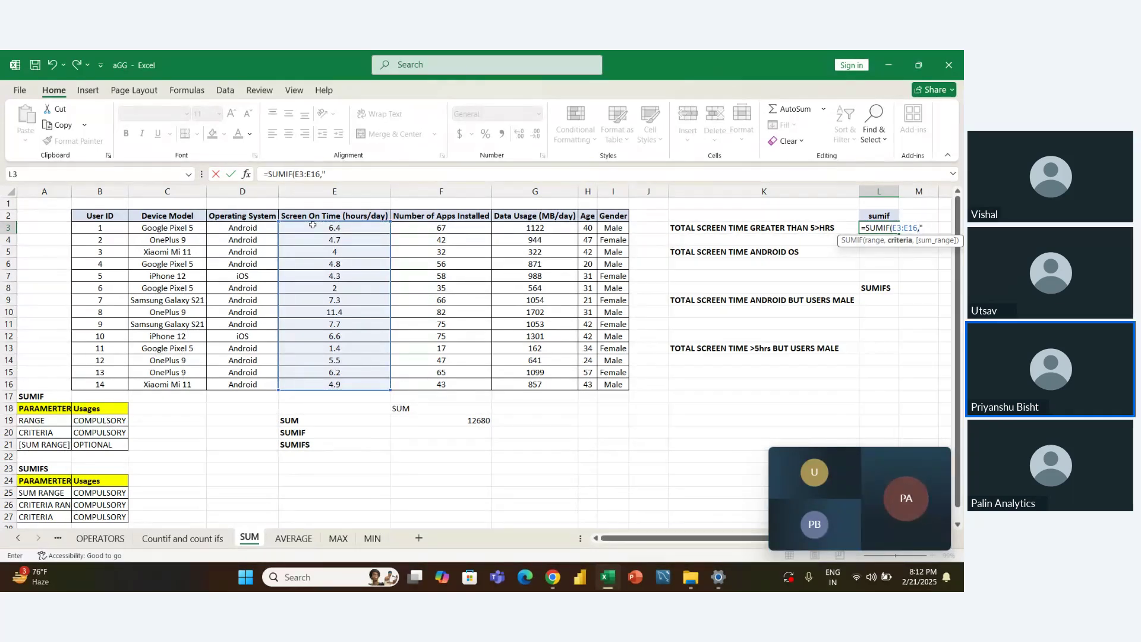
type(">5\"")
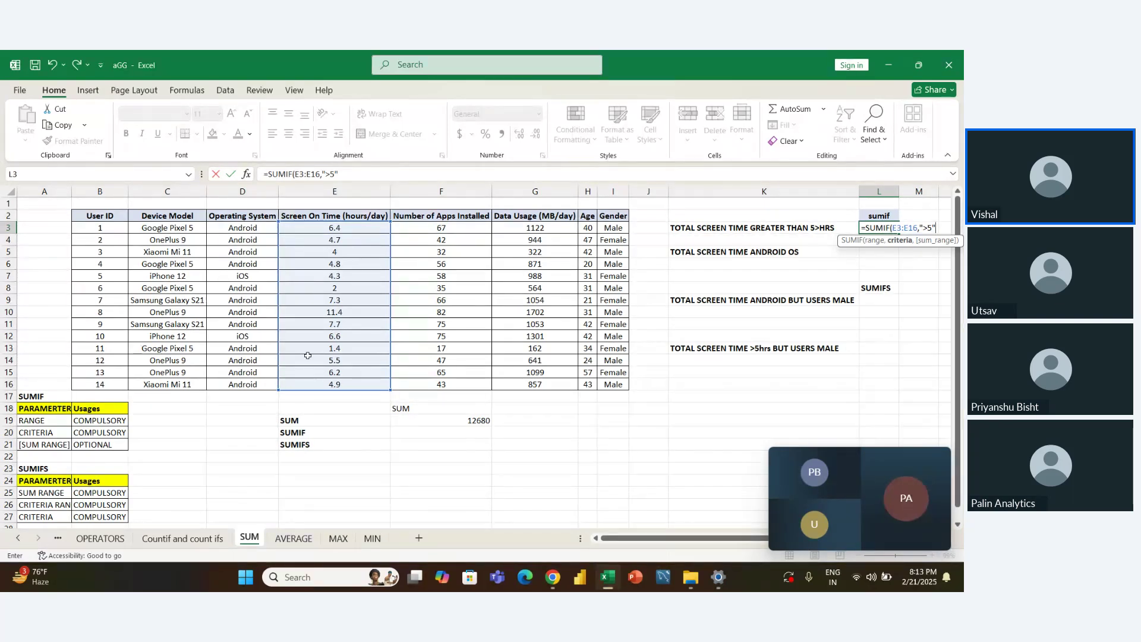
key("Return")
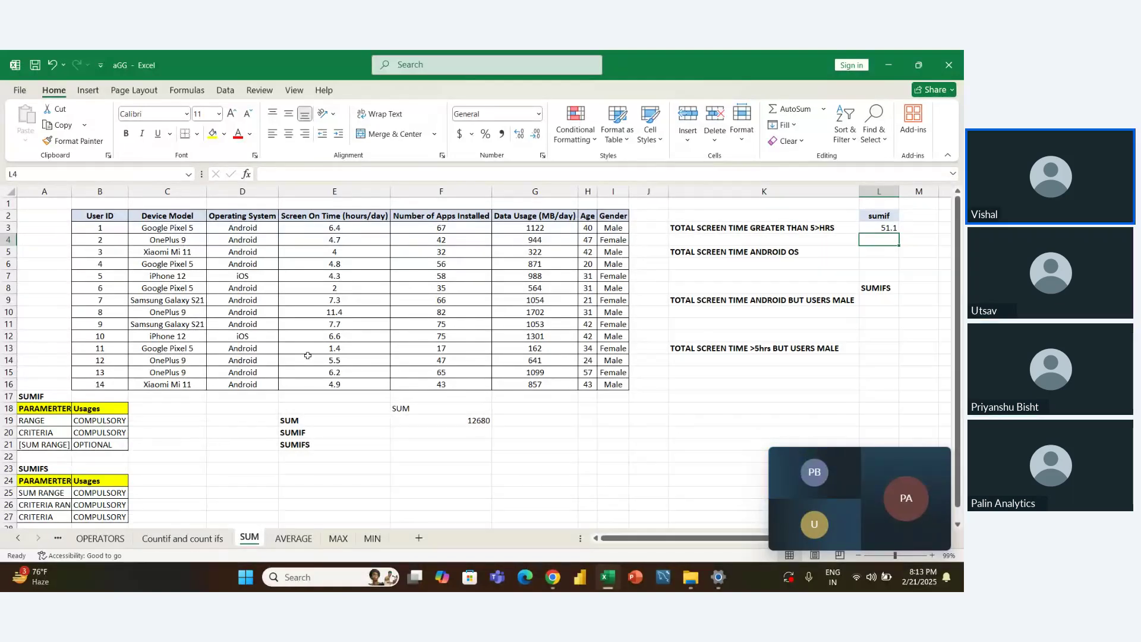
Step: Enter =SUMIF(E3:E16,">5",E3:E16) in L4, repeating the over-5-hours total with the optional sum range included
type("=sum")
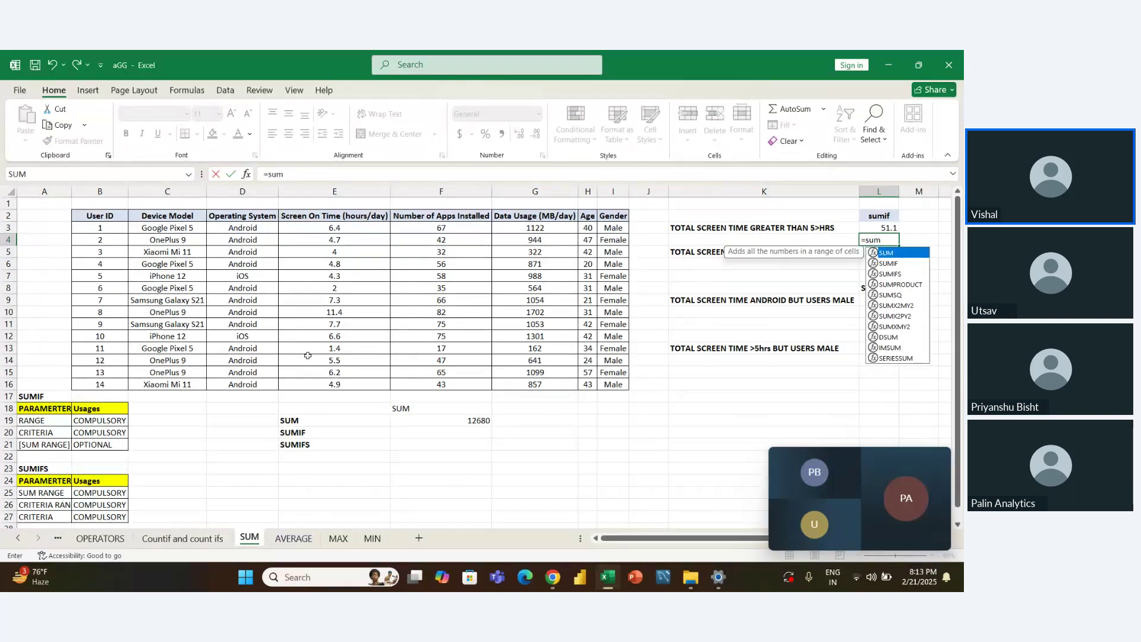
key("Down")
key("Tab")
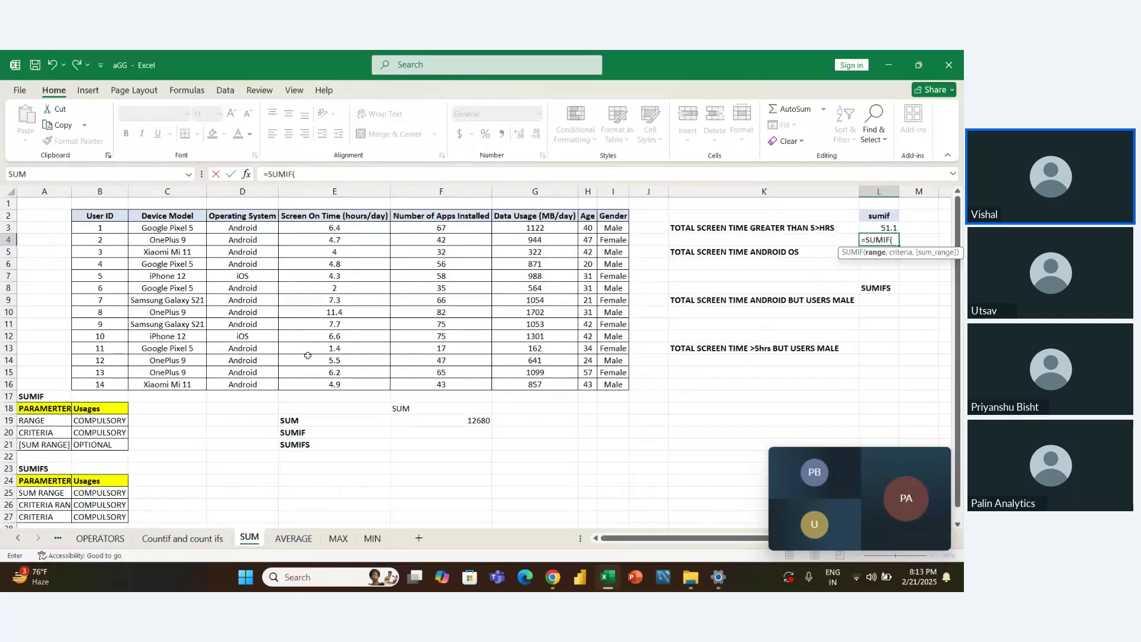
key("Left")
key("Left")
key("Left")
key("Left")
key("Left")
key("Left")
key("Left")
key("Up")
key("ctrl+shift+Down")
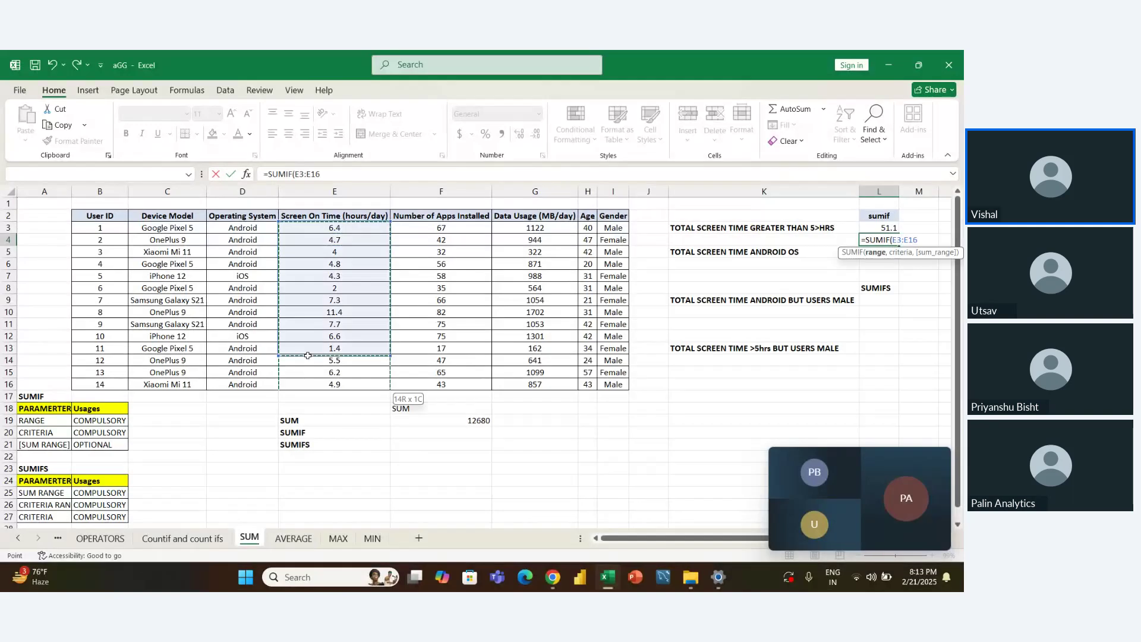
type(",\"")
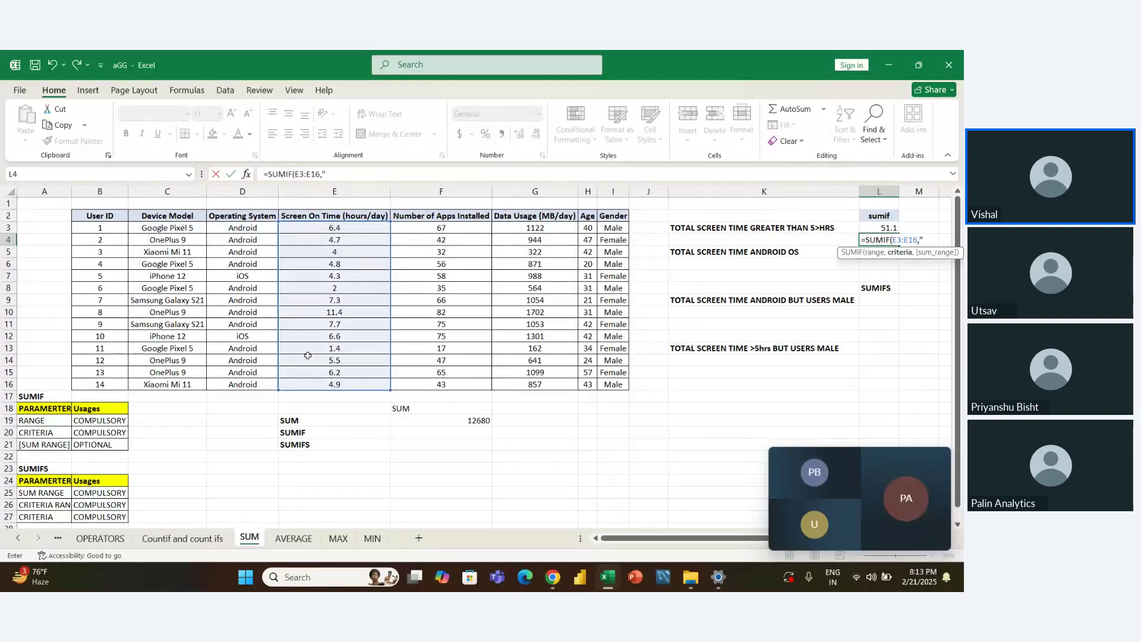
type(">5\",")
key("Left")
key("Left")
key("Left")
key("Left")
key("Left")
key("Left")
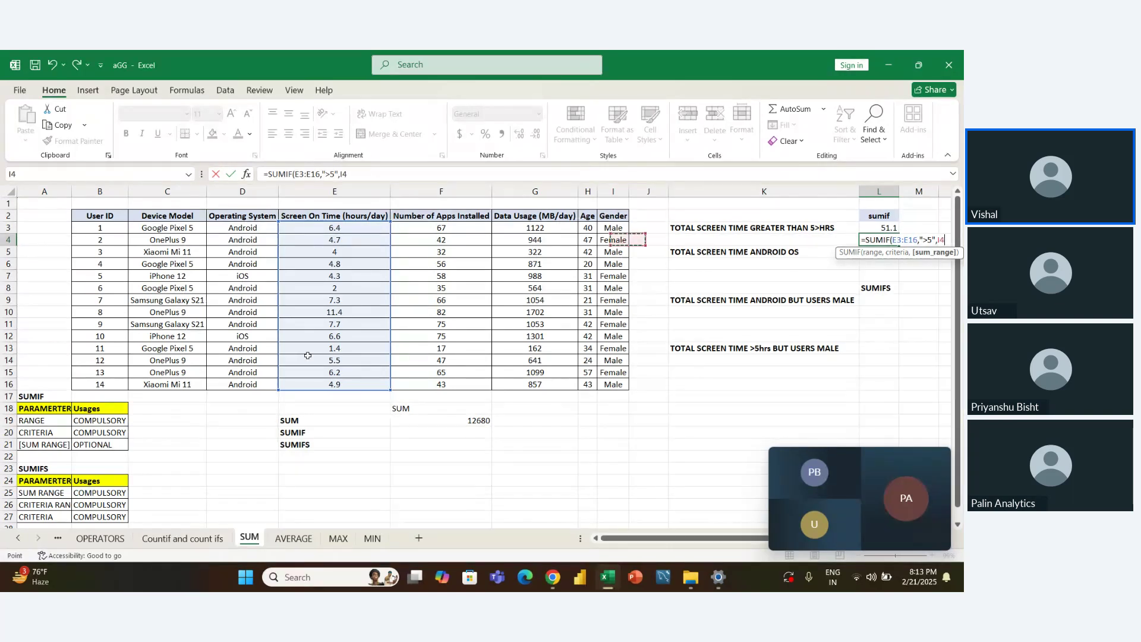
key("Left")
key("Up")
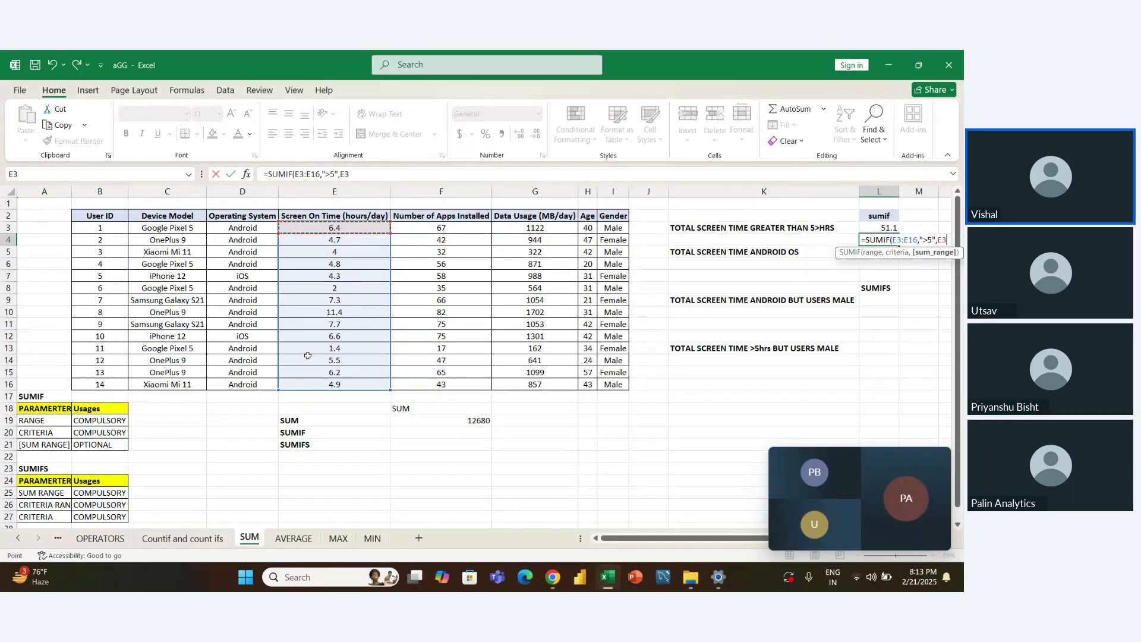
key("ctrl+shift+Down")
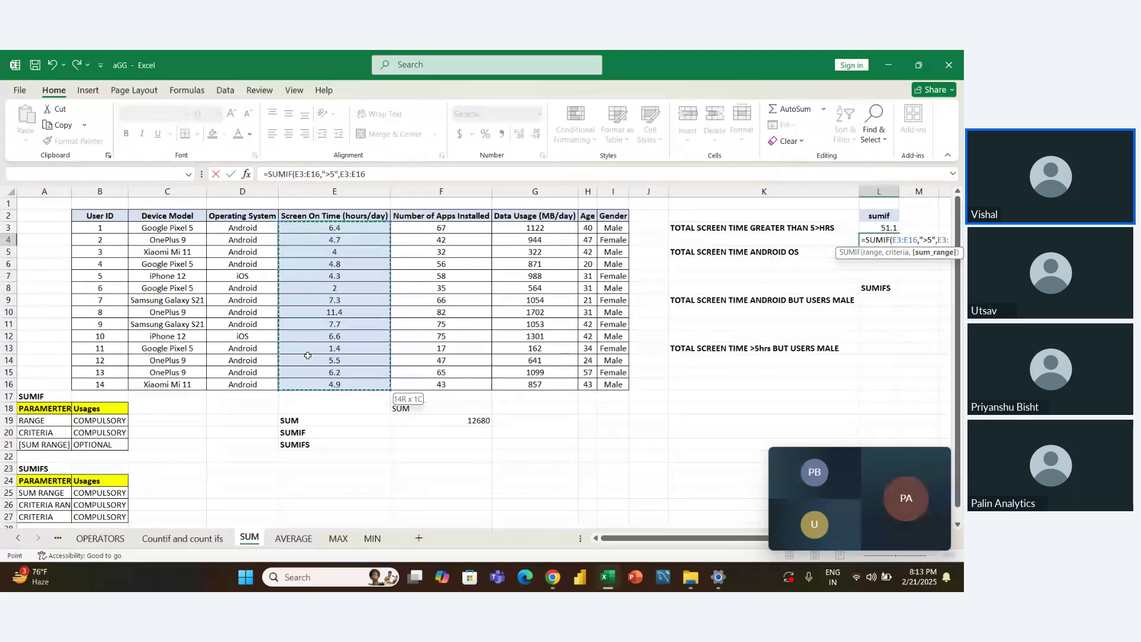
key("Return")
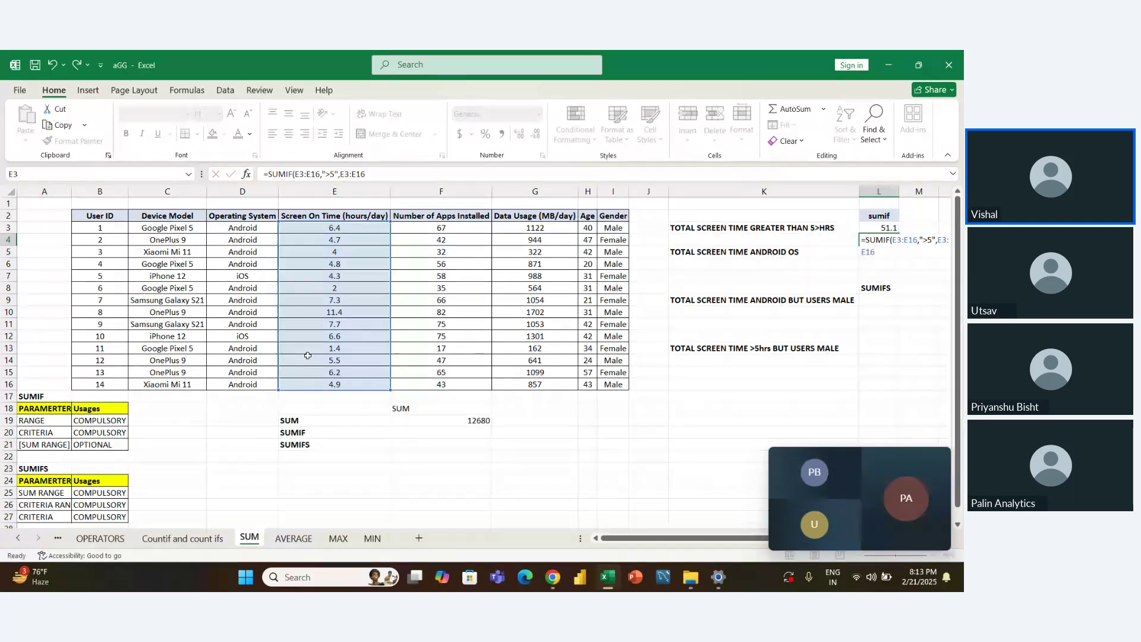
Step: Compare the two SUMIF formulas in L3 and L4, without and with the optional sum range
key("Up")
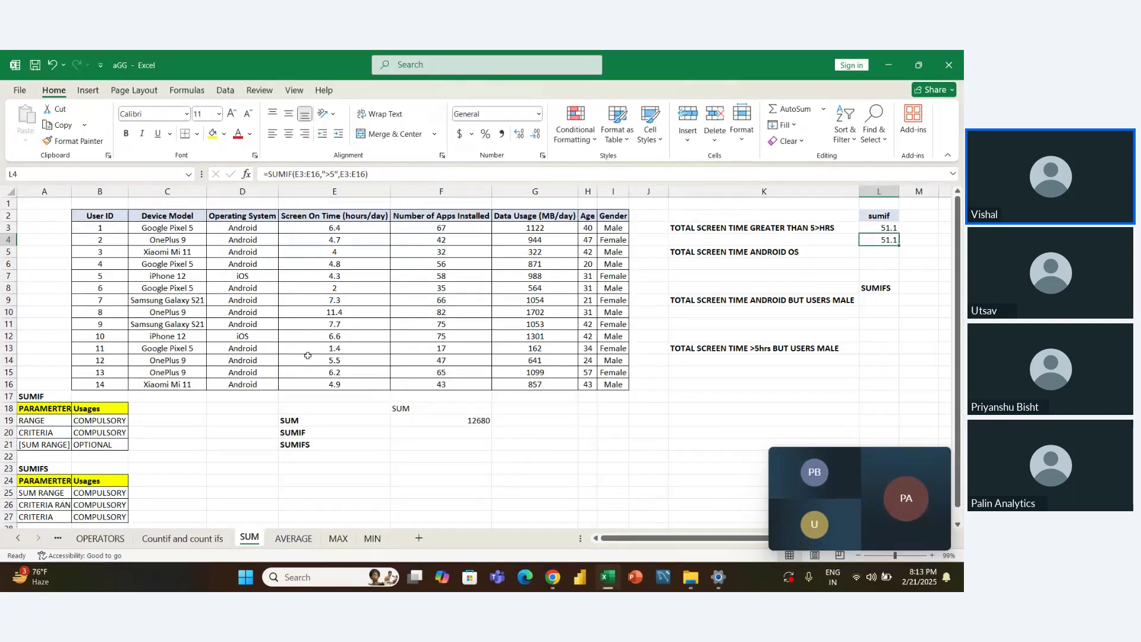
key("Up")
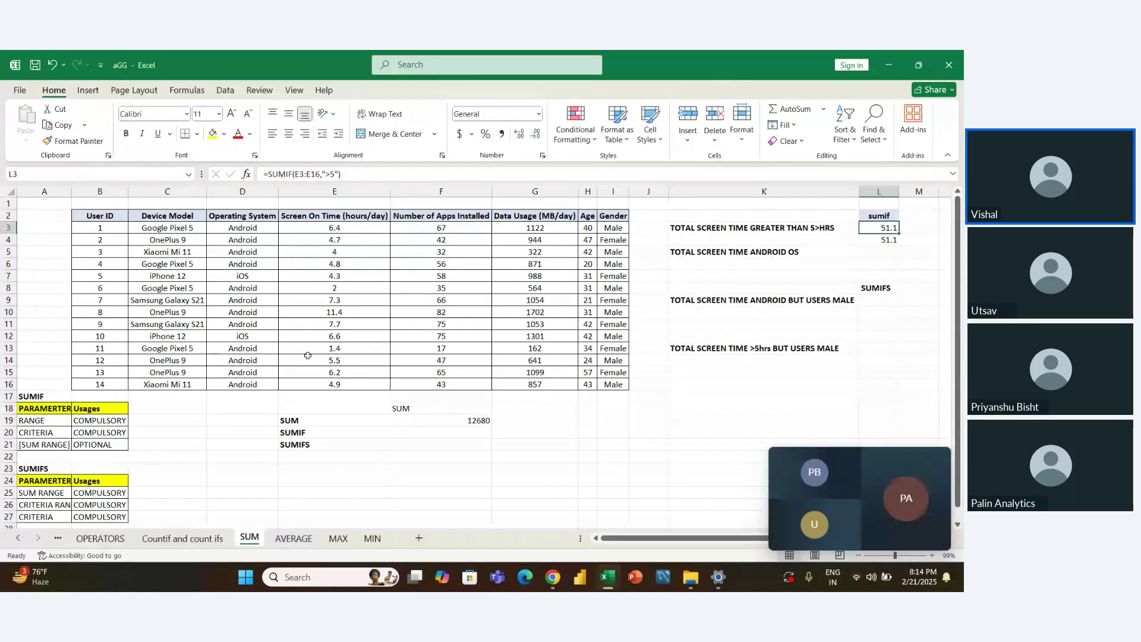
key("Down")
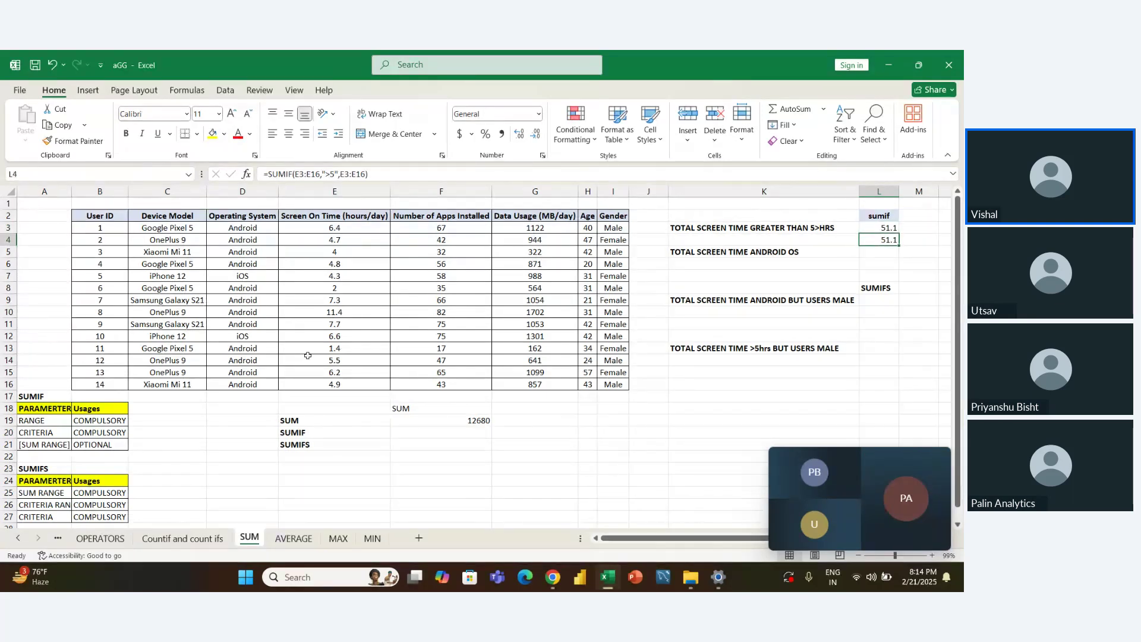
key("Up")
key("Down")
Step: Start a SUMIF formula in L5 for the total Android screen time, using the operating system cells D3:D16 as the range
key("Down")
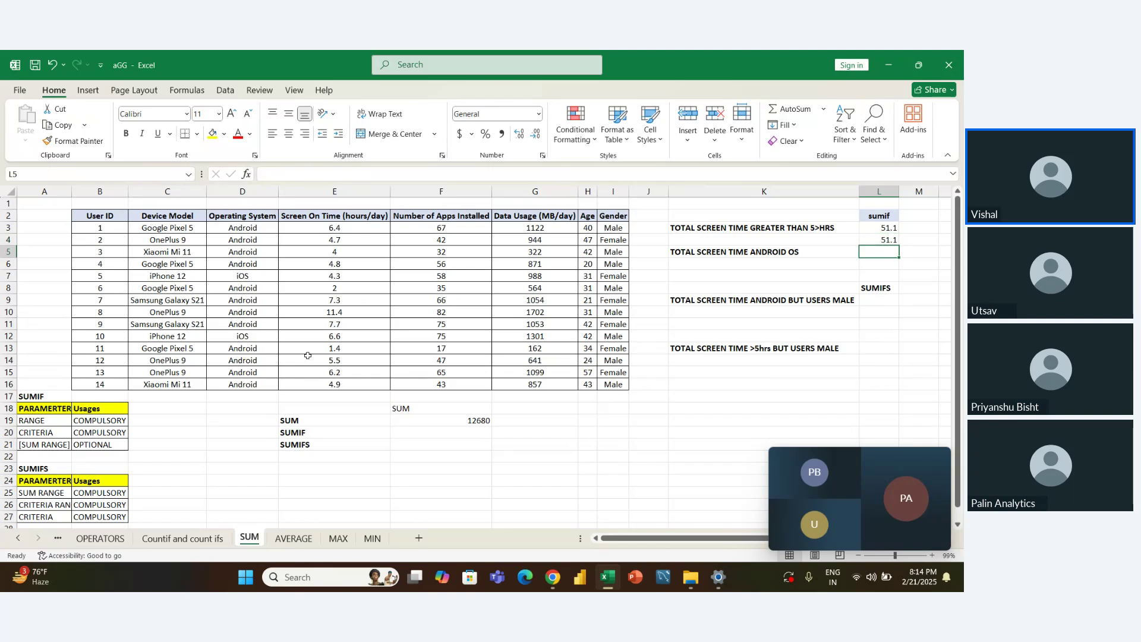
key("Left")
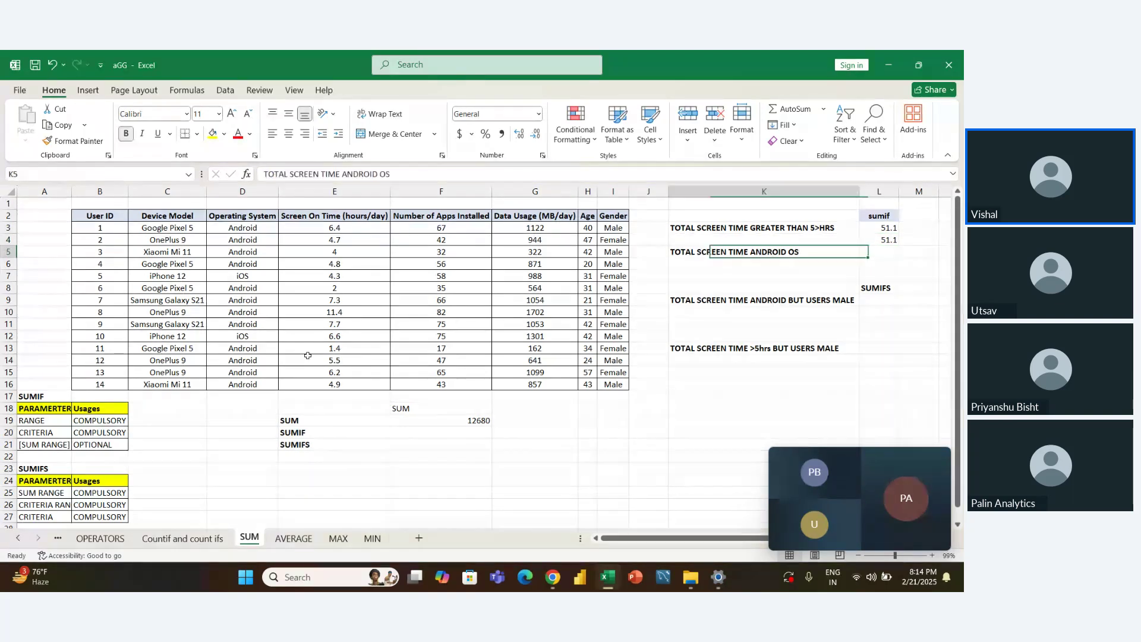
key("Right")
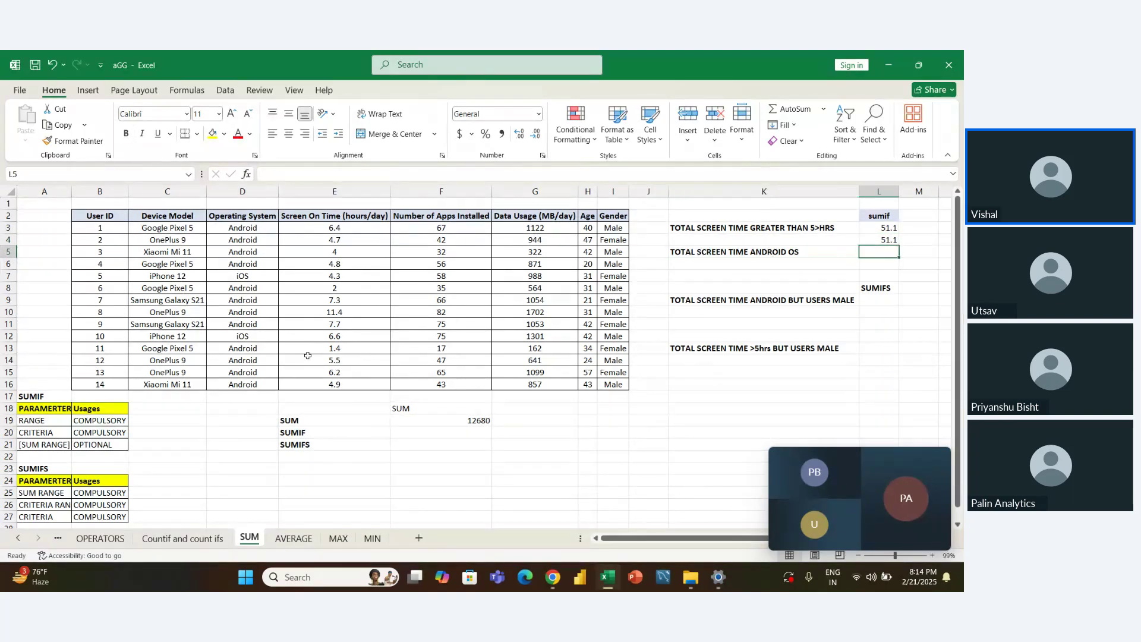
type("=s")
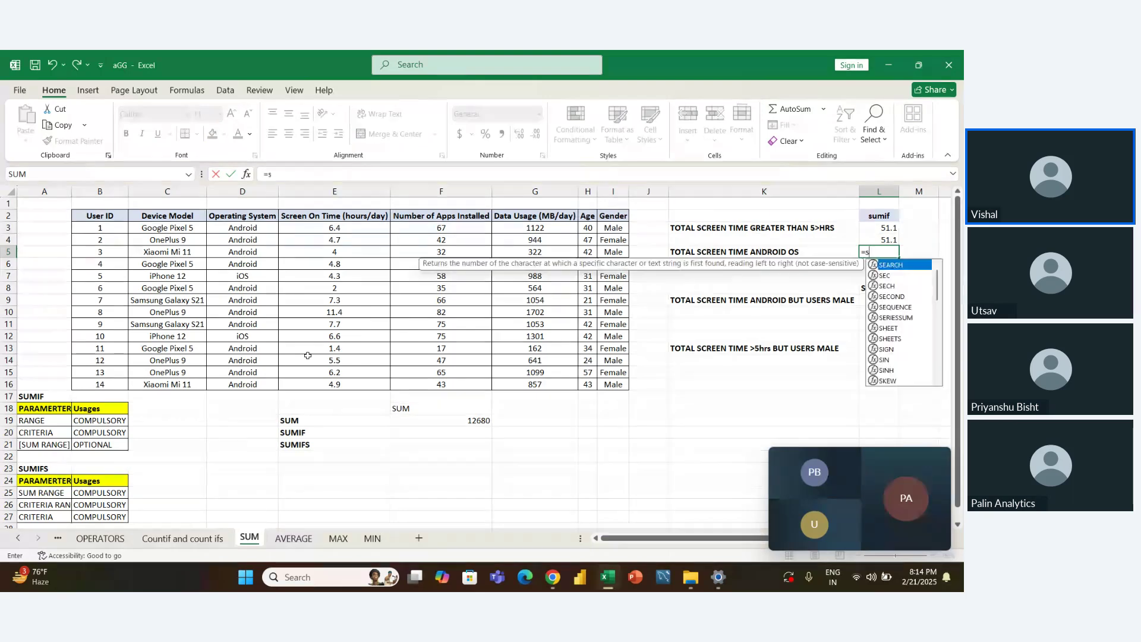
type("umif")
key("Tab")
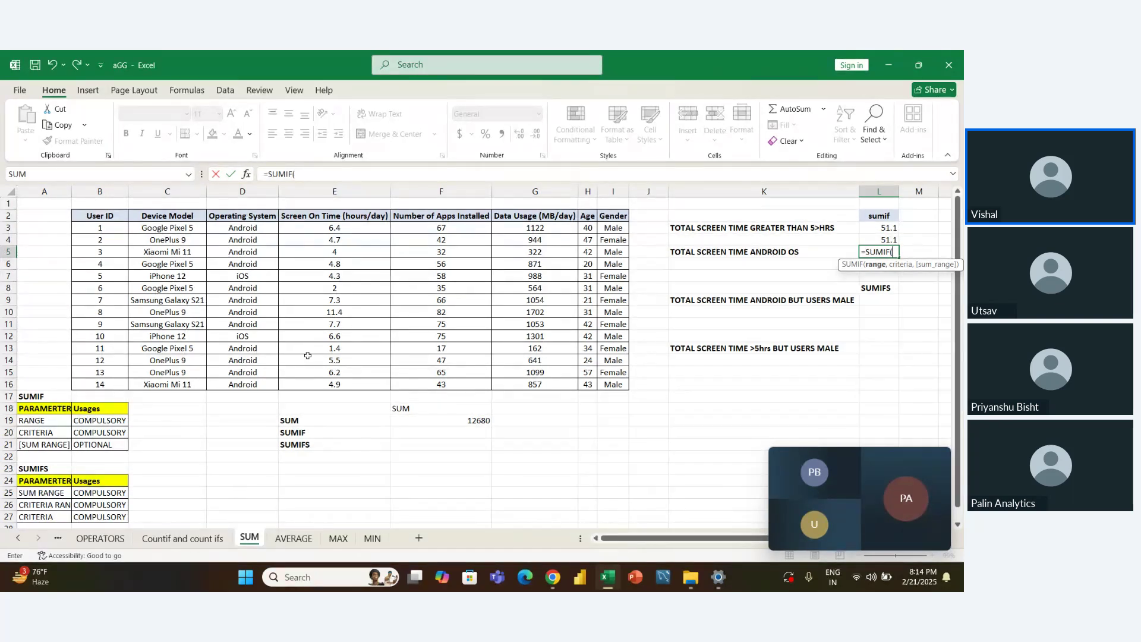
key("Left")
key("Left")
key("Left")
key("Left")
key("Left")
key("Left")
key("Left")
key("Left")
key("Left")
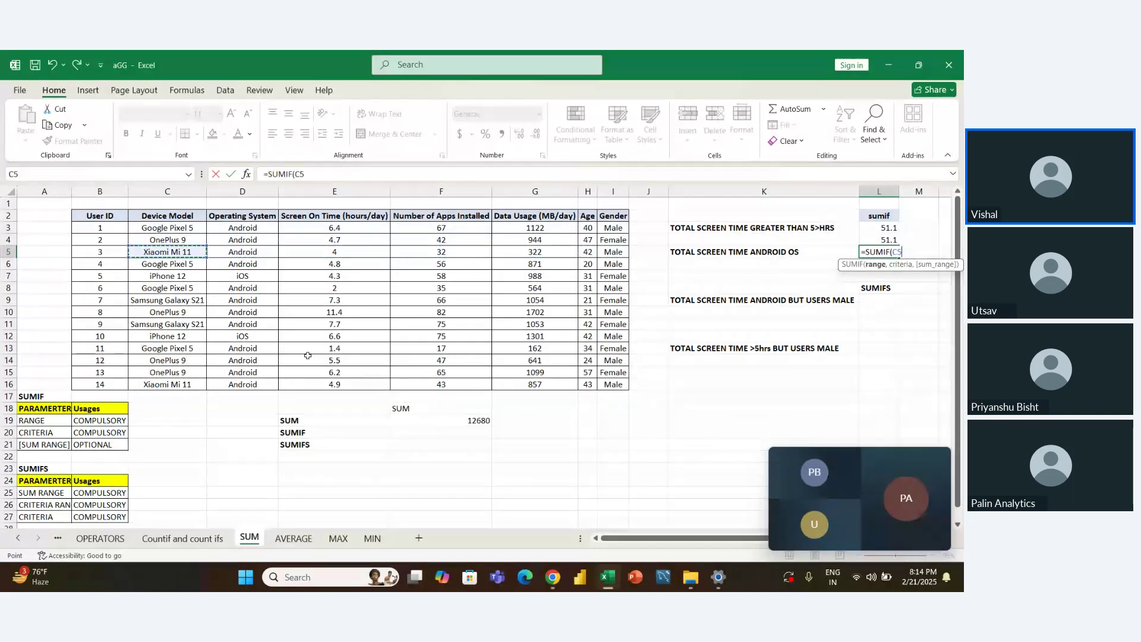
key("Right")
key("Up")
key("Up")
key("ctrl+shift+Down")
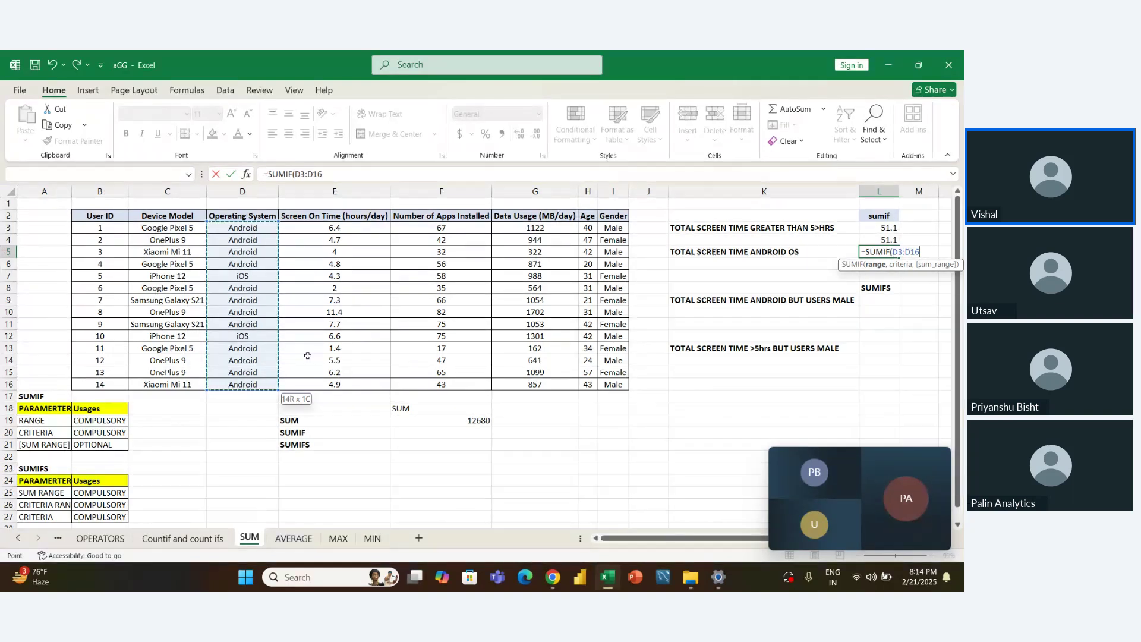
type(",")
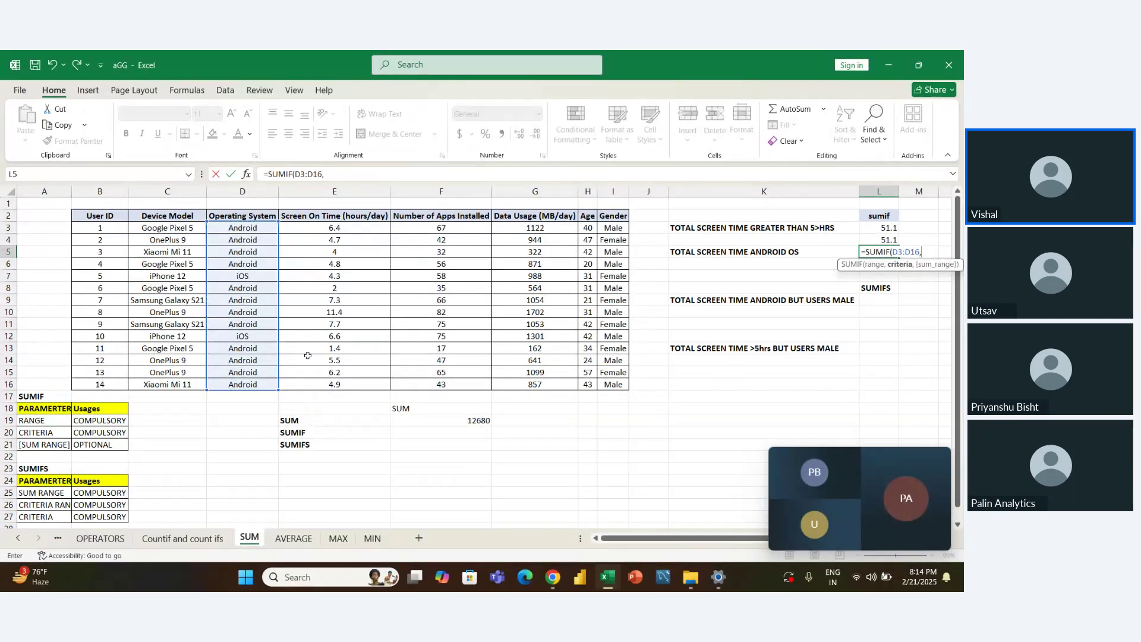
Step: Complete the SUMIF formula in L5 with the criterion "android" and the screen time cells E3:E16 as the sum range
type("\"")
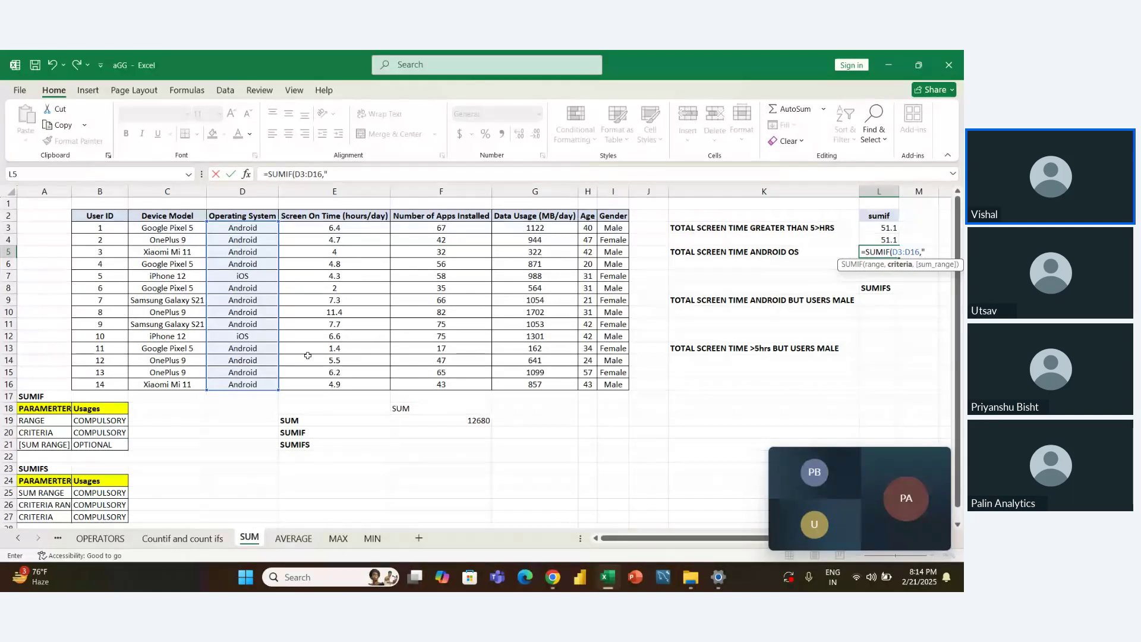
type("android\"")
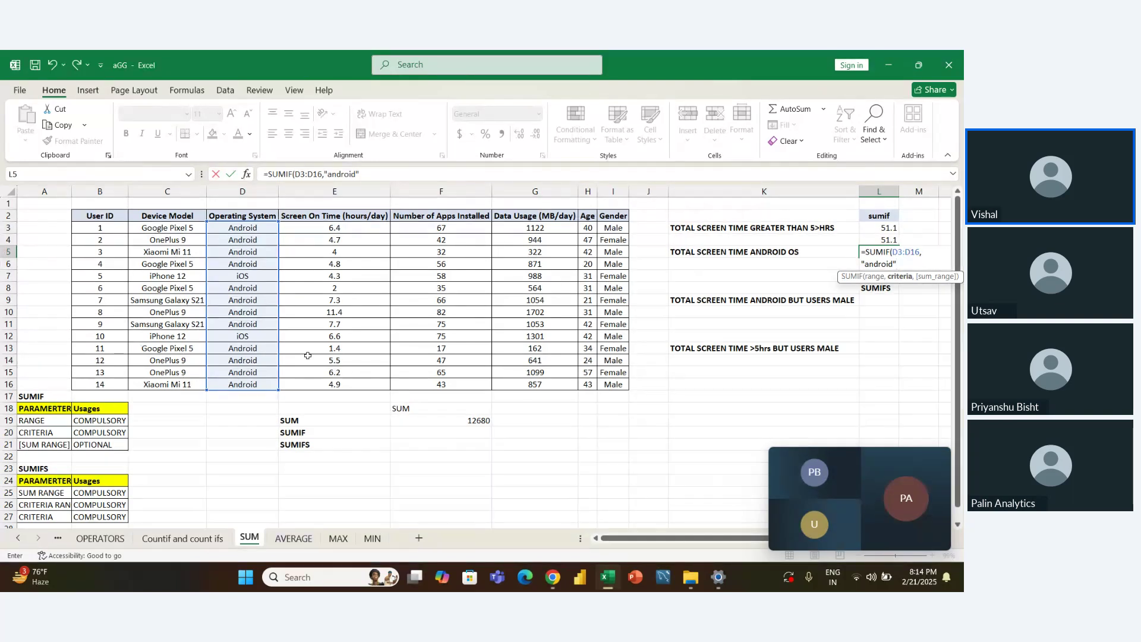
type(",")
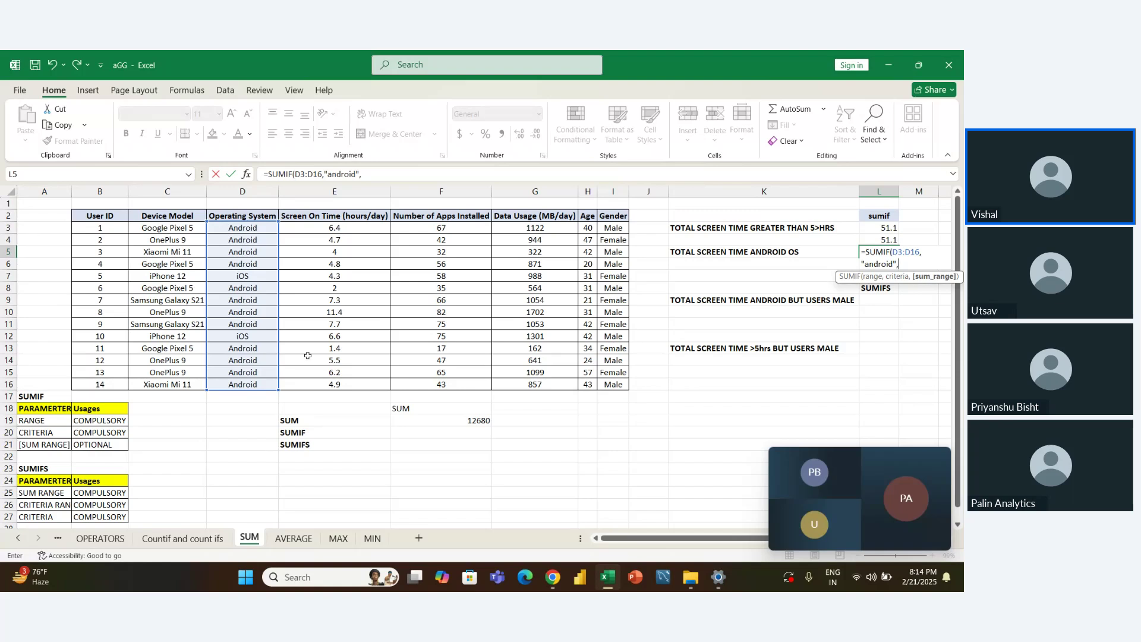
key("Left")
key("Left")
key("Left")
key("Left")
key("Left")
key("Left")
key("Left")
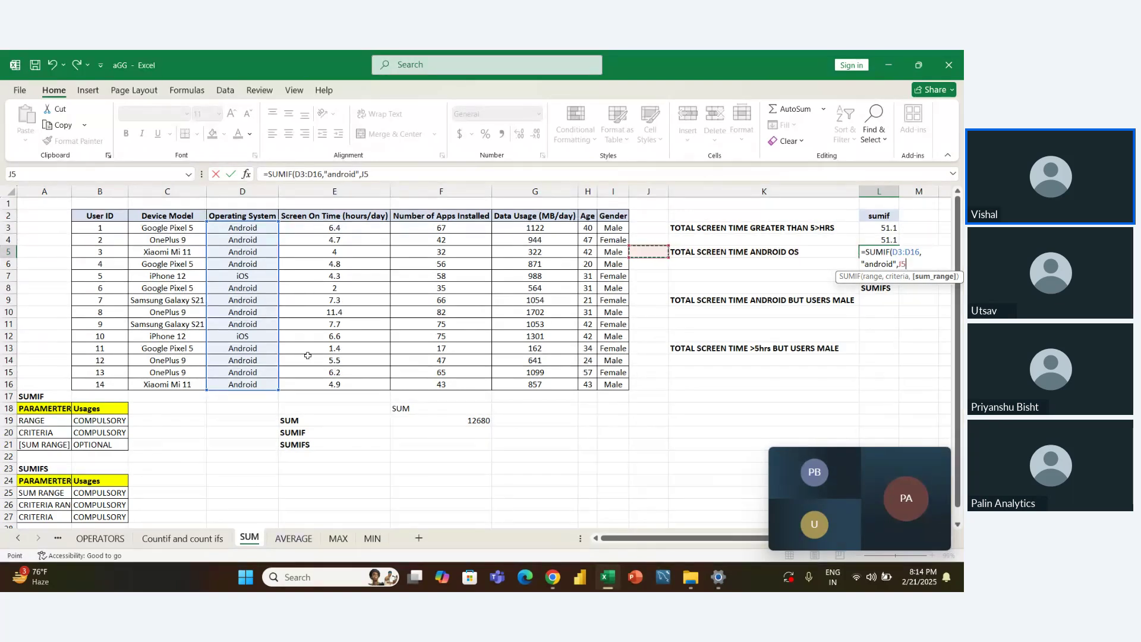
key("Up")
key("Up")
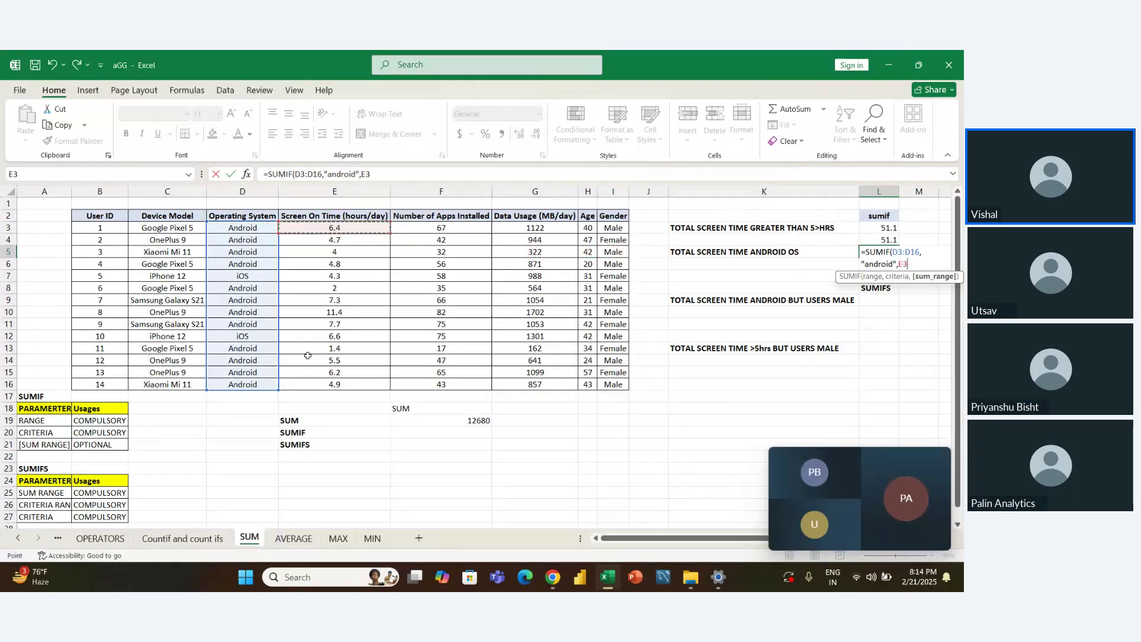
key("ctrl+shift+Down")
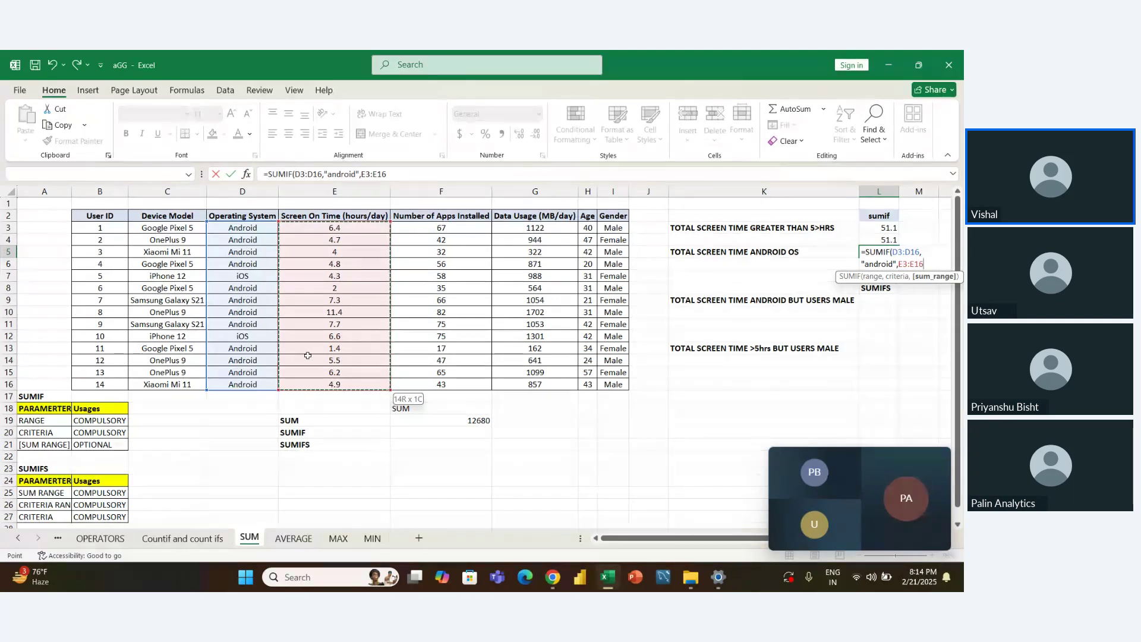
key("Return")
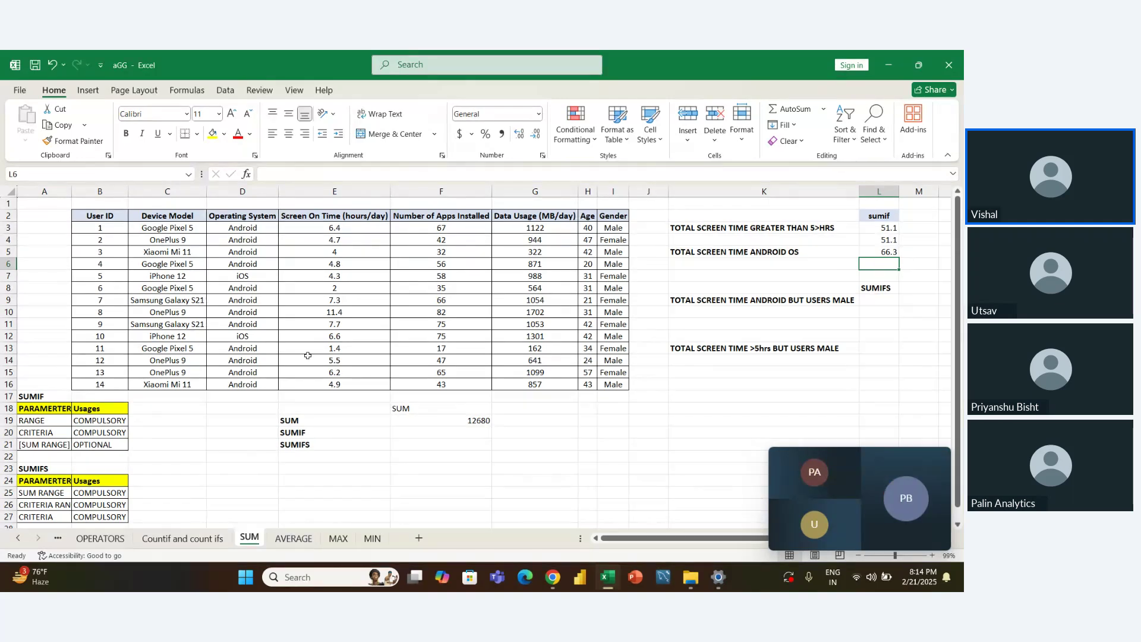
Step: Start a SUMIFS formula in L9 for the male Android users' screen time, with E3:E16 as the sum range
key("Down")
key("Down")
key("Down")
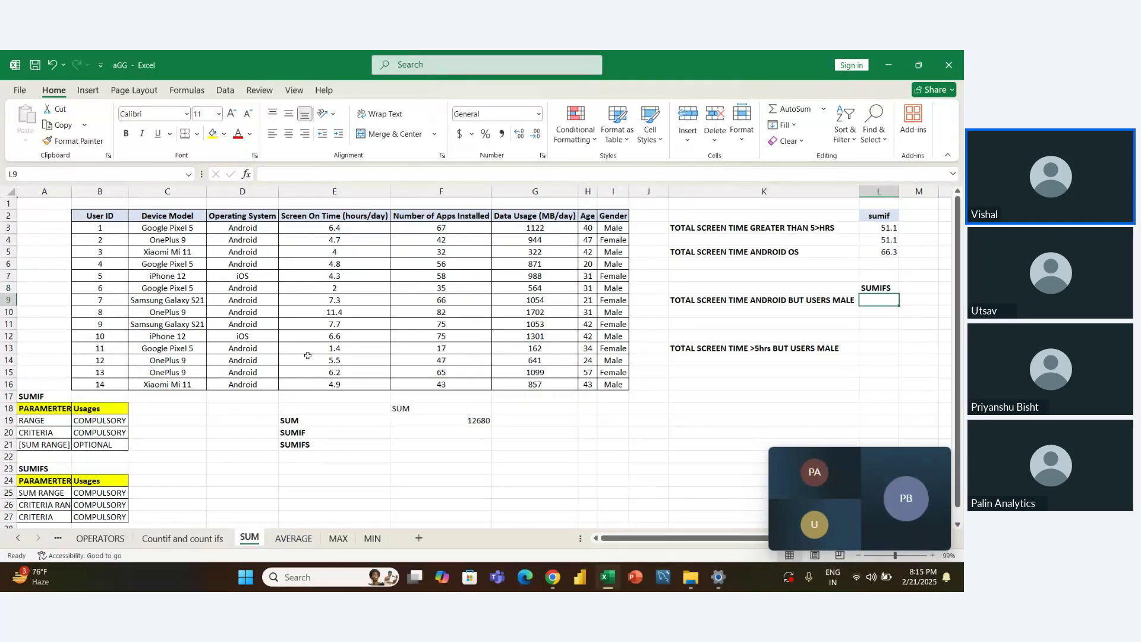
key("Left")
key("Up")
key("Right")
key("Left")
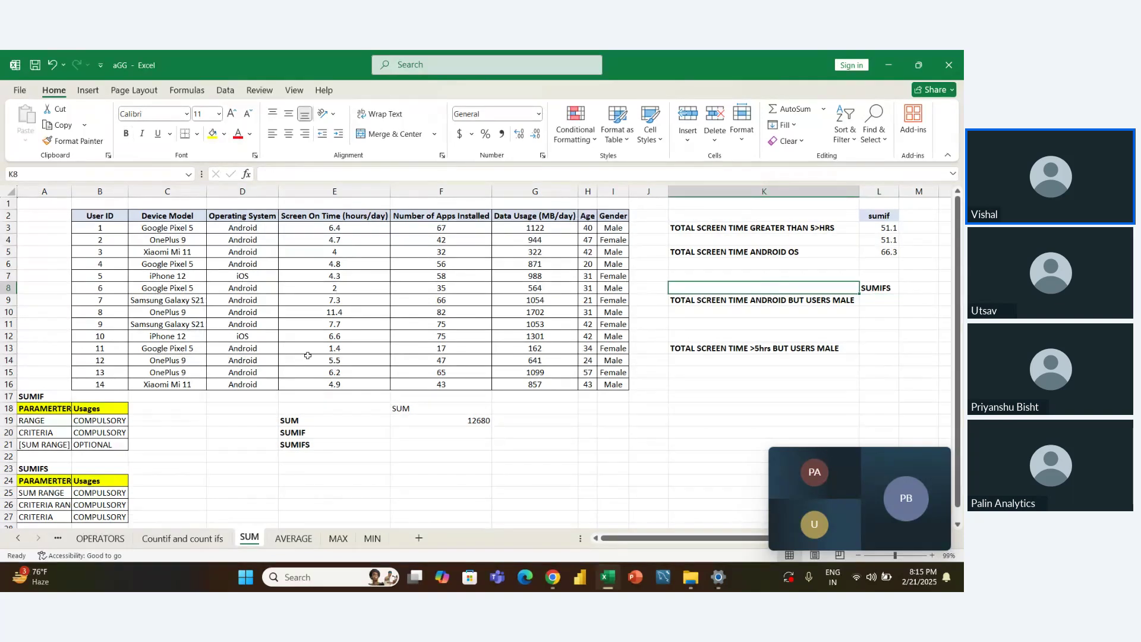
key("Down")
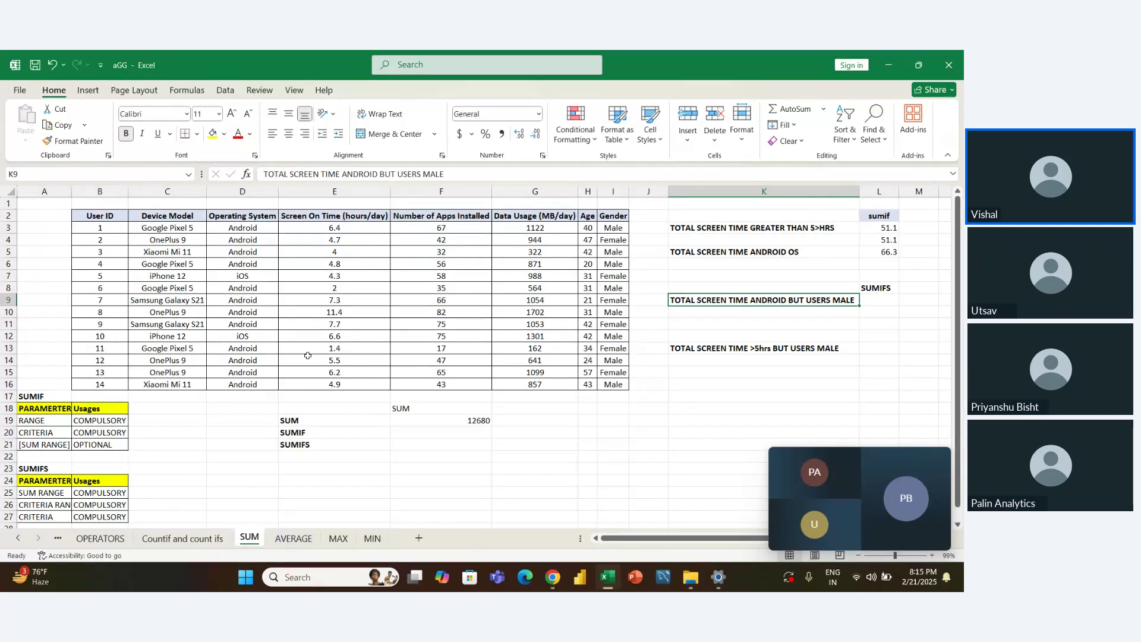
key("Right")
type("=")
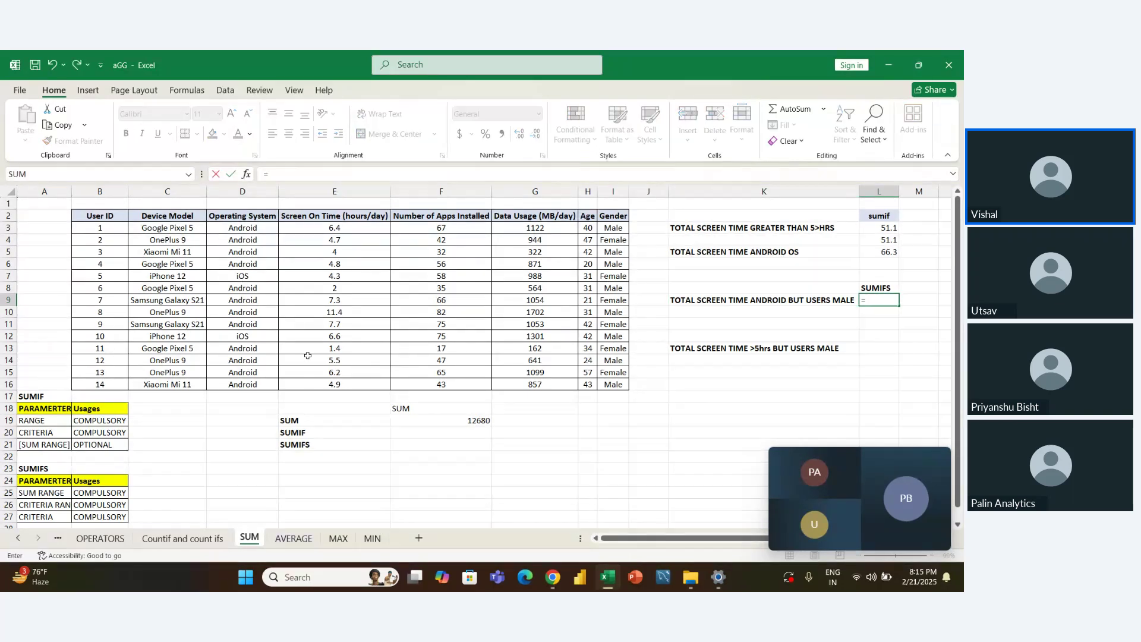
type("sumif")
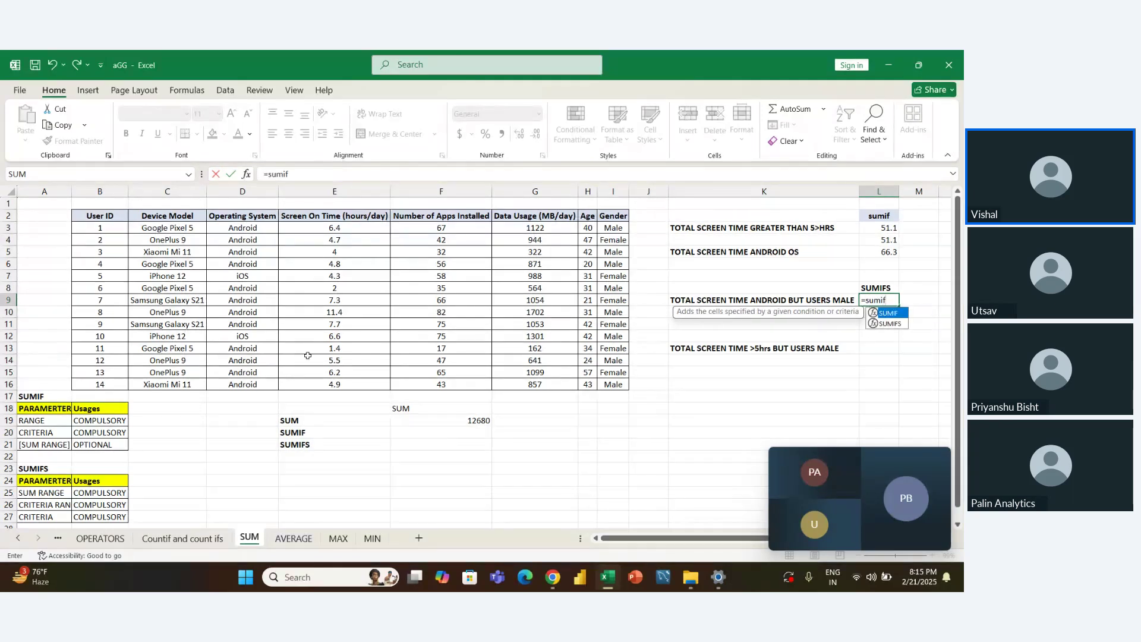
key("Tab")
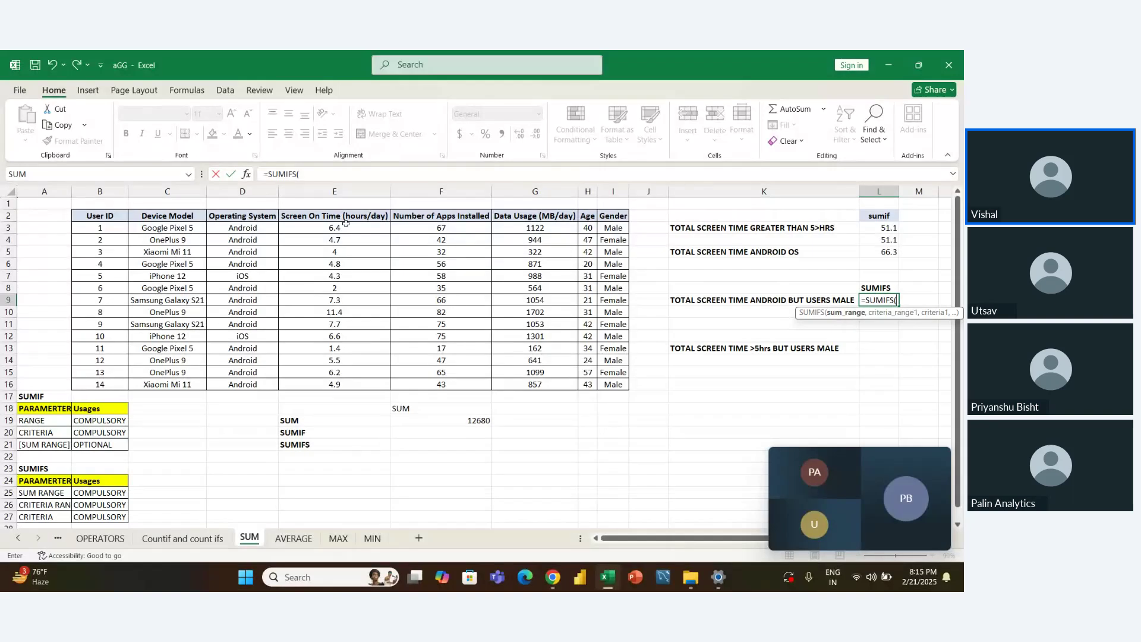
left_click_drag(346, 225, 338, 383)
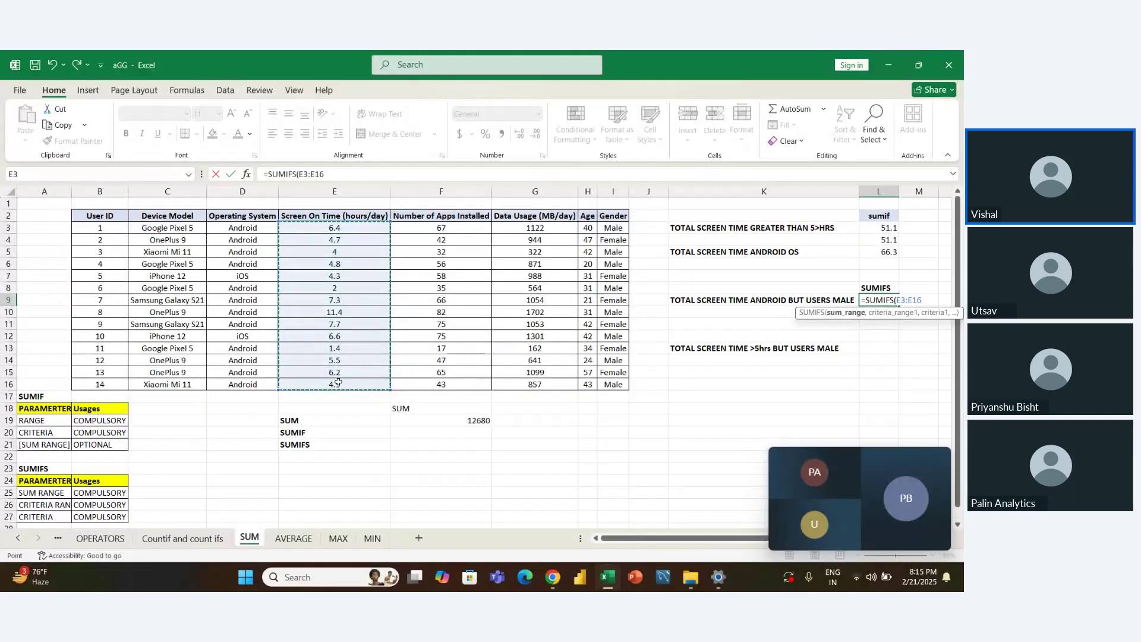
type(",")
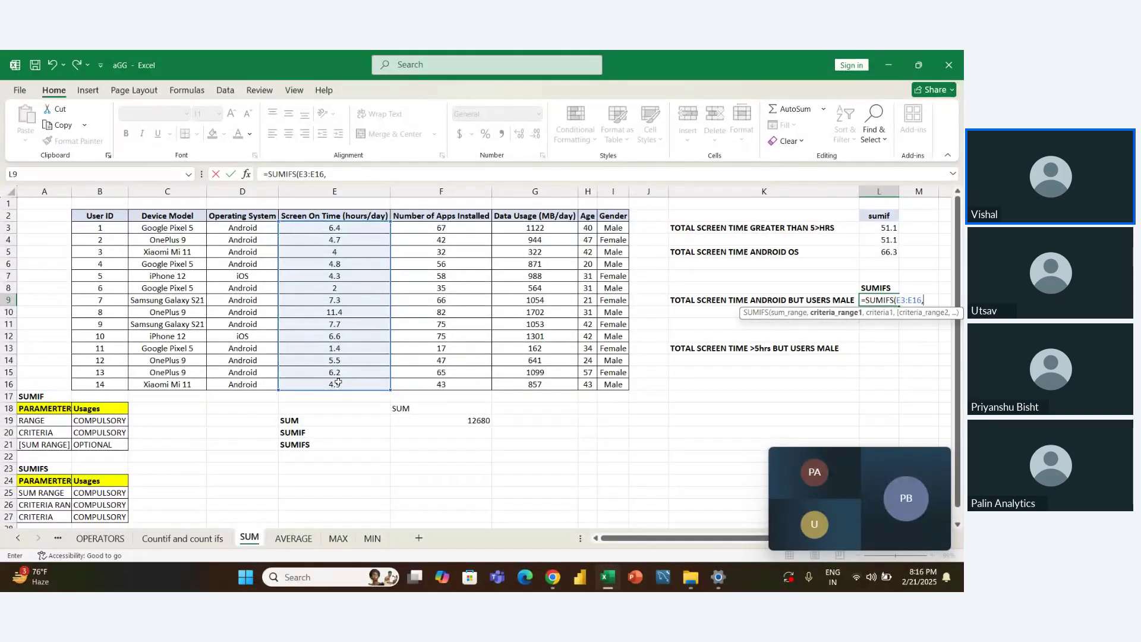
Step: Add the first condition to the SUMIFS formula in L9: criteria range D3:D16 with the criterion "Android"
key("Left")
key("Left")
key("Left")
key("Left")
key("Left")
key("Left")
key("Left")
key("Left")
key("Up")
key("Up")
key("Up")
key("Up")
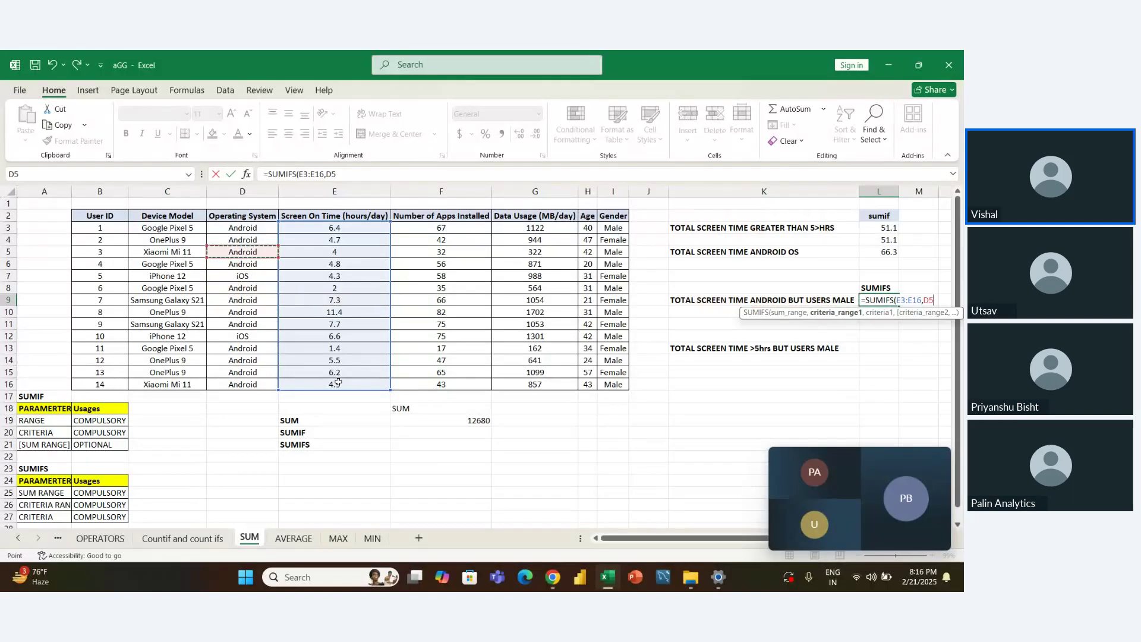
key("Up")
key("Up")
key("ctrl+shift+Down")
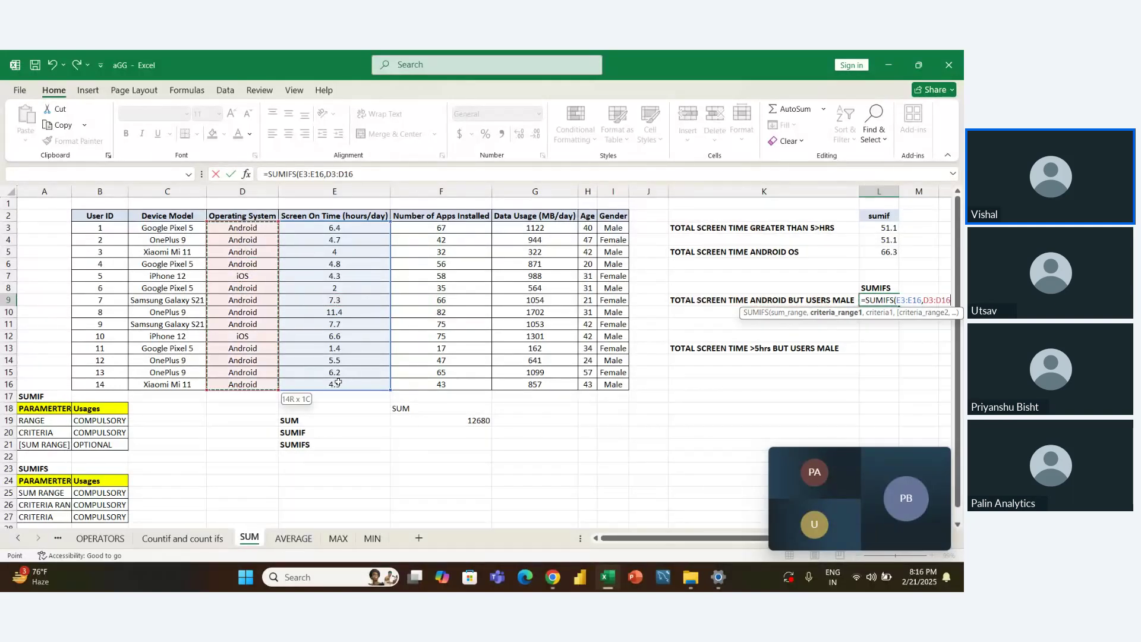
type(",")
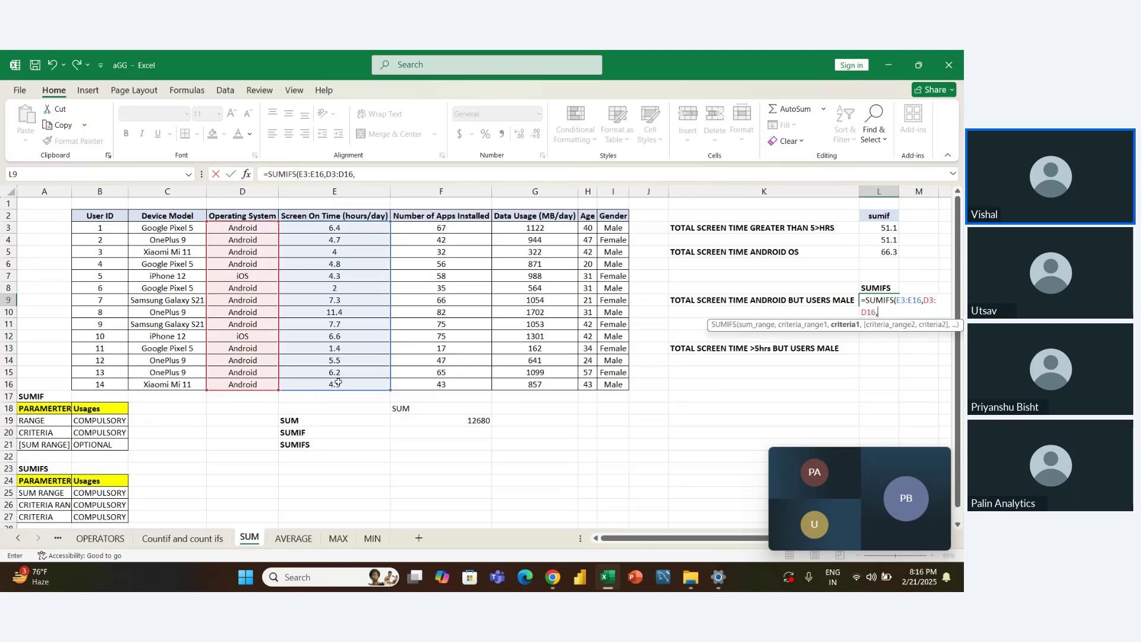
type("\"A")
key("Return")
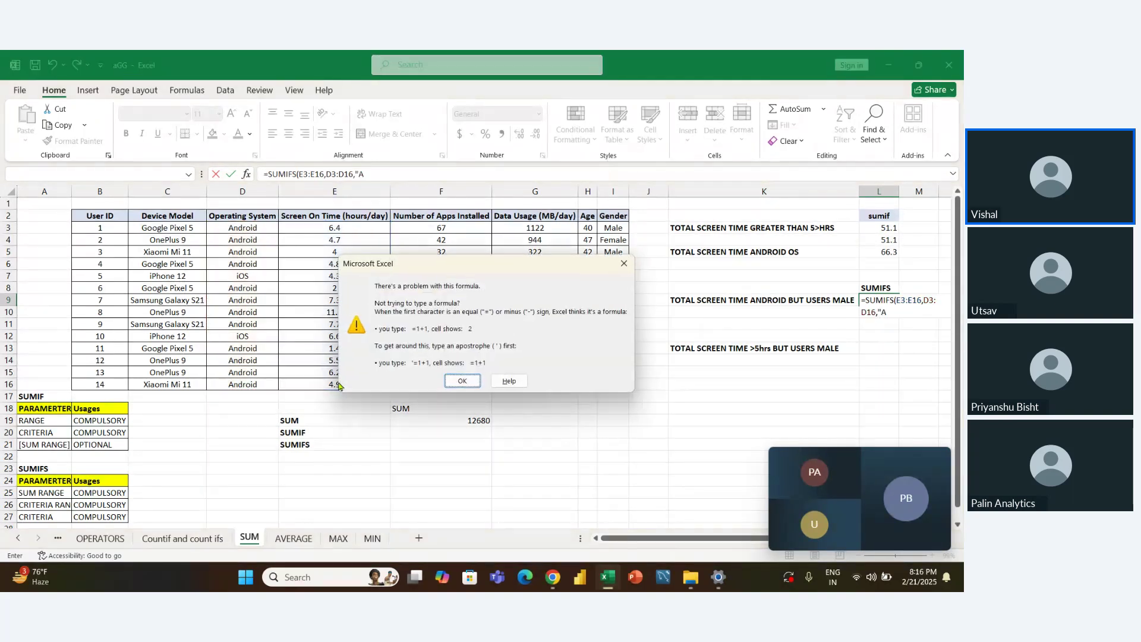
key("Return")
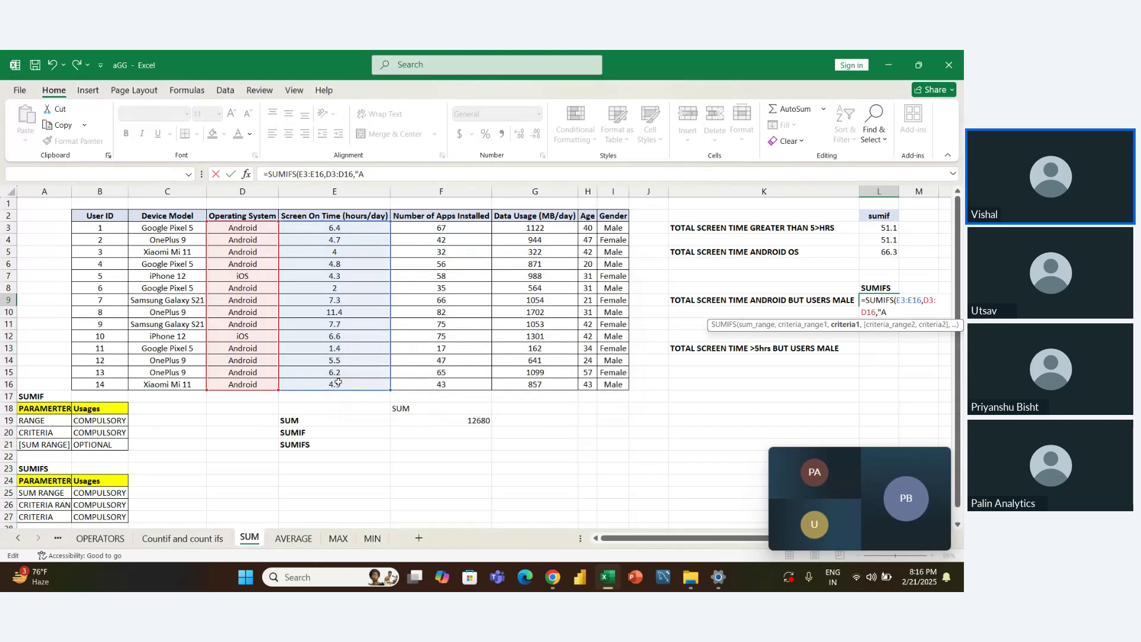
type("ndroid\",")
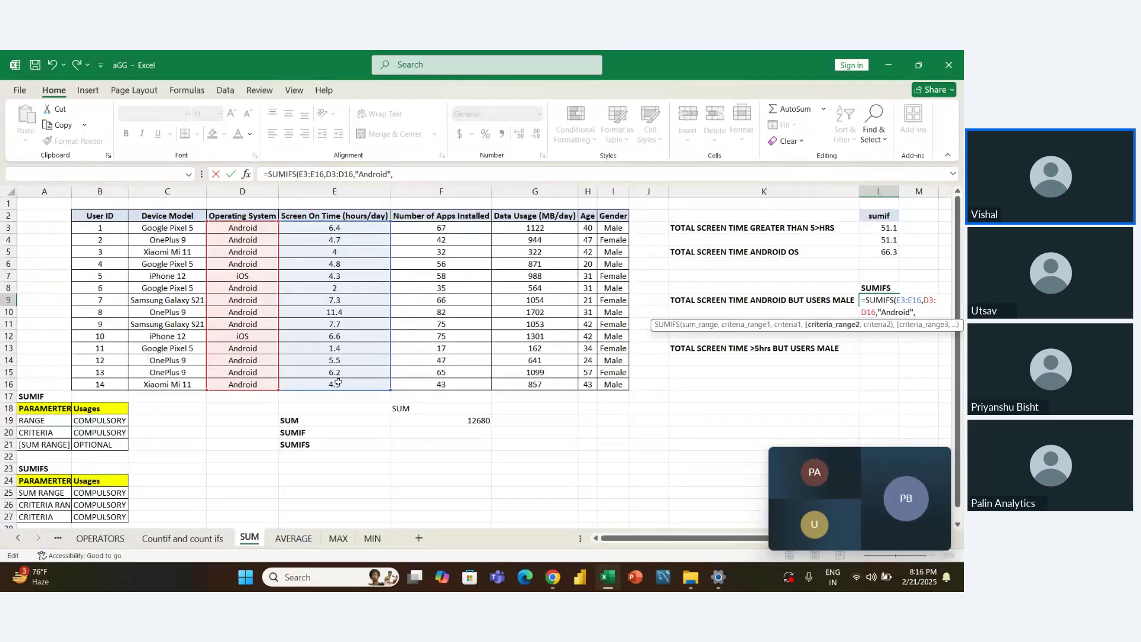
Step: Finish the SUMIFS formula in L9 with the second condition: gender range I3:I16 with the criterion "male"
key("Left")
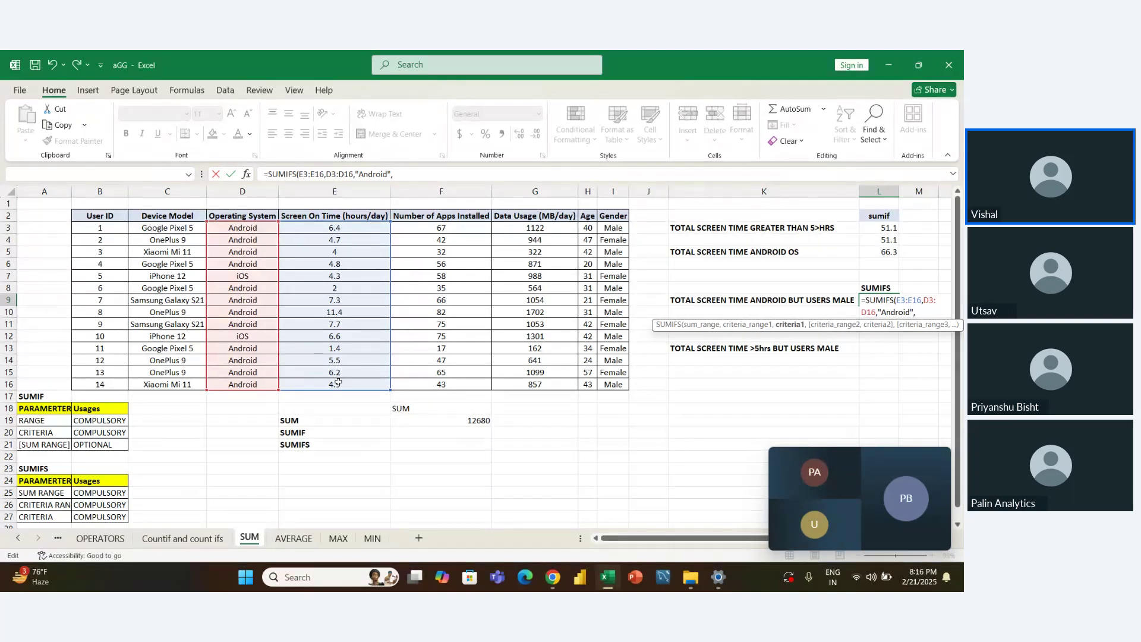
key("Left")
key("Left")
key("Left")
key("Left")
key("Right")
key("Right")
key("Right")
key("Right")
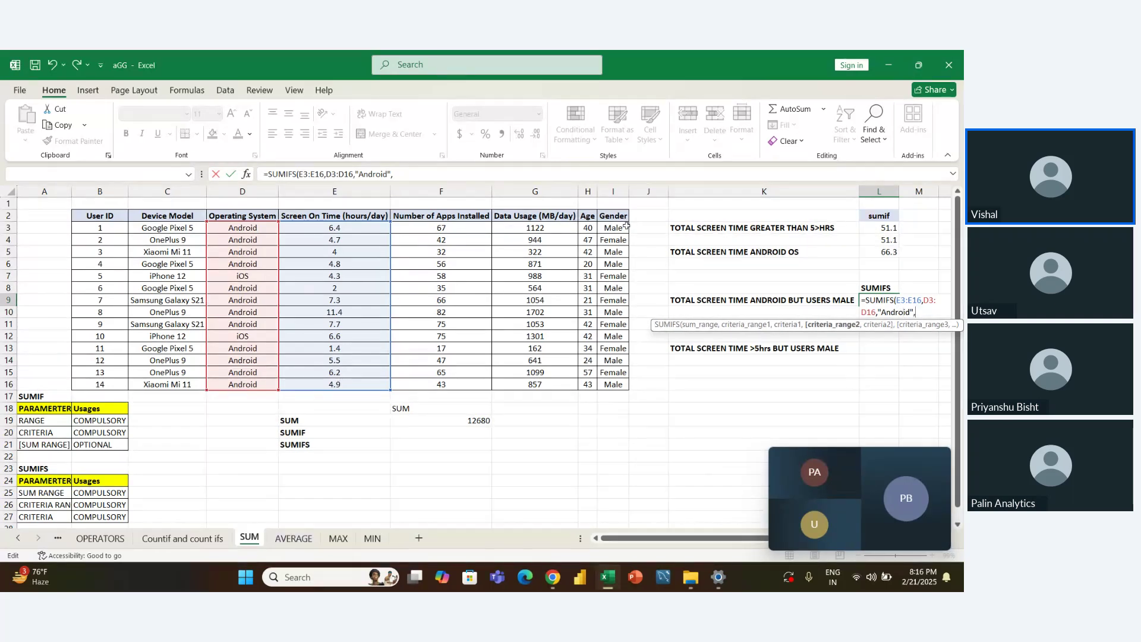
left_click(624, 225)
key("ctrl+shift+Down")
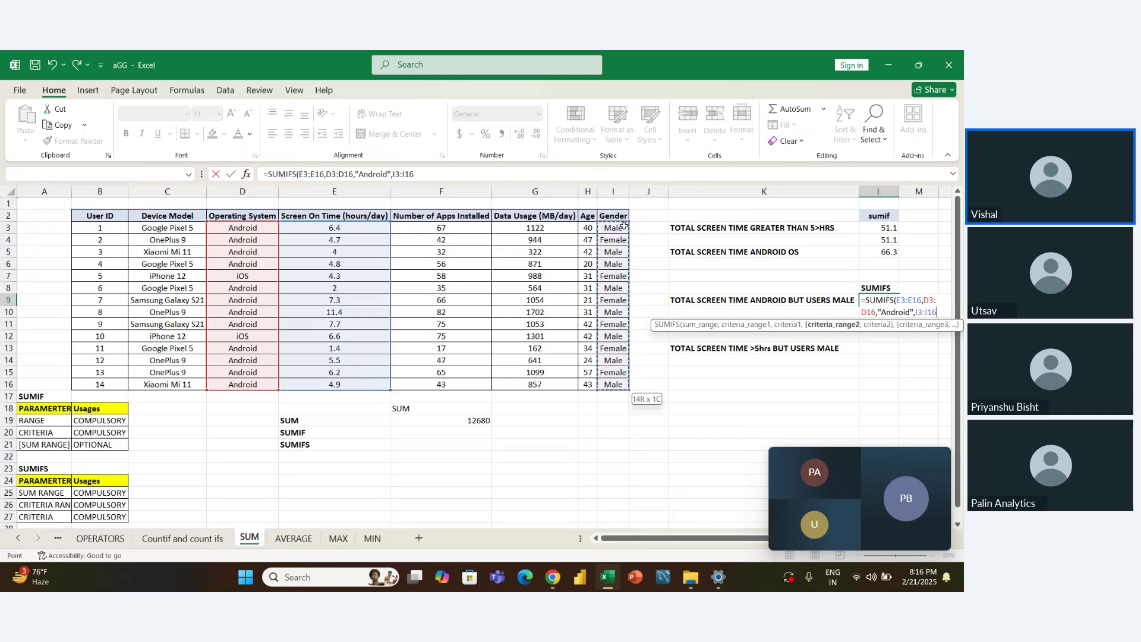
type(",\"")
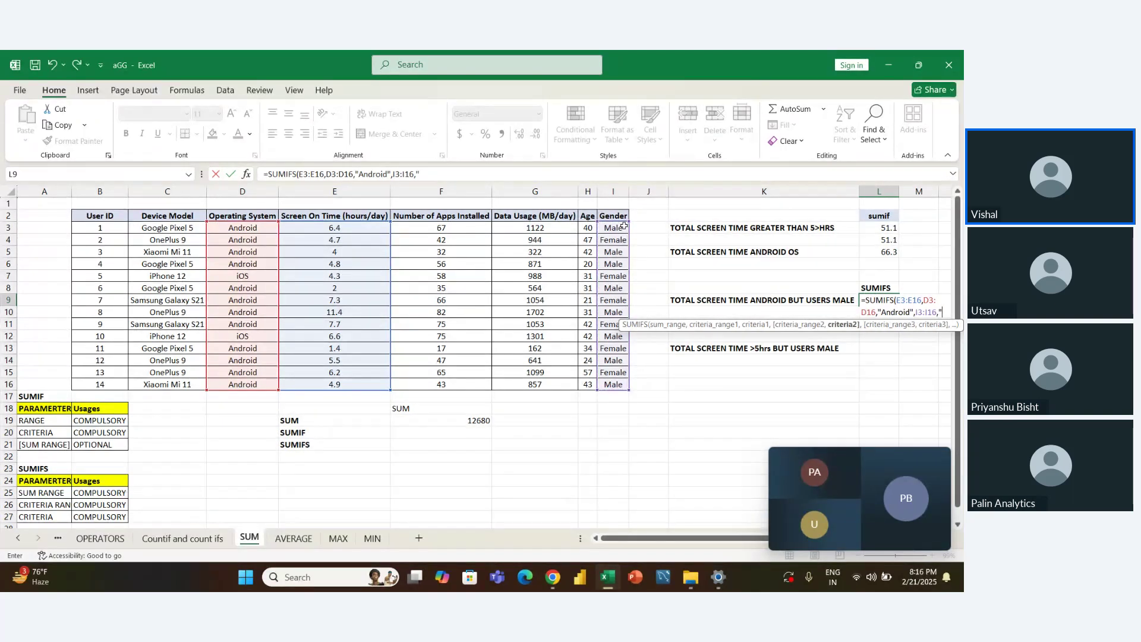
type("male\"")
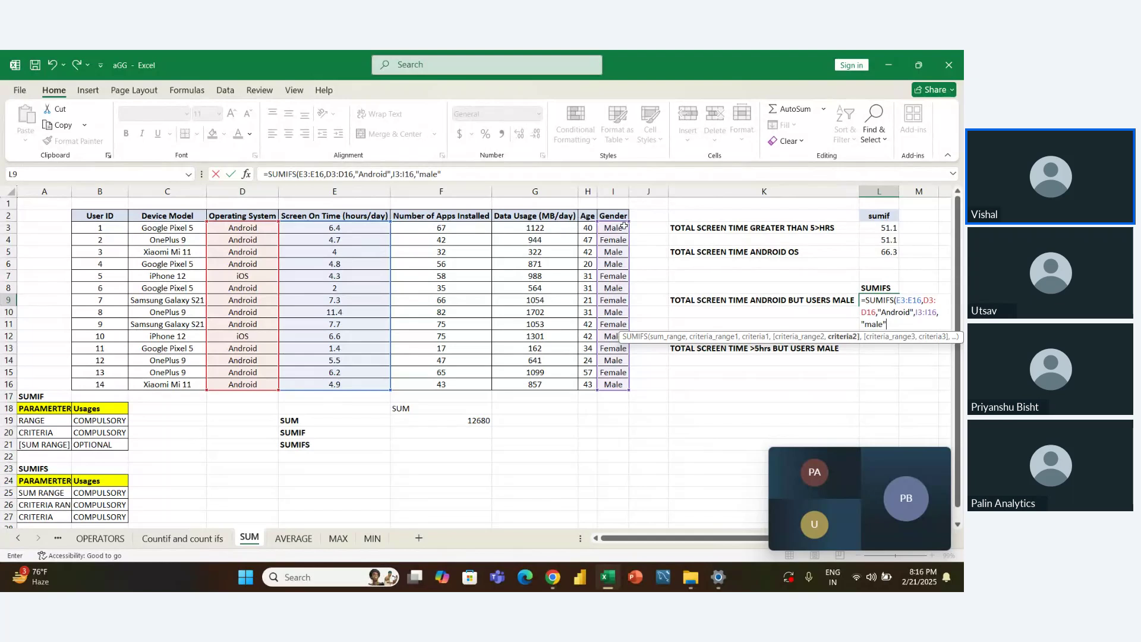
key("Return")
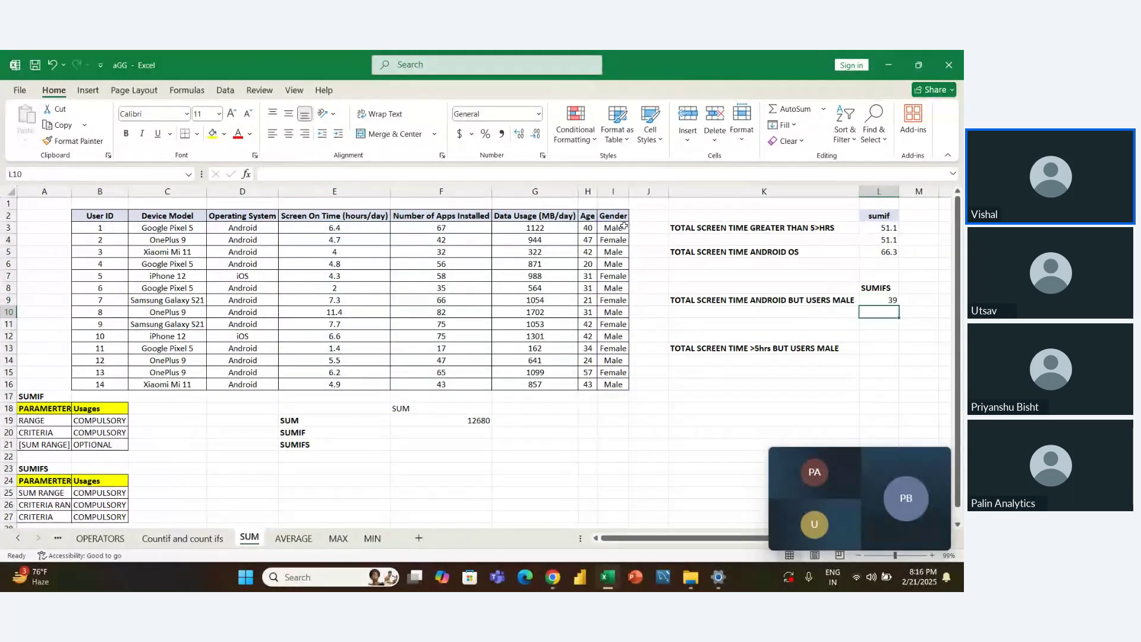
Step: Start a SUMIFS formula in L13 for the total screen time of male users above 5 hours
key("Left")
key("Down")
key("Down")
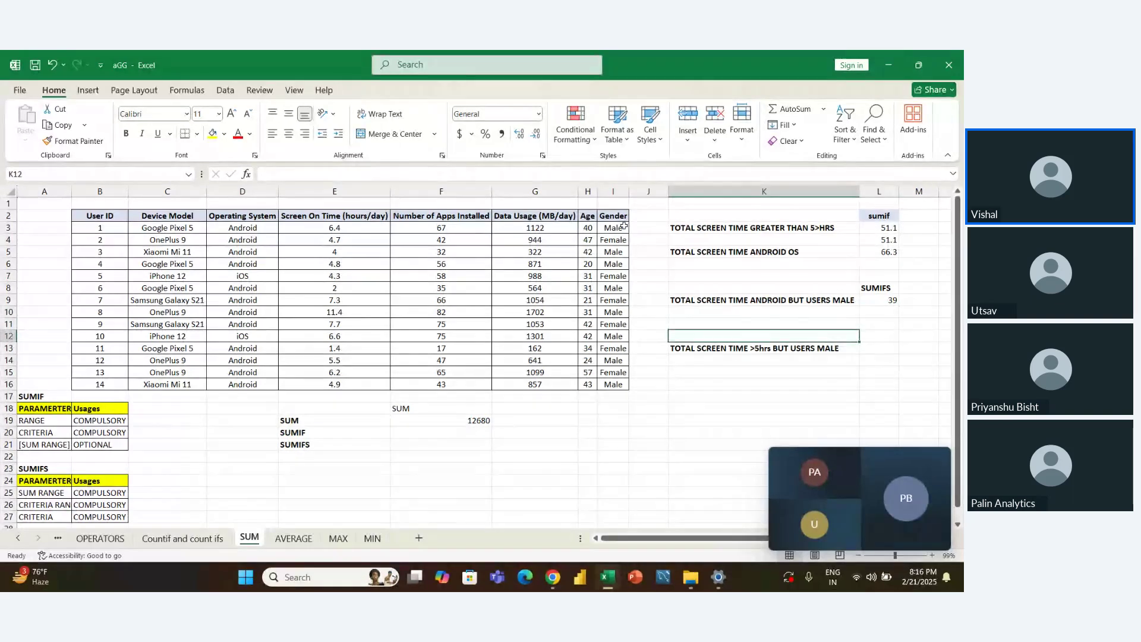
key("Down")
key("Right")
key("Left")
key("Right")
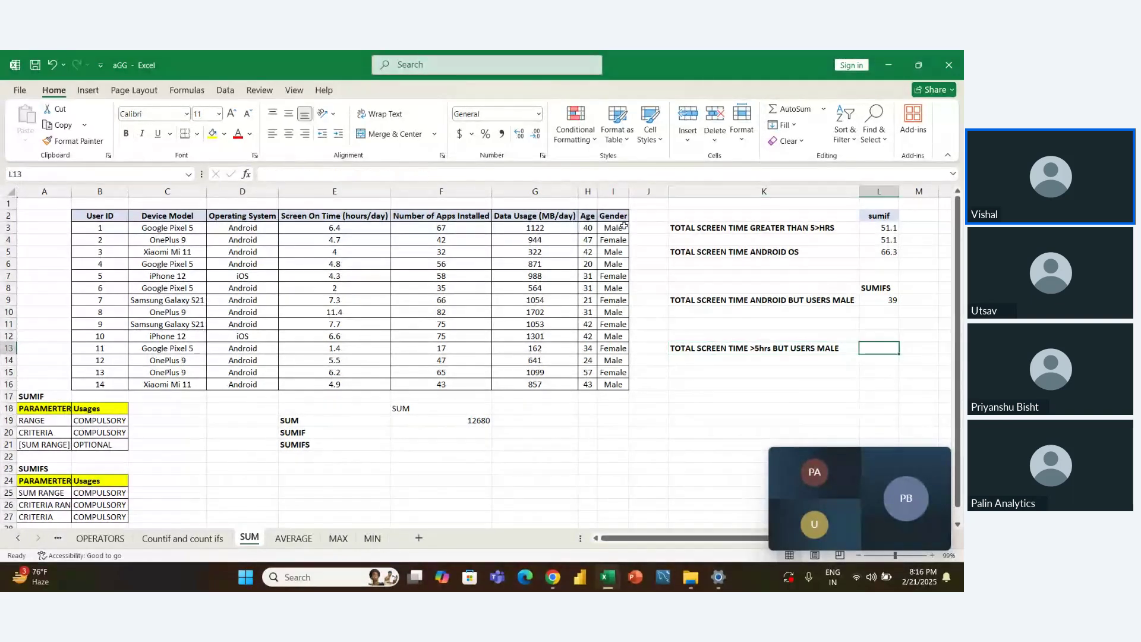
type("=sumif")
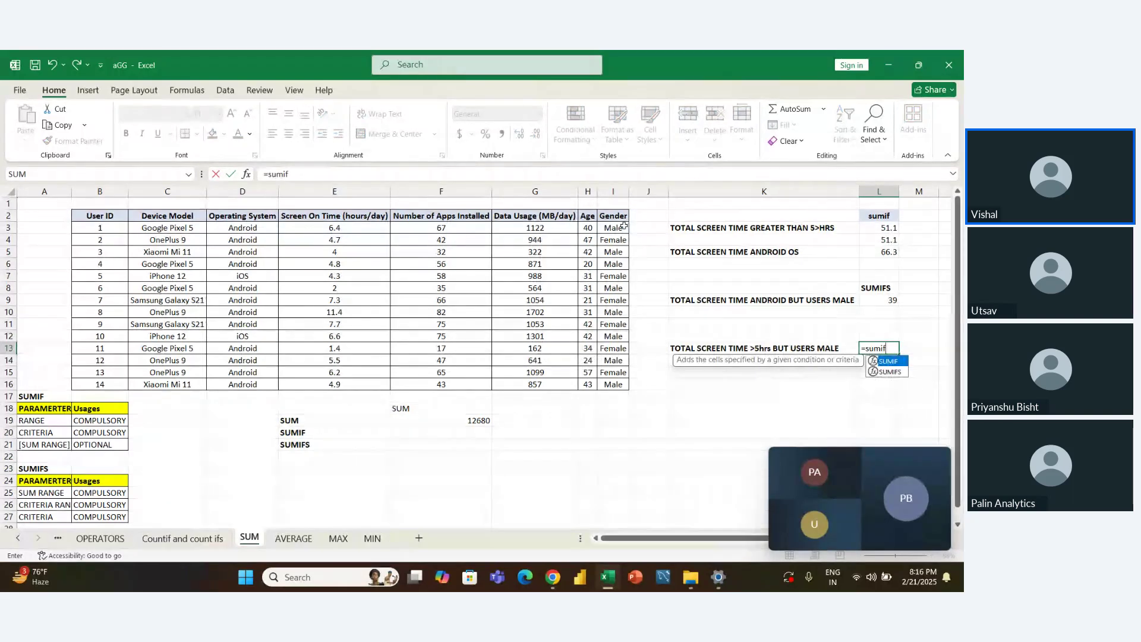
key("Tab")
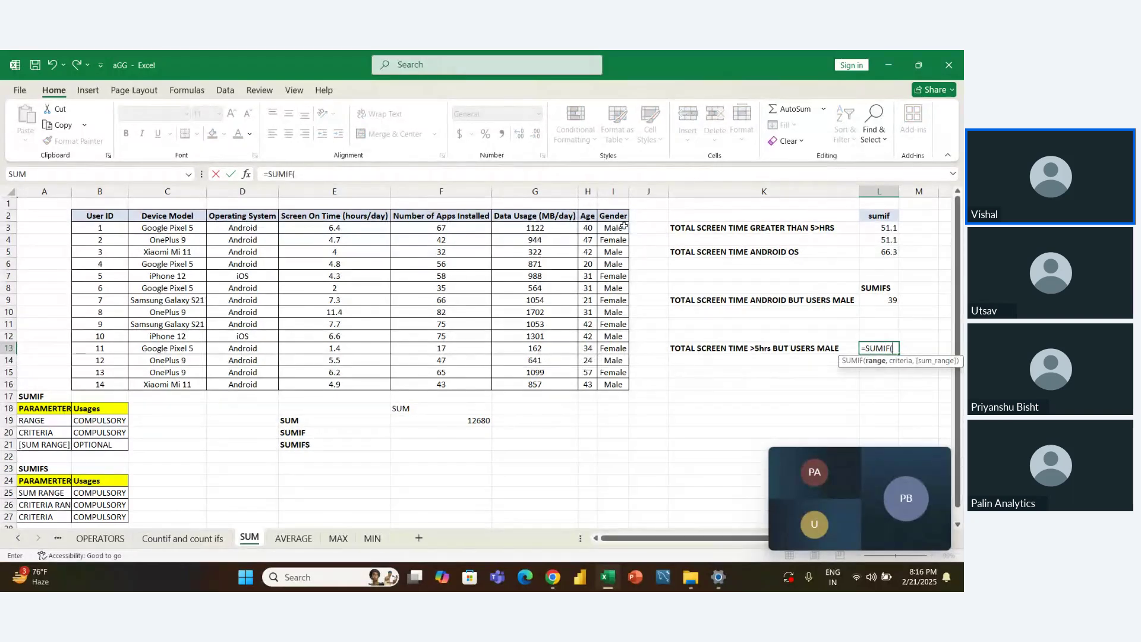
key("BackSpace")
type("s")
key("Tab")
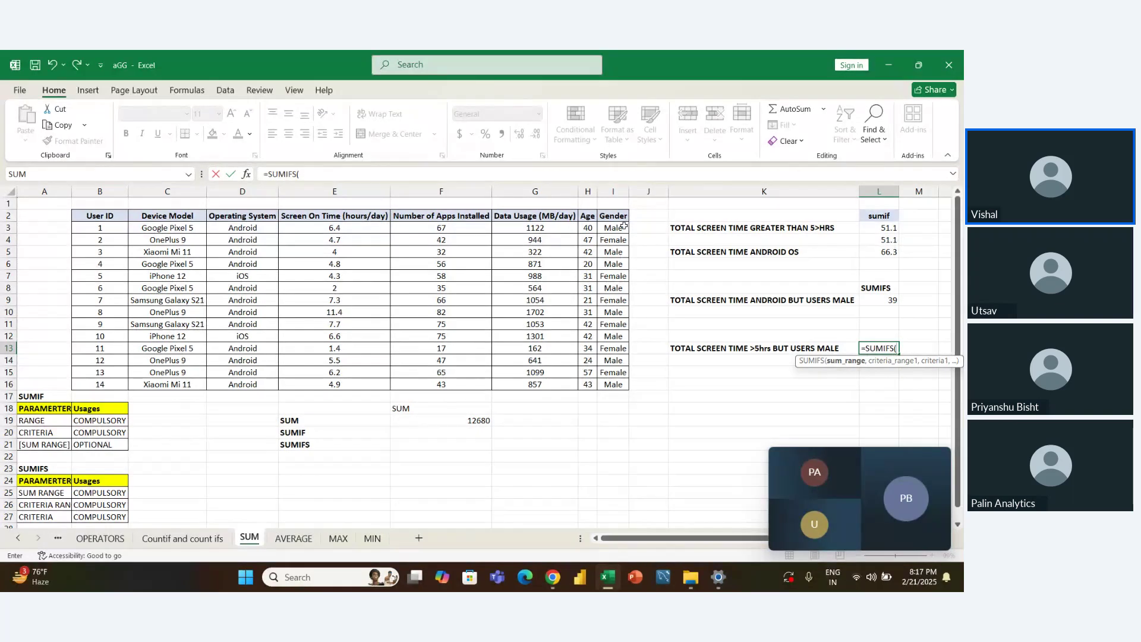
Step: Set the screen time cells E3:E16 as the sum range of the SUMIFS formula in L13
key("Left")
key("Left")
key("Left")
key("Left")
key("Left")
key("Up")
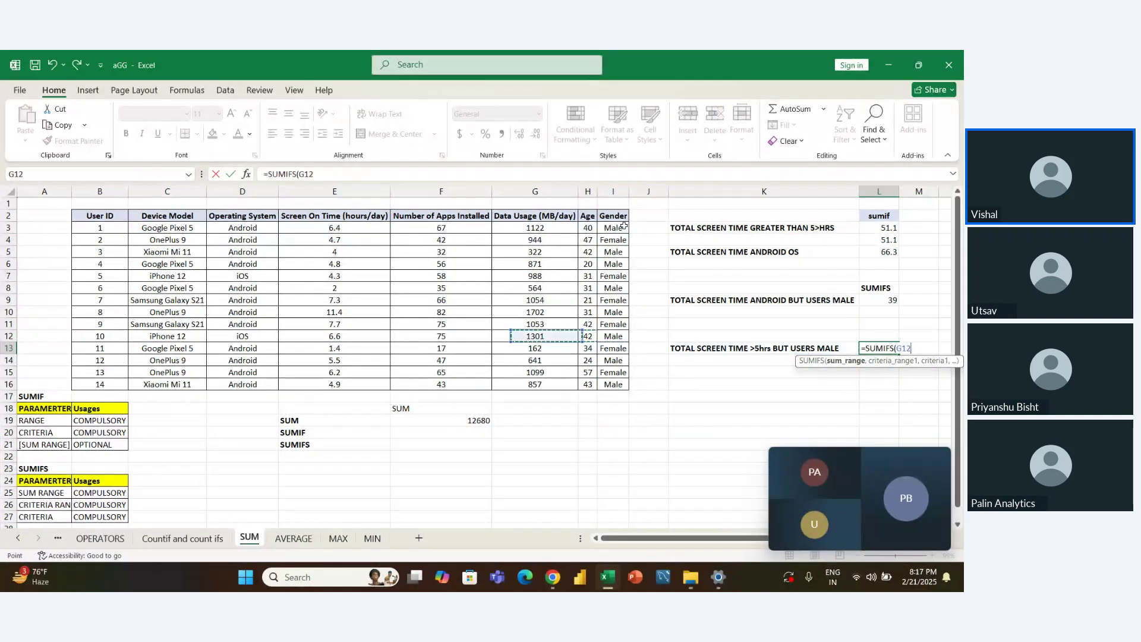
key("Left")
key("Up")
key("Up")
key("Up")
key("Up")
key("Up")
key("Left")
key("Up")
key("Up")
key("Up")
key("Up")
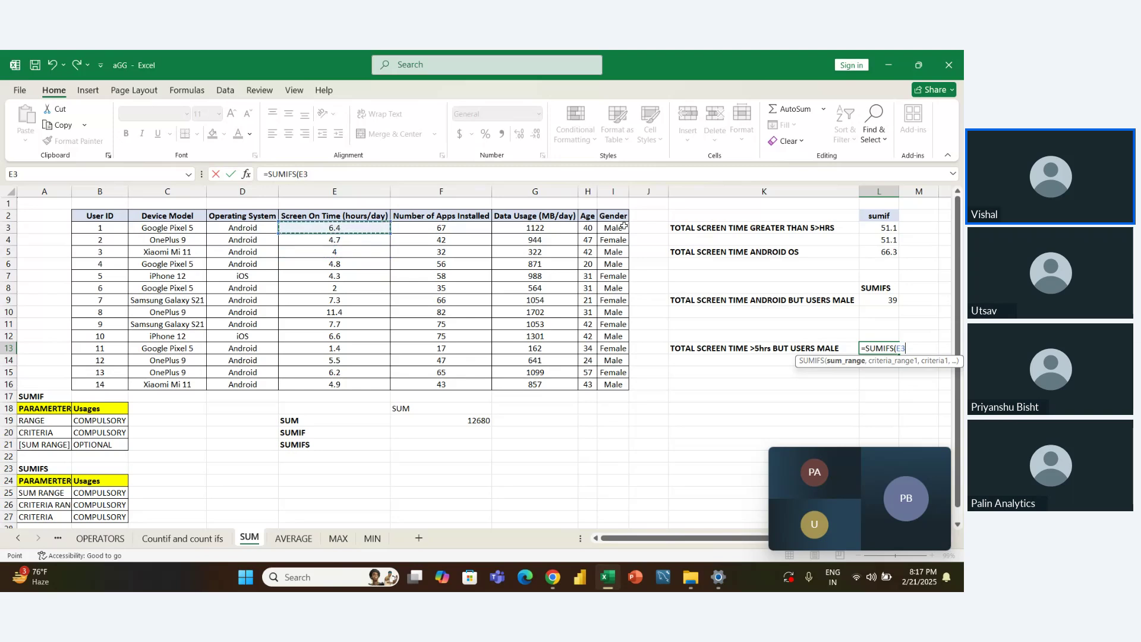
key("ctrl+shift+Down")
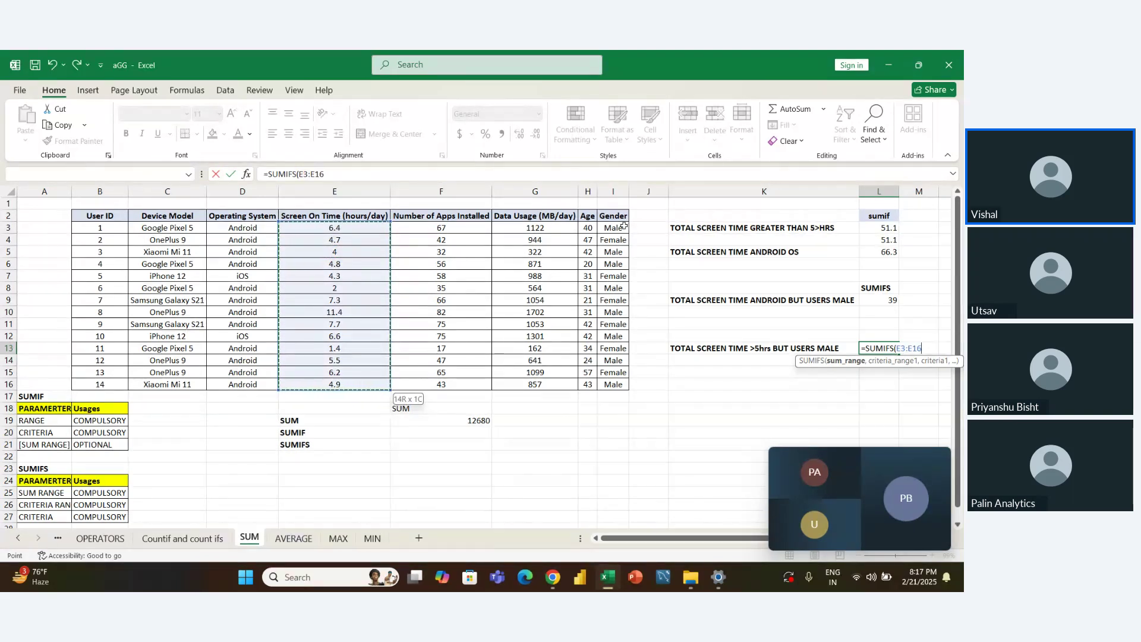
type(",")
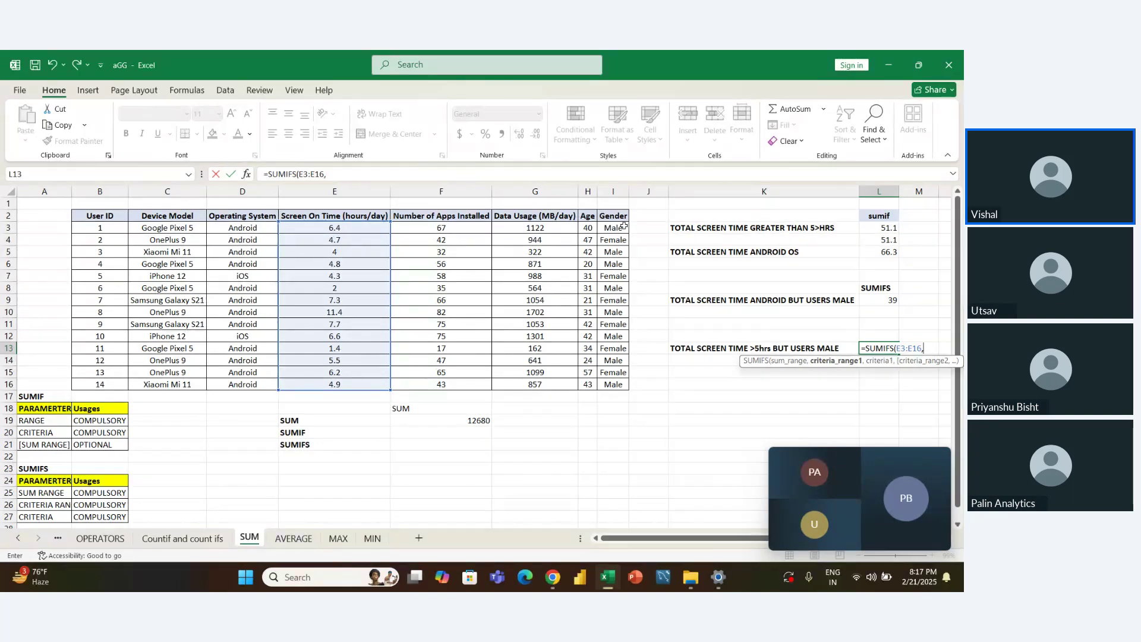
Step: Add the first condition to the SUMIFS formula in L13: gender range I3:I16 with the criterion "male"
key("Left")
key("Left")
key("Left")
key("Left")
key("Up")
key("Up")
key("Up")
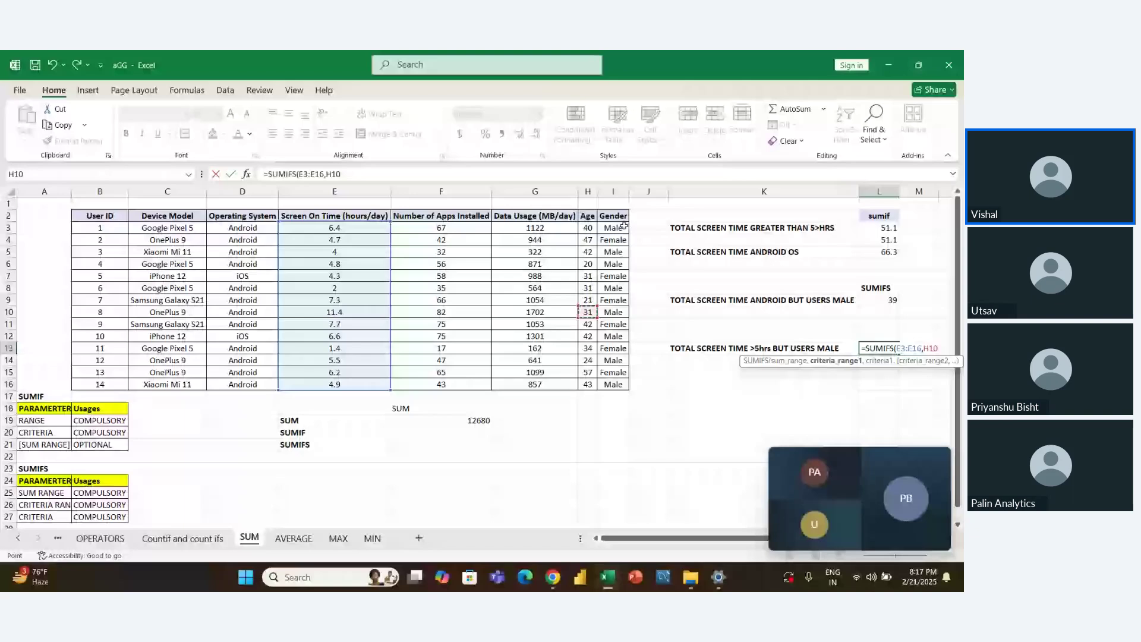
key("Up")
key("Up")
key("Up")
key("Up")
key("Up")
key("Up")
key("Up")
key("Right")
key("ctrl+shift+Down")
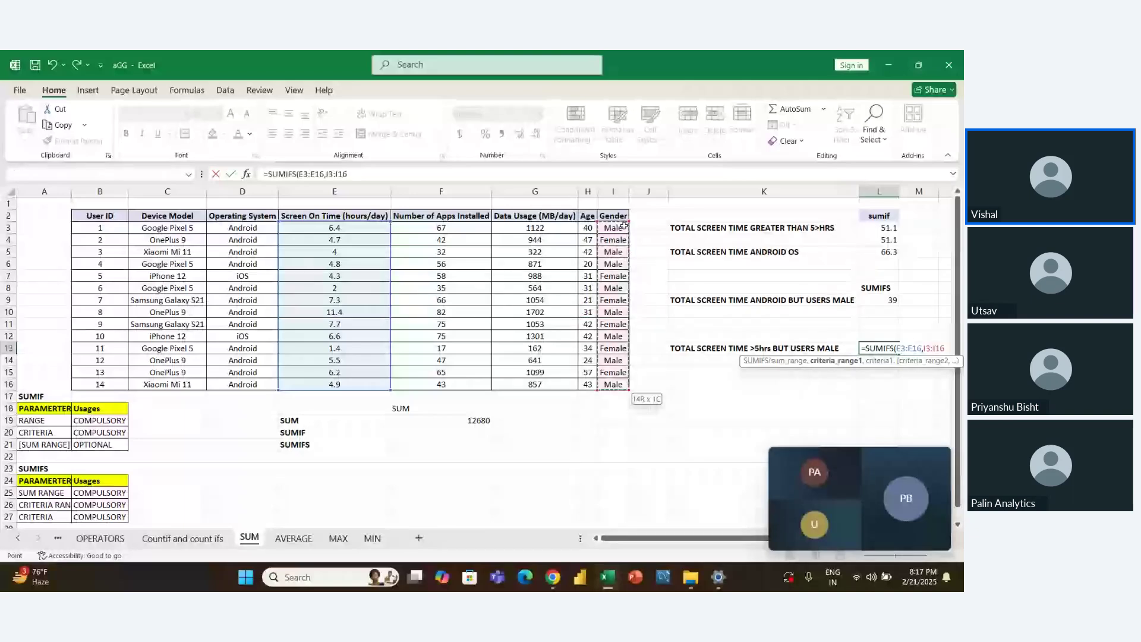
type(",\"m")
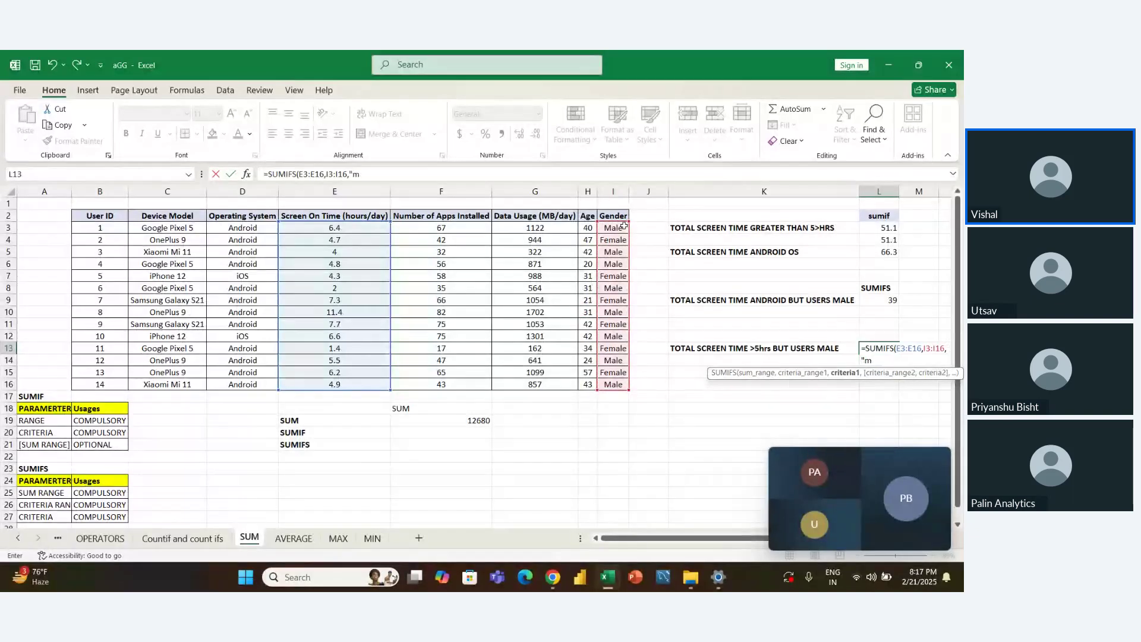
type("ale\",")
Step: Finish the SUMIFS formula in L13 with the second condition: screen time range E3:E16 with the criterion ">5"
key("Left")
key("Left")
key("Left")
key("Left")
key("Left")
key("Left")
key("Left")
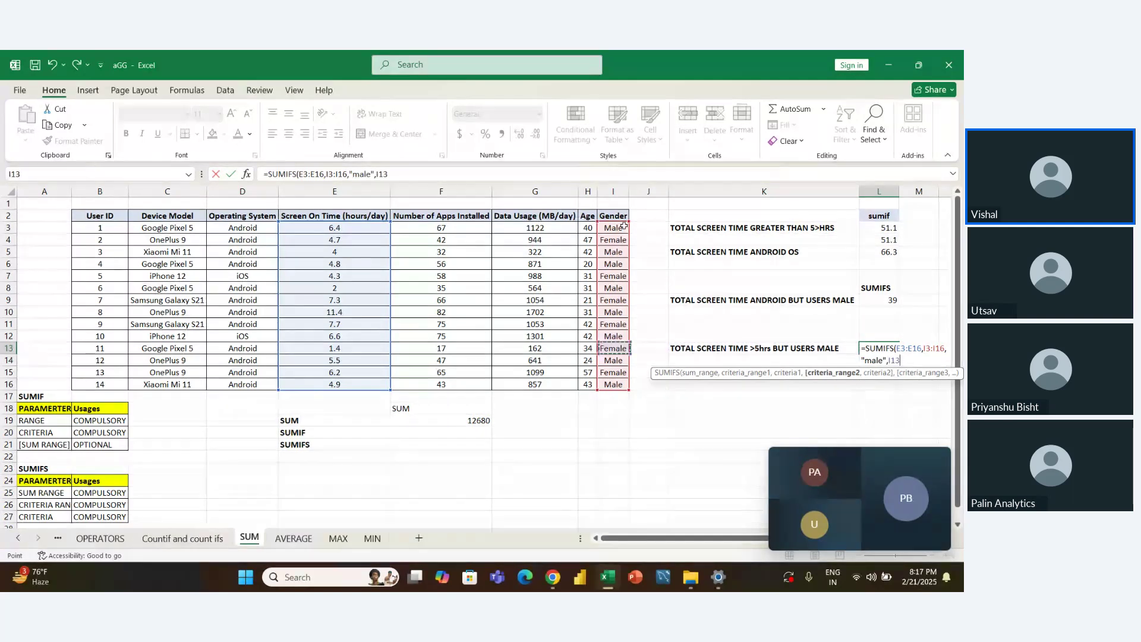
key("Up")
key("Up")
key("Up")
key("Up")
key("Up")
key("Up")
key("Up")
key("Up")
key("Up")
key("Up")
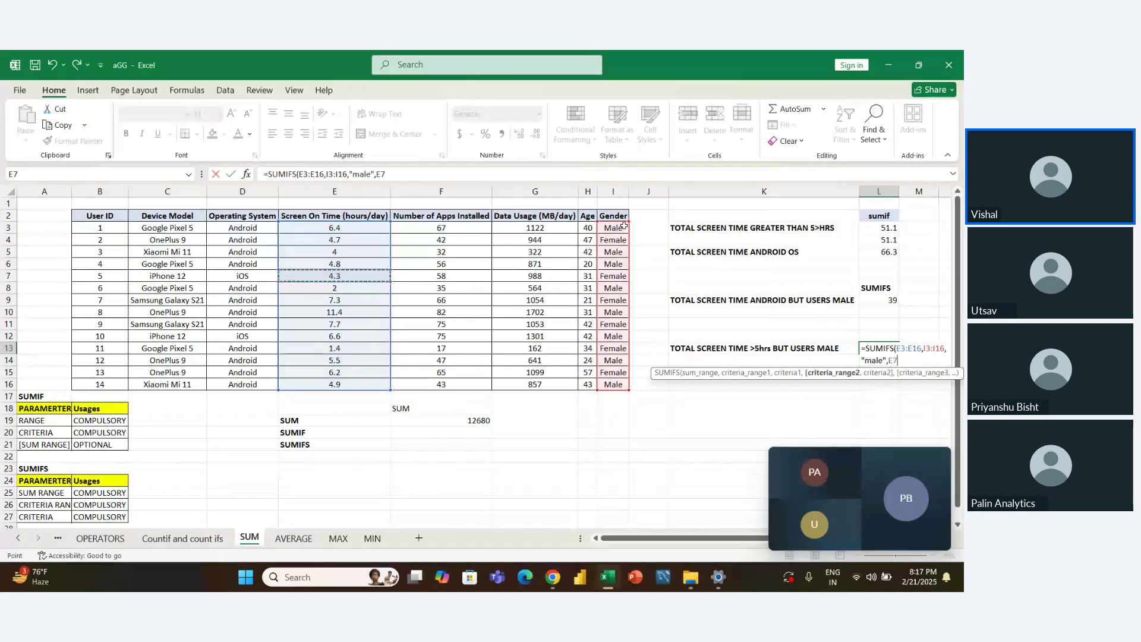
key("ctrl+shift+Down")
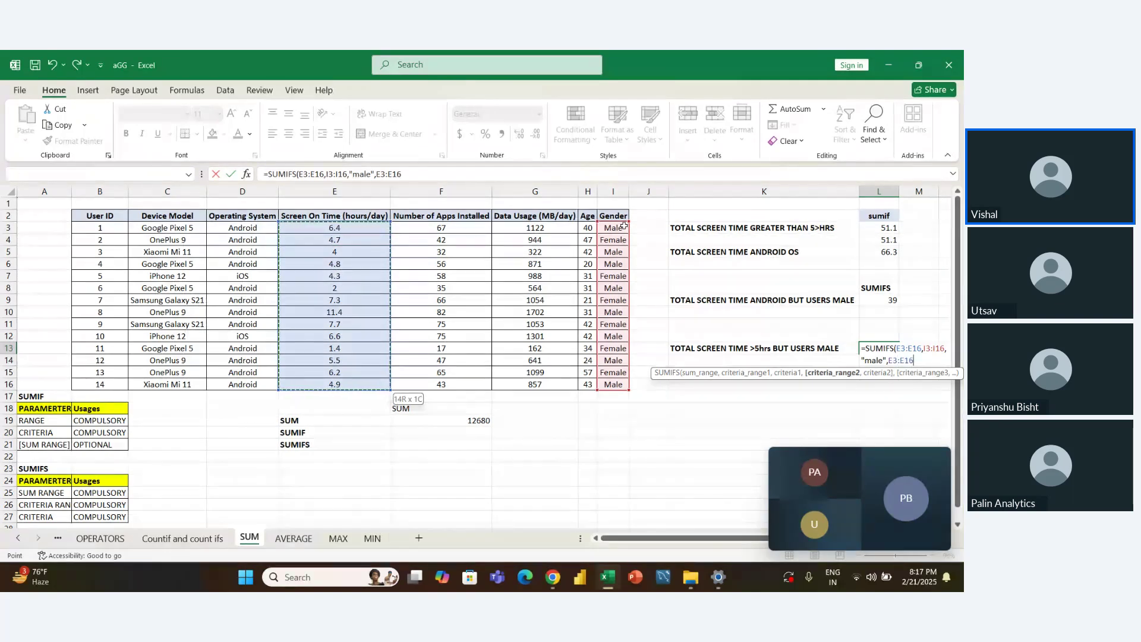
type(",")
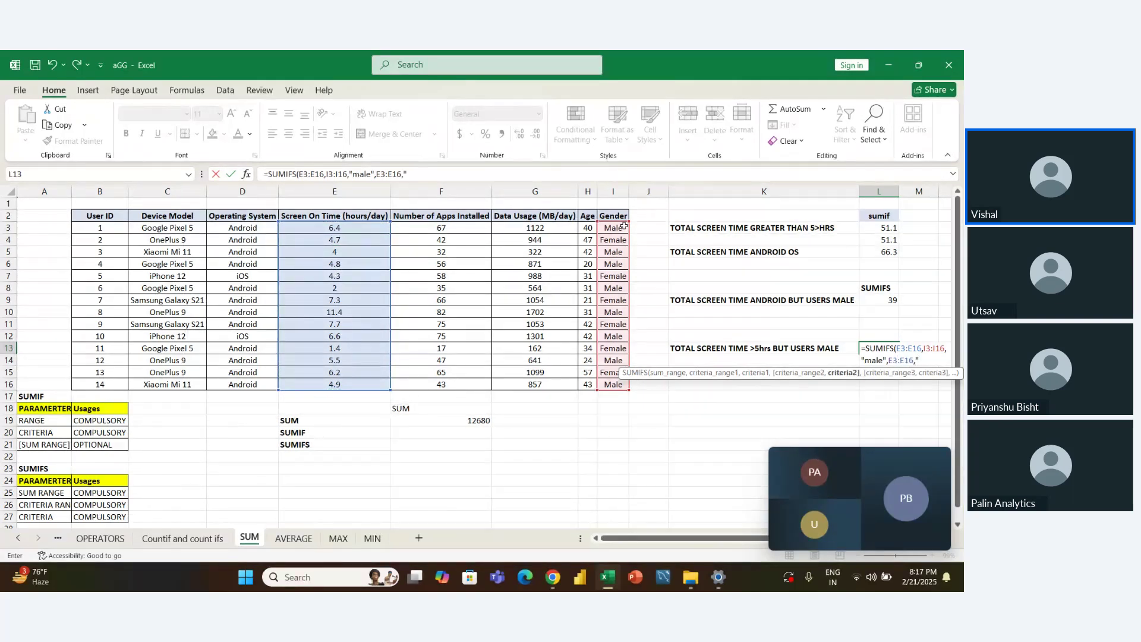
type("\">5")
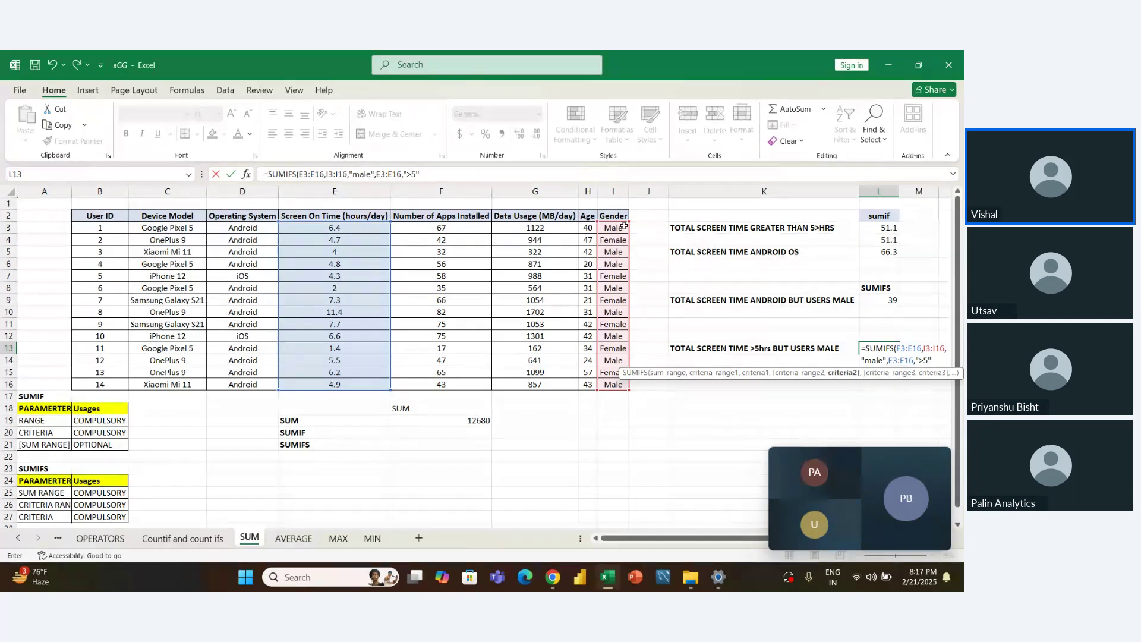
key("Return")
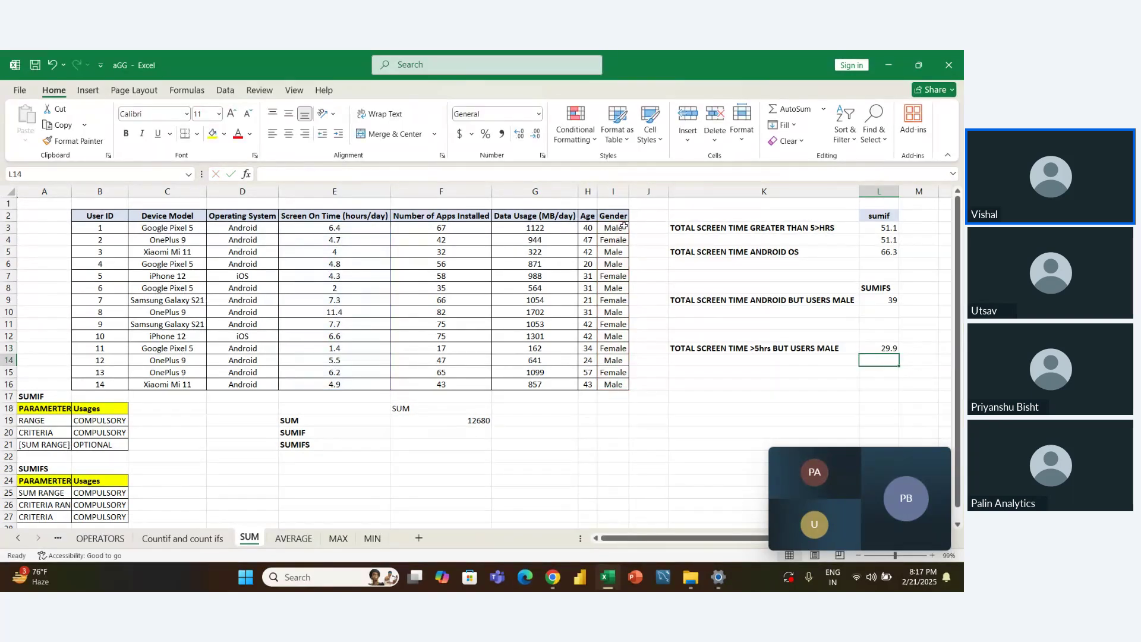
key("Up")
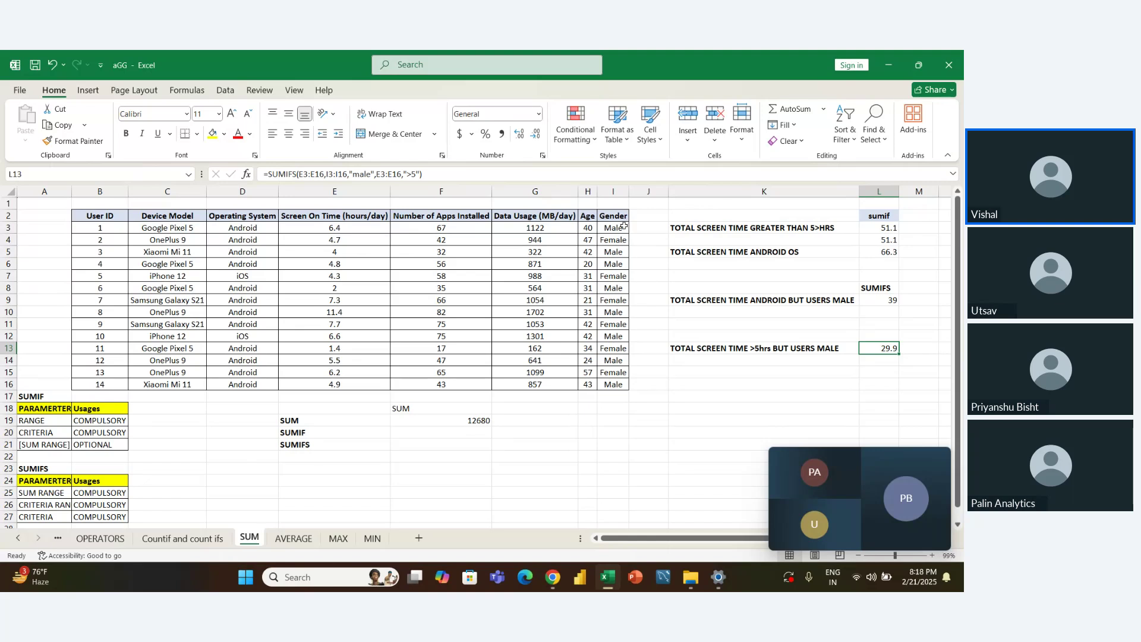
Step: Go to the AVERAGE sheet and select the list of average function names in E19:E22
key("ctrl+Page_Down")
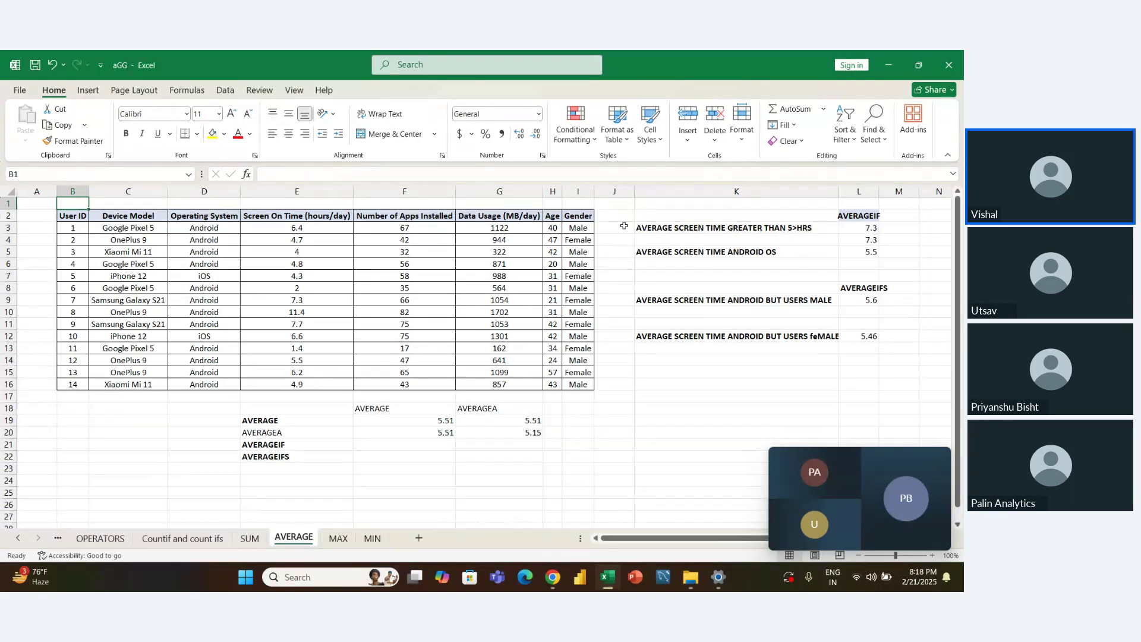
key("Down")
key("Down")
key("Down")
key("Down")
key("Down")
key("Down")
key("Down")
key("Down")
key("Down")
key("Down")
key("Down")
key("Down")
key("Right")
key("Down")
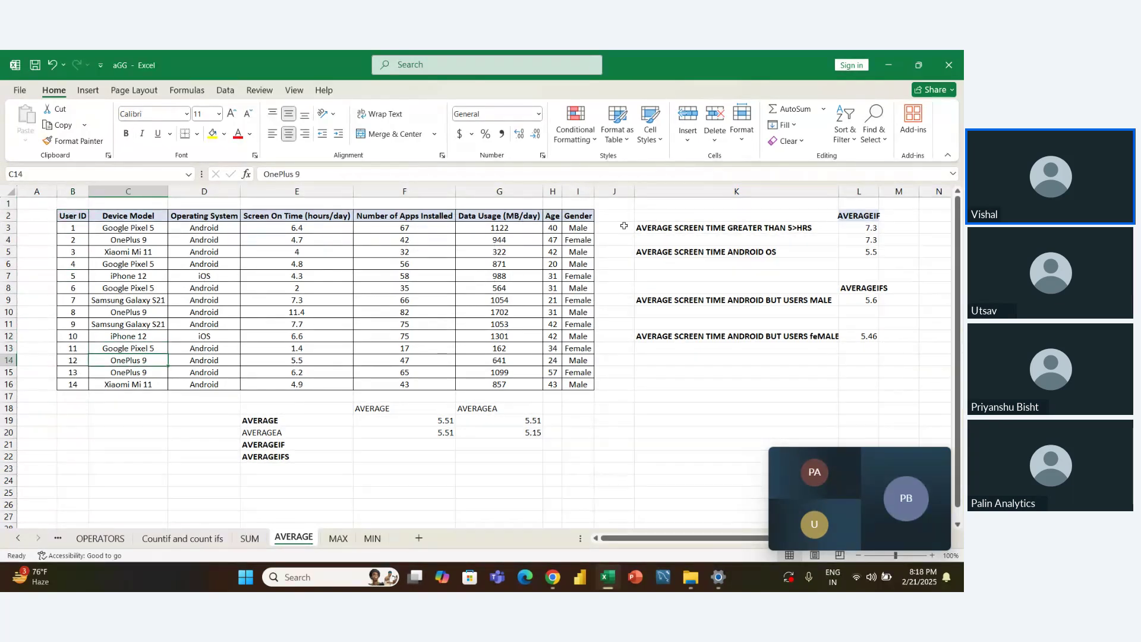
key("Right")
key("Down")
key("Down")
key("Down")
key("Down")
key("Right")
key("Down")
key("shift+Down")
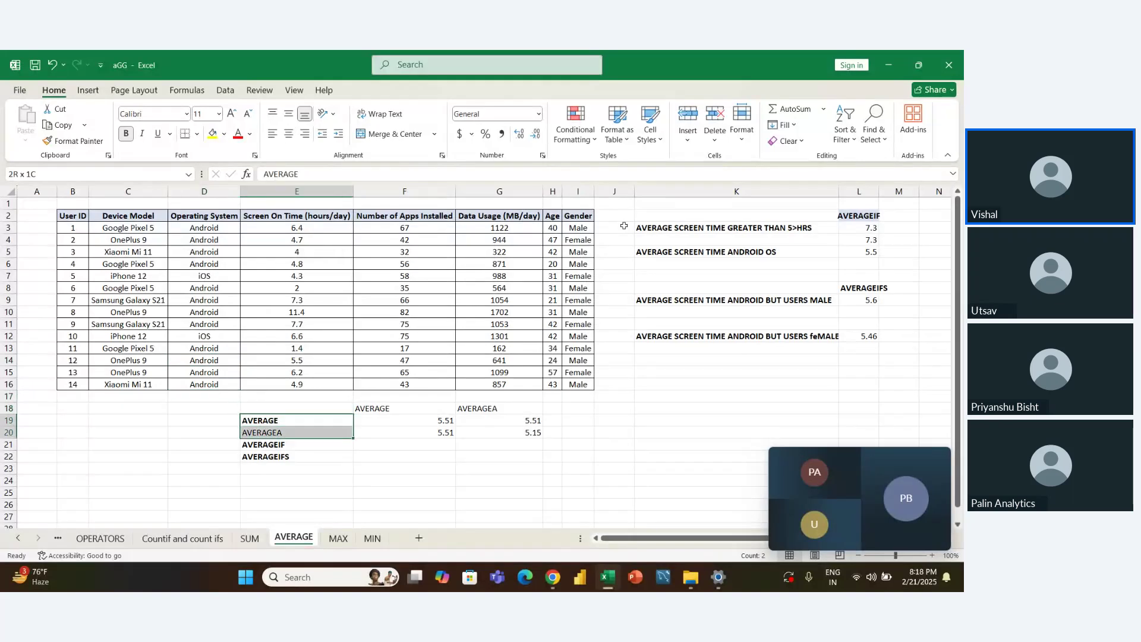
key("shift+Down")
key("shift+Down")
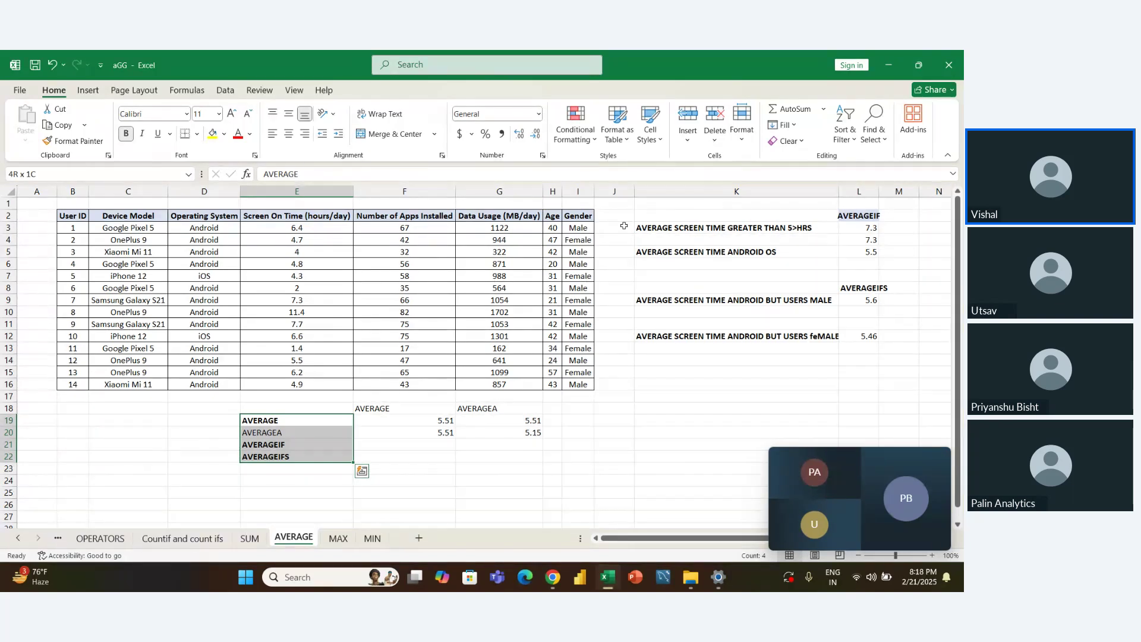
Step: Clear the existing AVERAGE and AVERAGEA results in F19:G20
key("Right")
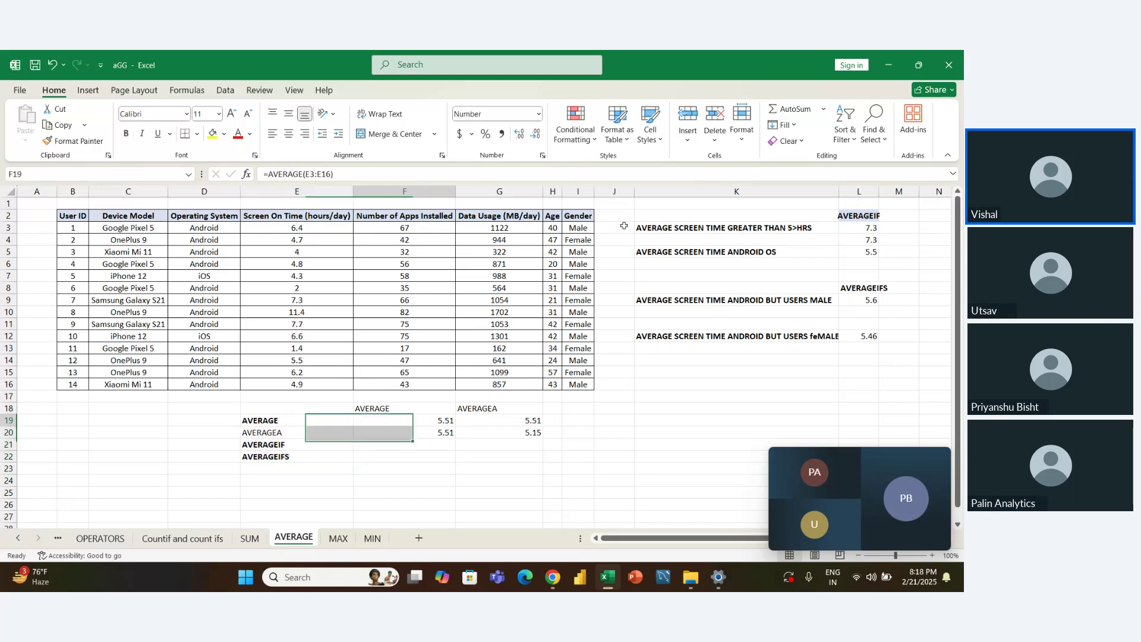
key("shift+Down")
key("shift+Right")
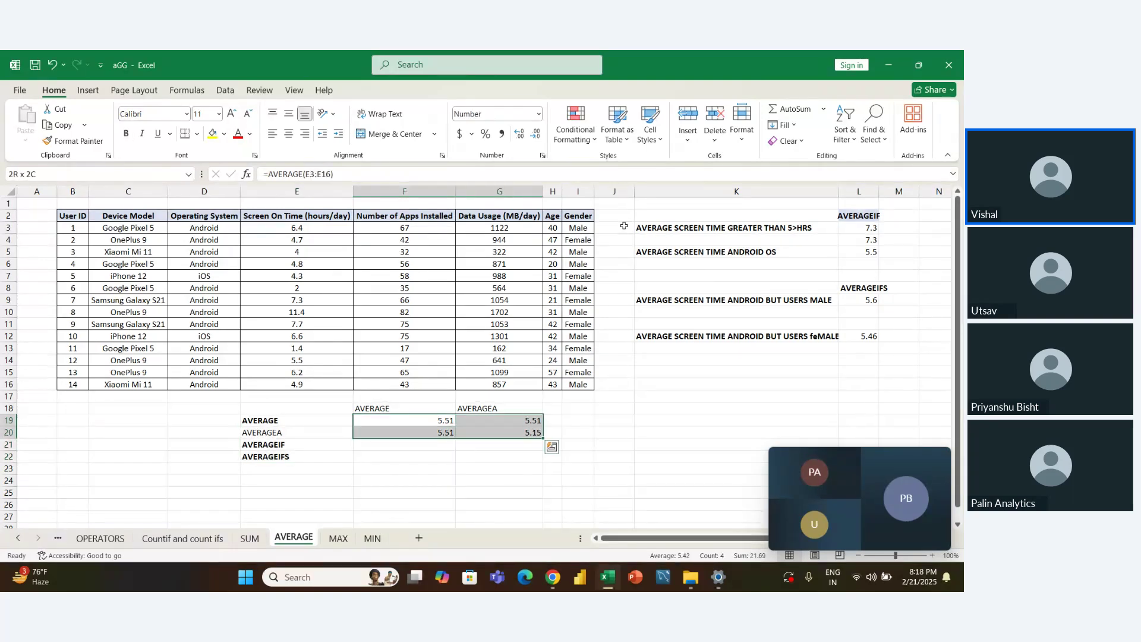
key("Delete")
key("Left")
key("Left")
key("Right")
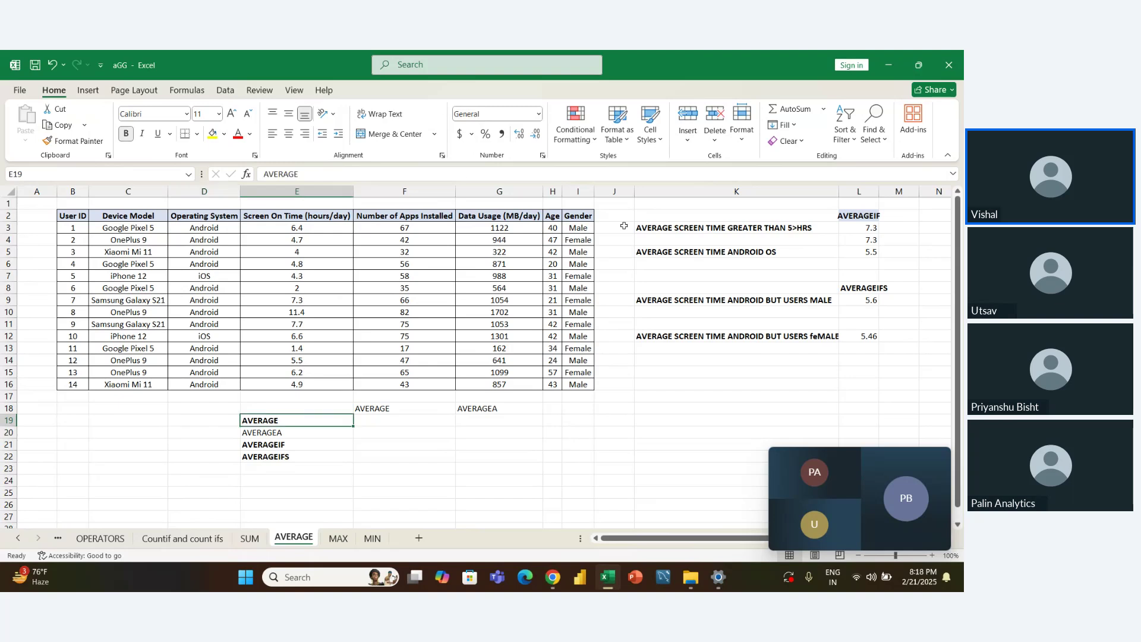
Step: Enter an AVERAGE formula in F19 over the screen time cells E3:E16
key("shift+Down")
key("ctrl+v")
key("Right")
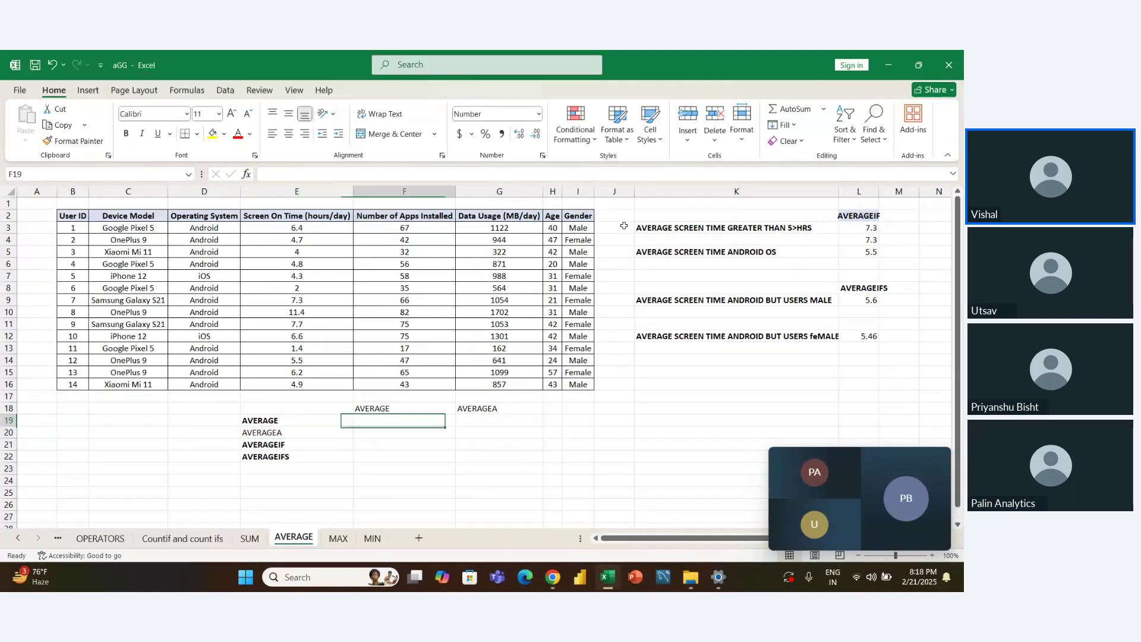
type("=avera")
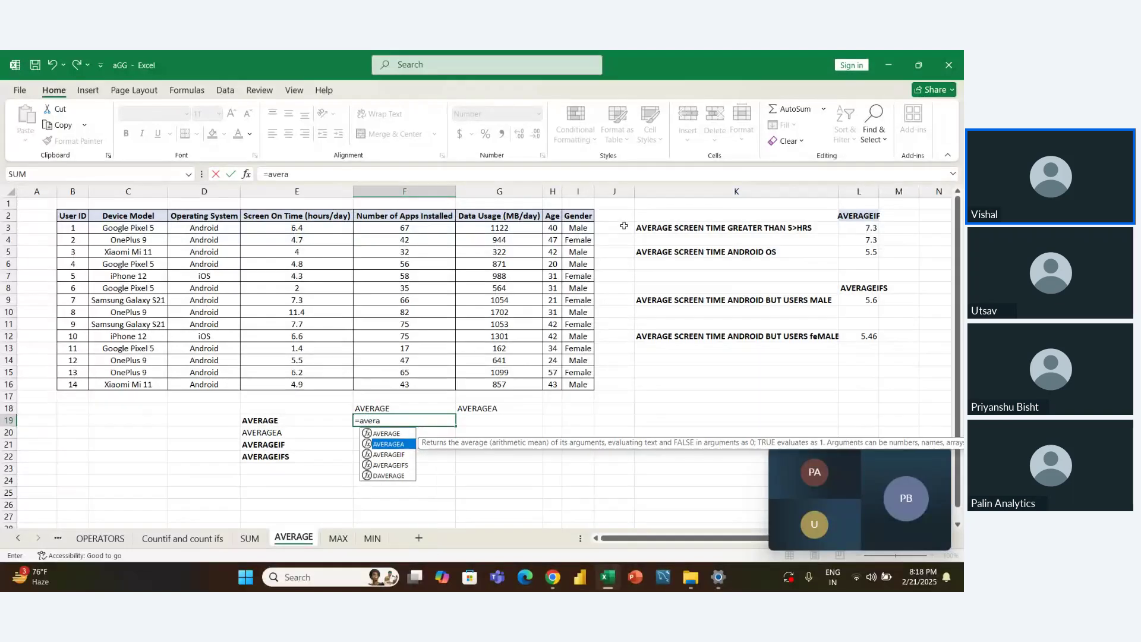
key("Tab")
key("Left")
key("Up")
key("Up")
key("Up")
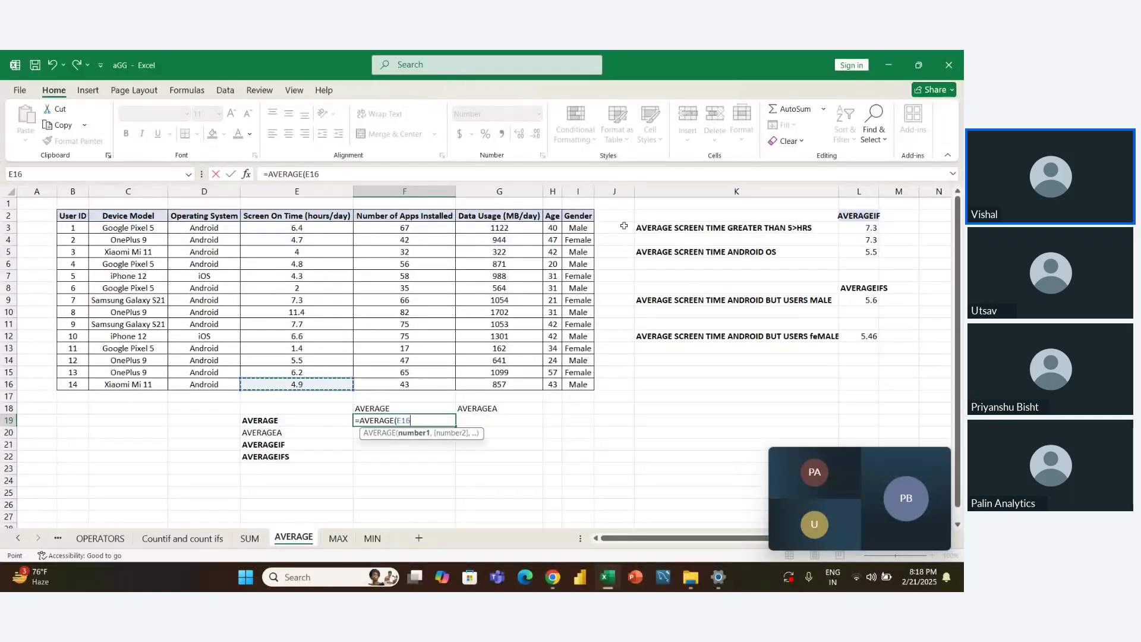
key("ctrl+shift+Up")
key("shift+Down")
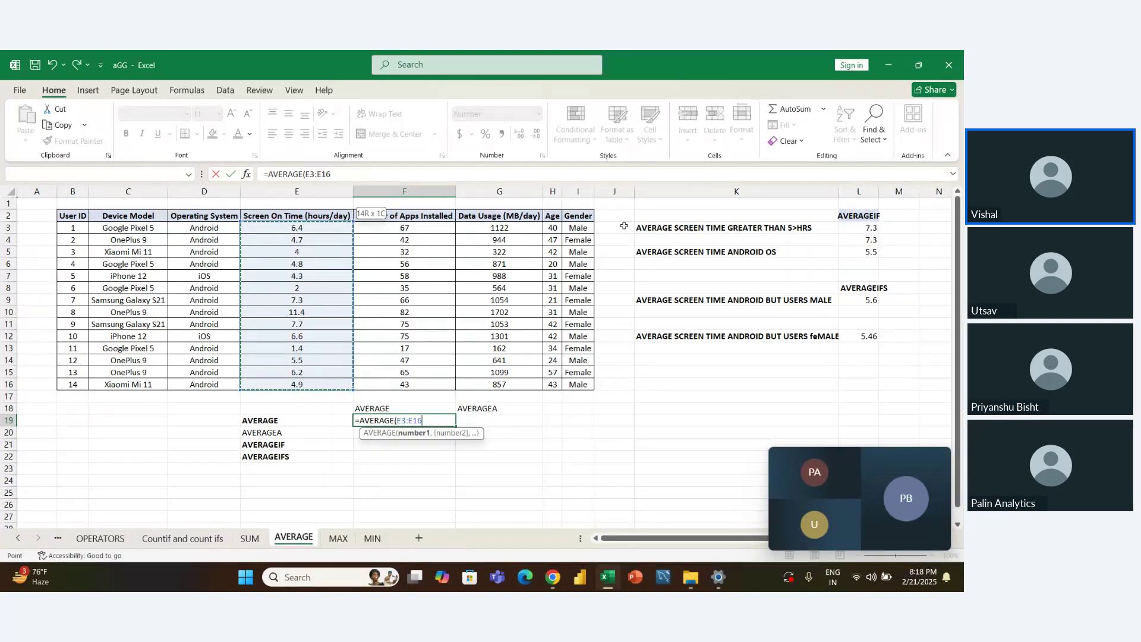
key("Return")
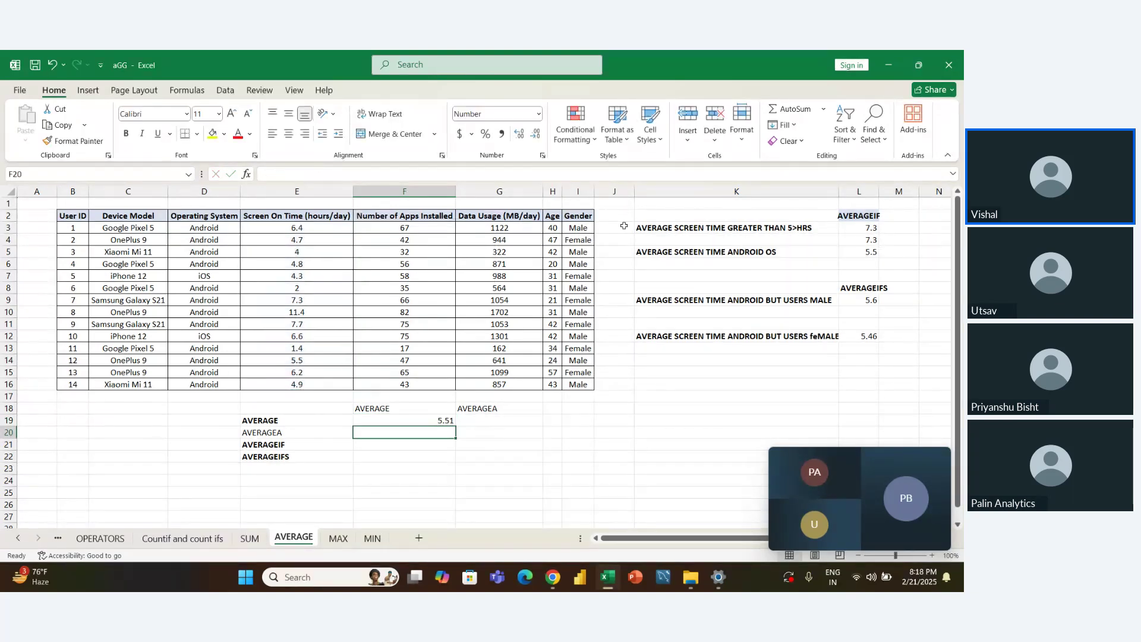
Step: Enter an AVERAGEA formula in G19 over the screen time values E3:E16
key("Right")
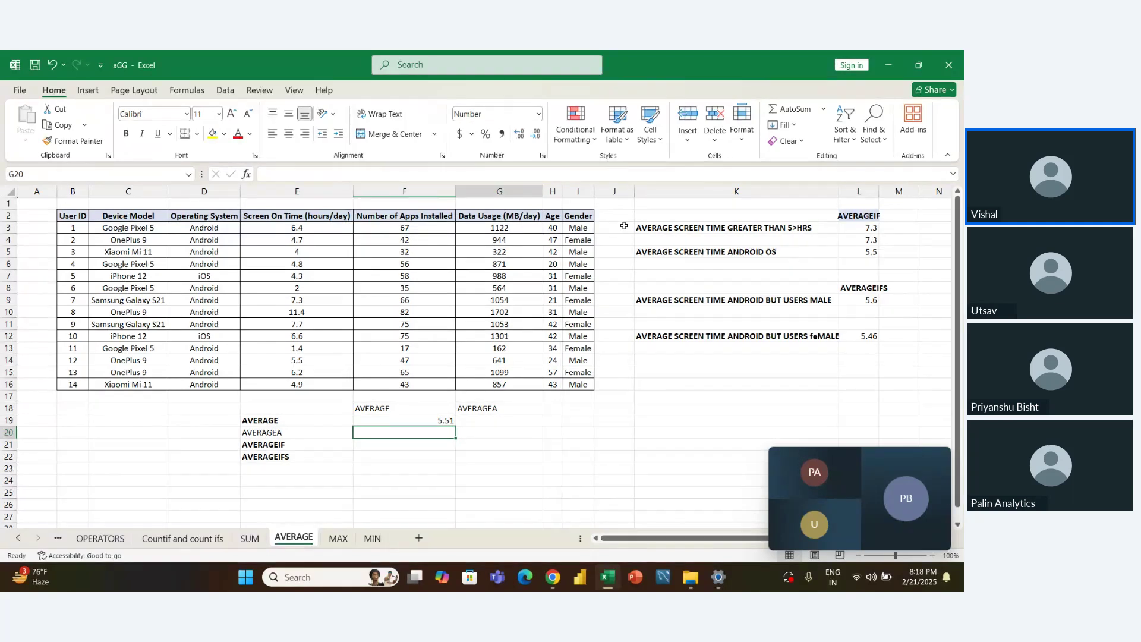
key("Up")
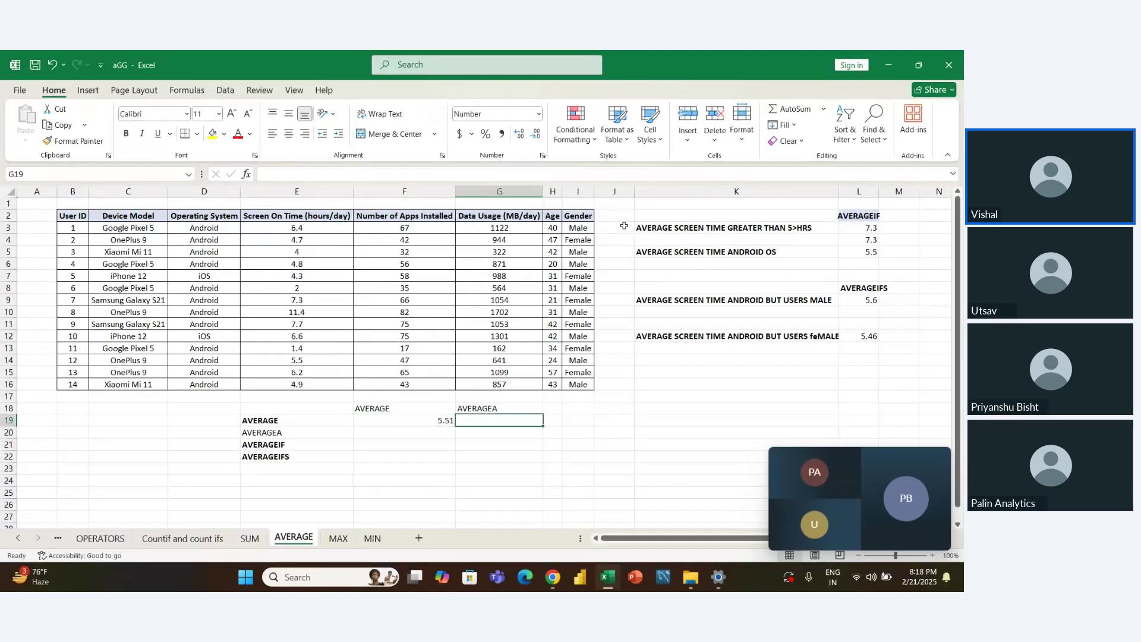
type("=ave")
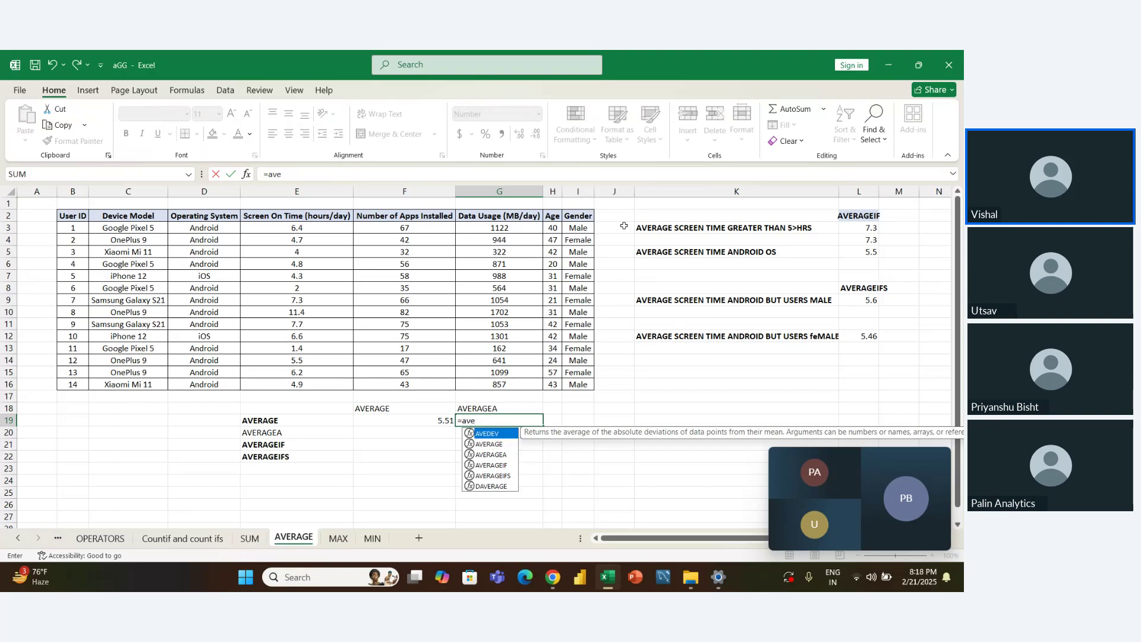
key("Tab")
key("Left")
key("Left")
key("Up")
key("Up")
key("Up")
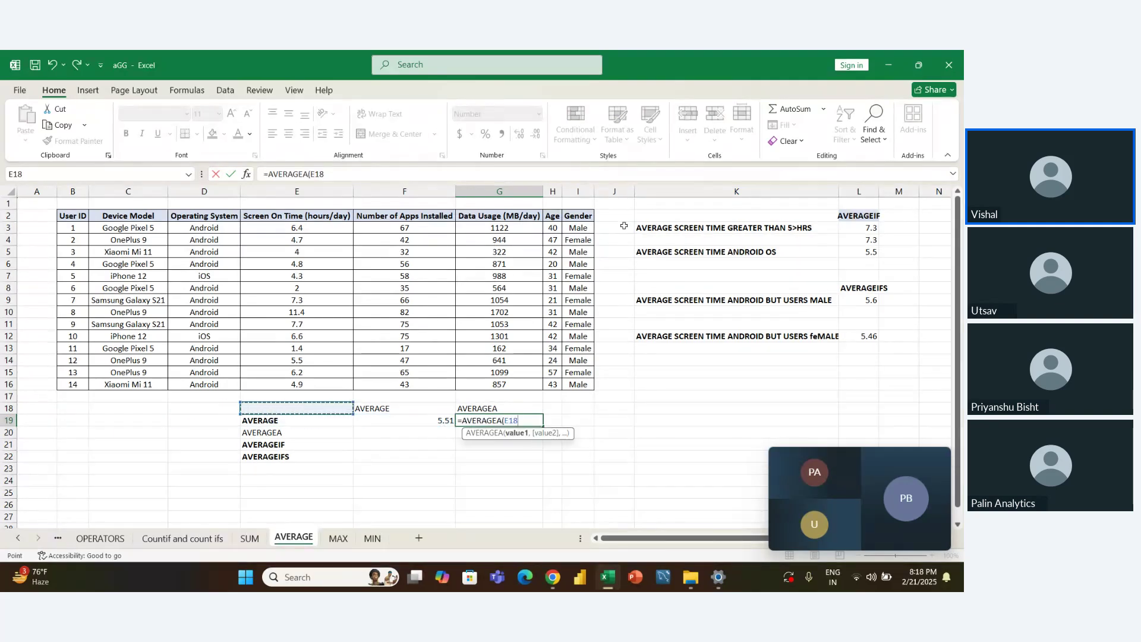
key("ctrl+shift+Up")
key("shift+Down")
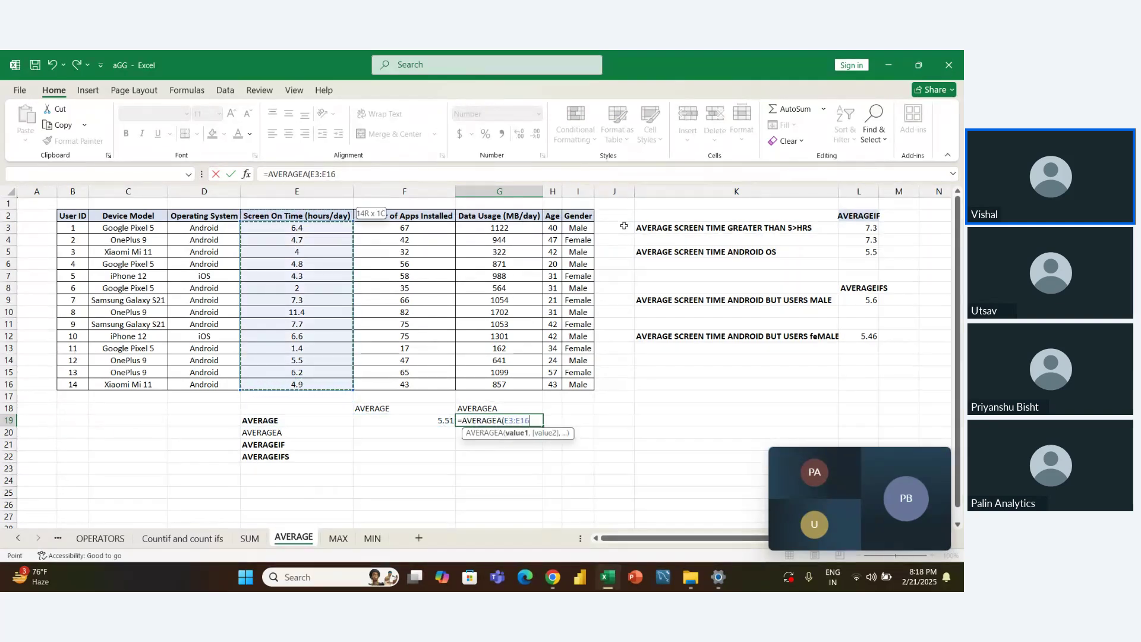
key("Return")
Step: Compare the AVERAGE formula in F19 with the AVERAGEA formula in G19 and their column headings
key("Up")
key("Left")
key("Right")
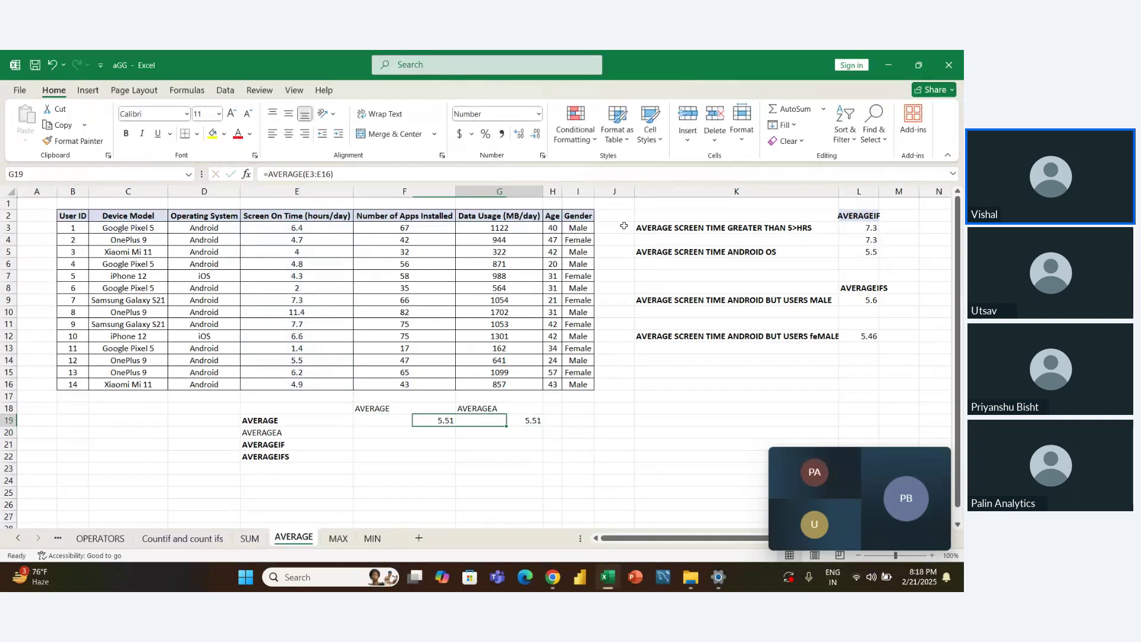
key("Left")
key("Right")
key("Right")
key("Left")
key("Left")
key("Right")
key("Left")
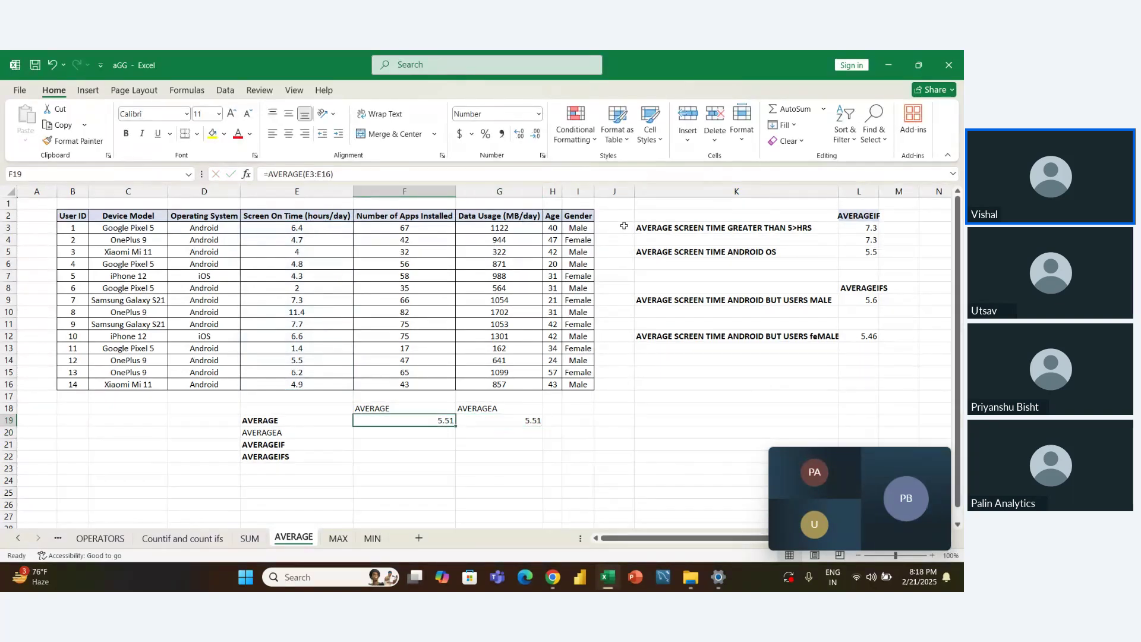
key("Right")
key("Left")
key("Right")
key("Left")
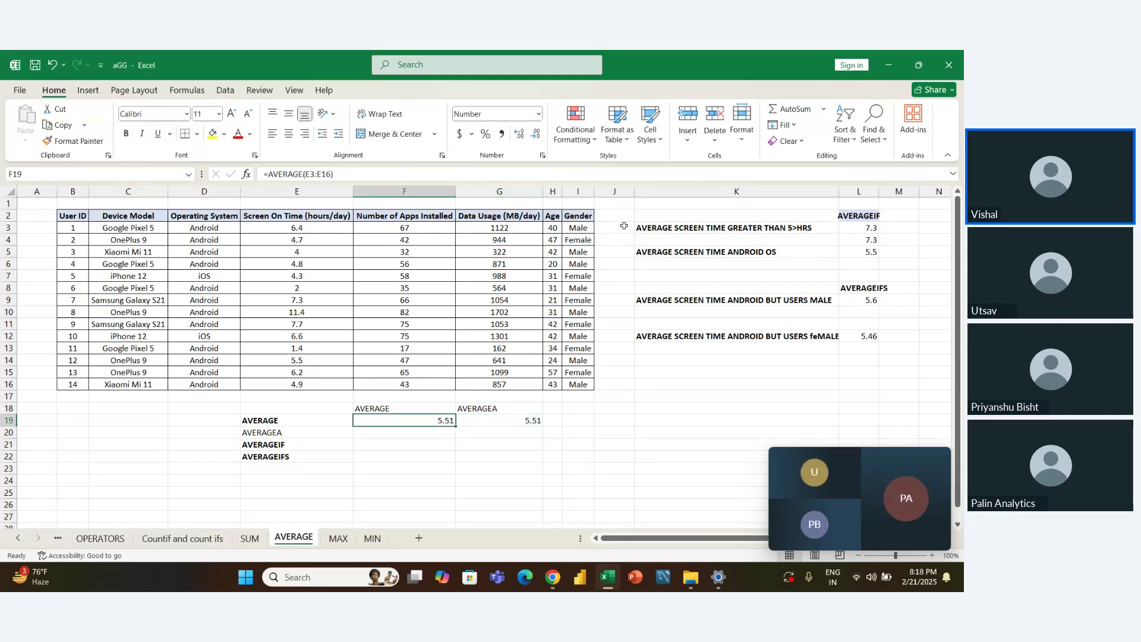
key("Up")
key("Right")
key("Down")
key("Left")
key("Down")
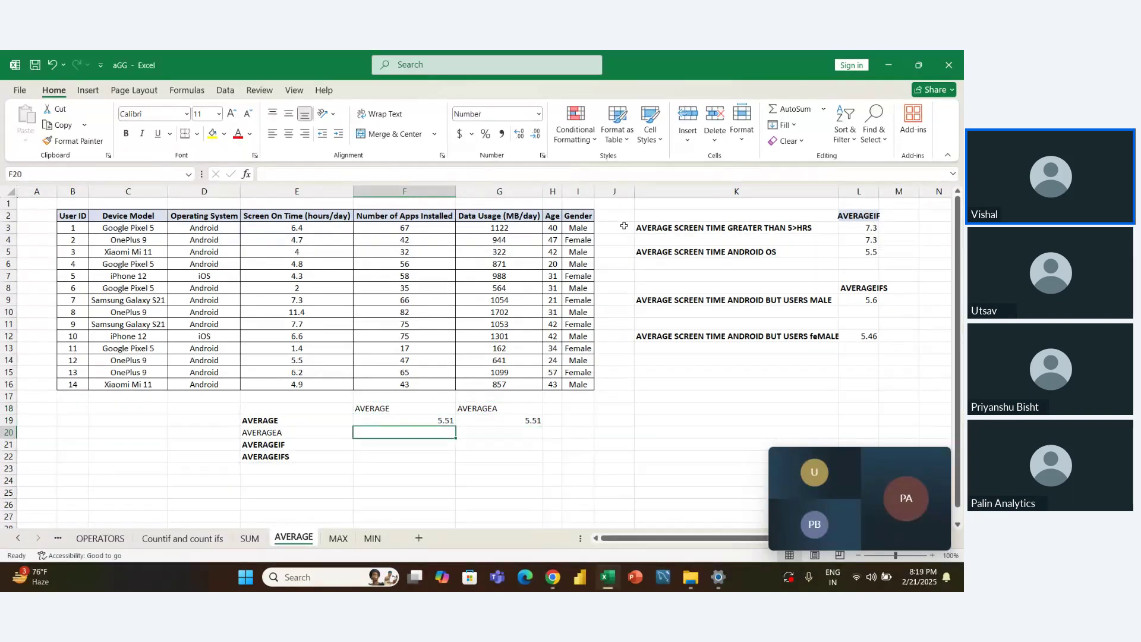
Step: Enter an AVERAGE formula in F20 over E2:E16, including the screen time header cell
key("Up")
key("Down")
type("=ave")
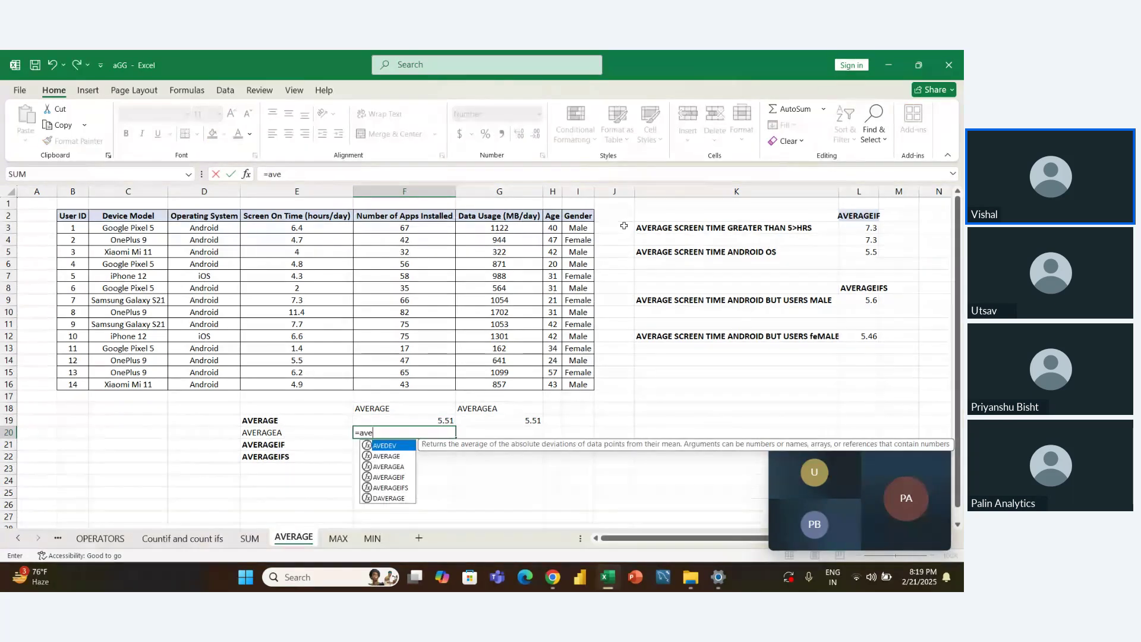
key("Down")
key("Tab")
key("Left")
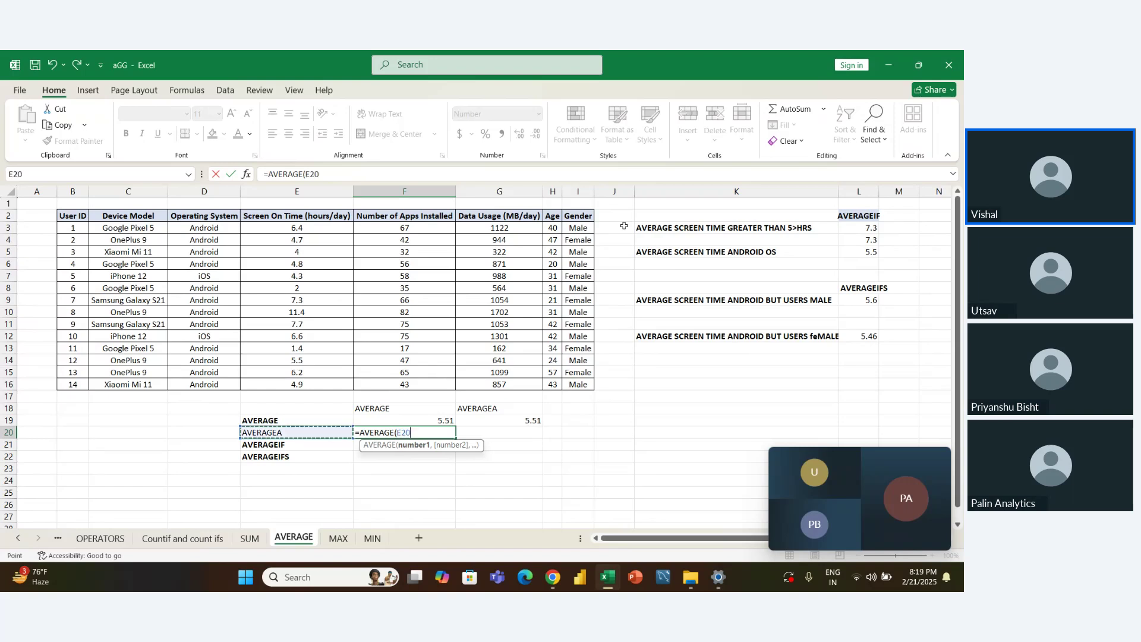
key("Up")
key("Up")
key("Up")
key("Up")
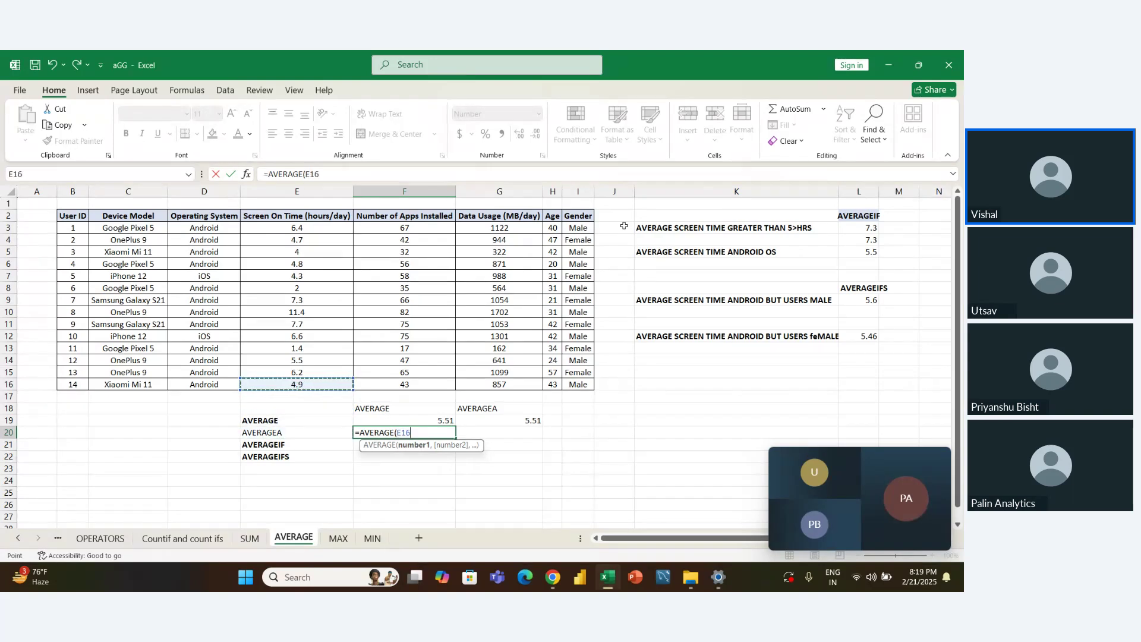
key("ctrl+shift+Up")
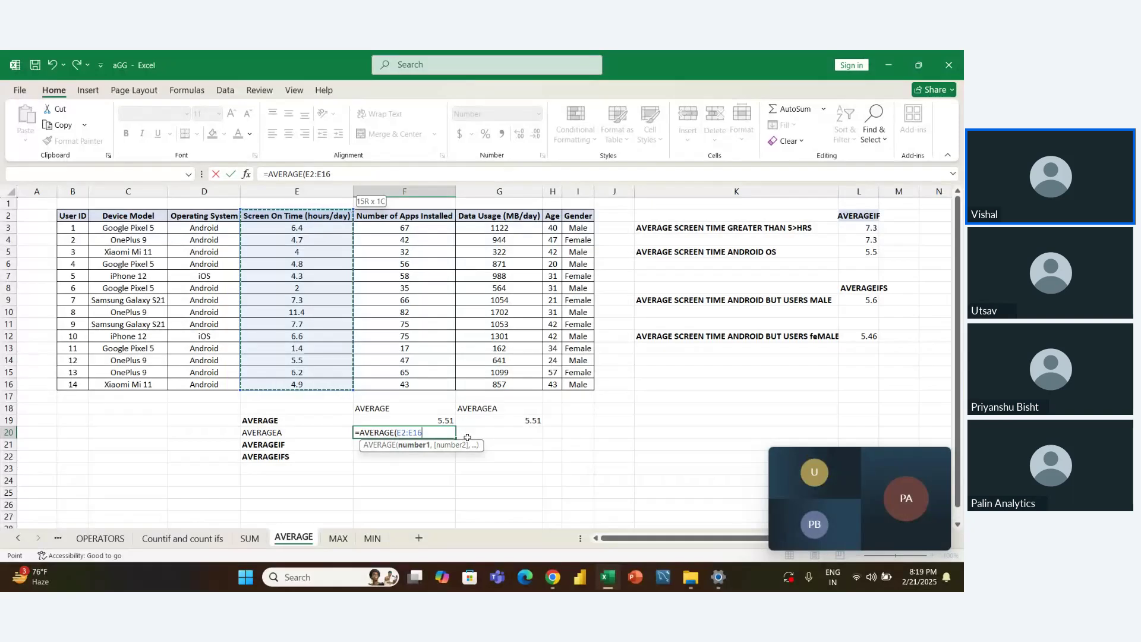
key("Return")
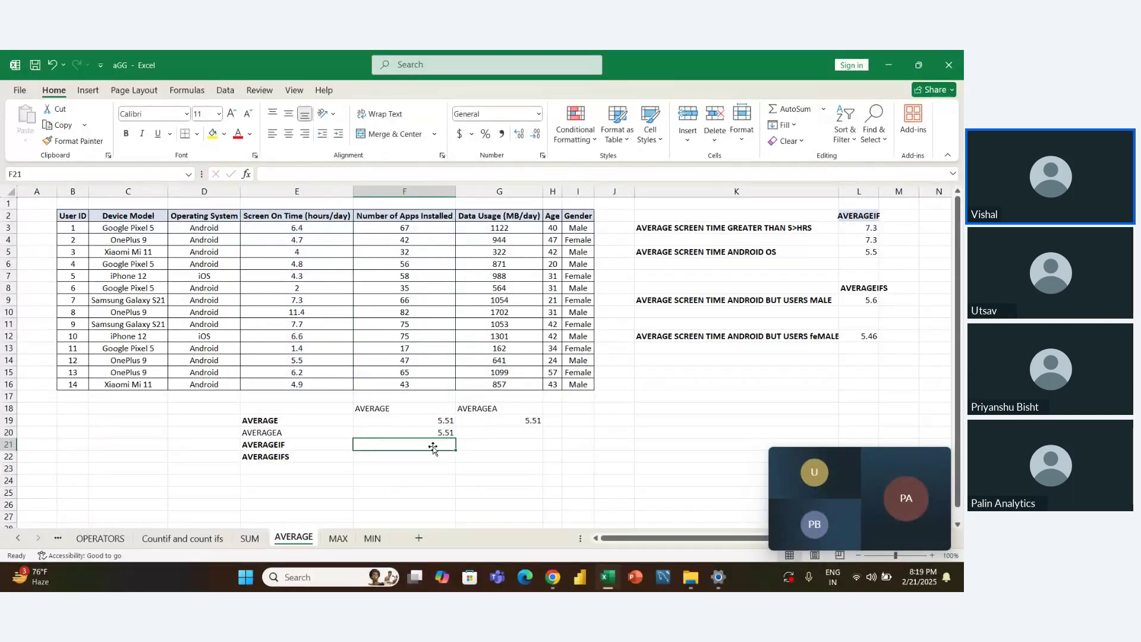
Step: Review the formula in F20 and highlight the screen time range without its header, E3:E16, and with it, E2:E16
left_click(465, 436)
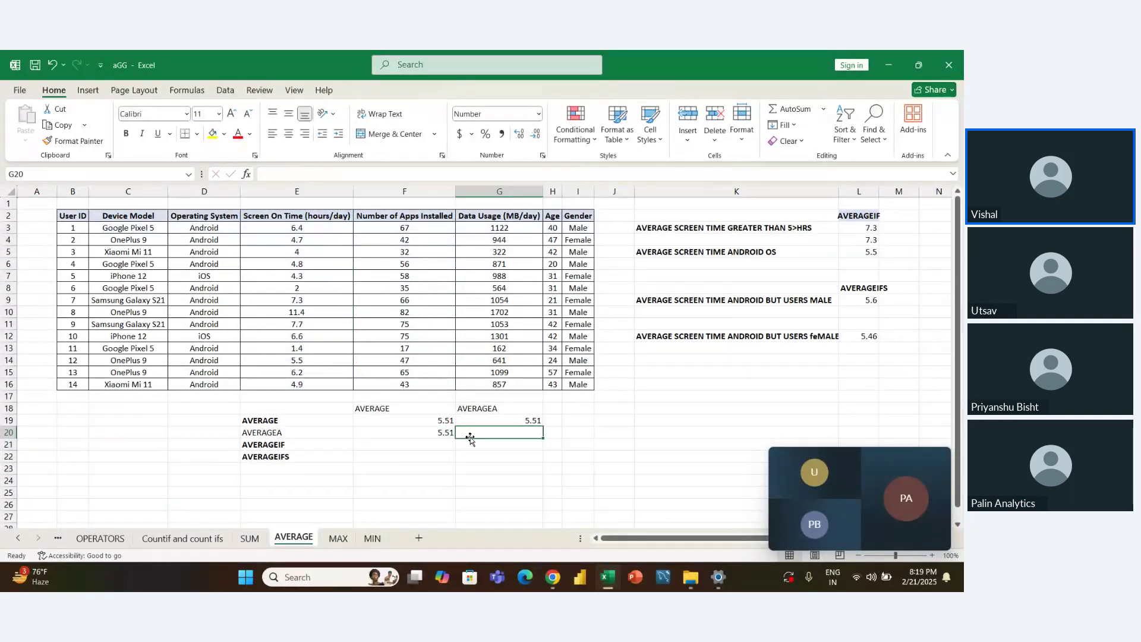
left_click(406, 424)
key("Down")
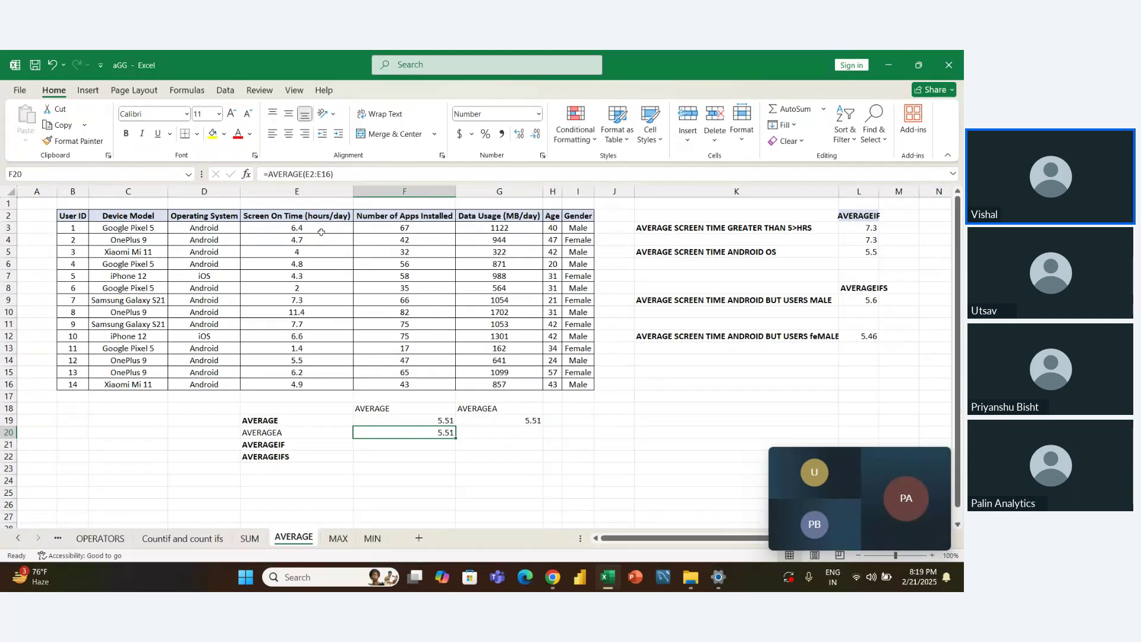
left_click_drag(321, 232, 309, 393)
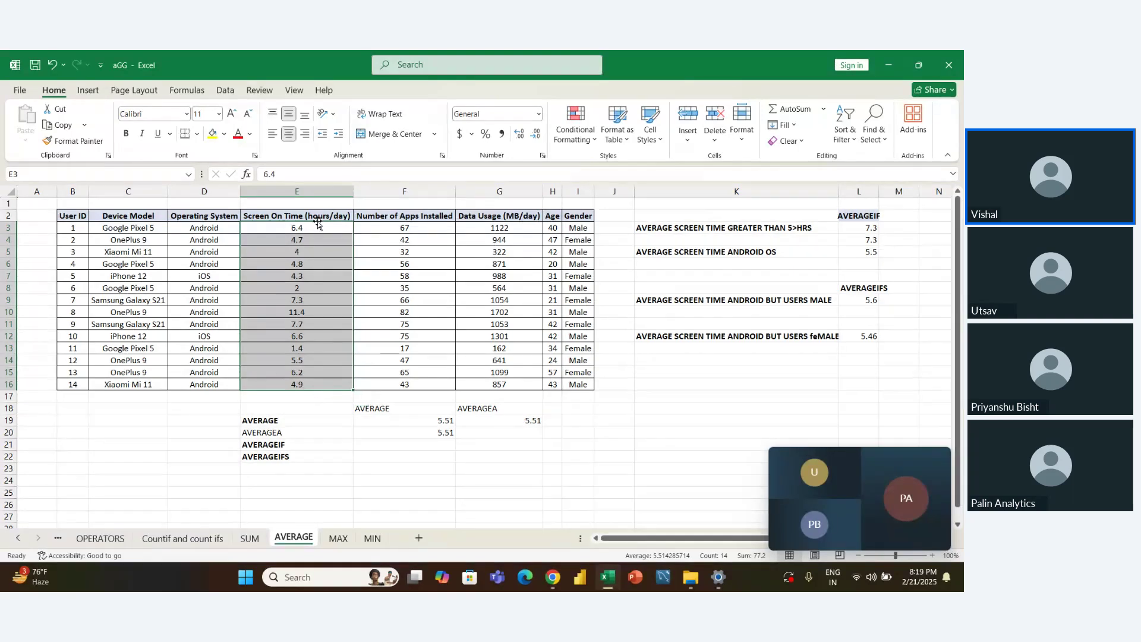
left_click_drag(317, 216, 308, 382)
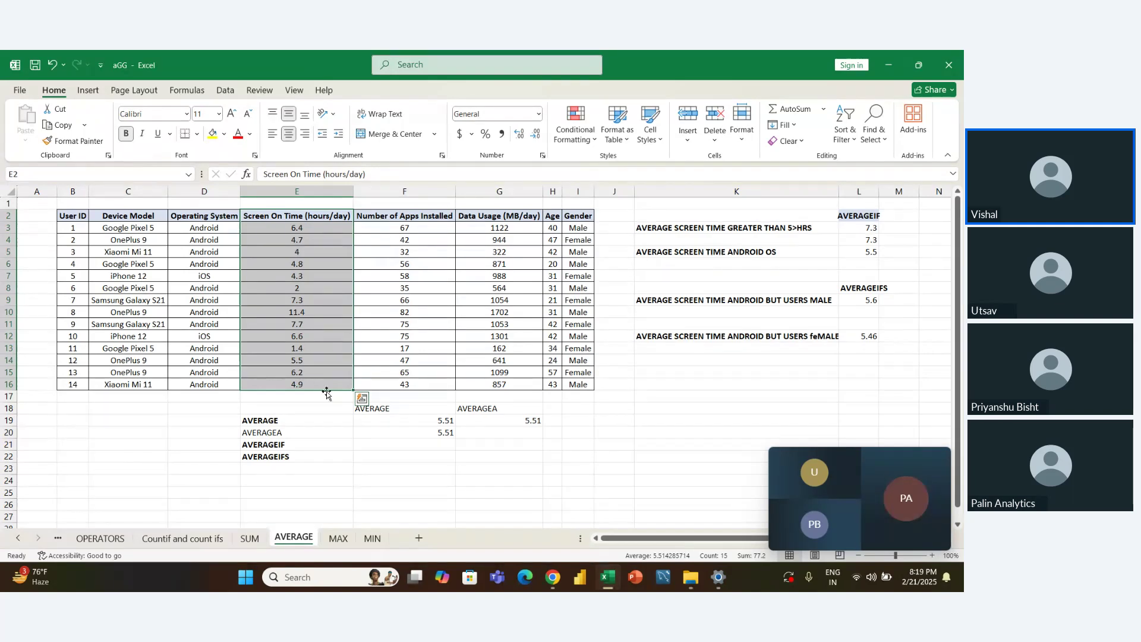
Step: Enter an AVERAGEA formula in G20 over E2:E16, including the screen time header cell
left_click(482, 438)
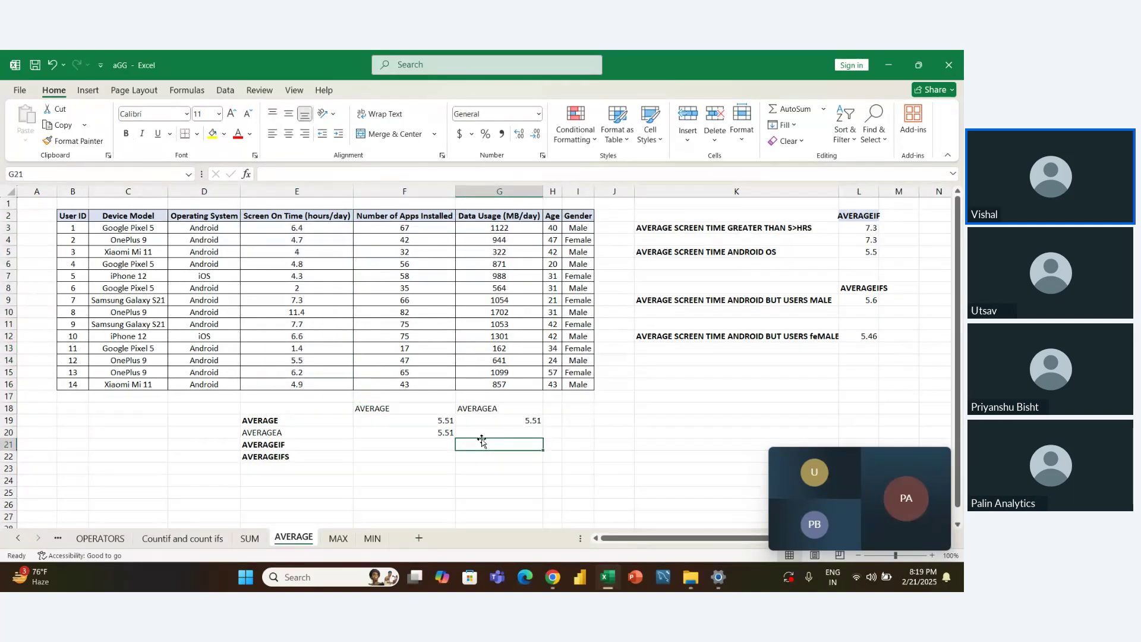
type("=ave")
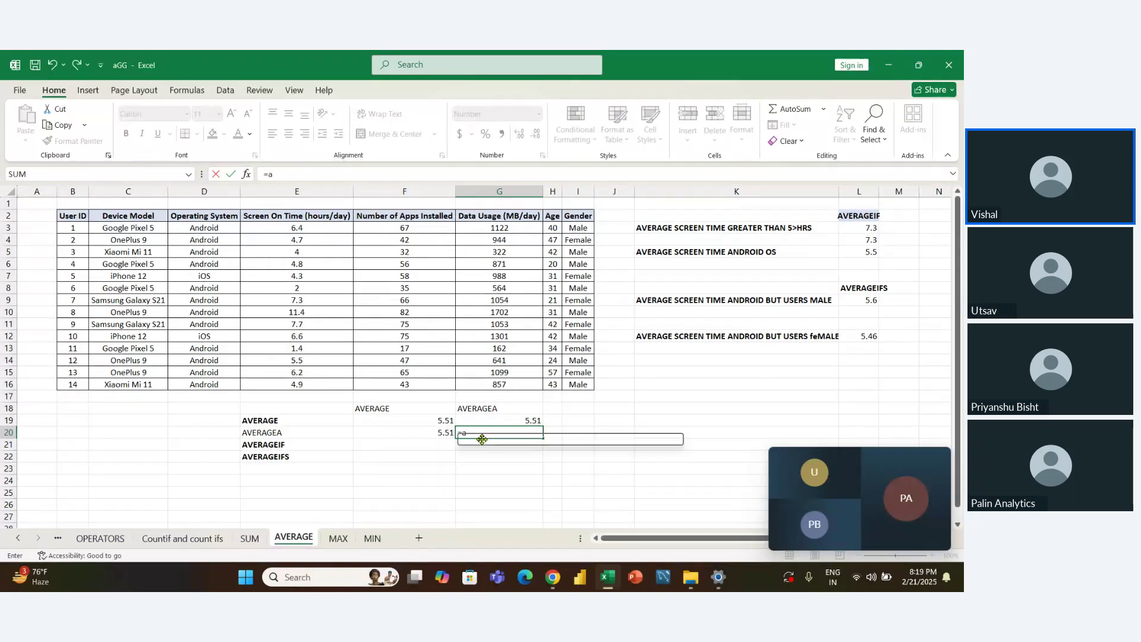
key("Down")
key("Down")
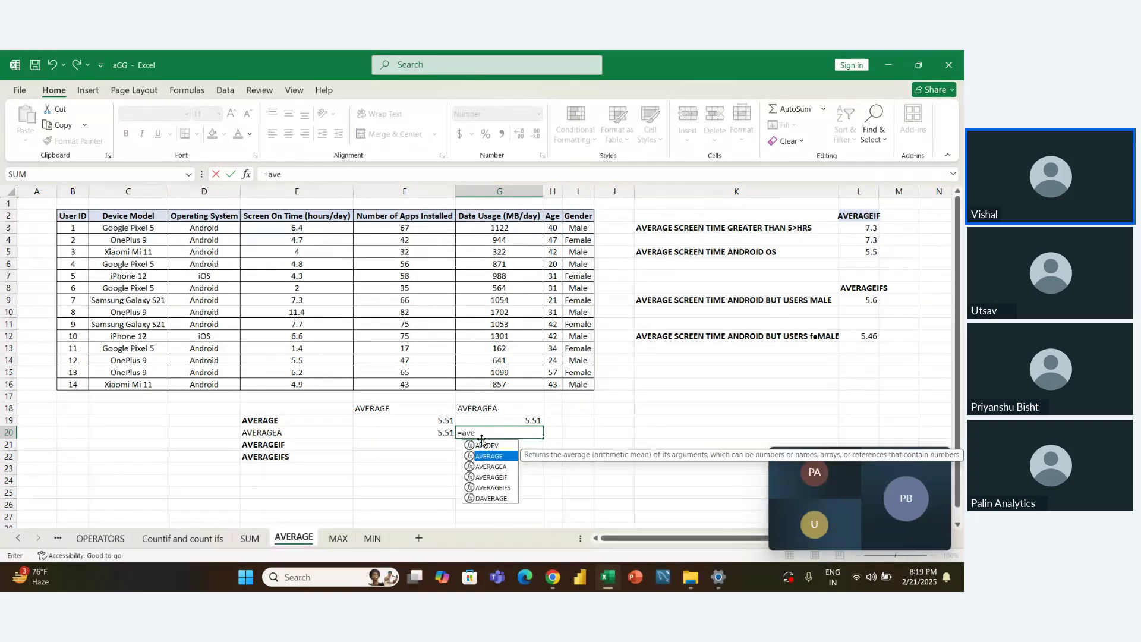
key("Tab")
key("Left")
key("Left")
key("Up")
key("Up")
key("Up")
key("Up")
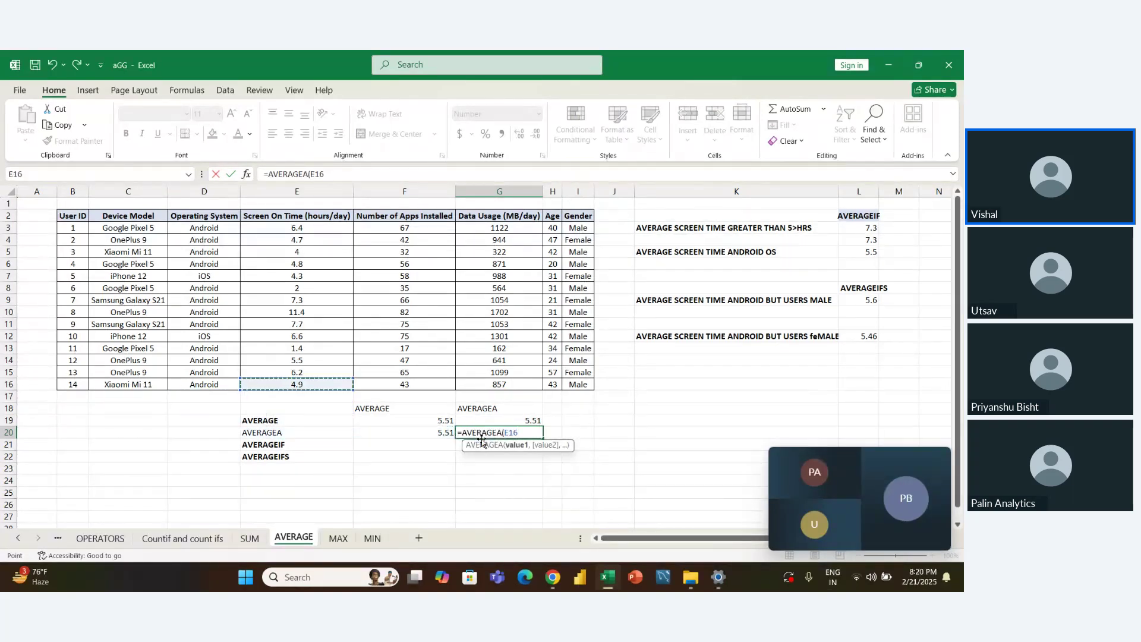
key("ctrl+shift+Up")
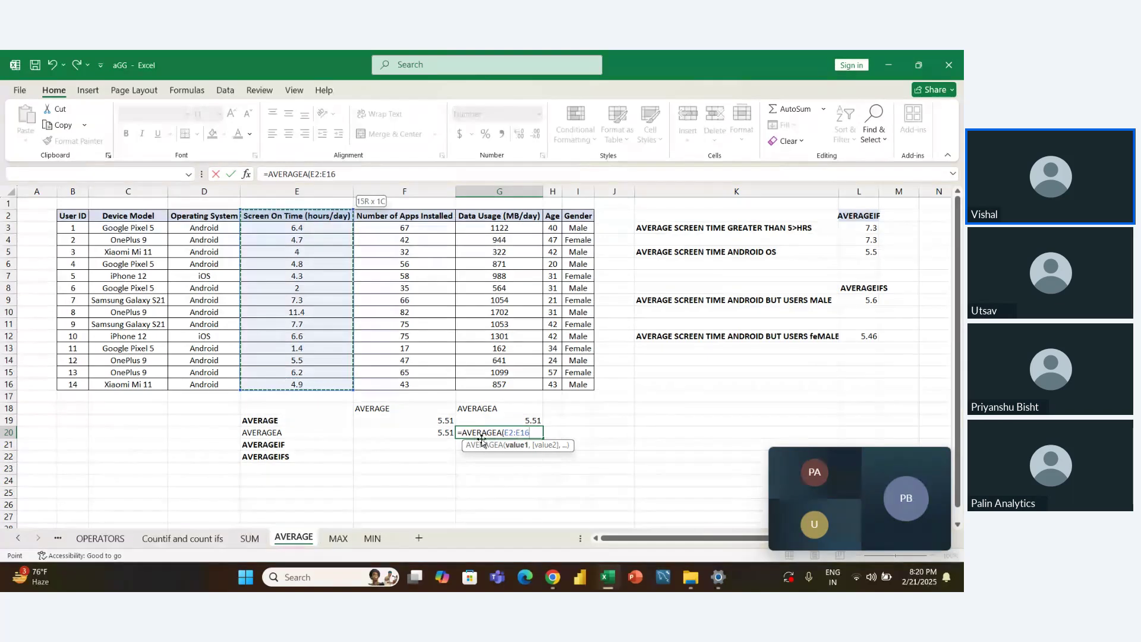
key("ctrl+Return")
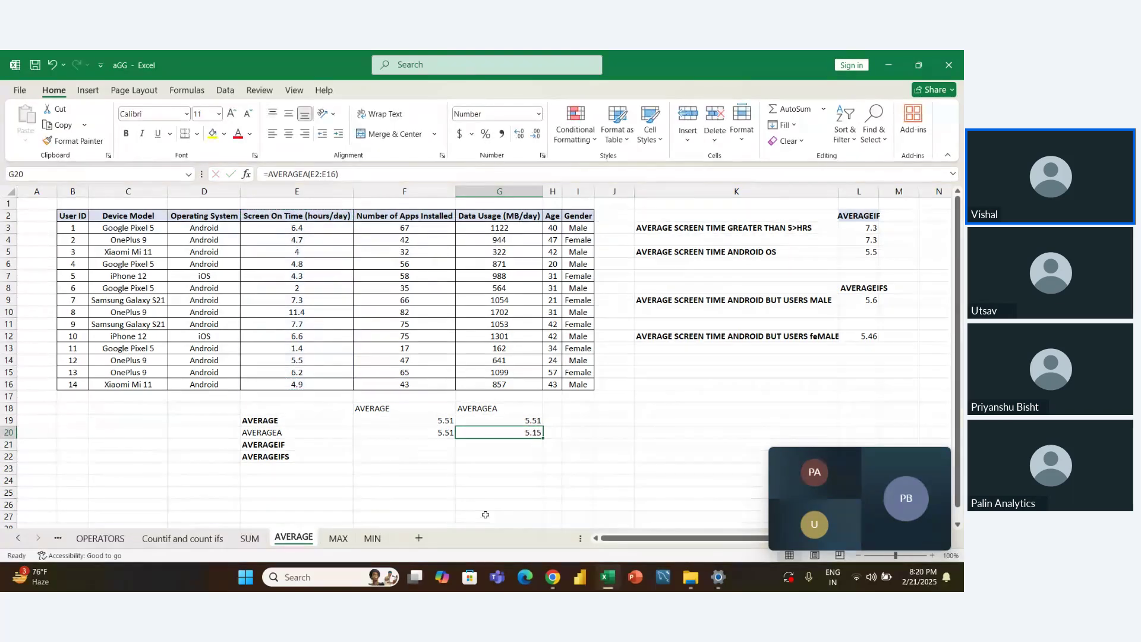
Step: Compare the formulas in F20 and G20, and trace the screen time column up to its text header in E2
key("Left")
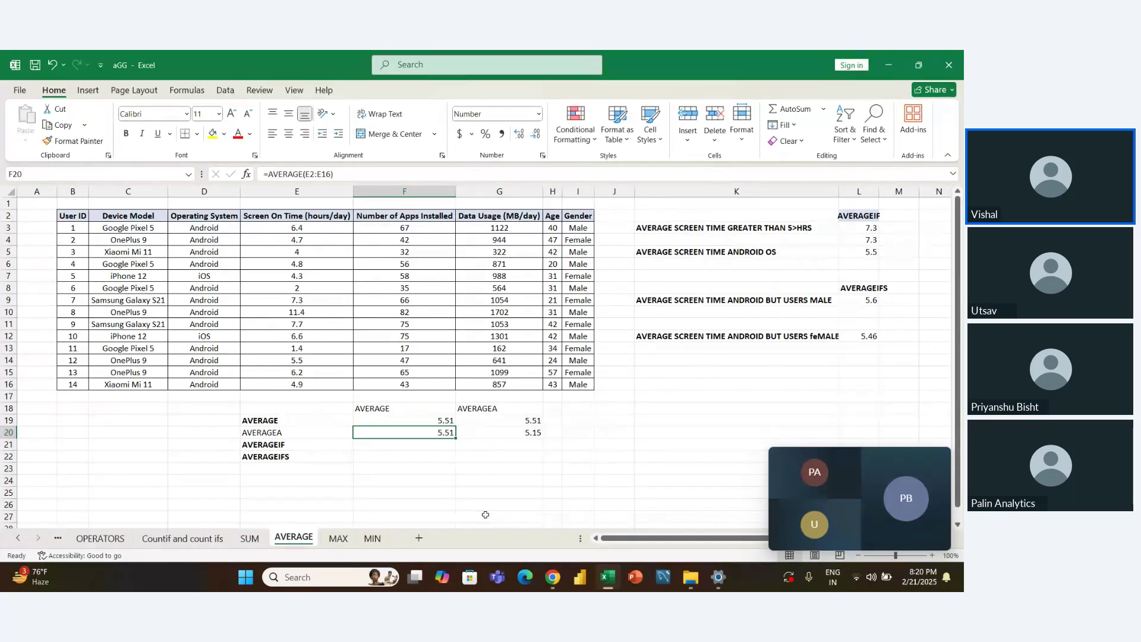
key("Right")
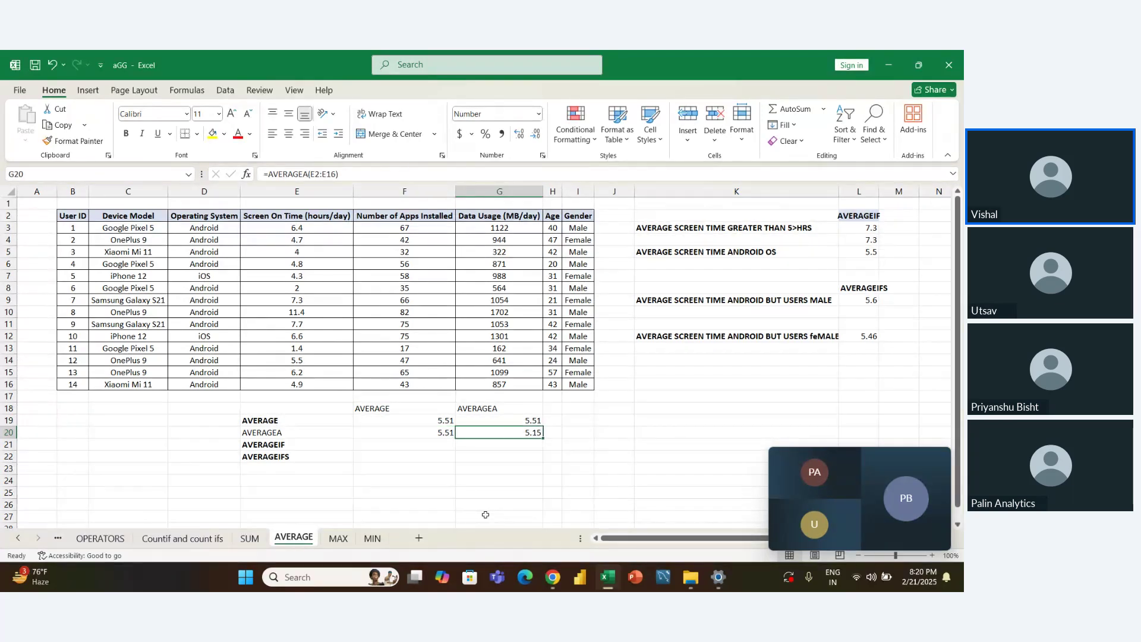
key("Left")
key("Up")
key("Up")
key("Up")
key("Up")
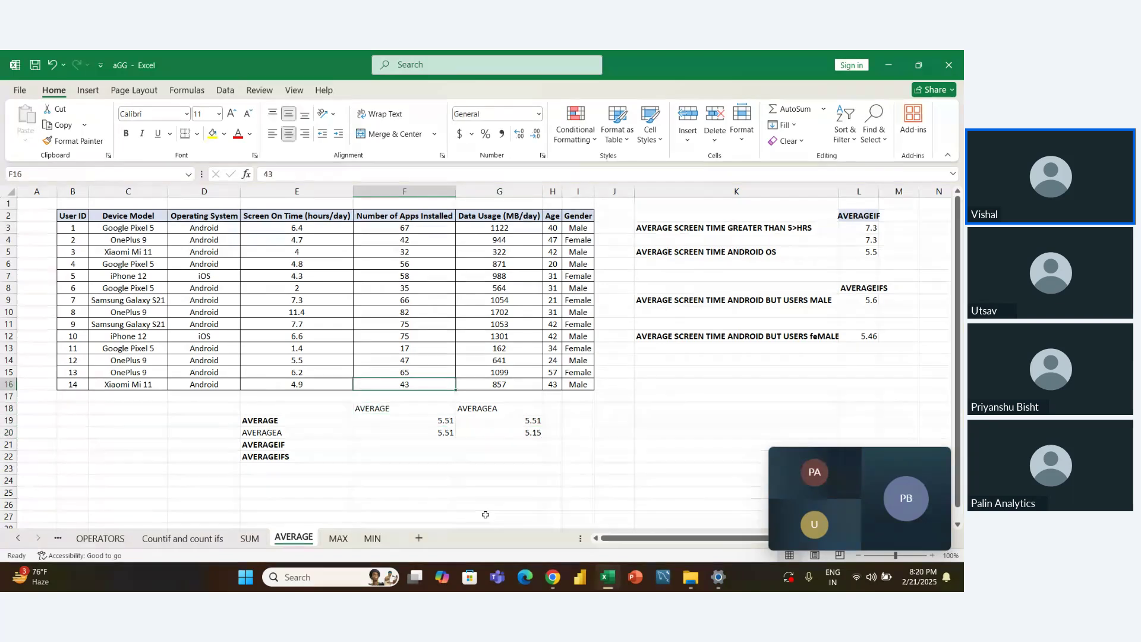
key("Left")
key("Up")
key("Up")
key("Up")
key("Up")
key("Up")
key("Up")
key("Up")
key("Up")
key("Up")
key("Up")
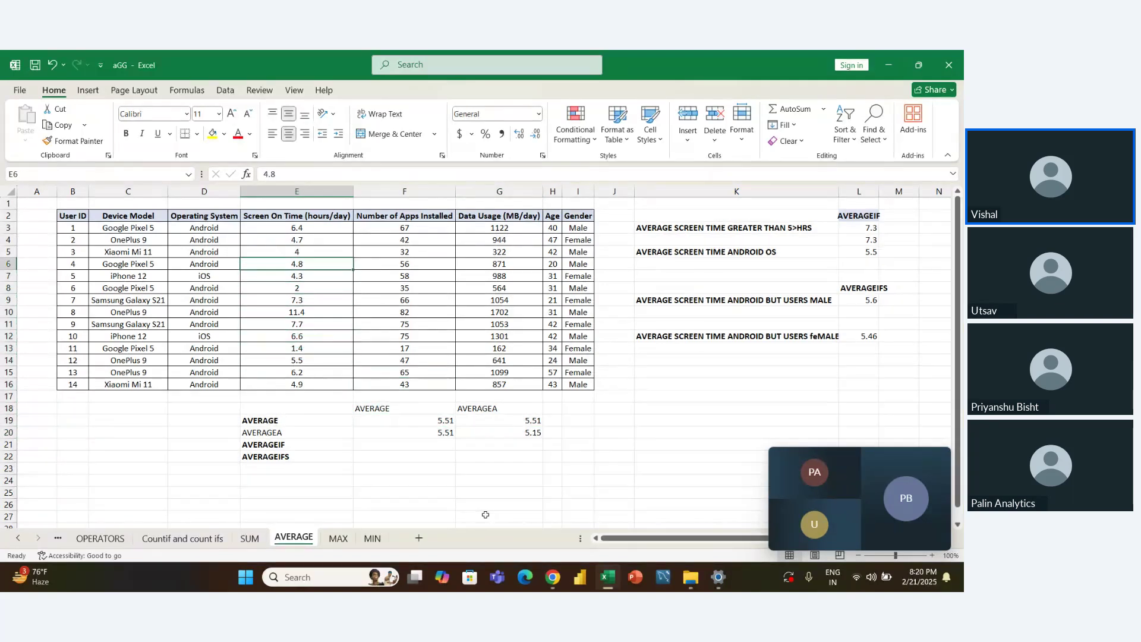
key("Up")
key("Up")
key("Up")
key("Up")
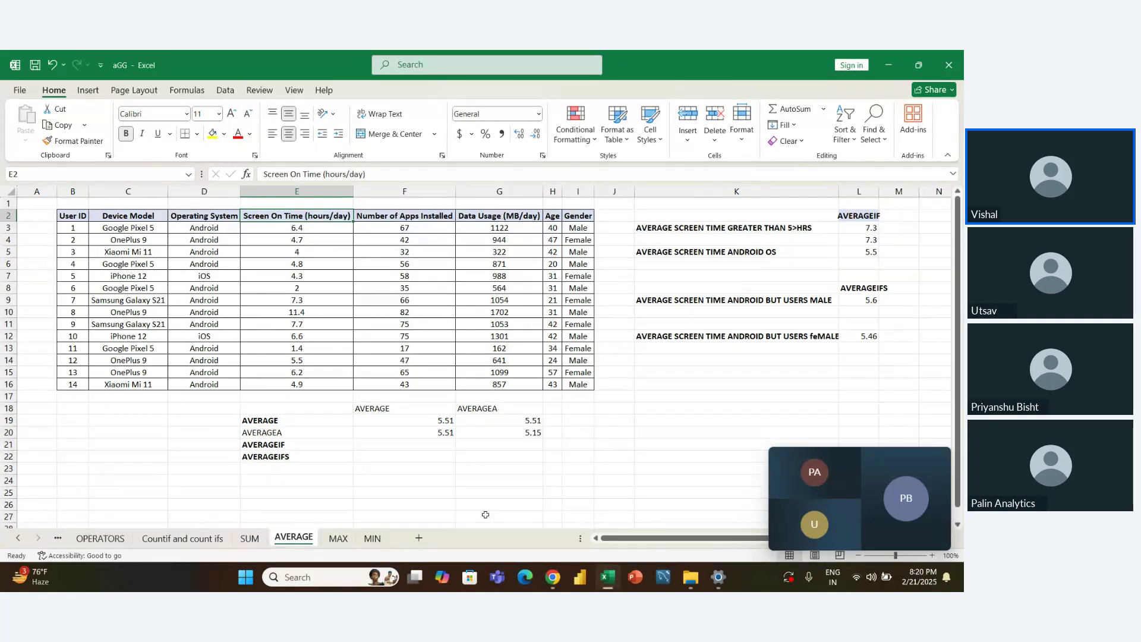
Step: Highlight the screen time header with its first values in E2:E4, check G20, and highlight the AVERAGE column F18:F22
left_click(336, 240)
mouse_move(337, 240)
left_mouse_down()
mouse_move(336, 205)
mouse_move(336, 218)
left_mouse_up()
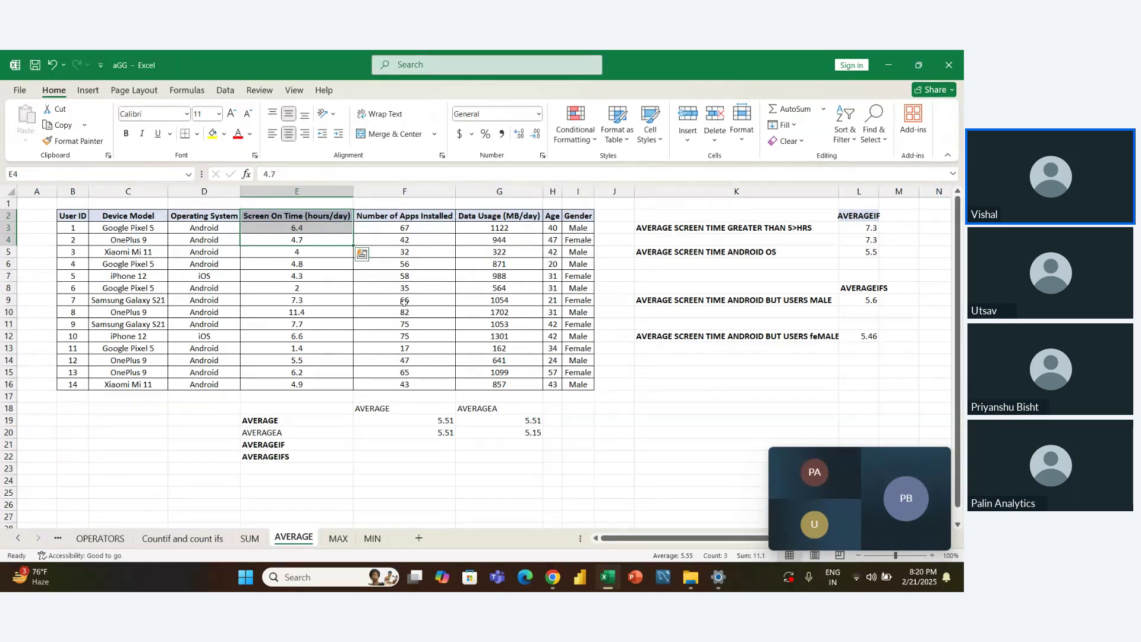
left_click(504, 436)
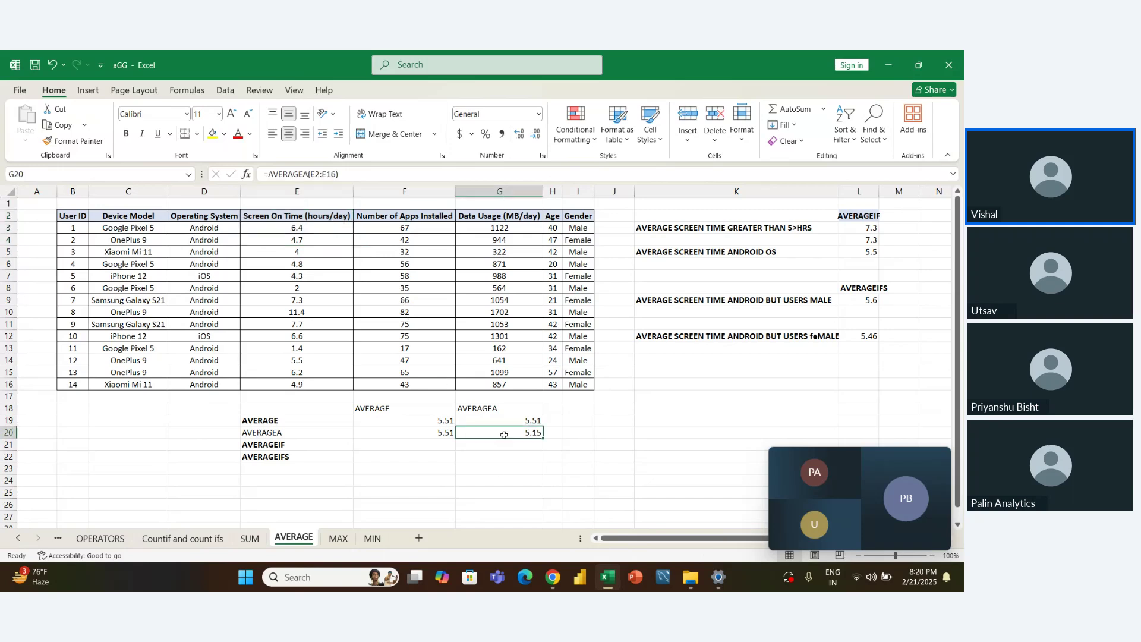
left_click_drag(391, 408, 396, 461)
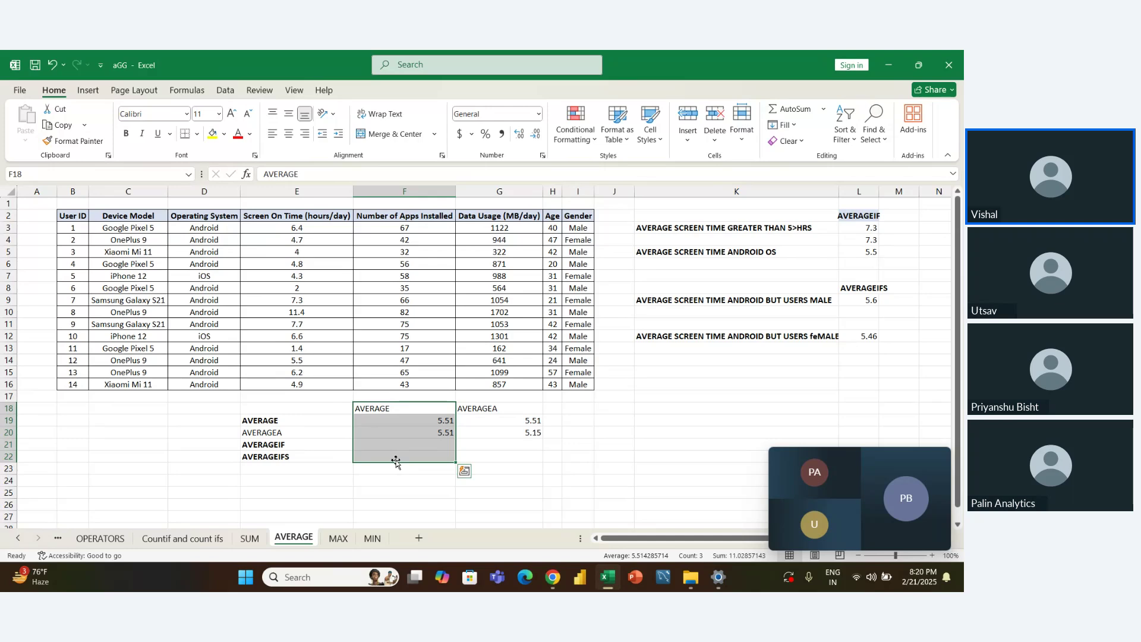
Step: Look over the conditional average exercises in K2:L12 and go to the screen time greater than 5 hours prompt in K3
key("Right")
key("Right")
key("Up")
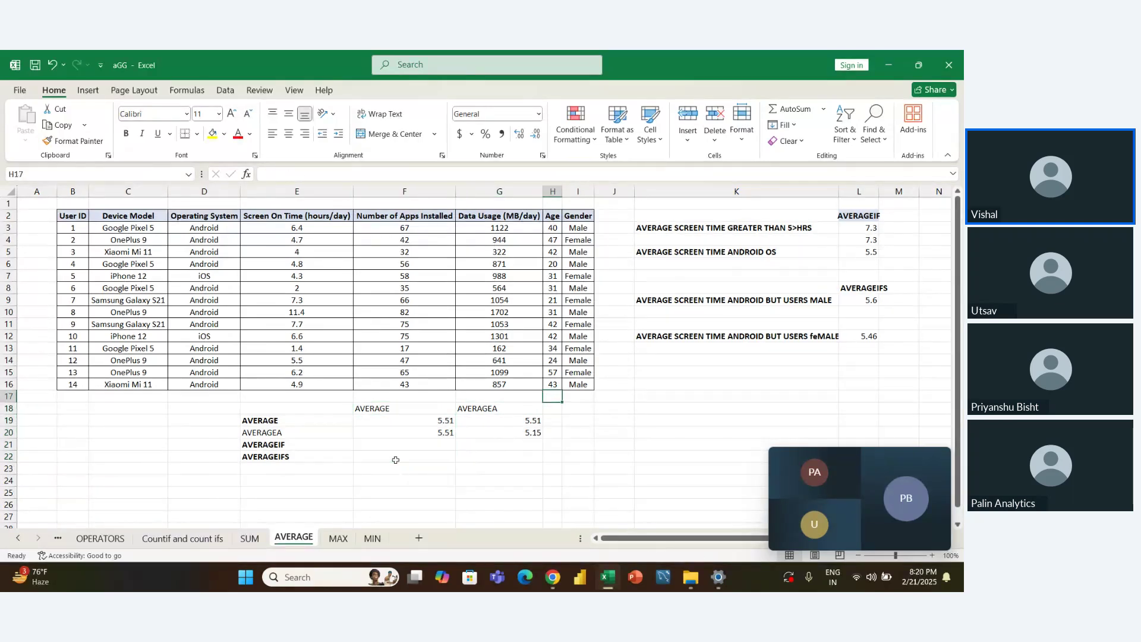
key("Up")
key("Up")
key("Right")
key("Right")
key("Right")
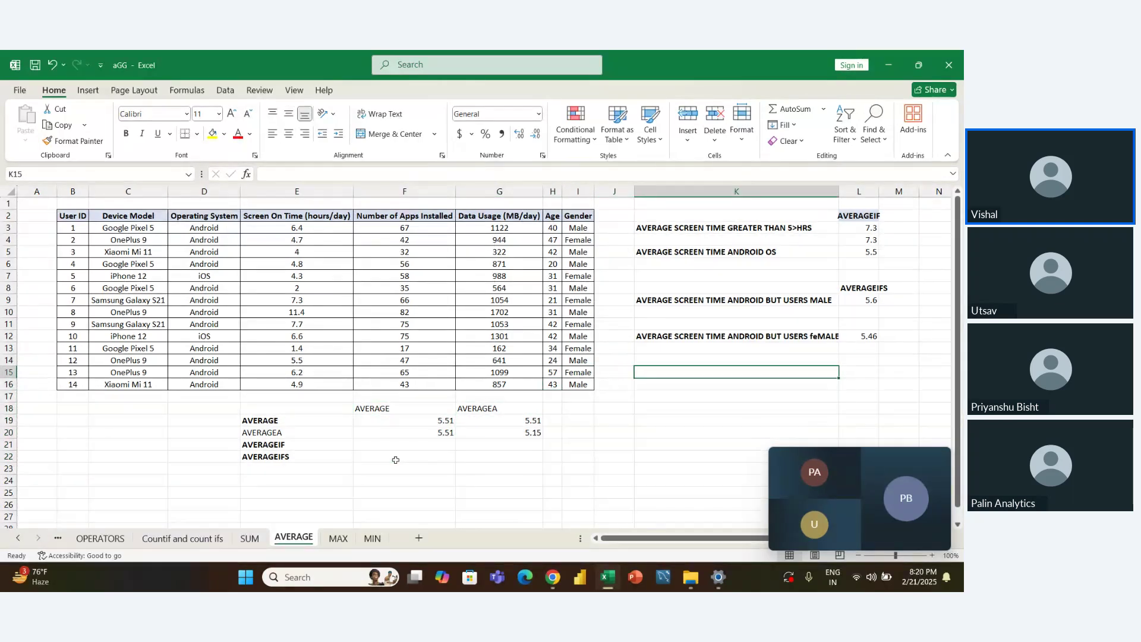
key("Right")
key("Up")
key("Up")
key("Up")
key("Up")
key("Up")
key("Up")
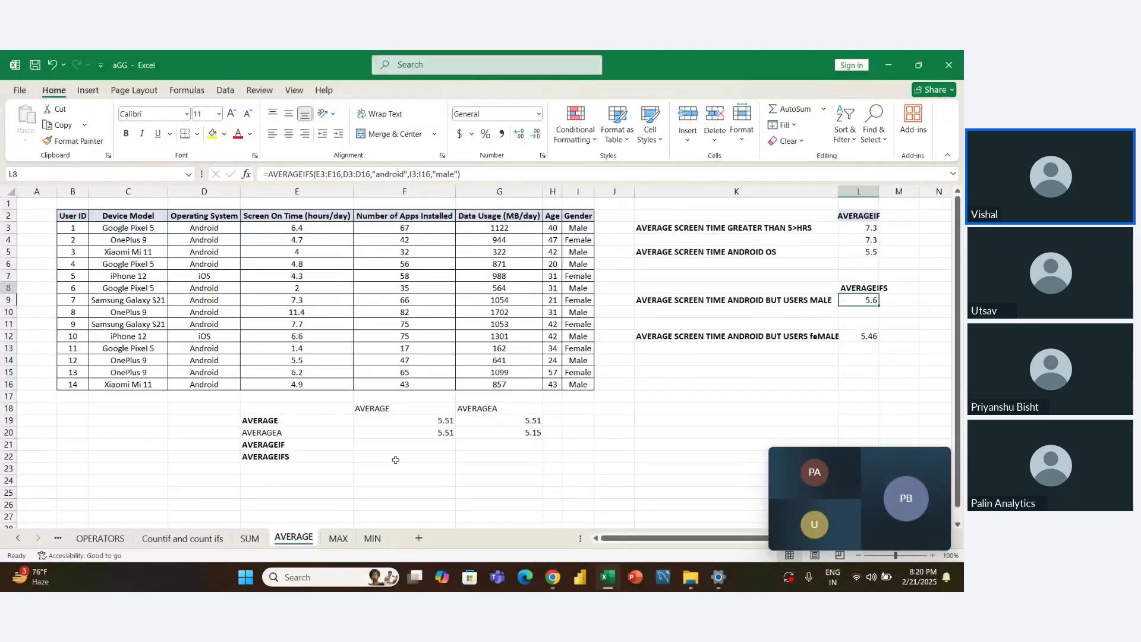
key("Left")
key("Up")
key("Up")
key("Up")
key("Up")
key("Up")
key("Up")
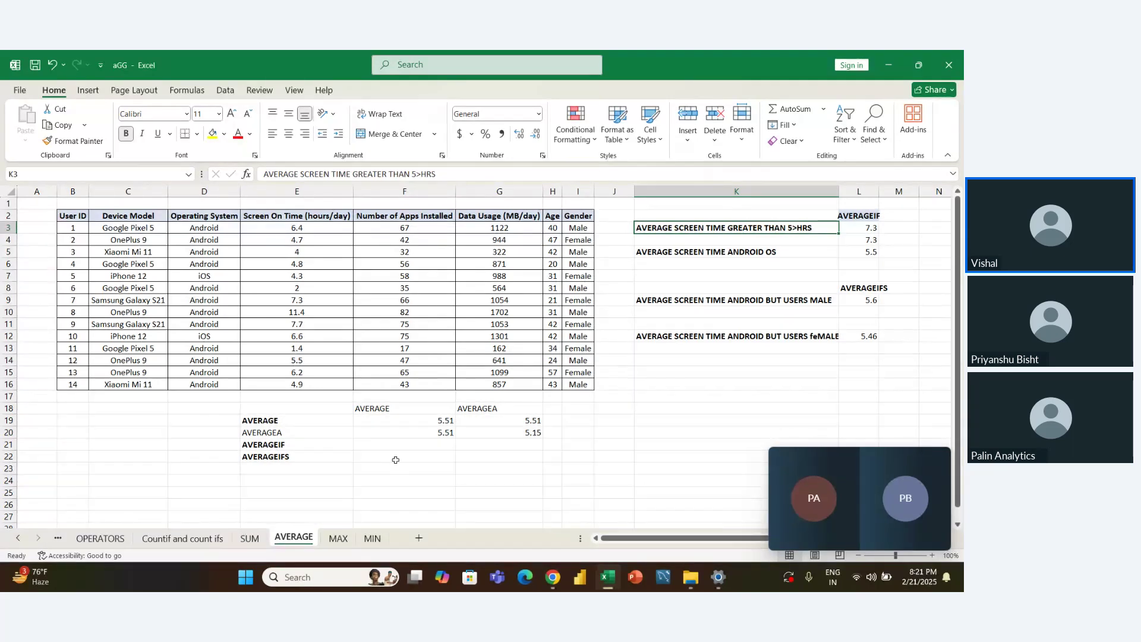
Step: Clear the existing AVERAGEIF formulas in L3:L5
key("Right")
key("shift+Down")
key("shift+Down")
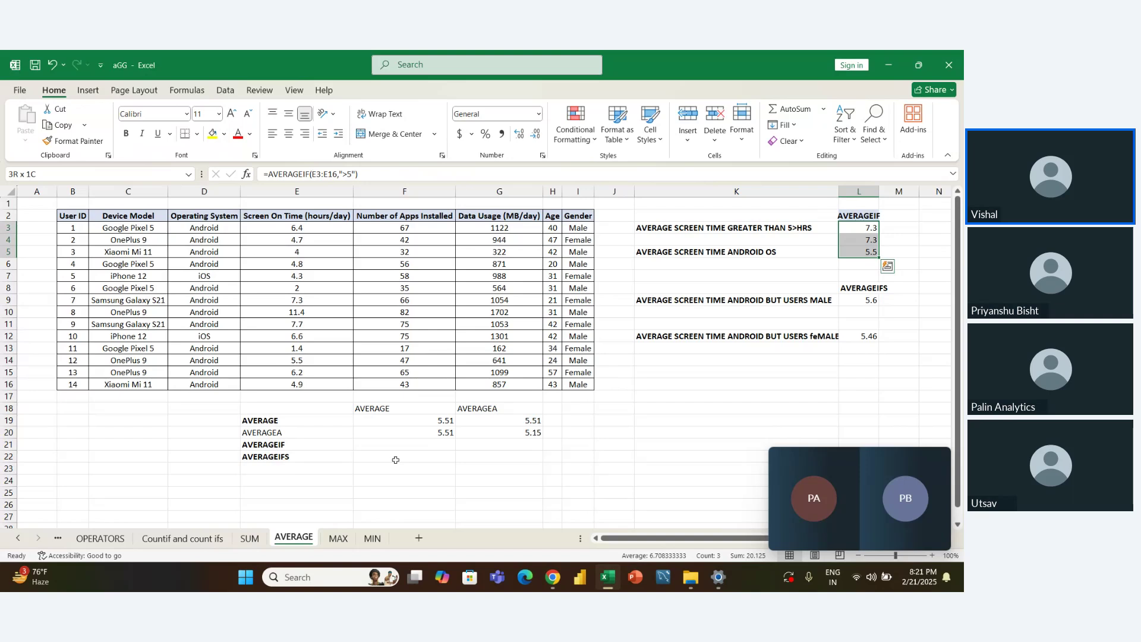
key("Delete")
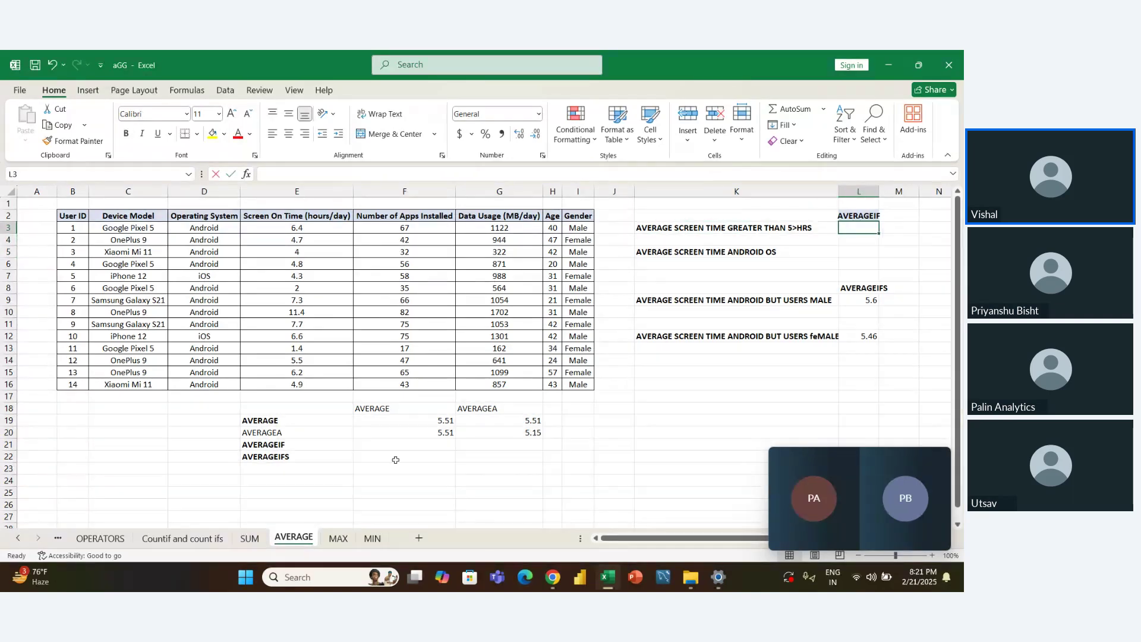
Step: Enter an AVERAGEIF formula in L3 over screen time E3:E16 with the criterion ">5" and no average range
type("=ave")
key("Down")
key("Down")
key("Down")
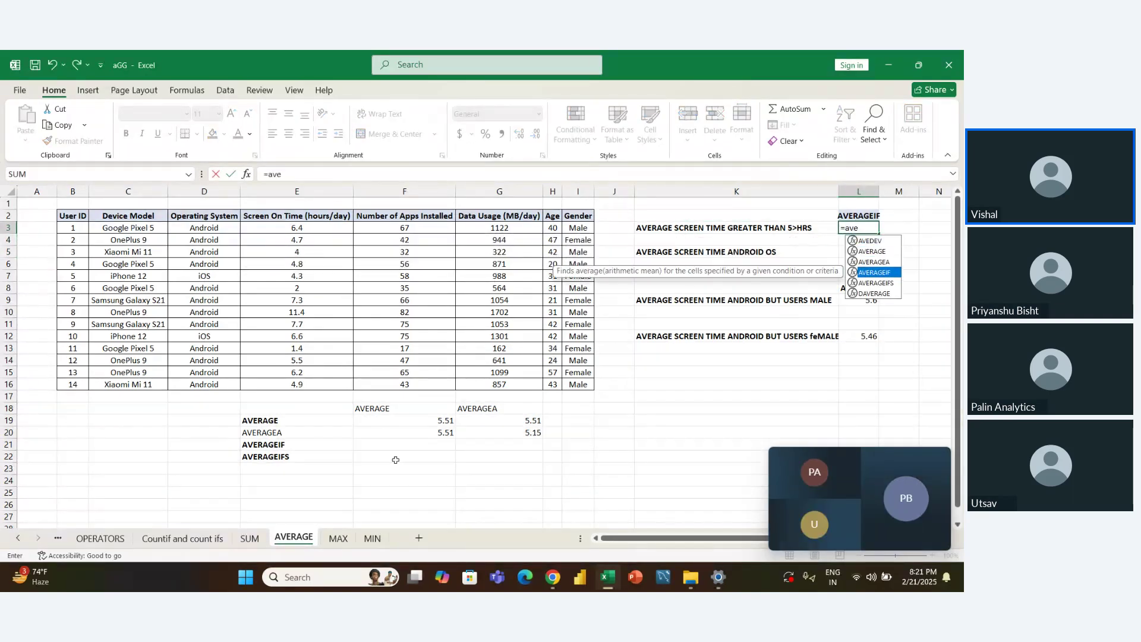
key("Tab")
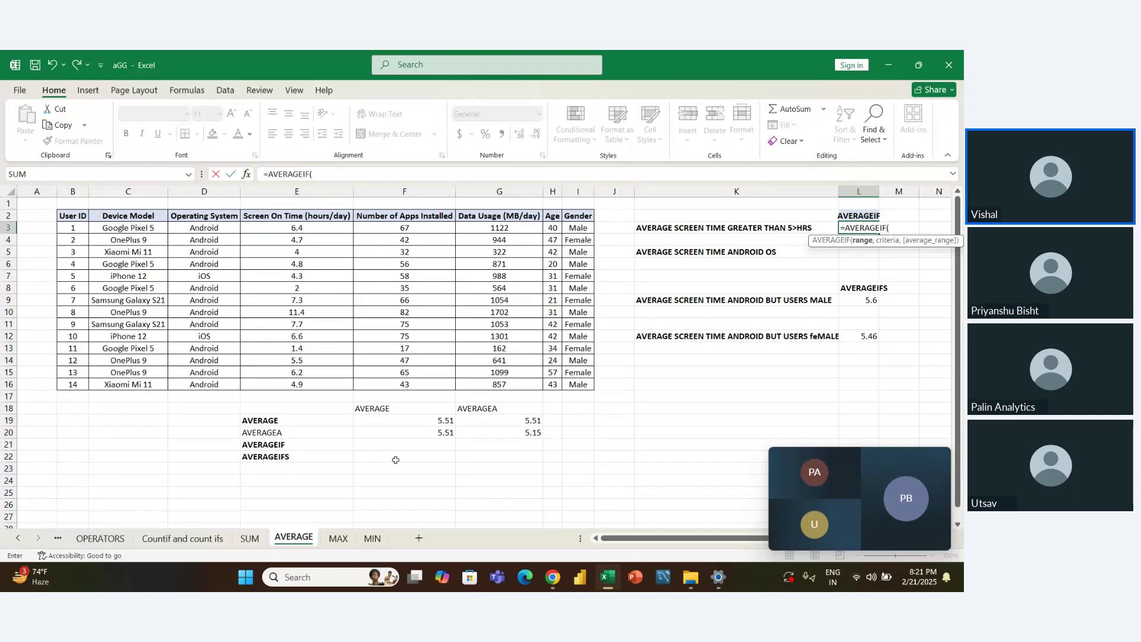
key("Left")
key("Left")
key("Left")
key("Left")
key("Left")
key("Left")
key("Left")
key("ctrl+shift+Down")
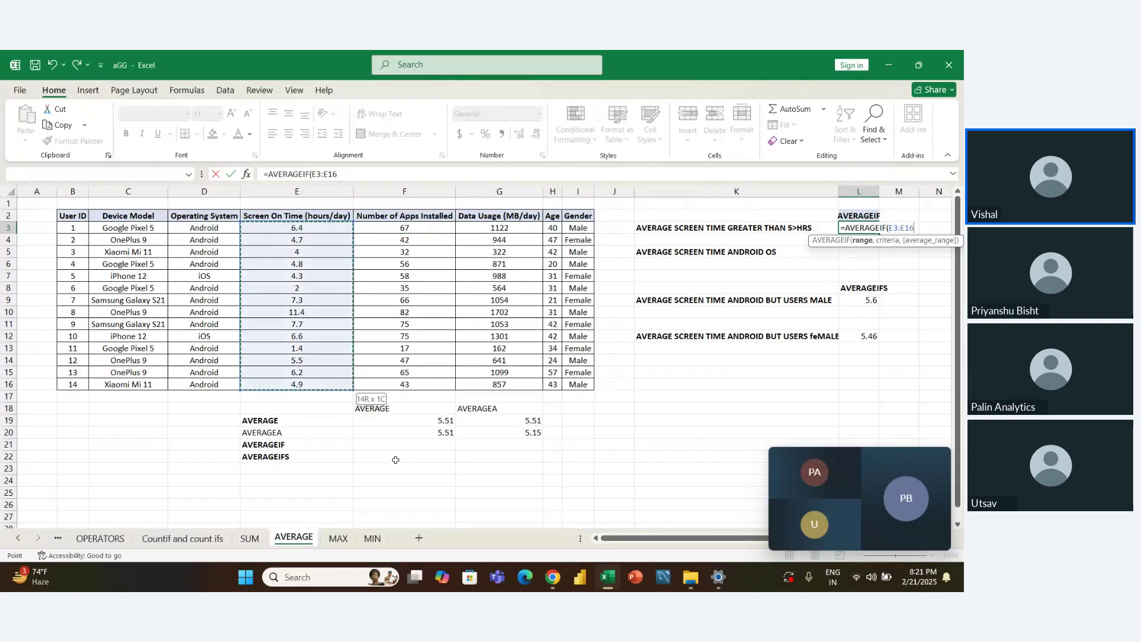
type(",")
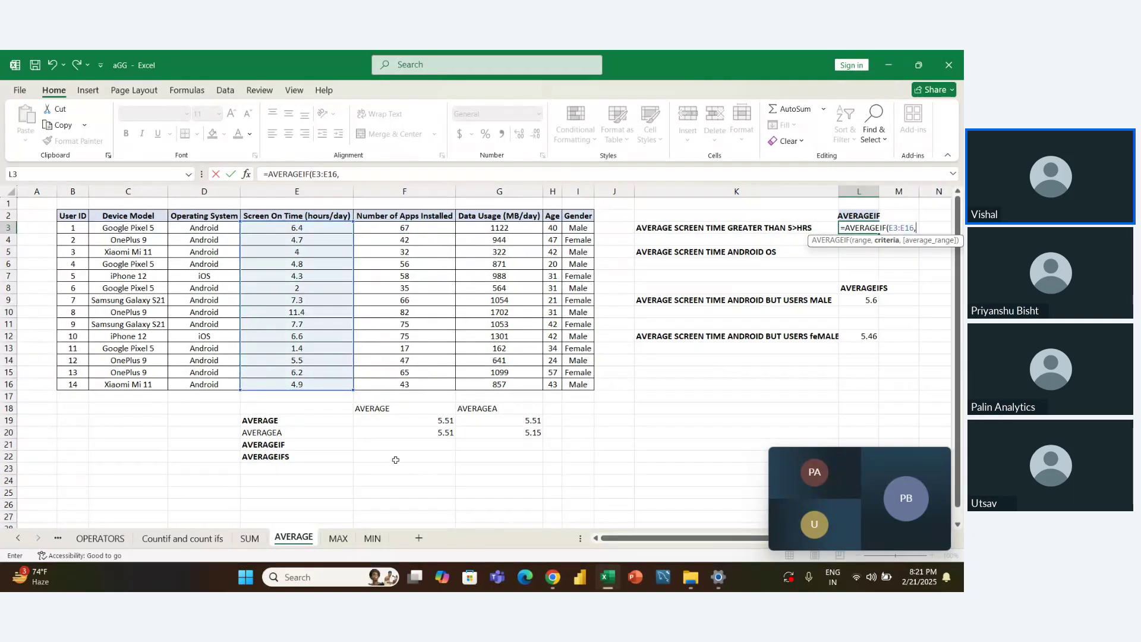
type("\">5\")")
key("Return")
key("Up")
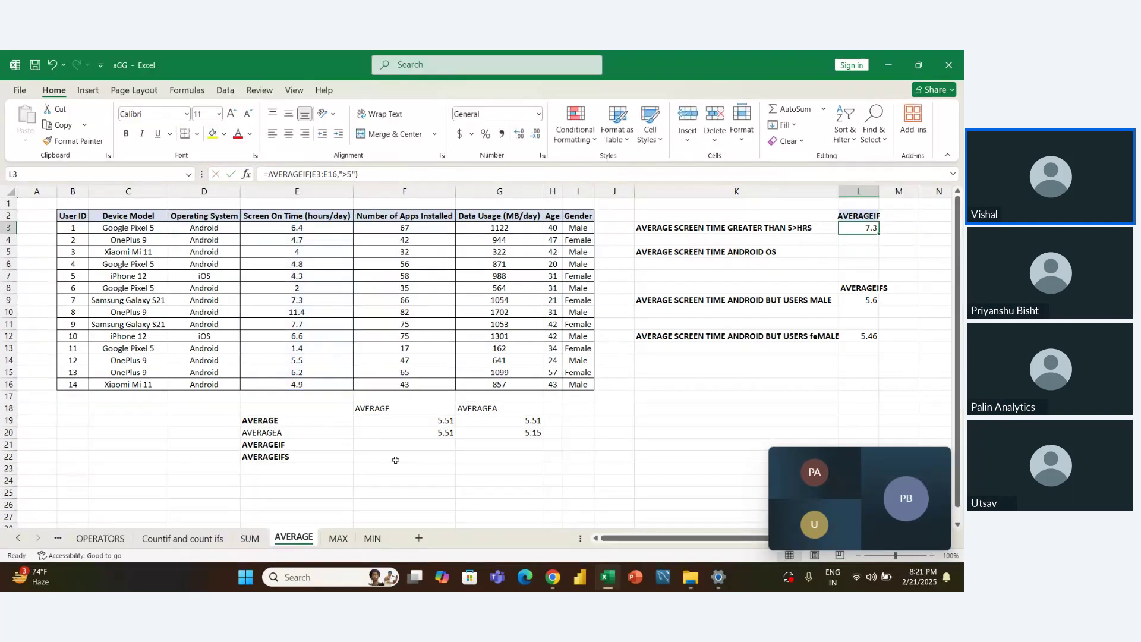
Step: Start an AVERAGEIF formula in L4 with the screen time cells E3:E16 as the criteria range
key("Down")
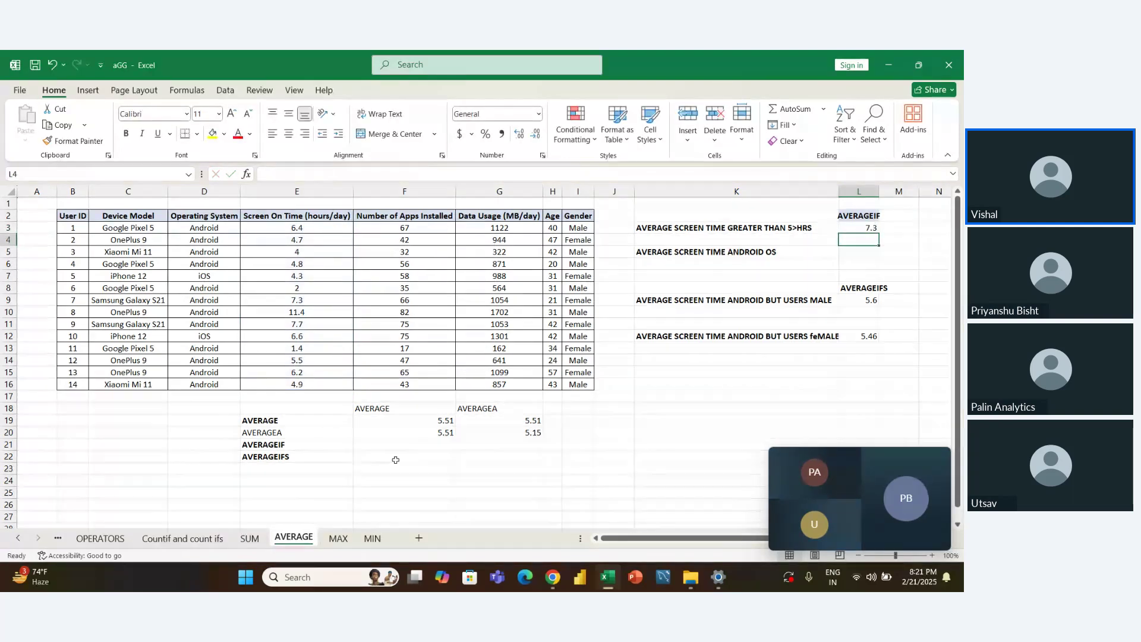
type("=aver")
key("Down")
key("Down")
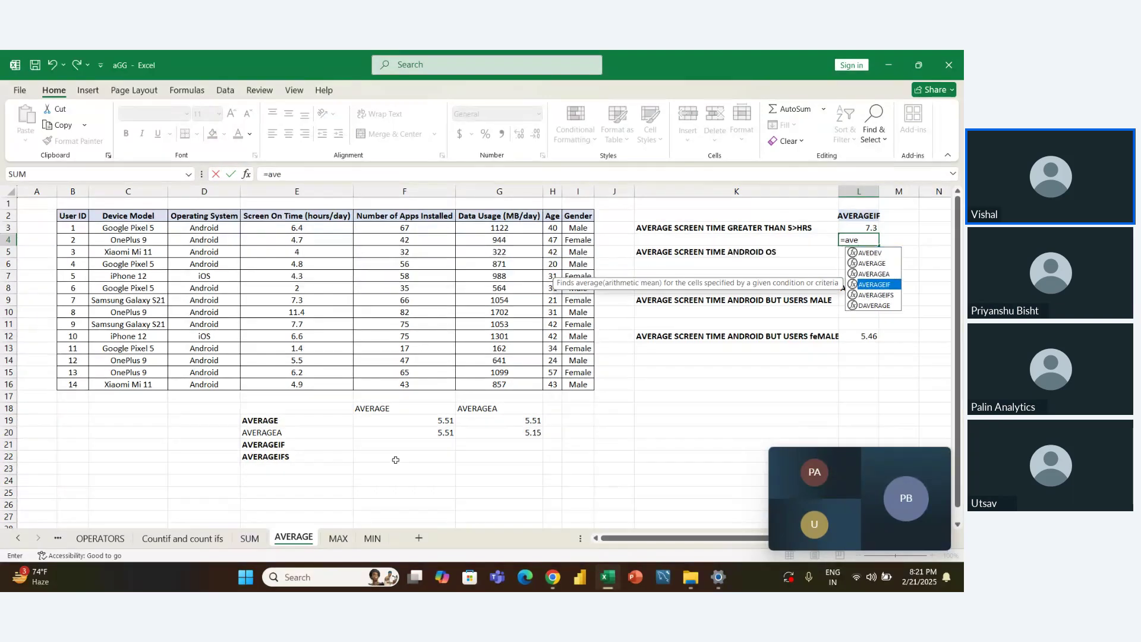
key("Tab")
key("Left")
key("Left")
key("Left")
key("Left")
key("Left")
key("Left")
key("Left")
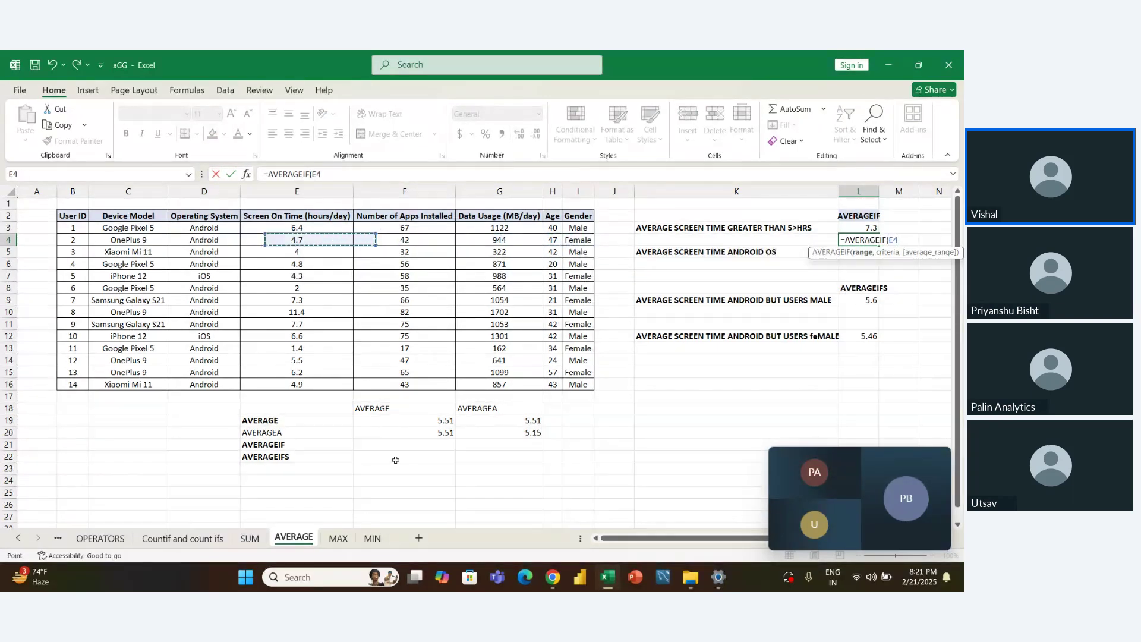
key("Up")
key("ctrl+shift+Down")
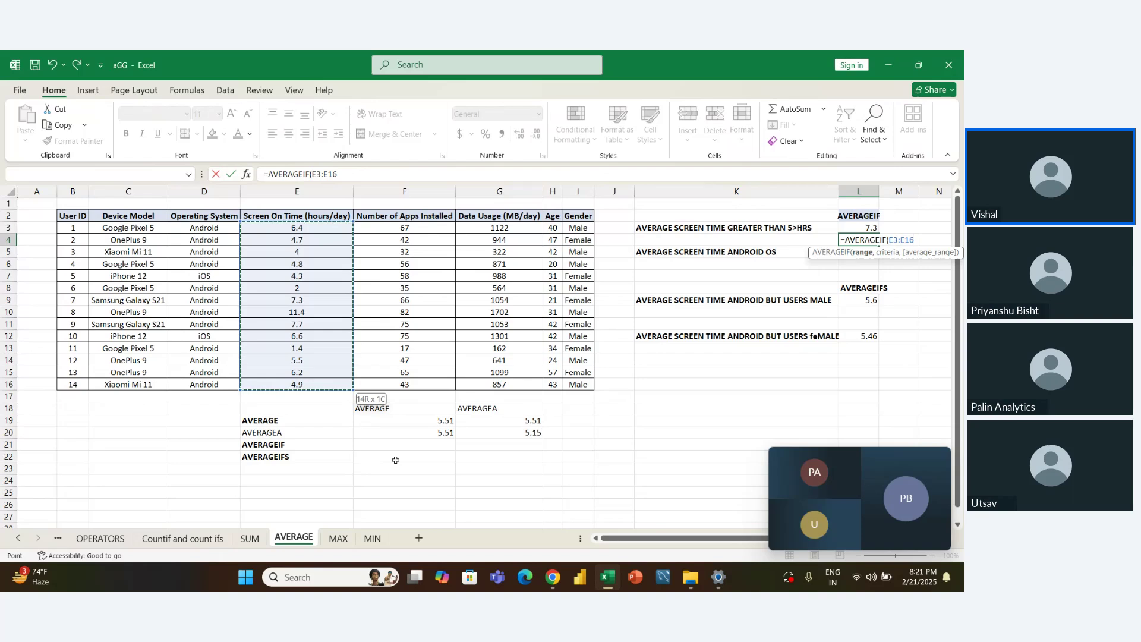
type(",")
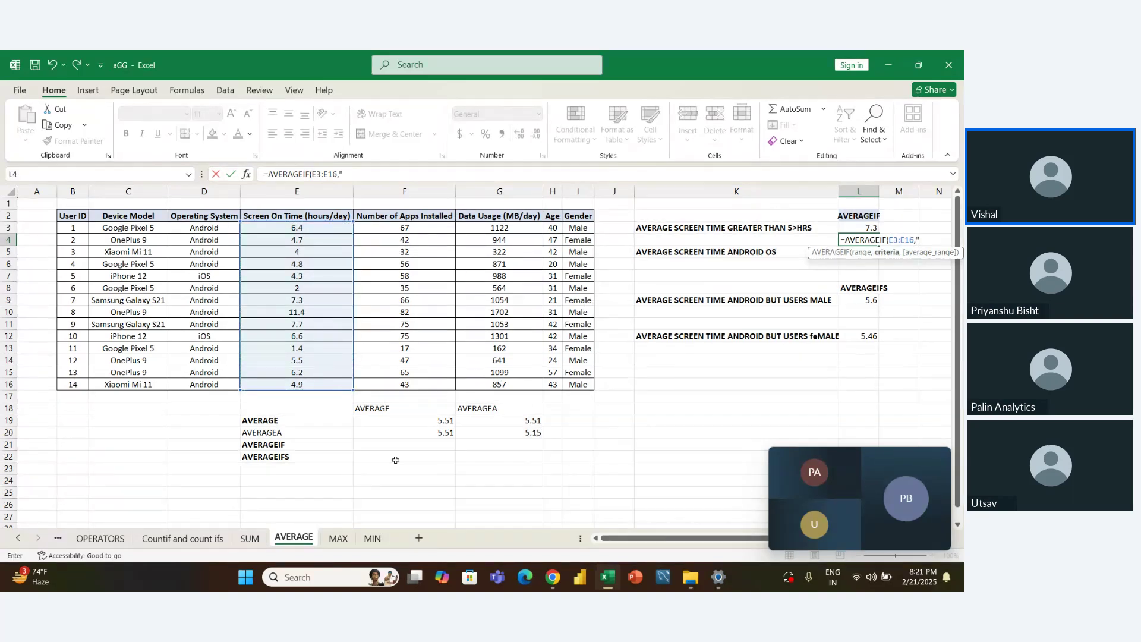
Step: Complete the L4 formula with the criterion ">5" and E3:E16 as the explicit average range
type("\">5\",")
key("Left")
key("Left")
key("Left")
key("Left")
key("Left")
key("Left")
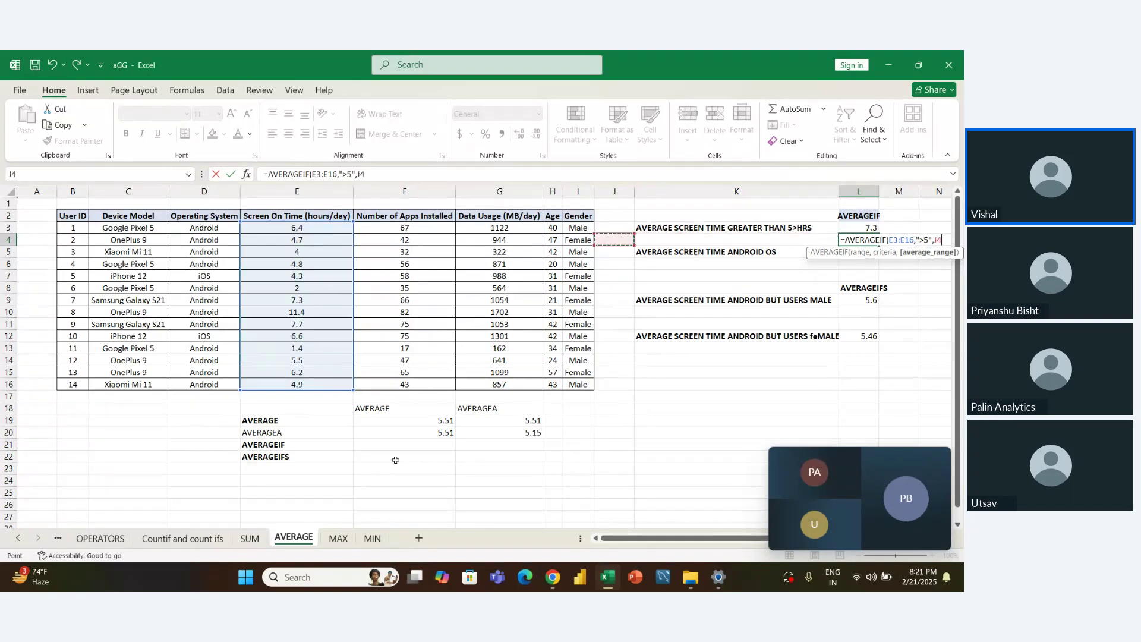
key("Left")
key("Up")
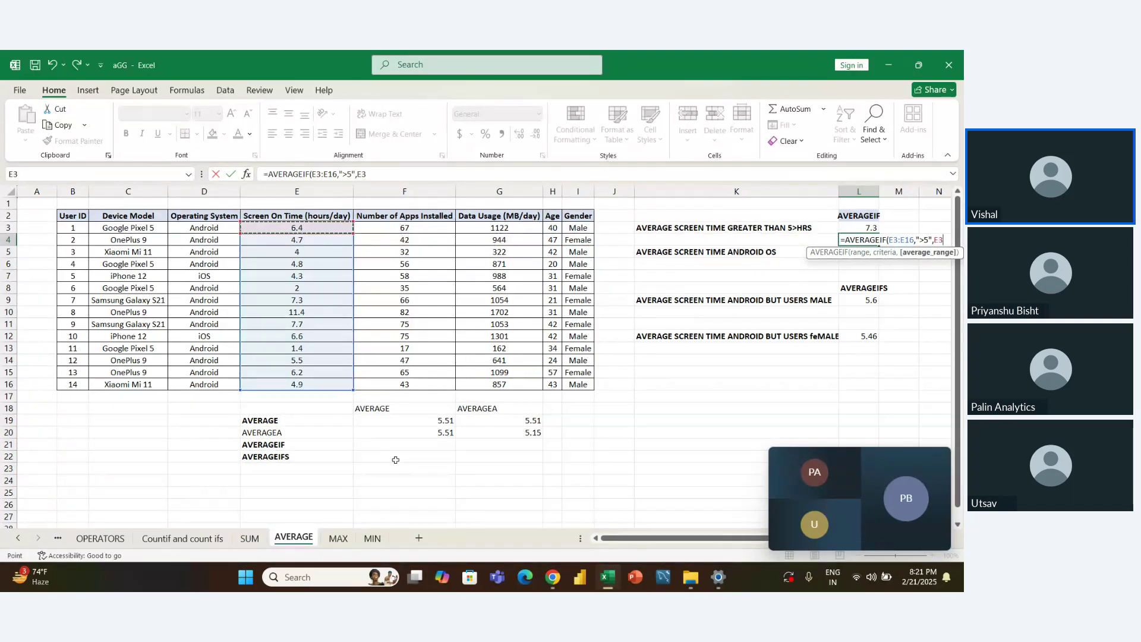
key("ctrl+shift+Down")
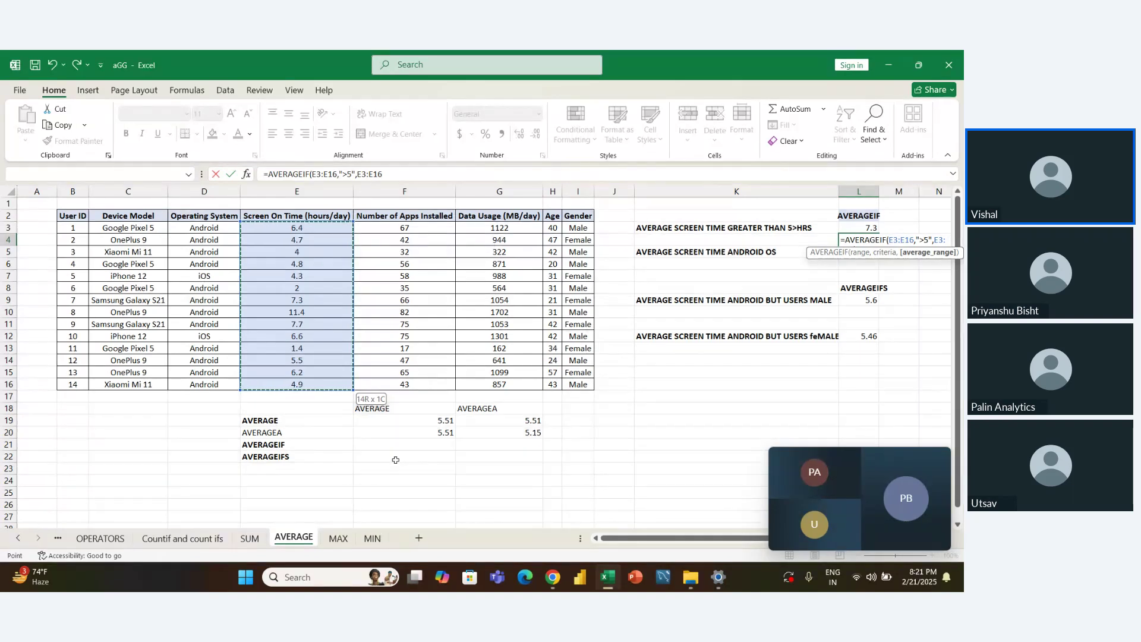
key("ctrl+Return")
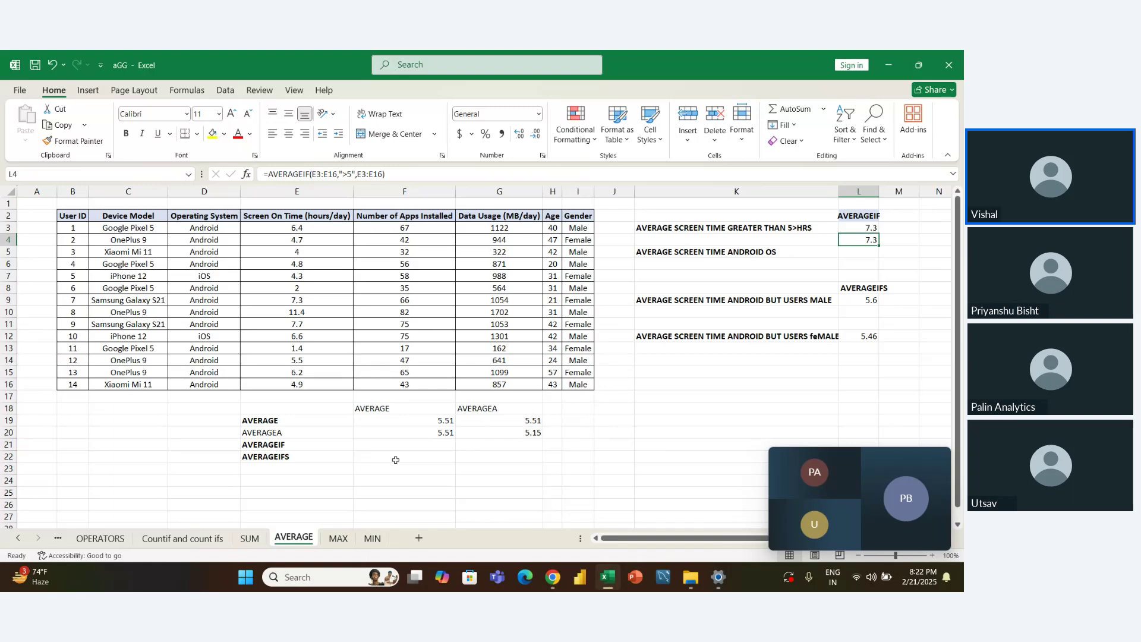
Step: Start an AVERAGEIF formula in L5 for the Android screen time prompt, using operating system cells D3:D16 as the criteria range
key("Down")
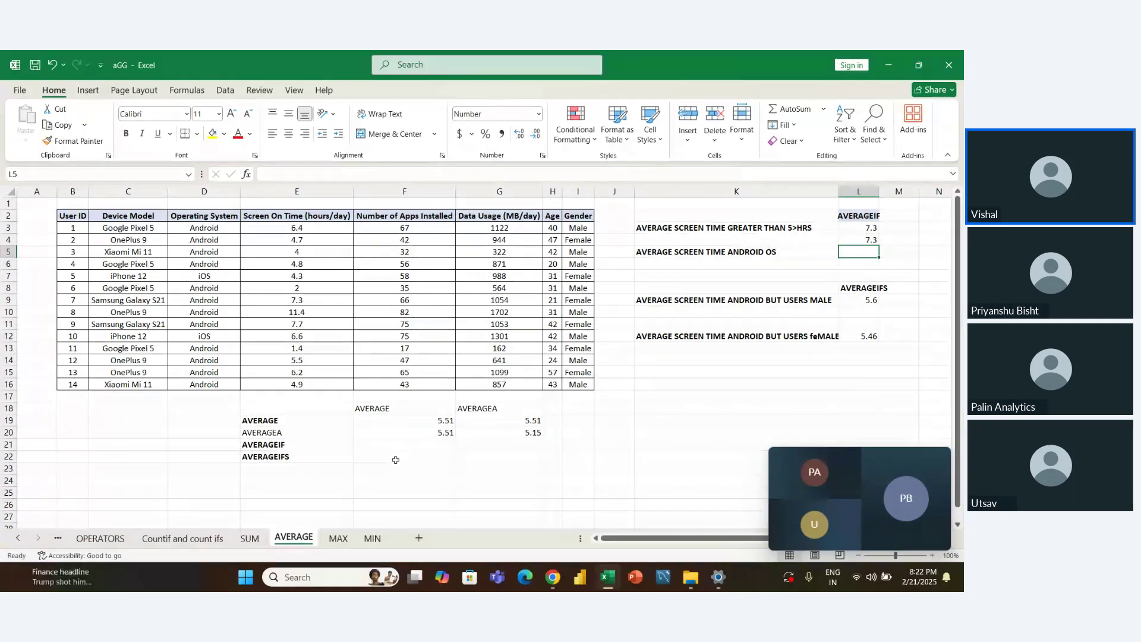
key("Left")
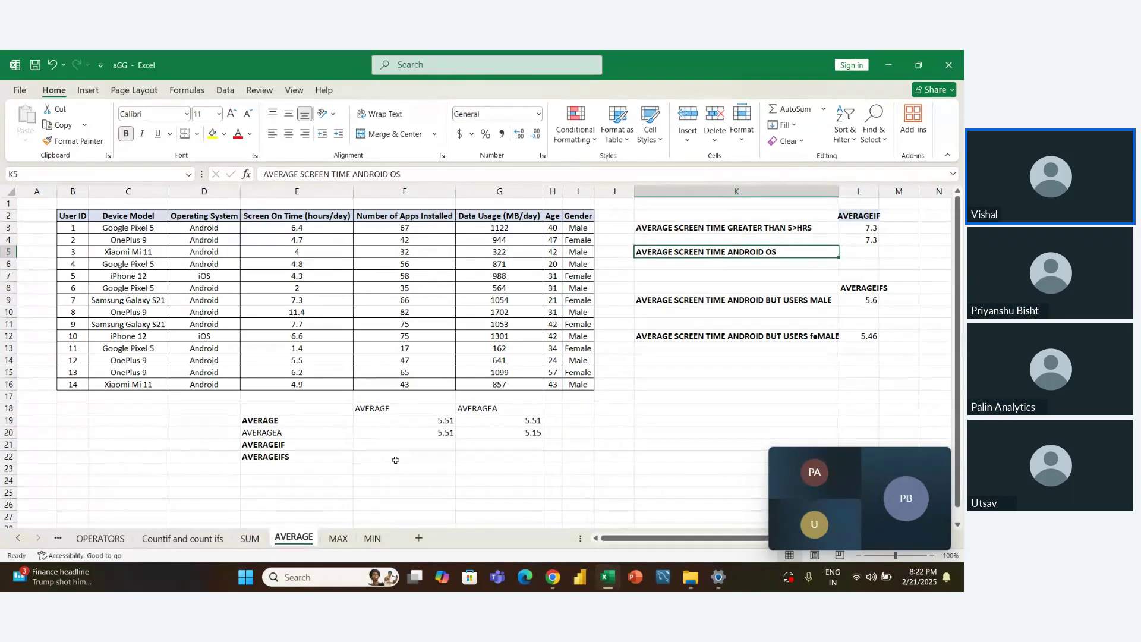
key("Right")
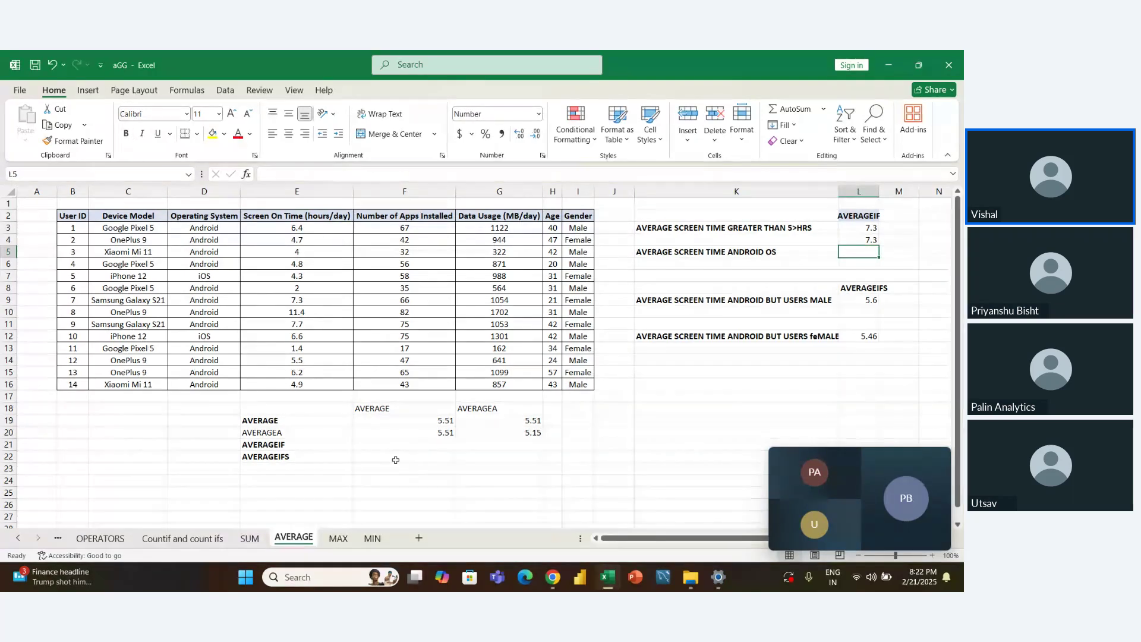
type("=")
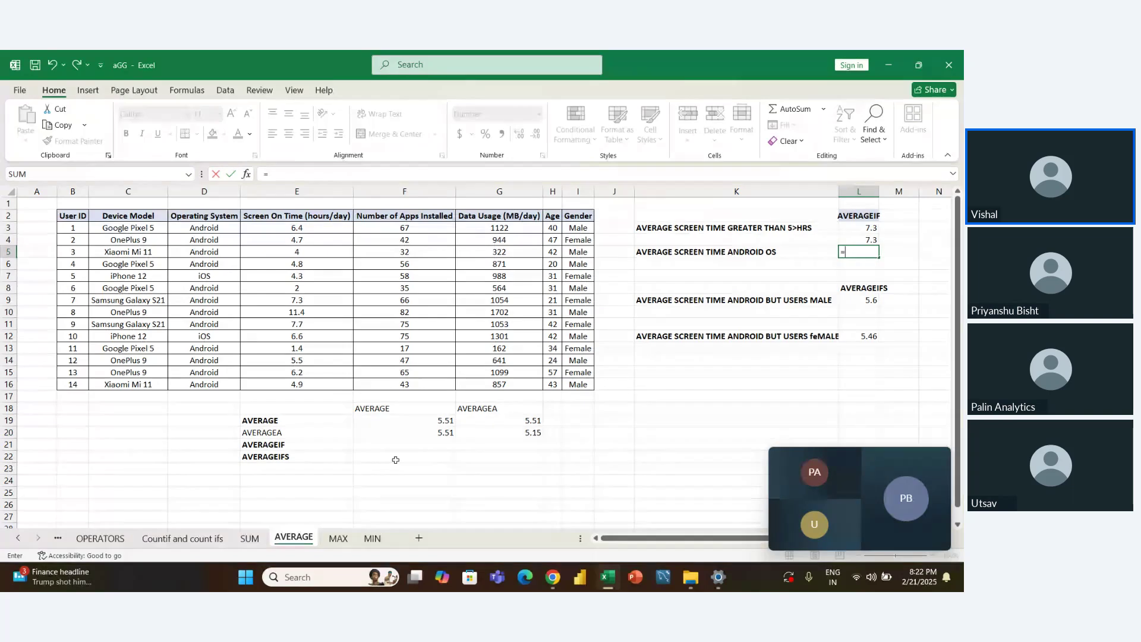
type("aver")
key("Down")
key("Down")
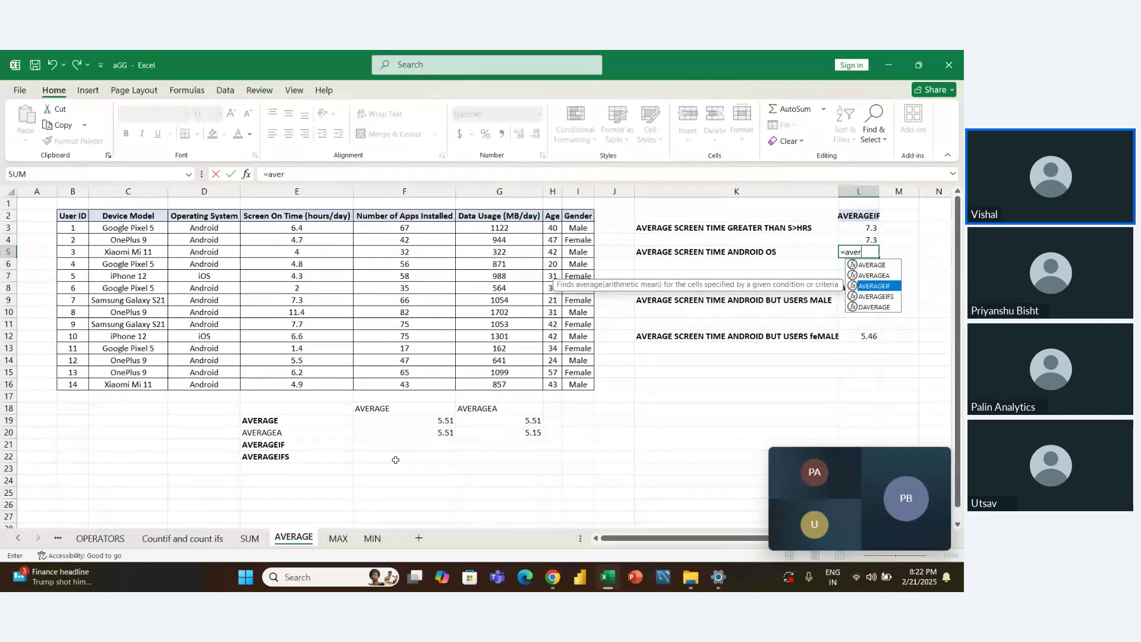
key("Tab")
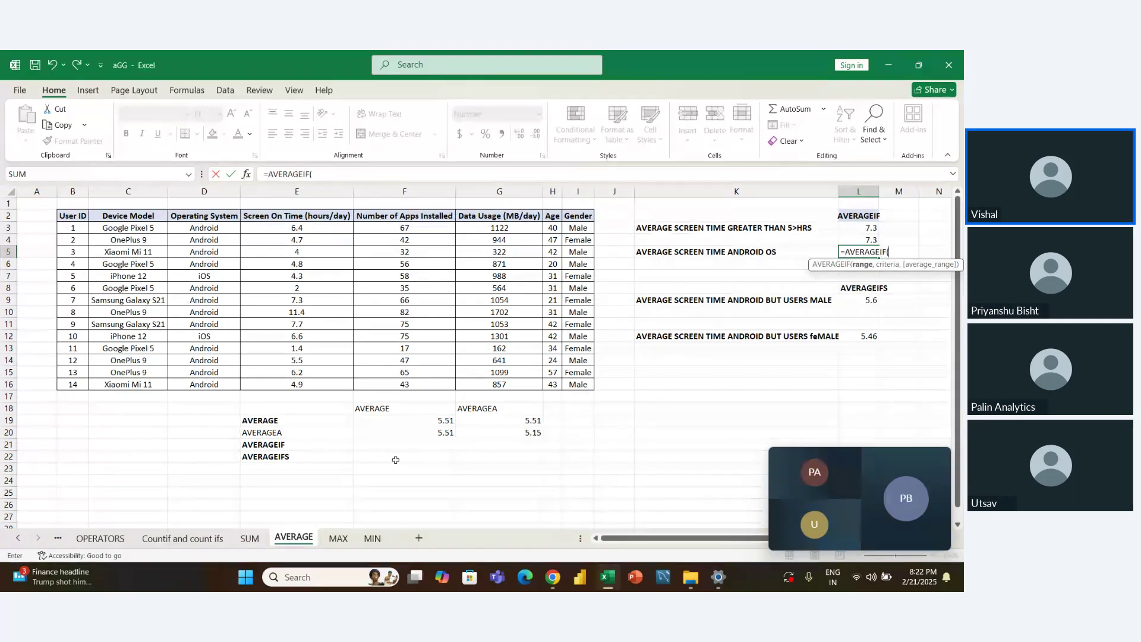
key("Left")
key("Left")
key("Left")
key("Left")
key("Left")
key("Left")
key("Left")
key("Left")
key("Up")
key("Up")
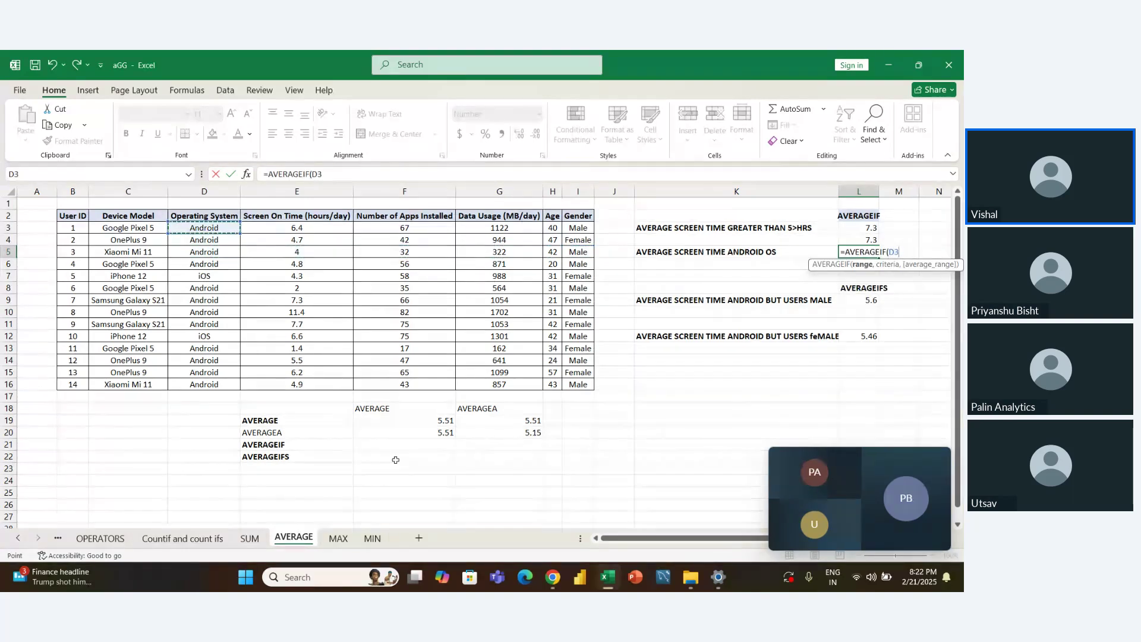
key("ctrl+shift+Down")
type(",")
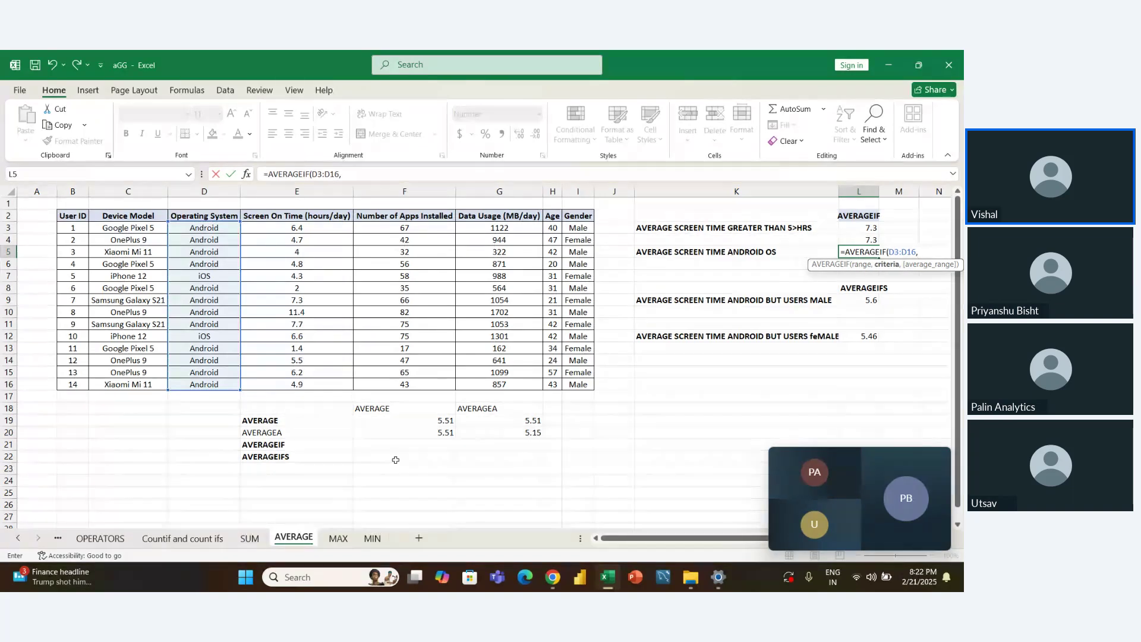
Step: Complete the L5 formula with the criterion "android" and the screen time cells E3:E16 as the average range
type("\"android")
key("Return")
key("Tab")
key("Return")
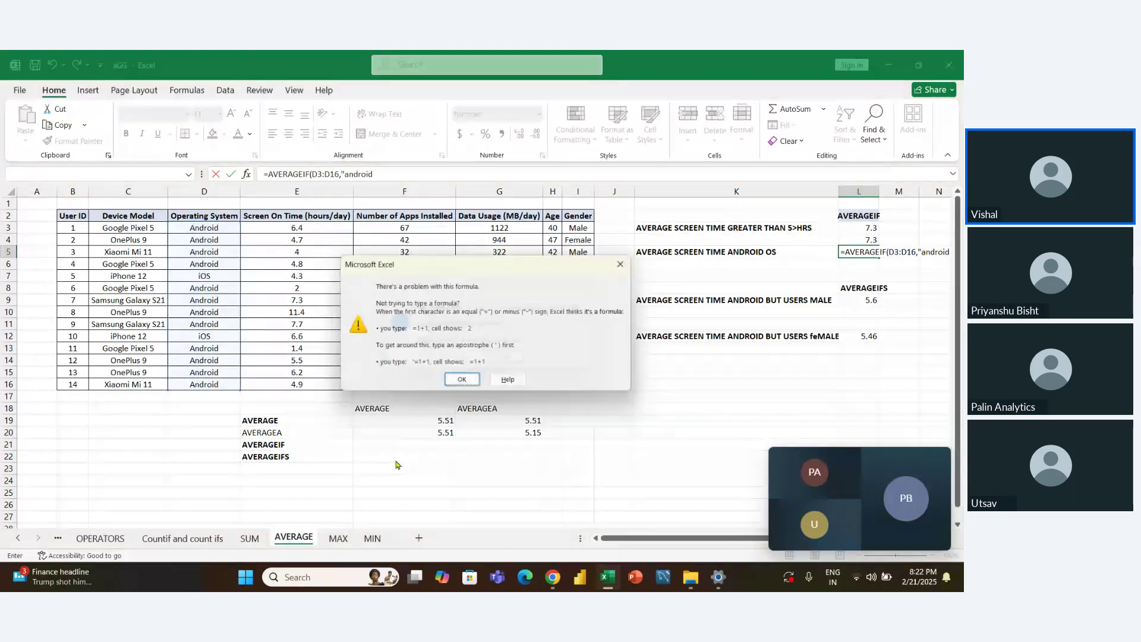
key("Return")
key("End")
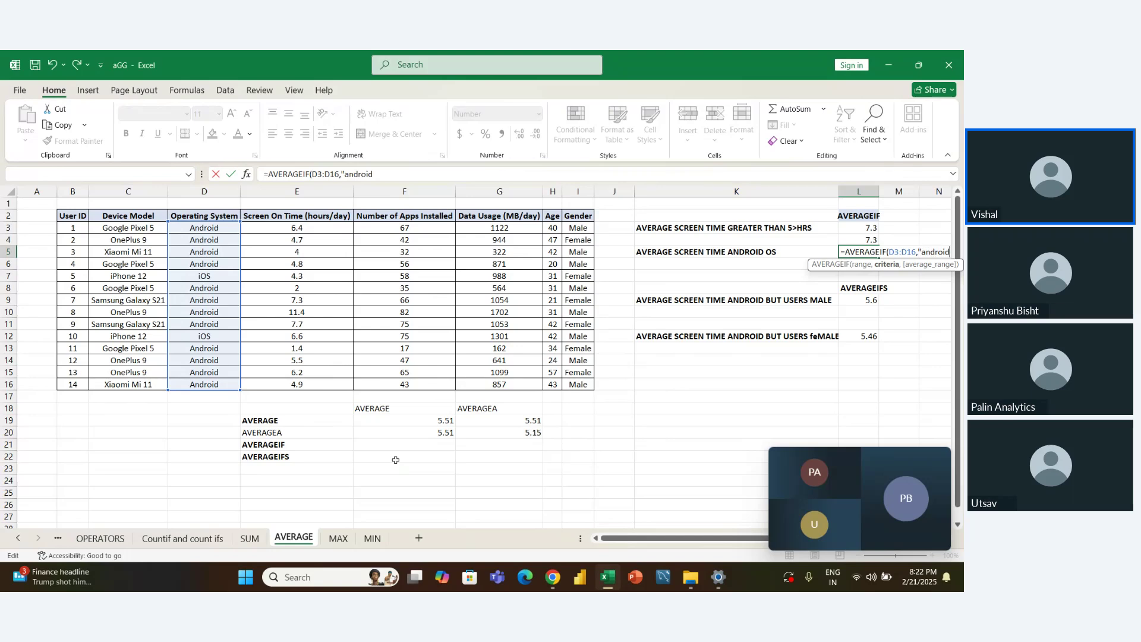
type("\"")
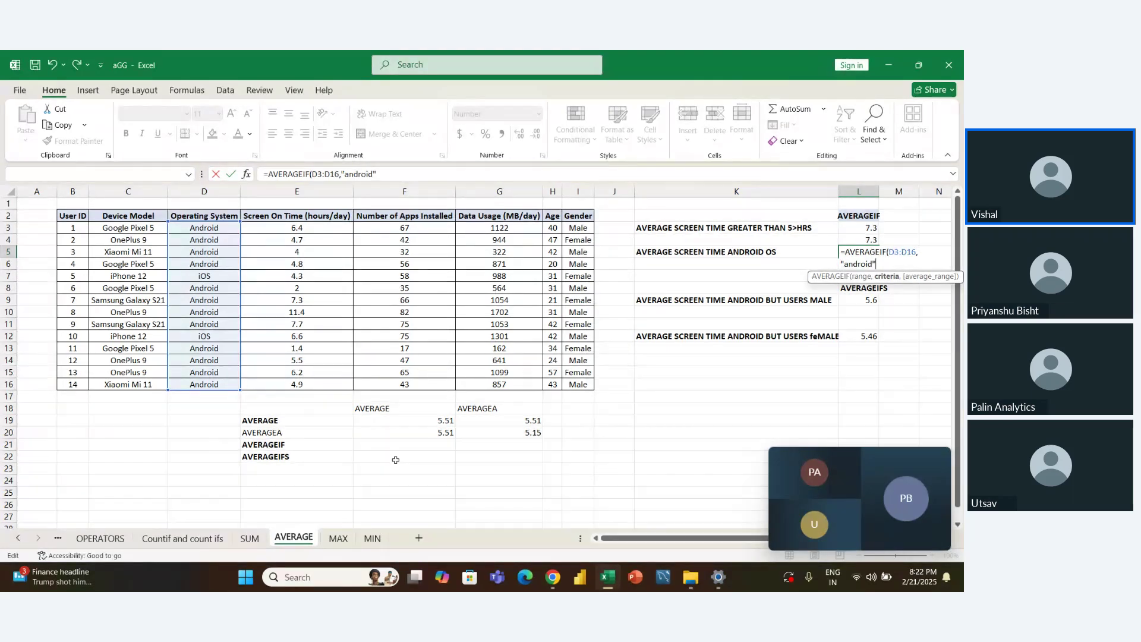
type(",")
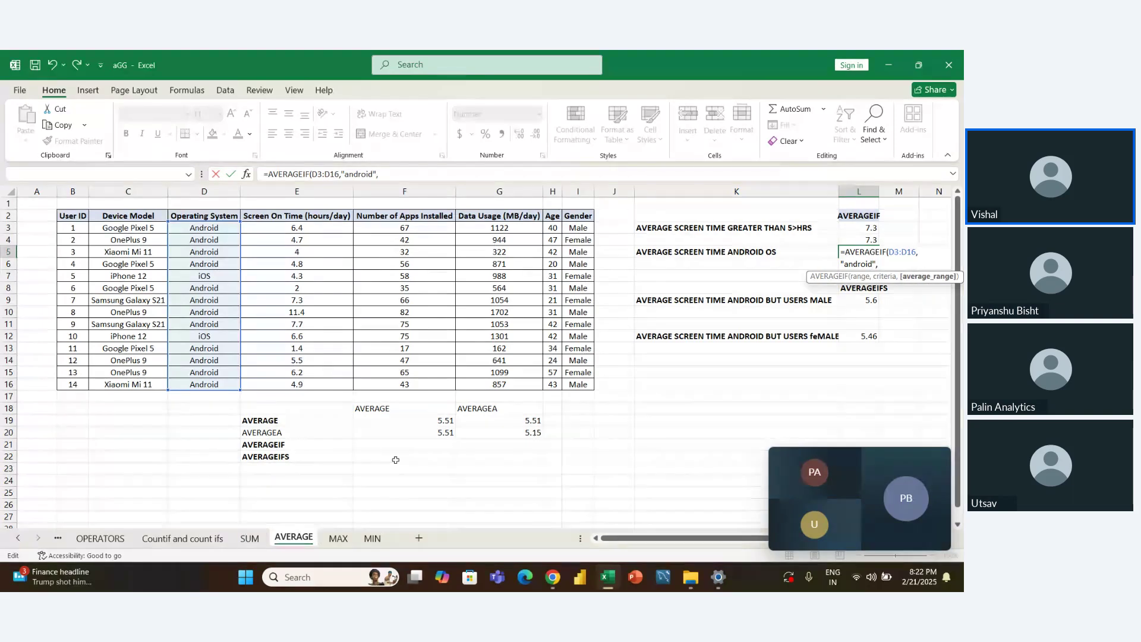
left_click_drag(297, 228, 296, 390)
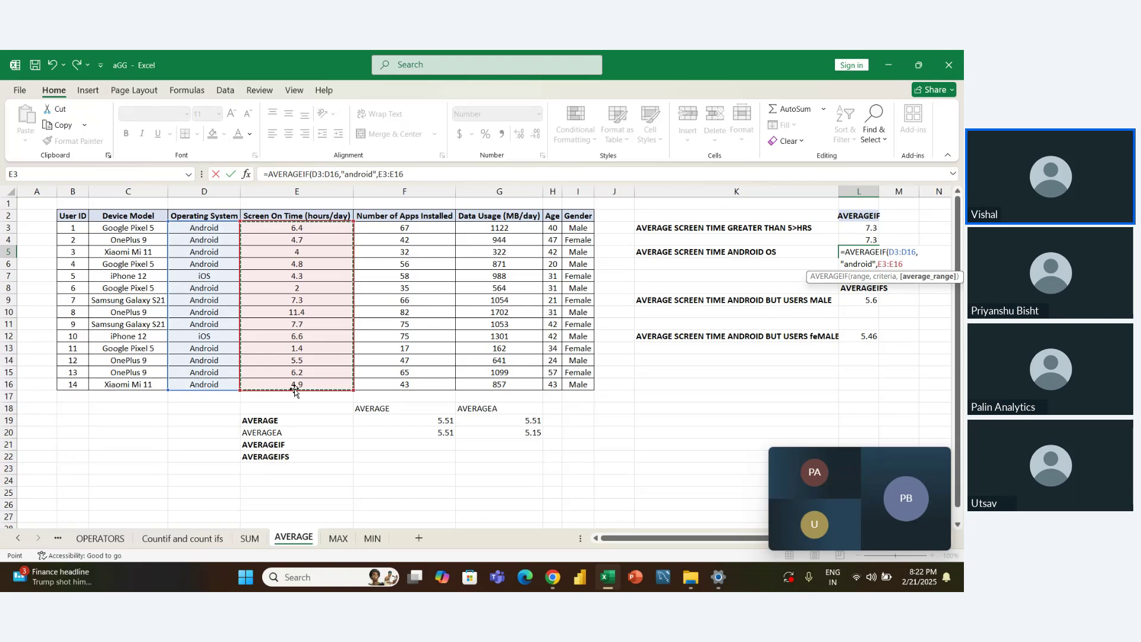
key("Return")
key("Up")
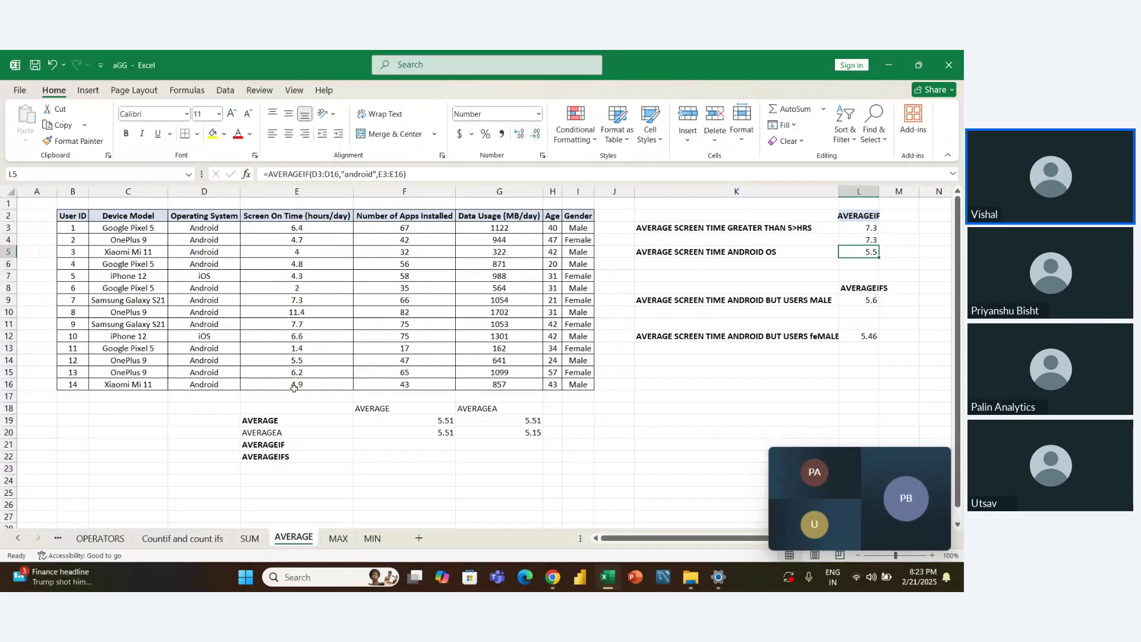
key("Down")
key("Down")
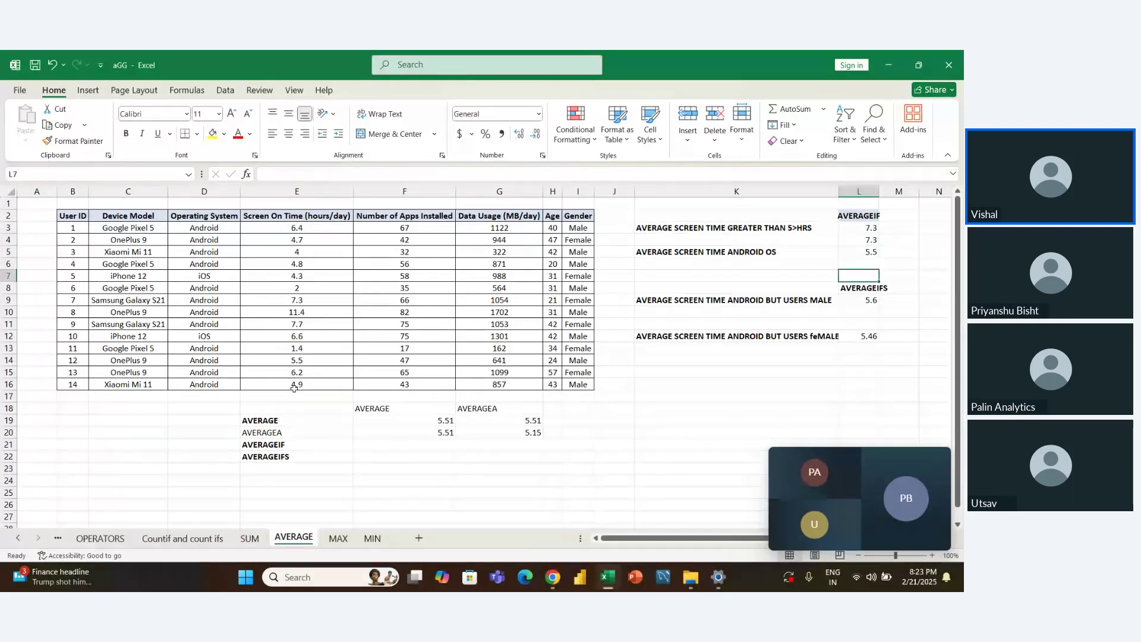
Step: Clear the existing AVERAGEIFS results from cells L9:L12
key("Down")
key("Down")
key("shift+Down")
key("shift+Down")
key("shift+Down")
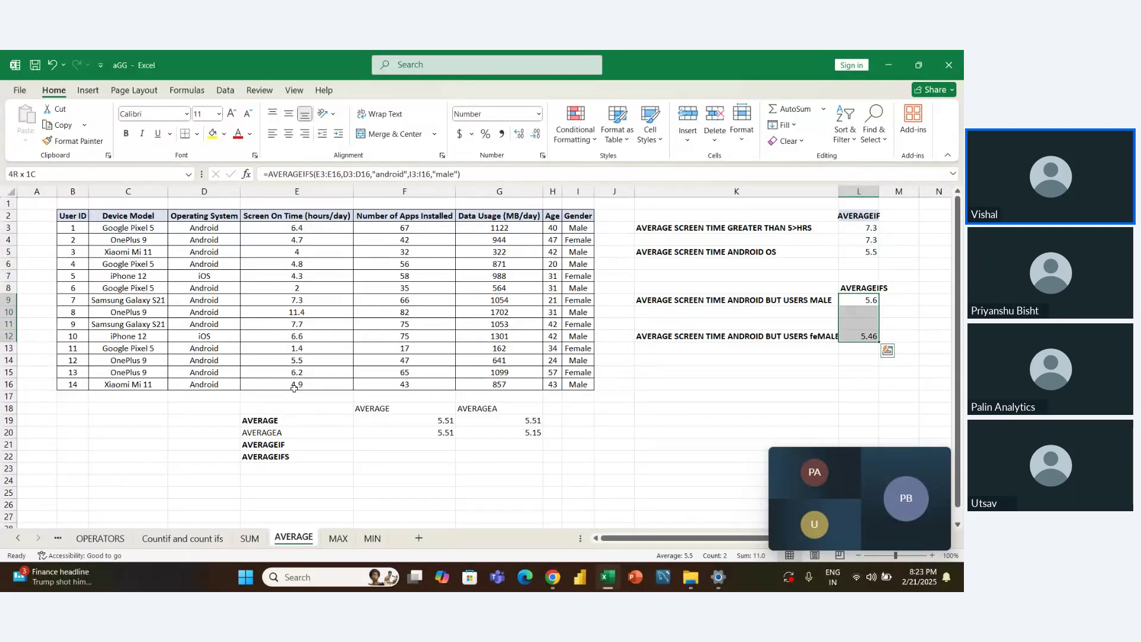
key("Delete")
Step: Start an AVERAGEIFS formula in L9 for the average screen time of male Android users
key("Up")
key("Left")
key("Down")
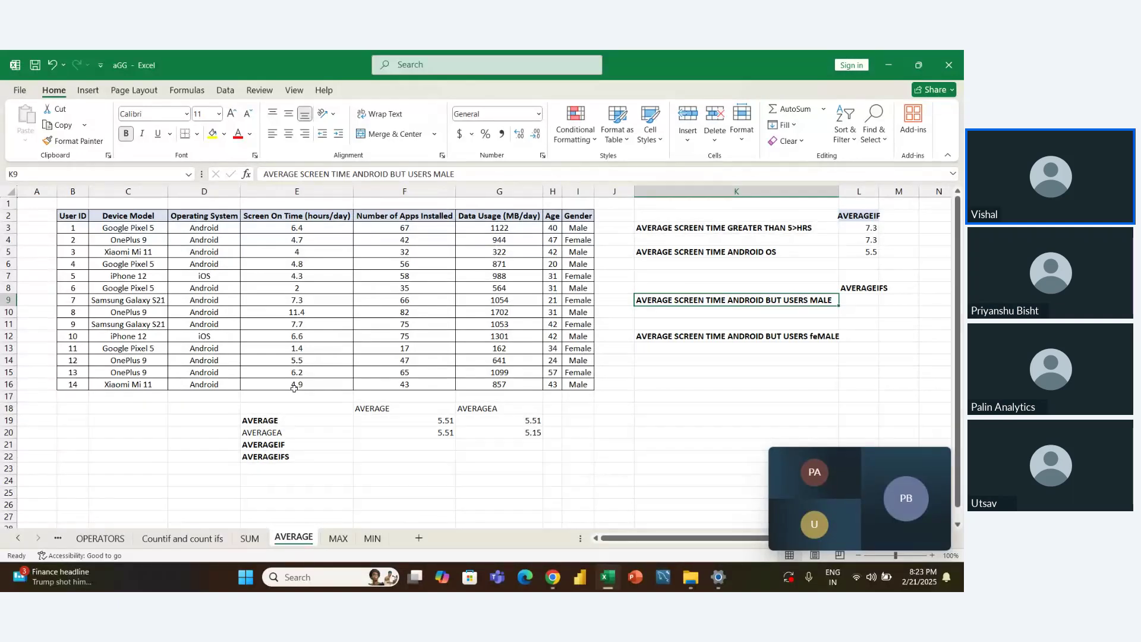
key("Right")
type("=av")
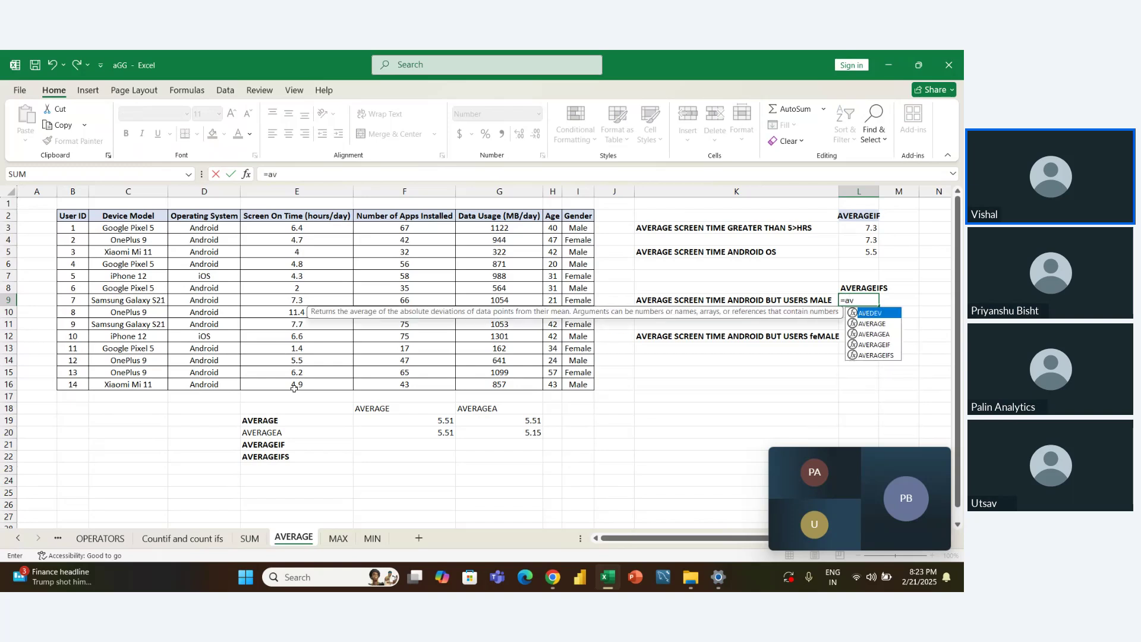
type("era")
key("Down")
key("Down")
key("Down")
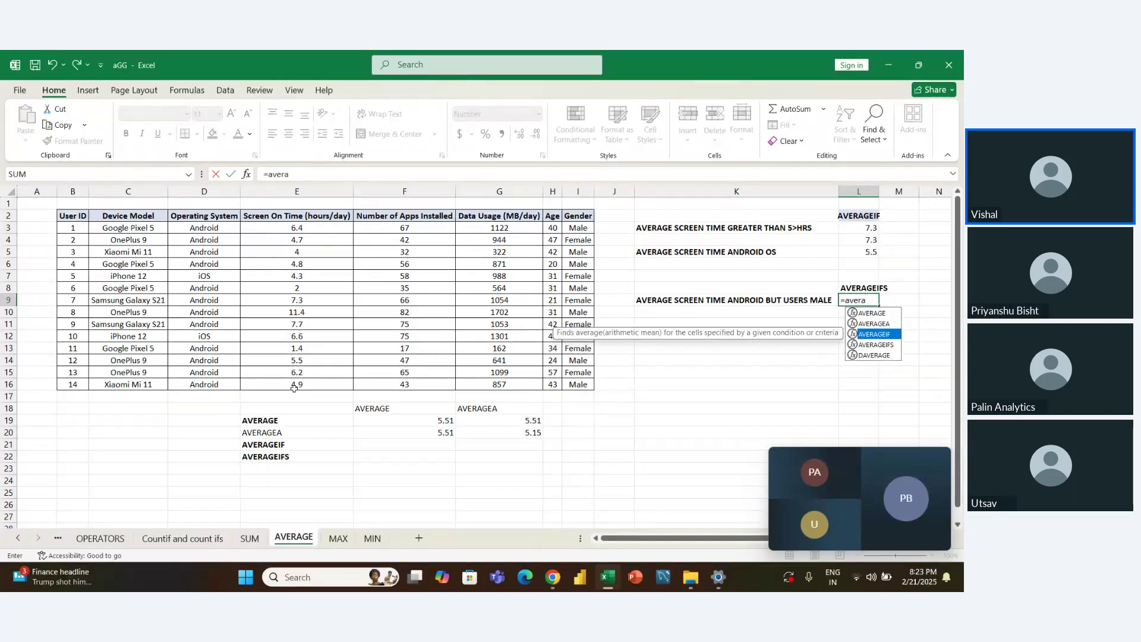
key("Tab")
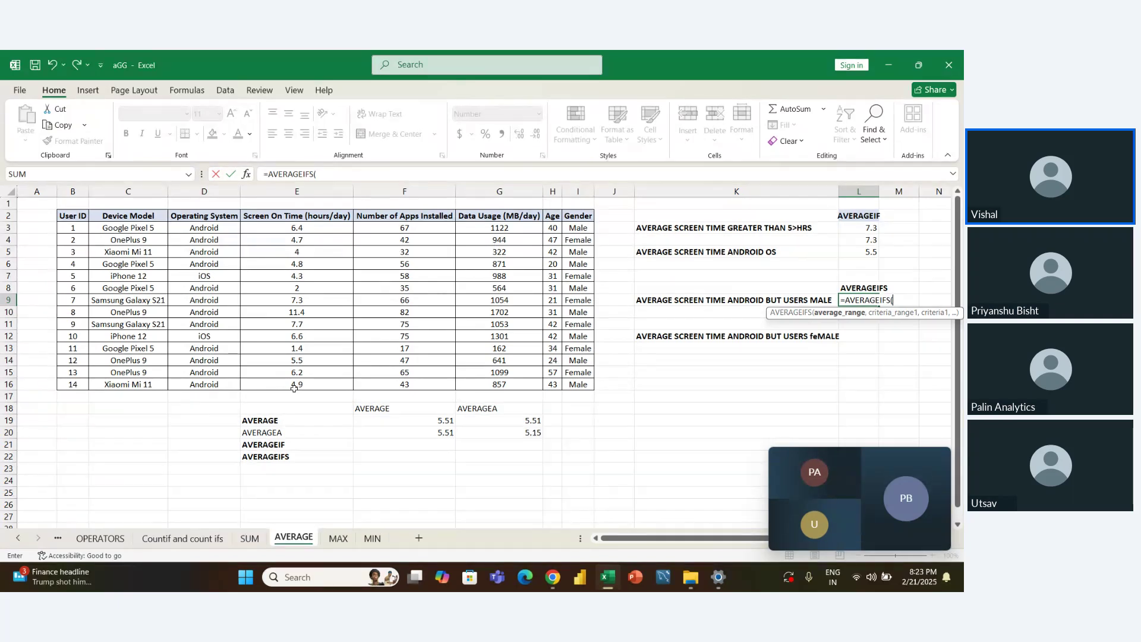
Step: Set the screen time cells E3:E16 as the average range of the L9 formula
key("Left")
key("Left")
key("Left")
key("Left")
key("Left")
key("Left")
key("Left")
key("Left")
key("Up")
key("Right")
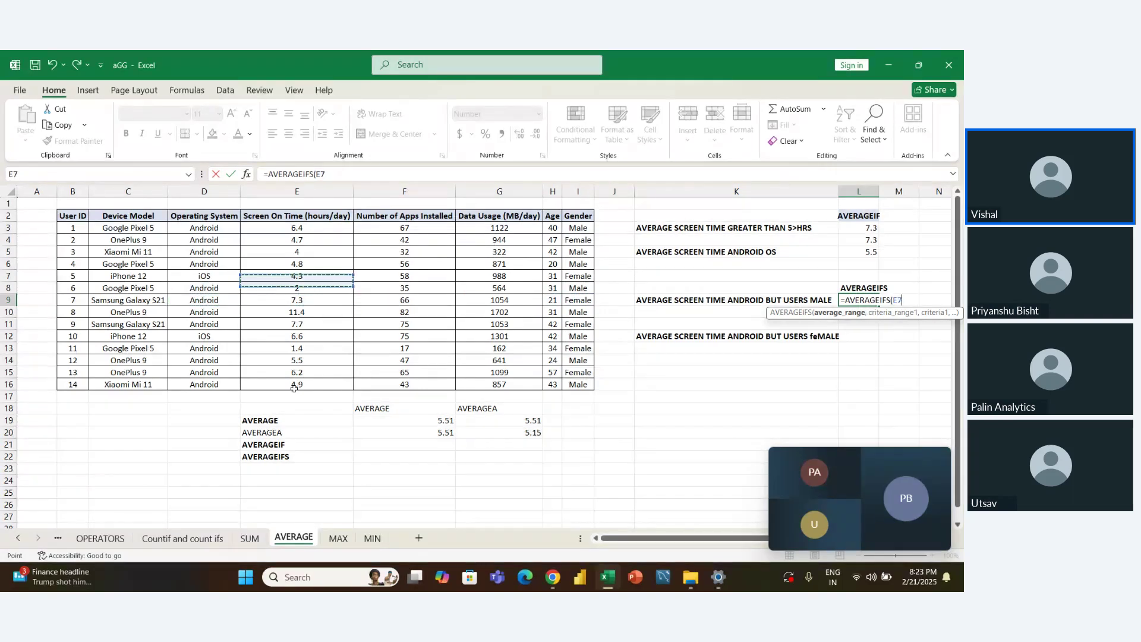
key("Up")
key("Up")
key("Up")
key("Up")
key("Up")
key("ctrl+shift+Down")
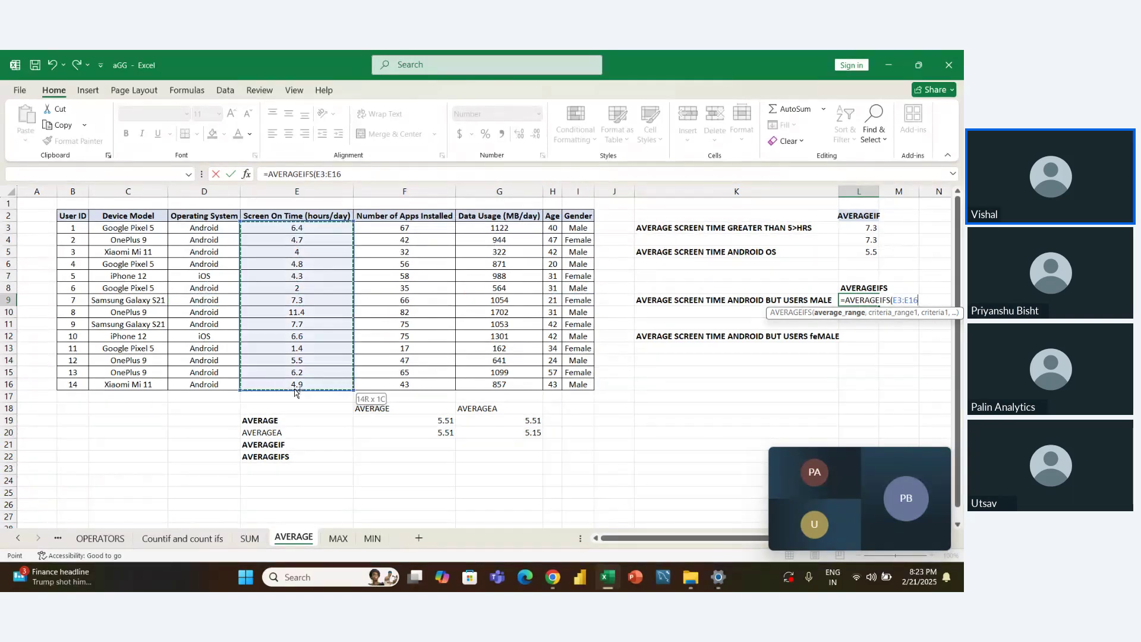
type(",")
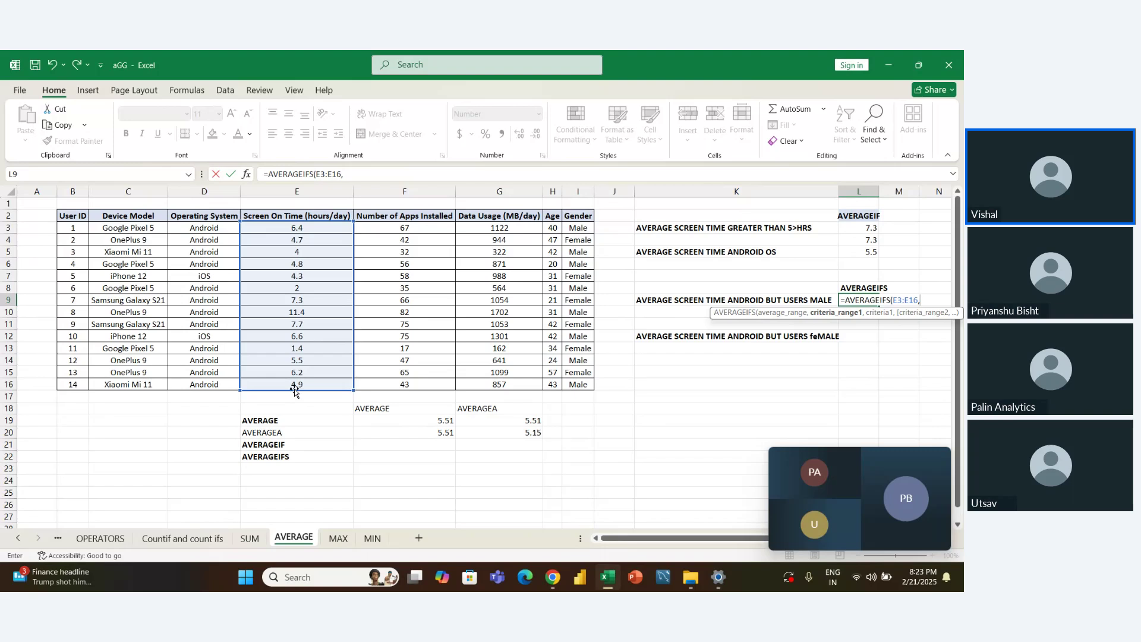
Step: Add the operating system cells D3:D16 as the first criteria range with the criterion "android"
key("Left")
key("Left")
key("Left")
key("Left")
key("Left")
key("Left")
key("Left")
key("Left")
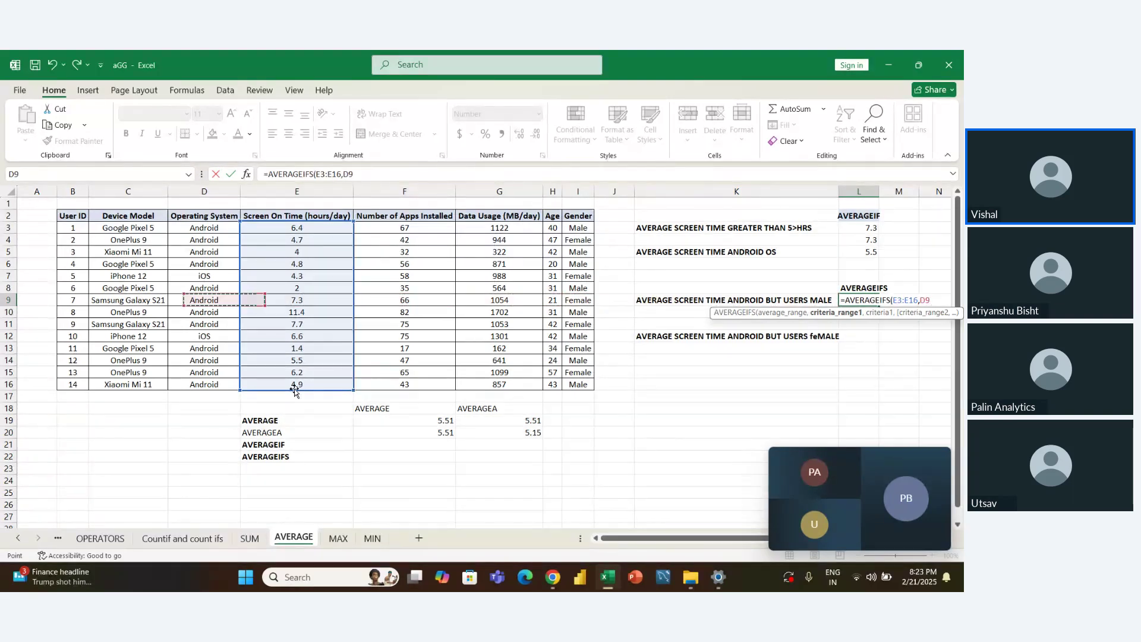
key("Up")
key("Up")
key("Up")
key("Up")
key("Up")
key("Up")
key("ctrl+shift+Down")
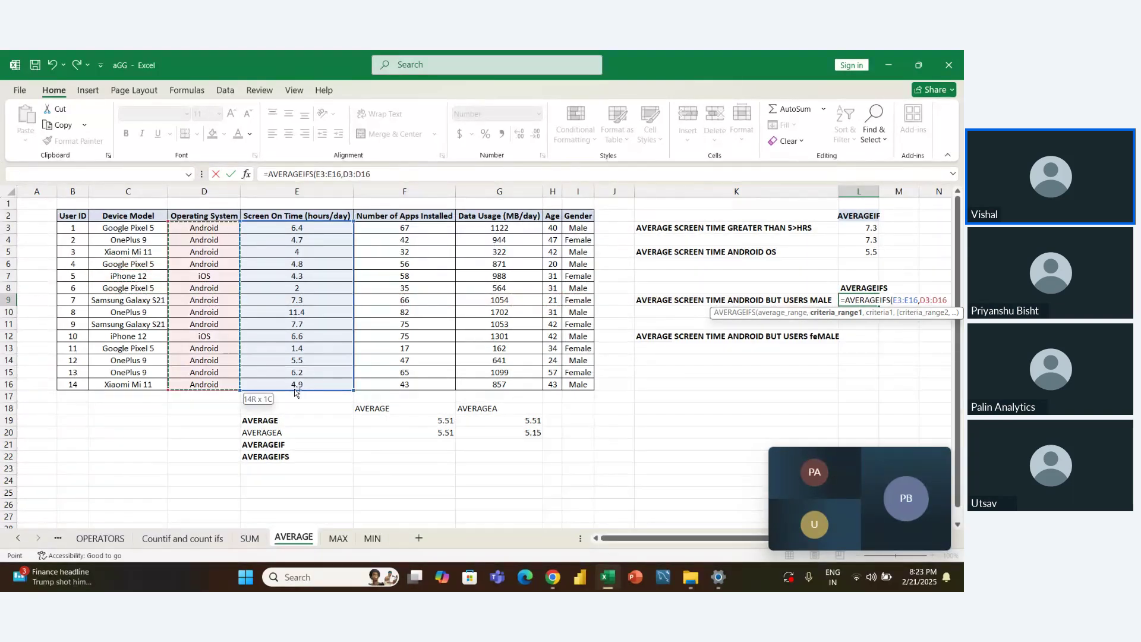
type(",")
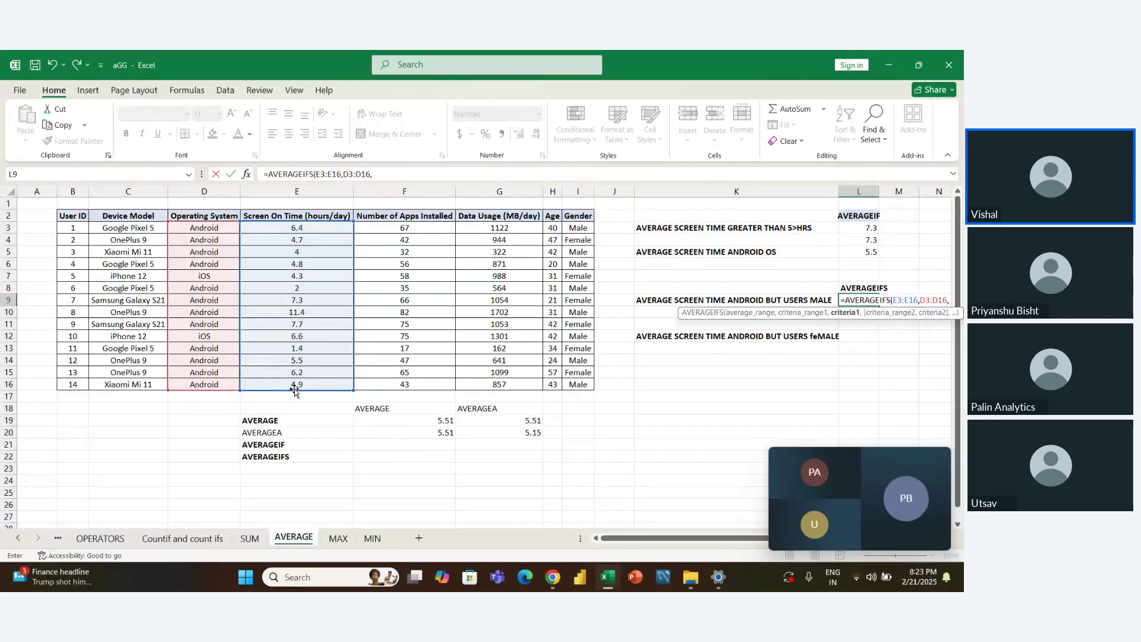
type("\"")
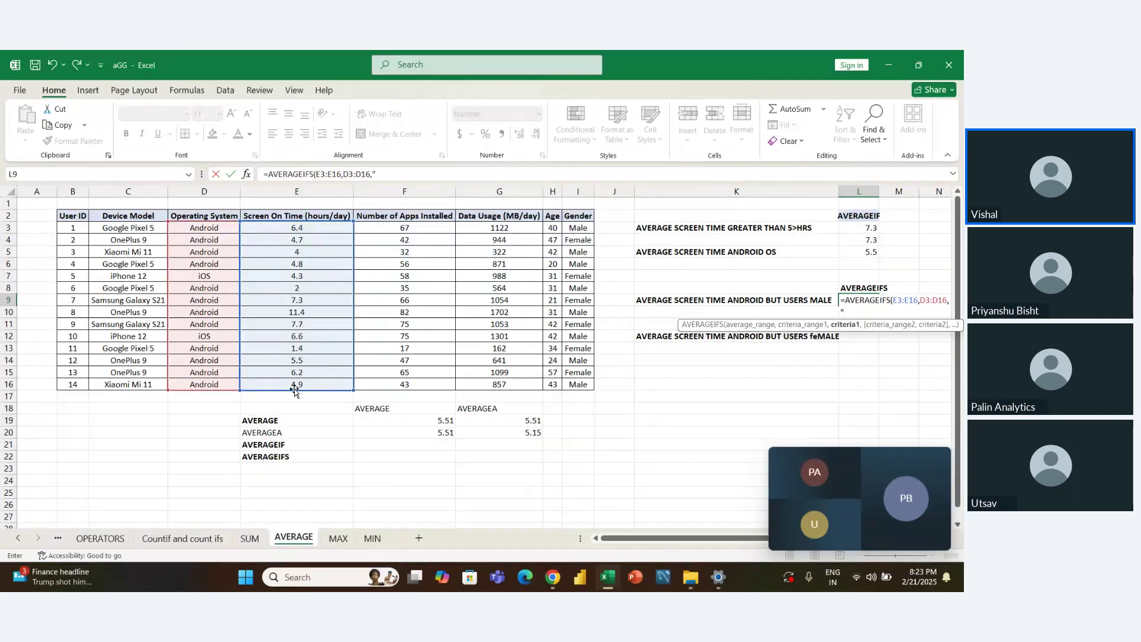
type("android\",")
Step: Complete the L9 formula with the gender cells I3:I16 as the second criteria range and the criterion "male"
key("Left")
key("Left")
key("Left")
key("Left")
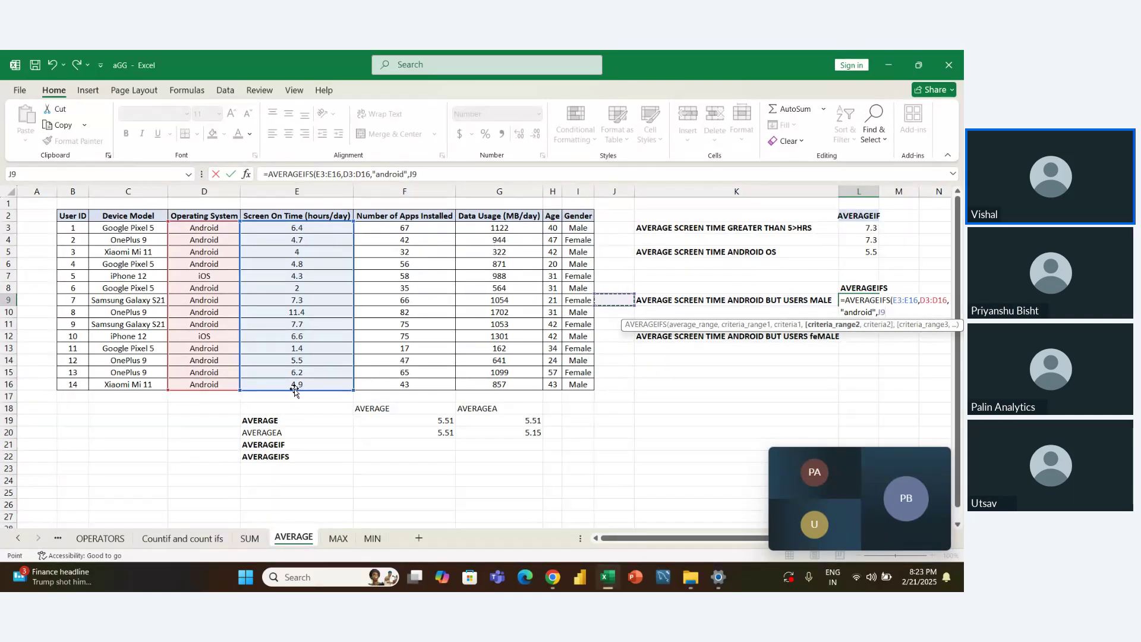
key("Up")
key("Up")
key("Up")
key("Up")
key("Up")
key("Right")
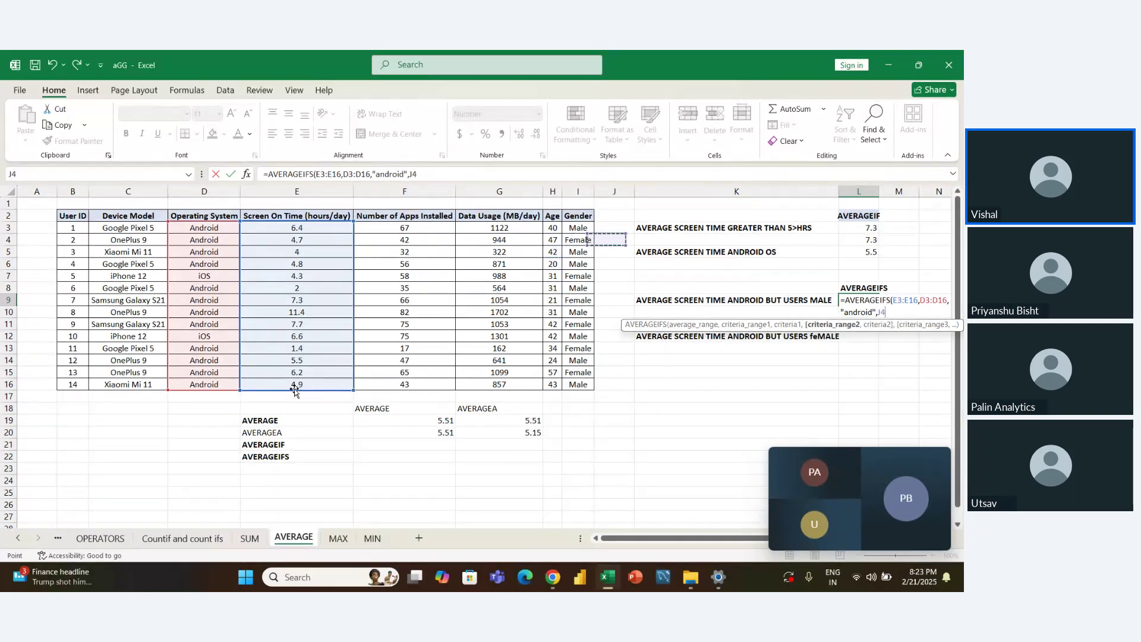
key("Up")
key("ctrl+shift+Down")
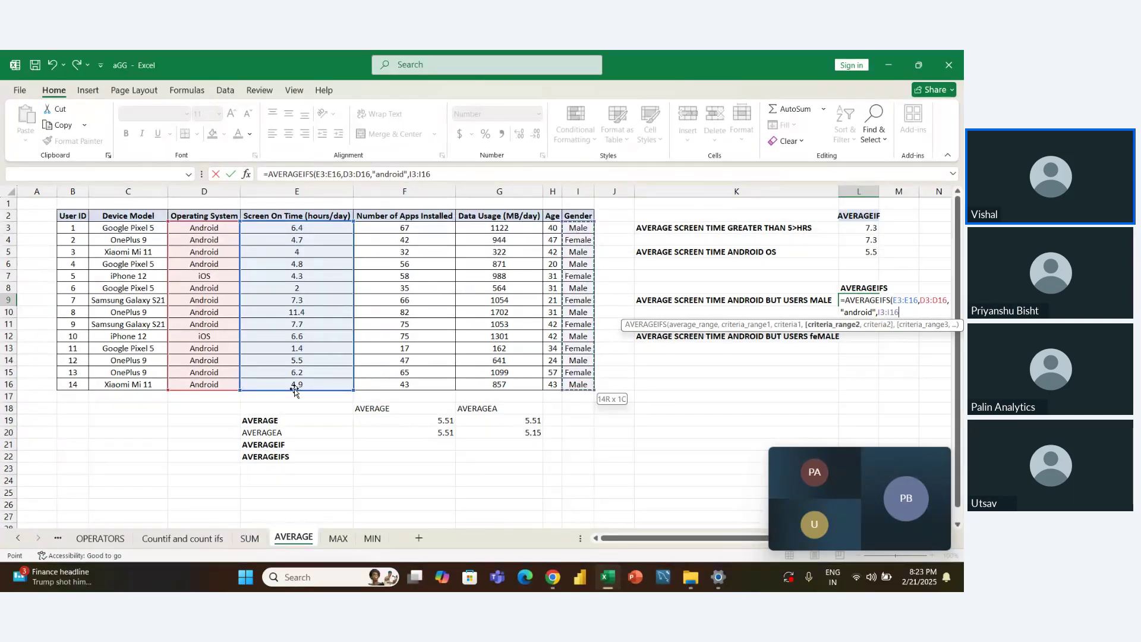
type(",")
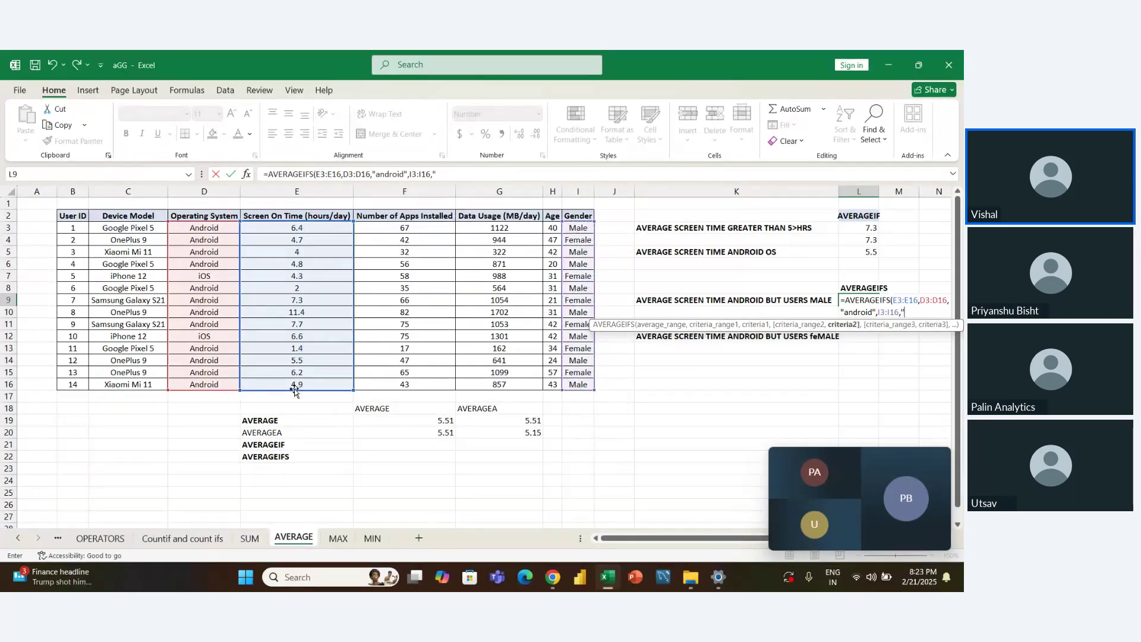
type("\"male\")")
key("Return")
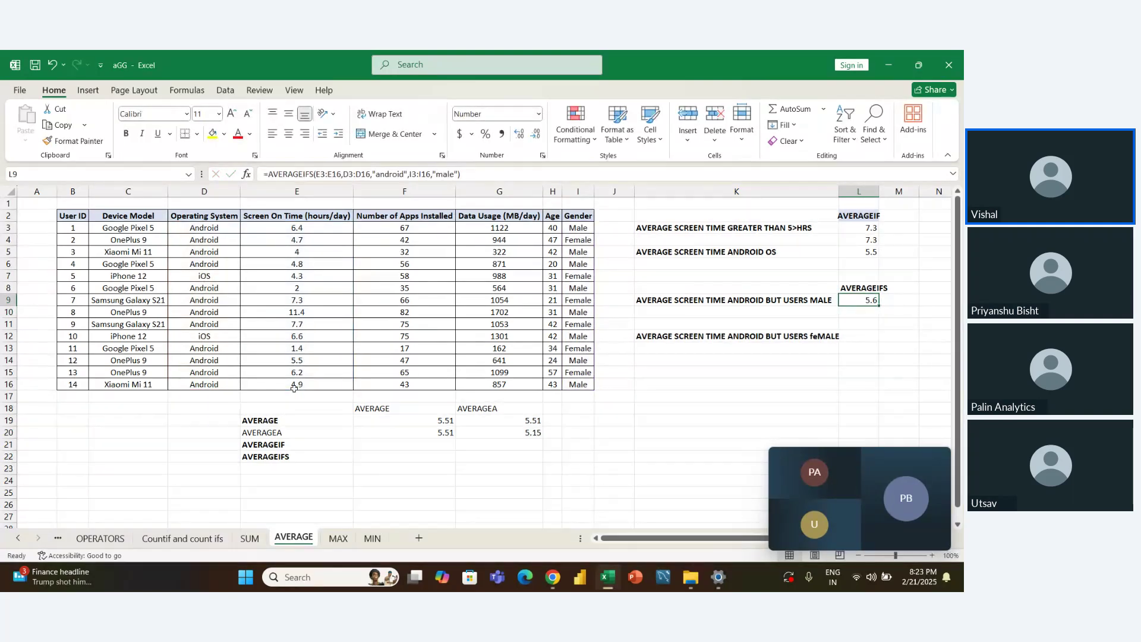
key("Down")
key("Down")
key("Down")
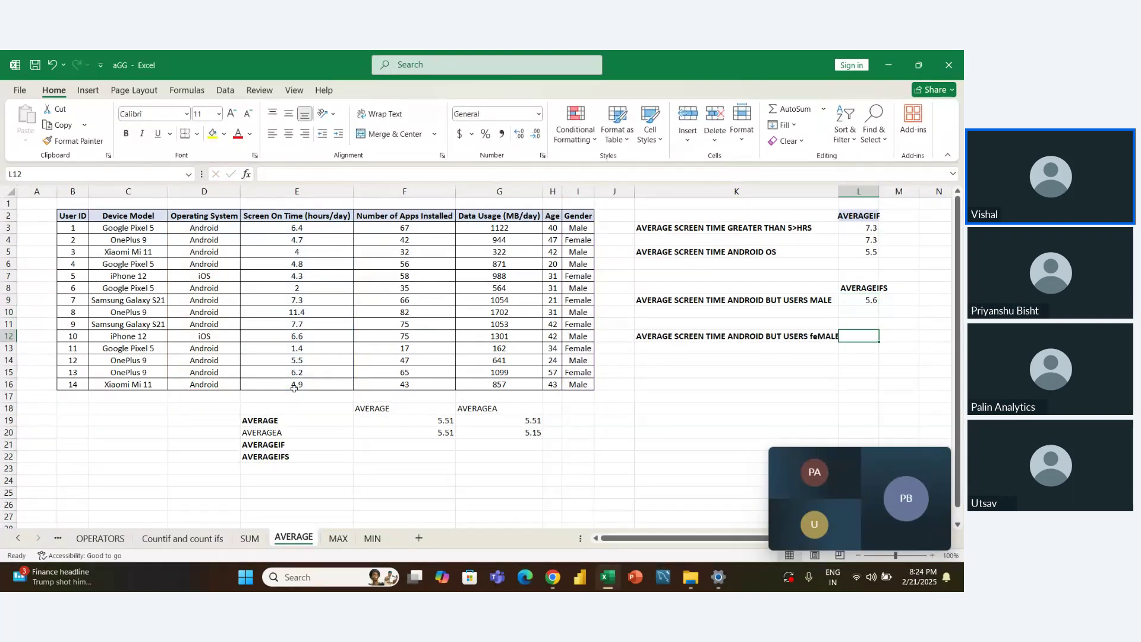
type("=")
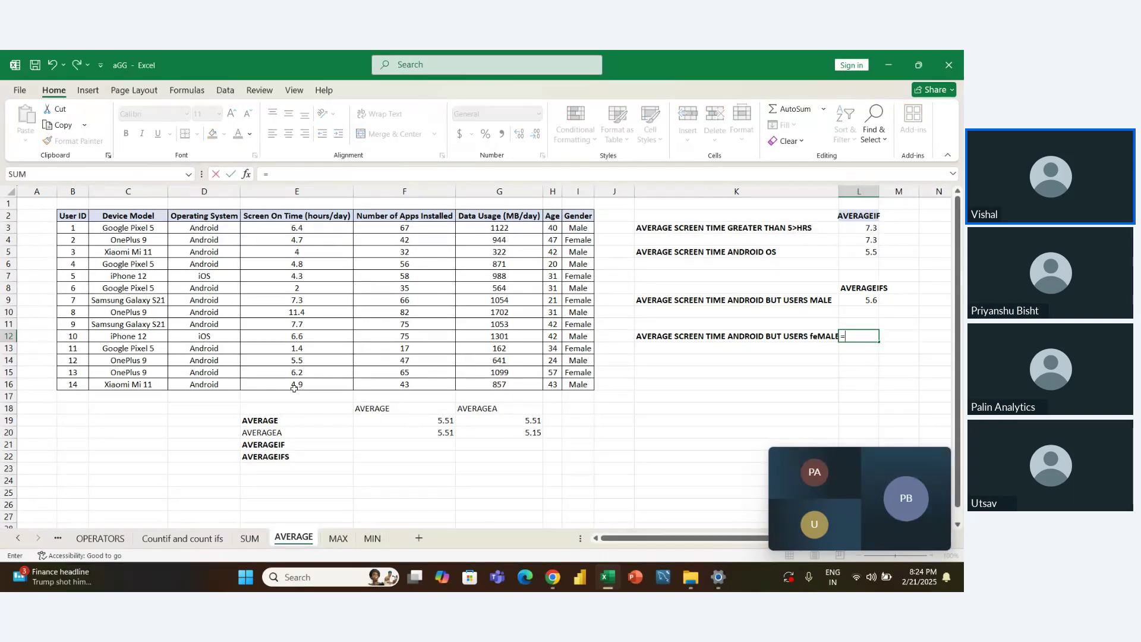
type("aver")
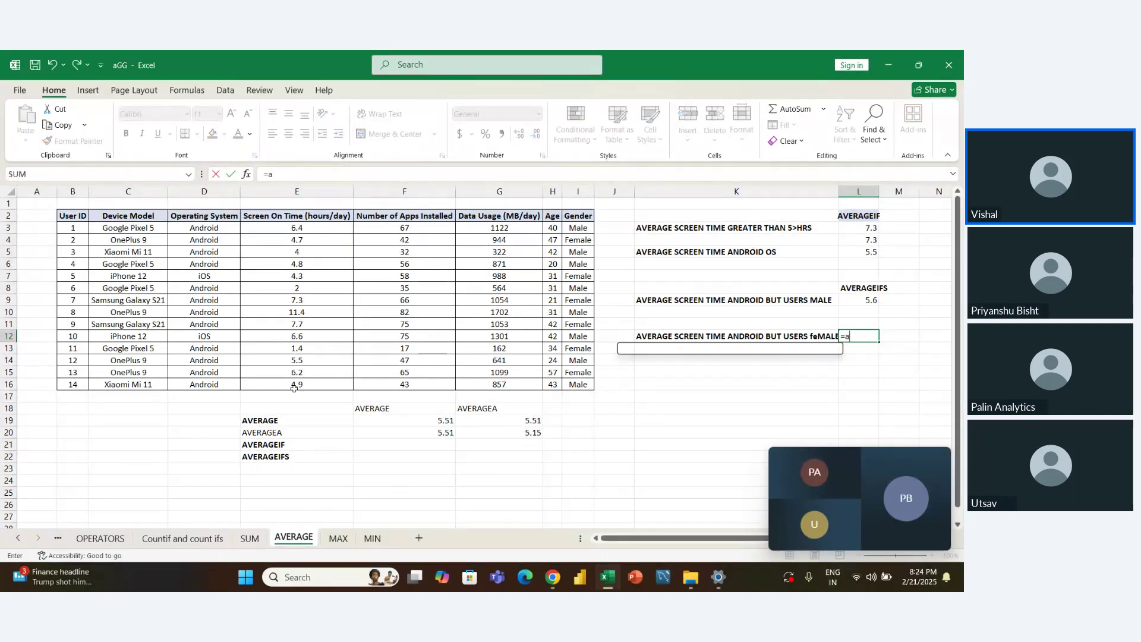
key("BackSpace")
key("BackSpace")
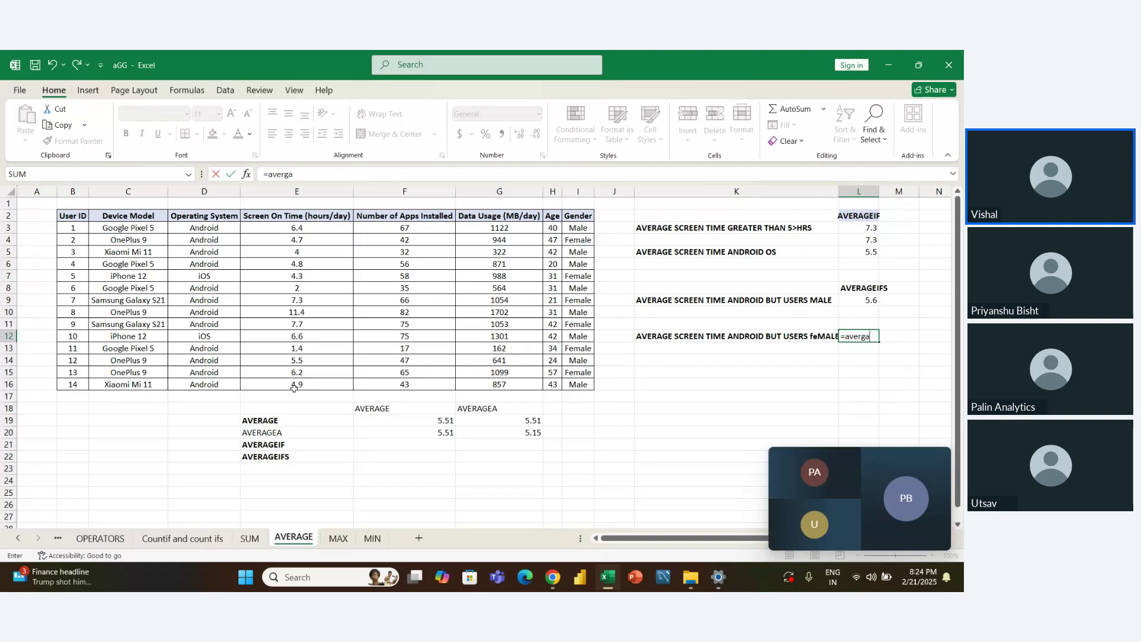
key("BackSpace")
key("BackSpace")
key("BackSpace")
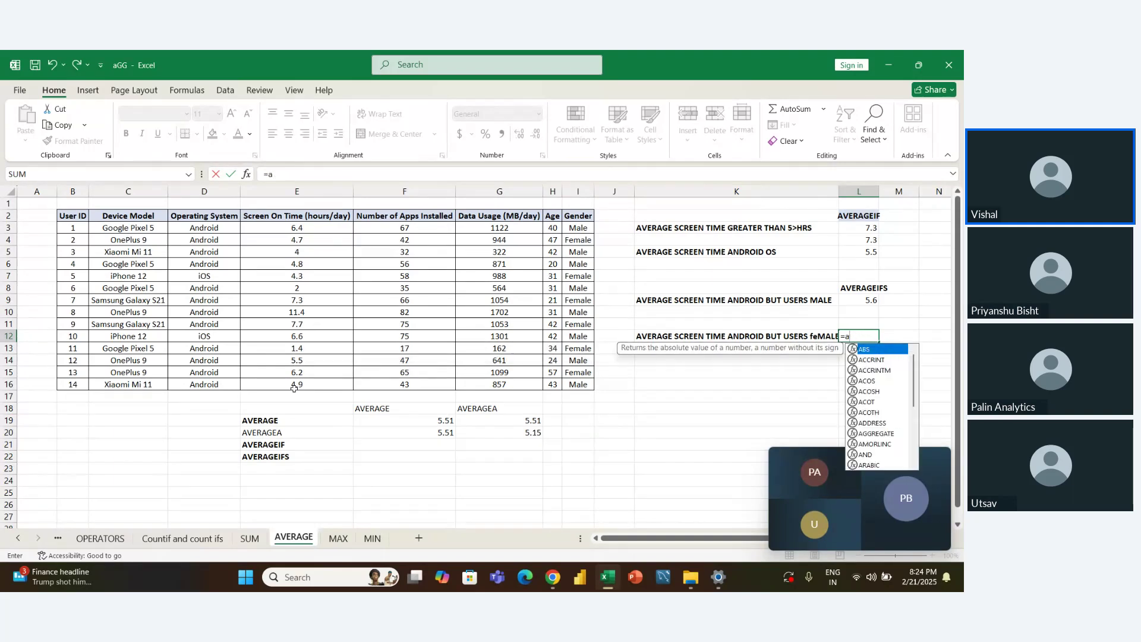
key("Return")
key("Left")
key("Up")
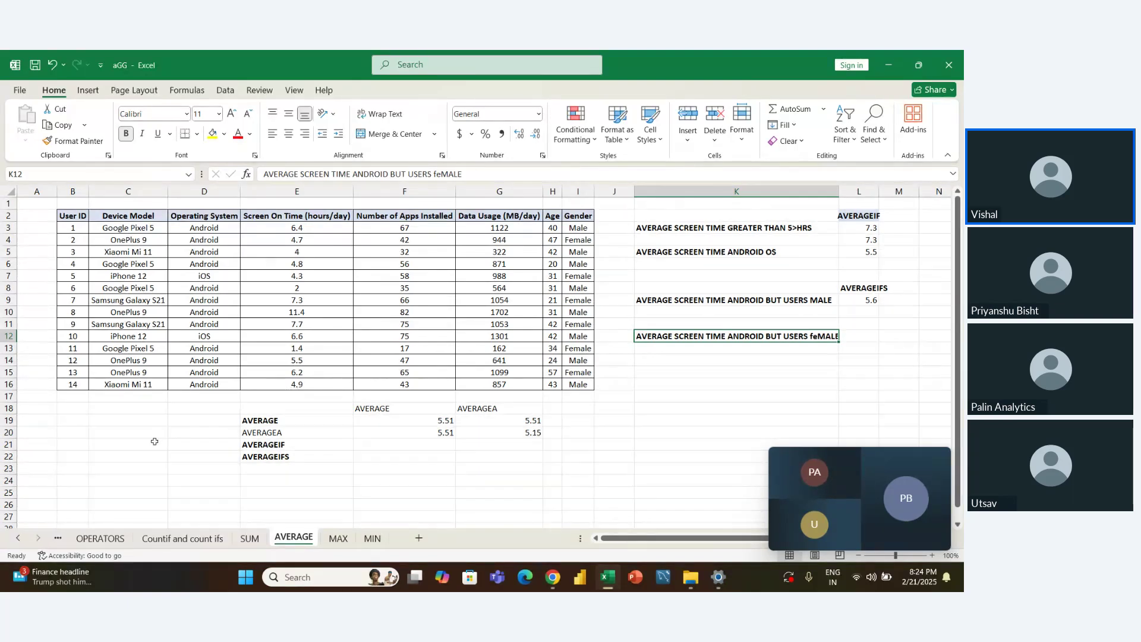
left_click(347, 462)
left_click(755, 347)
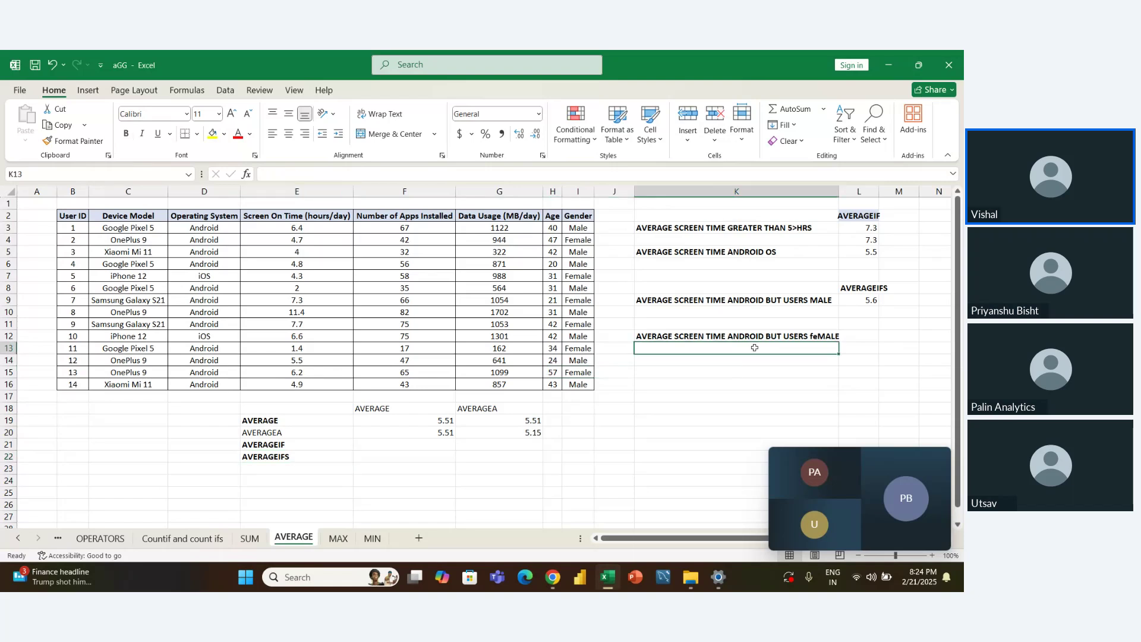
left_click(845, 337)
left_click(626, 426)
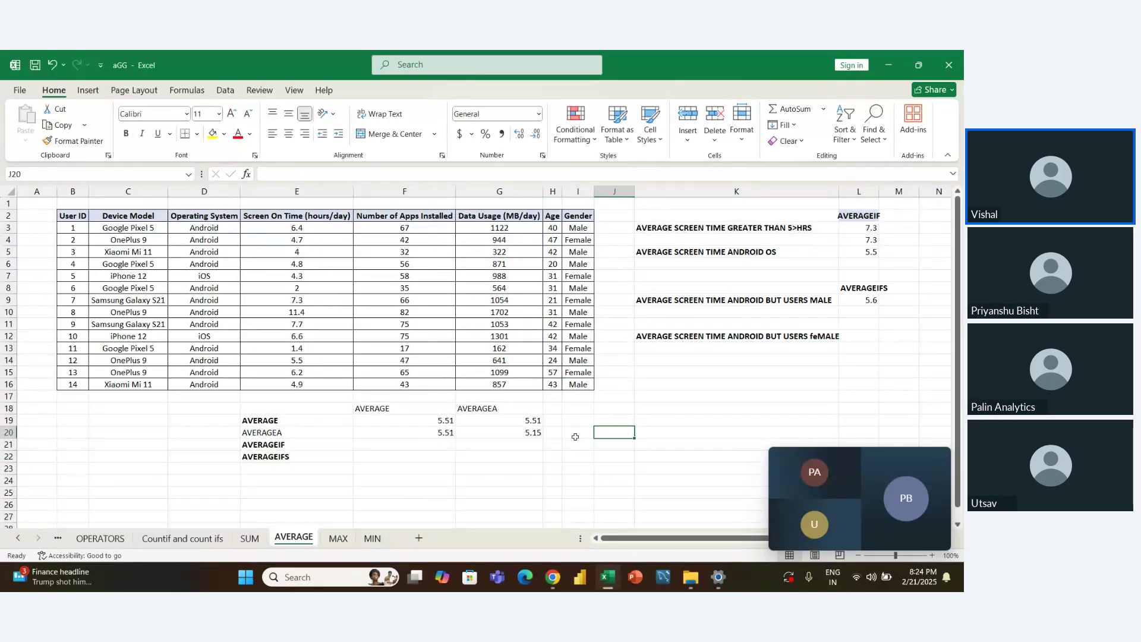
left_click(425, 470)
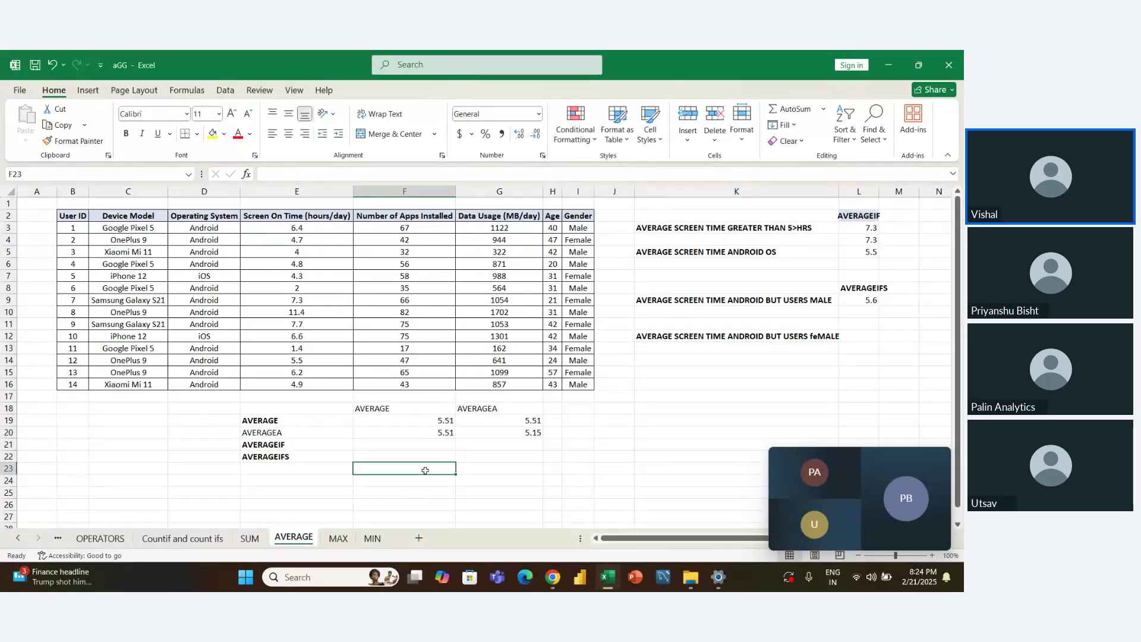
Step: Switch to the MAX sheet and select the MAX and MAXIFS labels in E19:E20
left_click(331, 538)
left_click(434, 501)
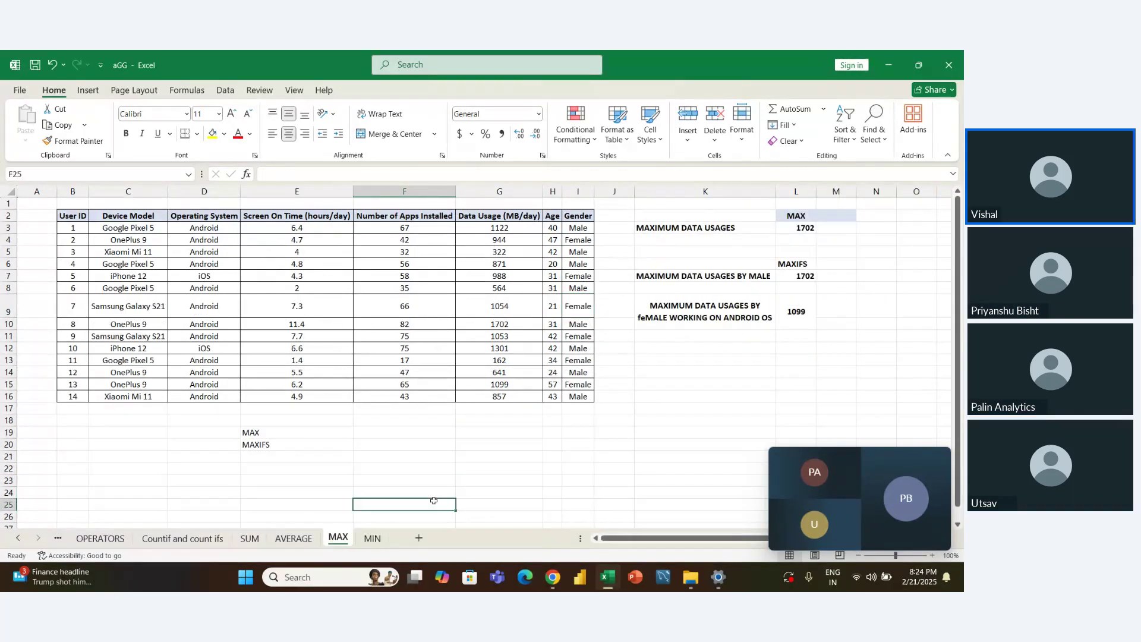
key("Left")
key("Up")
key("Up")
key("Up")
key("Up")
key("Up")
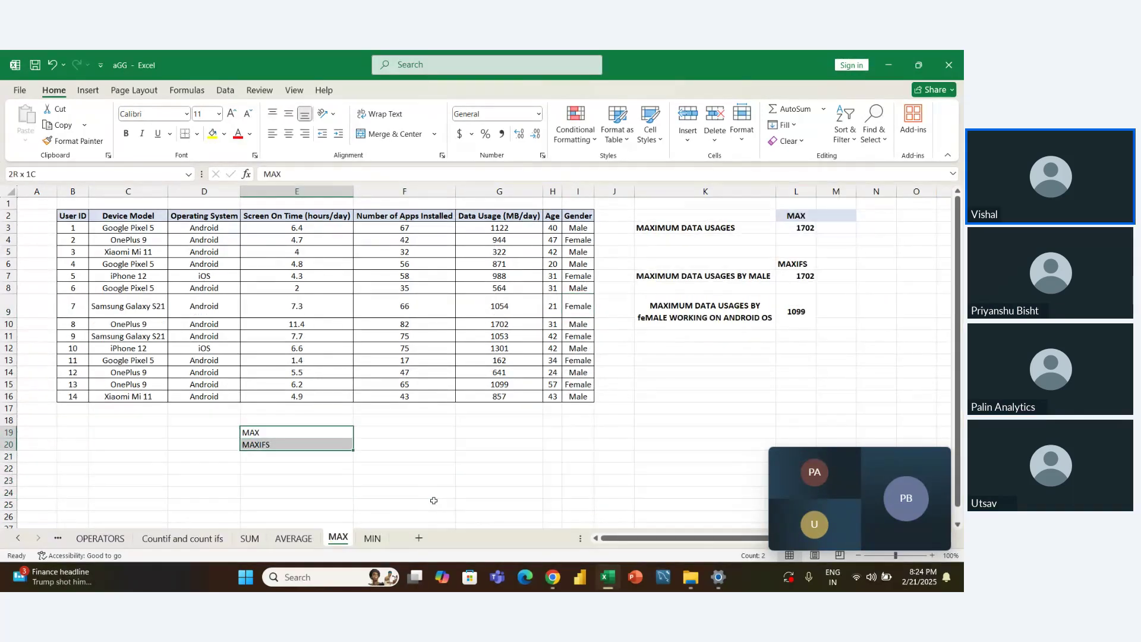
key("shift+Down")
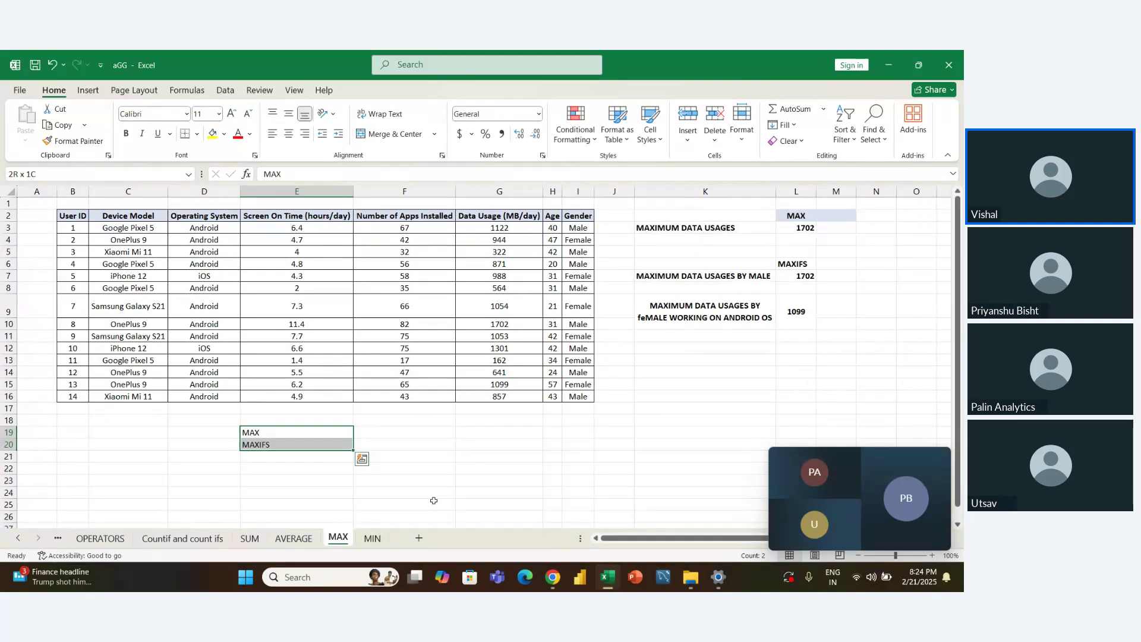
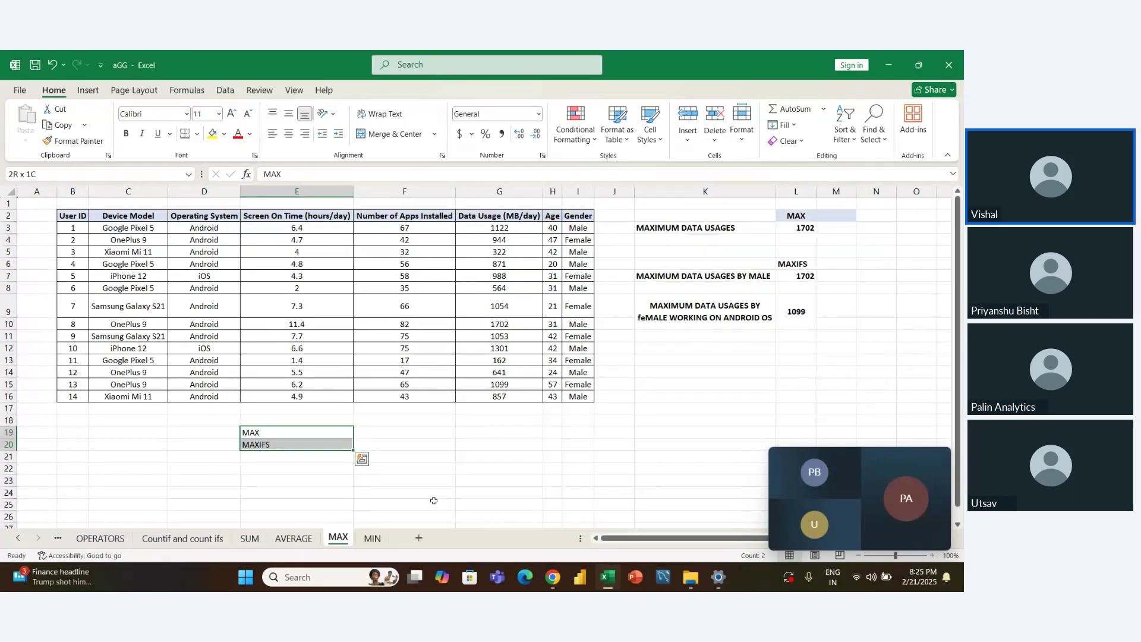
Step: Clear the existing maximum data usage formula from cell L3
key("Right")
key("Right")
key("Right")
key("Right")
key("Right")
key("Right")
key("Right")
key("Right")
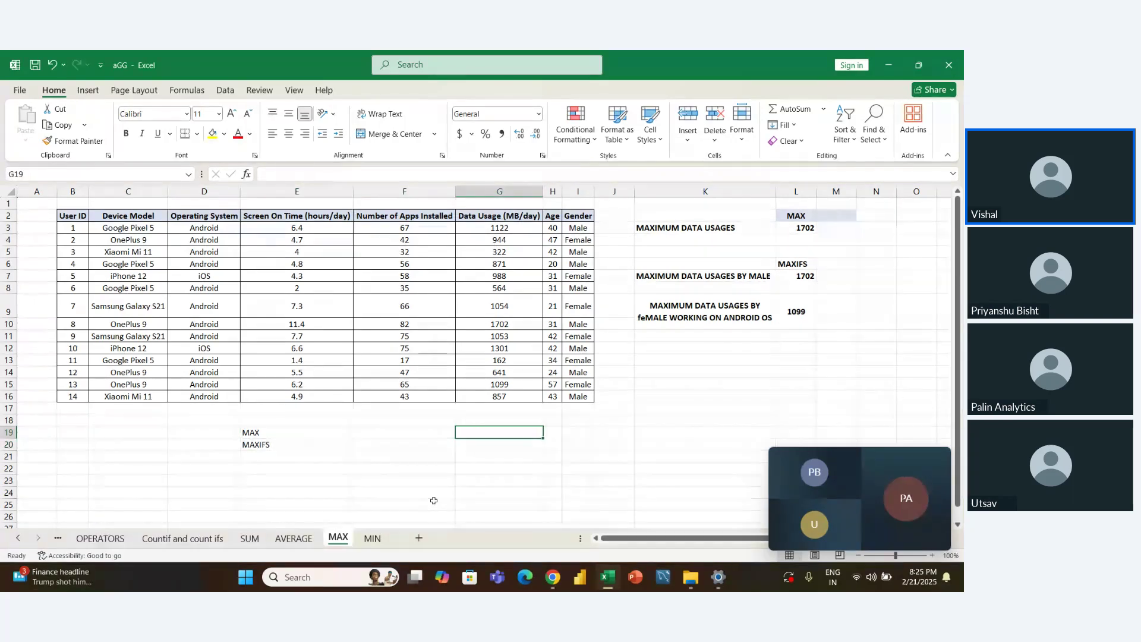
key("Up")
key("Up")
key("Up")
key("Left")
key("Up")
key("Up")
key("Up")
key("Up")
key("Up")
key("Up")
key("Up")
key("Up")
key("Up")
key("Up")
key("Up")
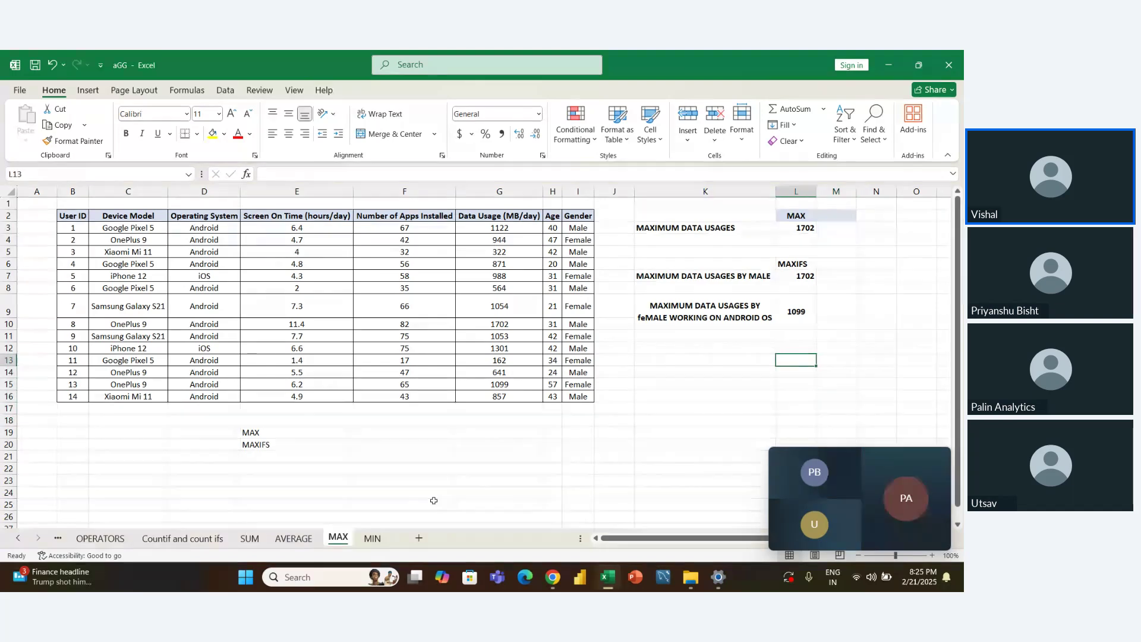
key("Up")
key("Up")
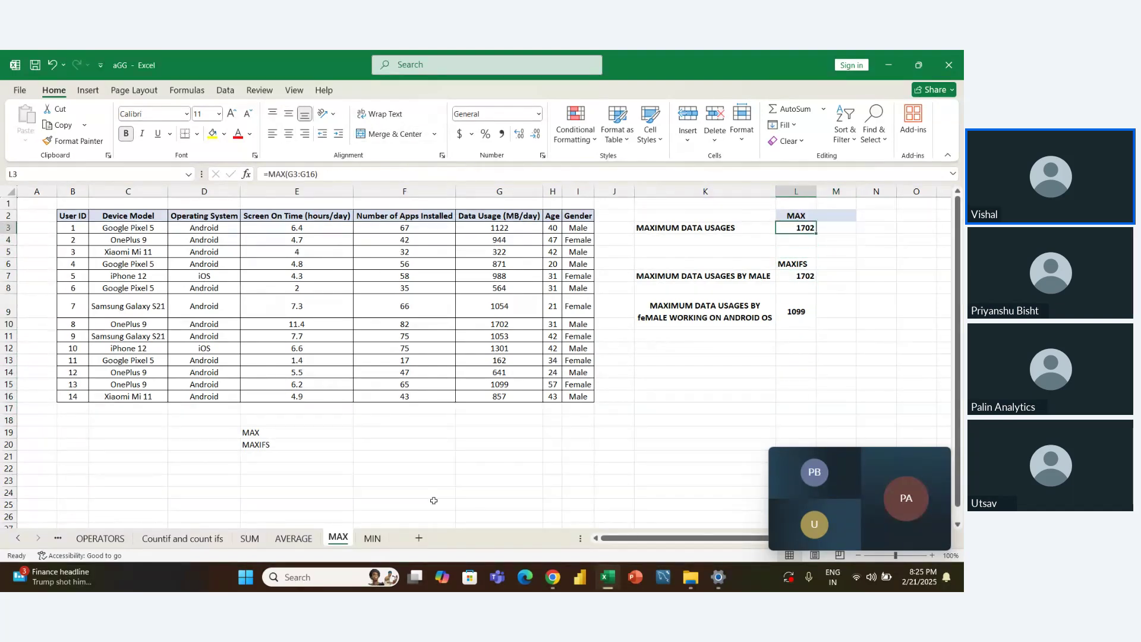
key("Delete")
Step: Clear the existing MAXIFS results from cells L7:L10
key("Down")
key("Down")
key("shift+Down")
key("shift+Down")
key("shift+Down")
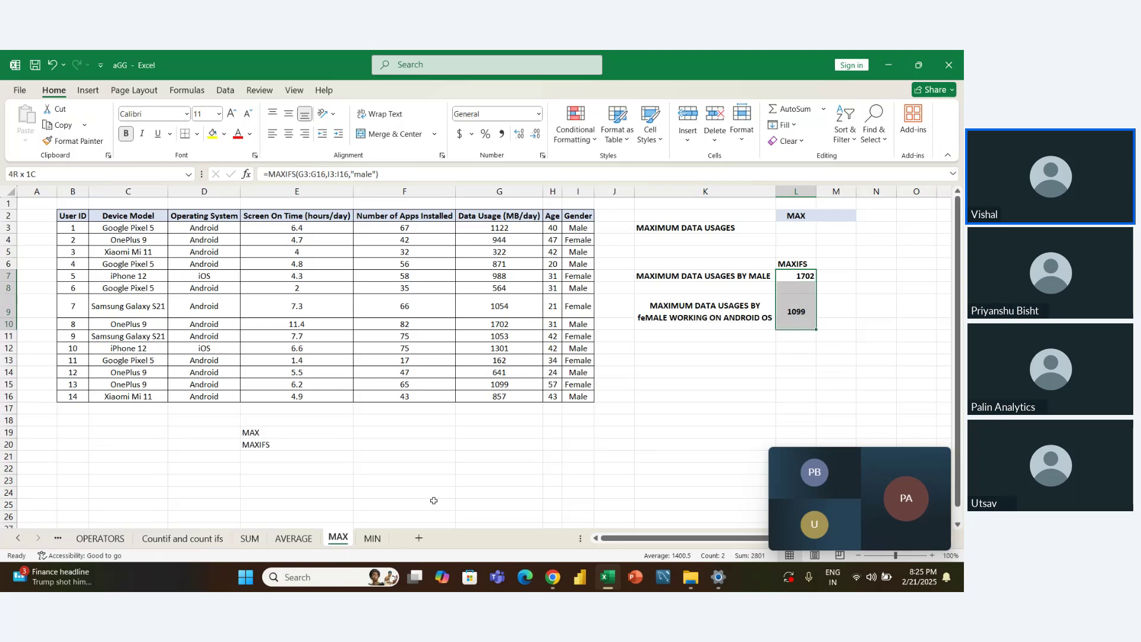
key("Delete")
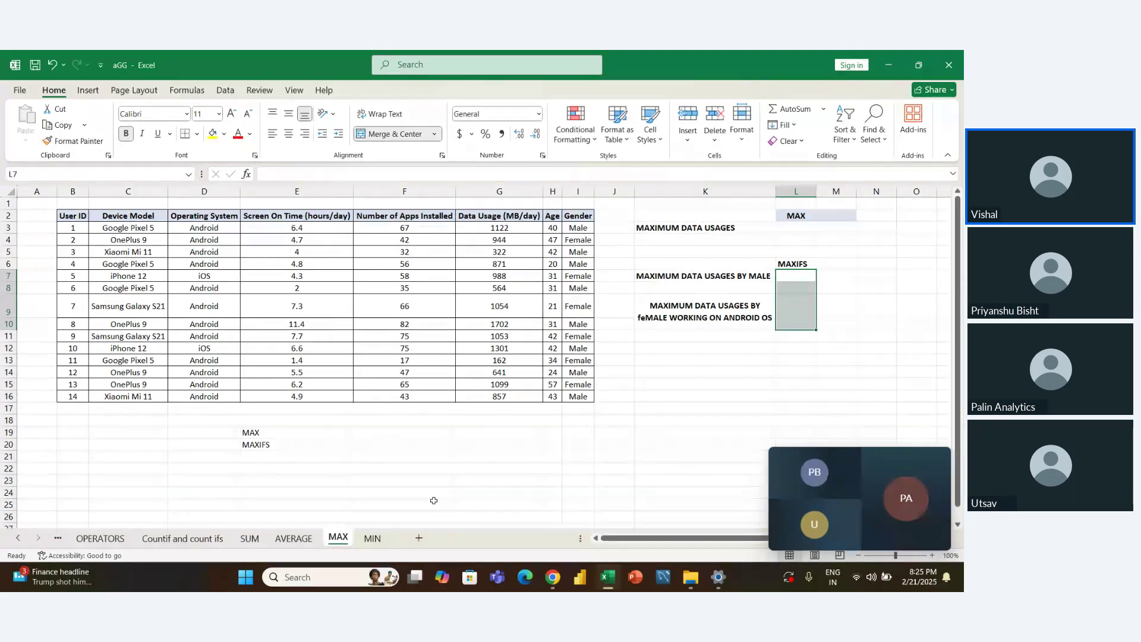
Step: Enter a MAX formula in cell L3 over the data usage cells G3:G16
key("Up")
key("Up")
key("Up")
key("Up")
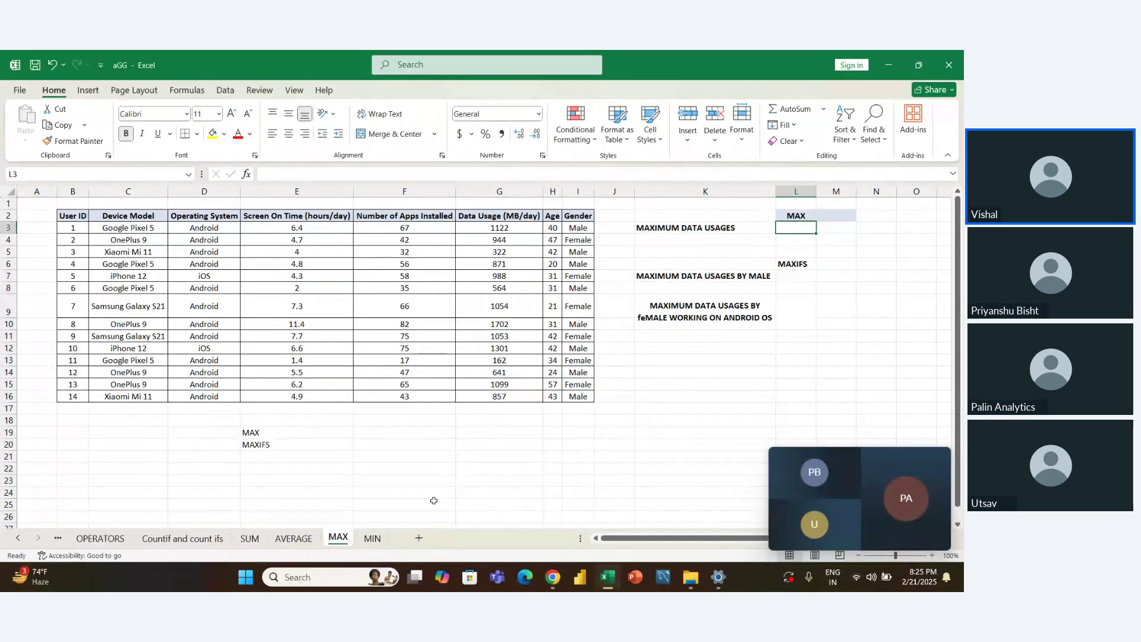
type("=MAX(")
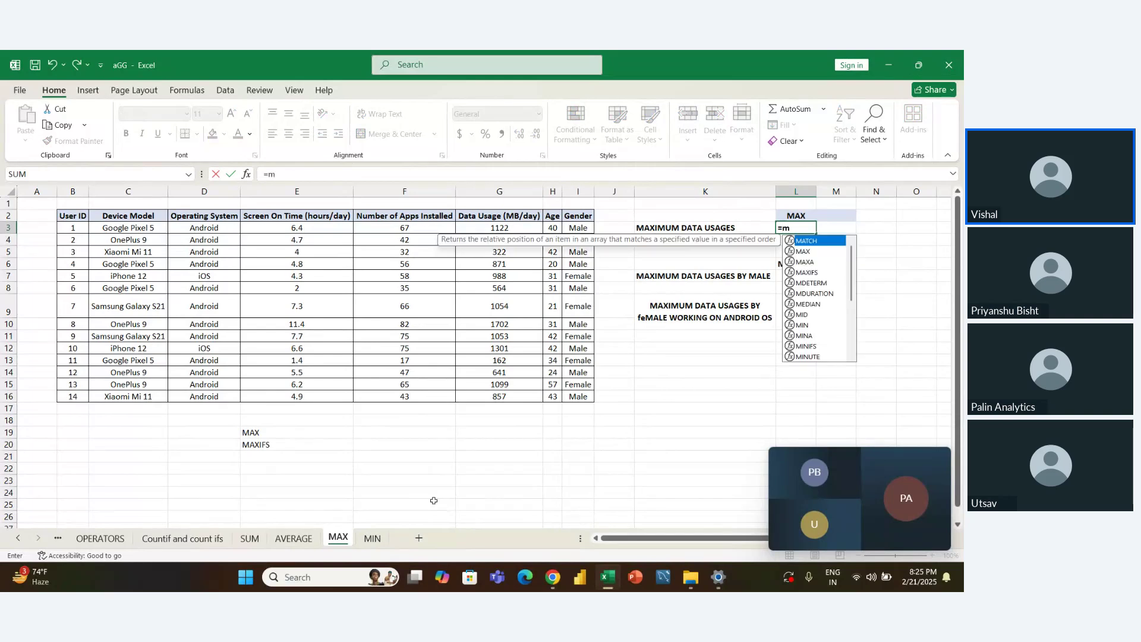
key("Left")
key("Left")
key("Left")
key("Left")
key("Left")
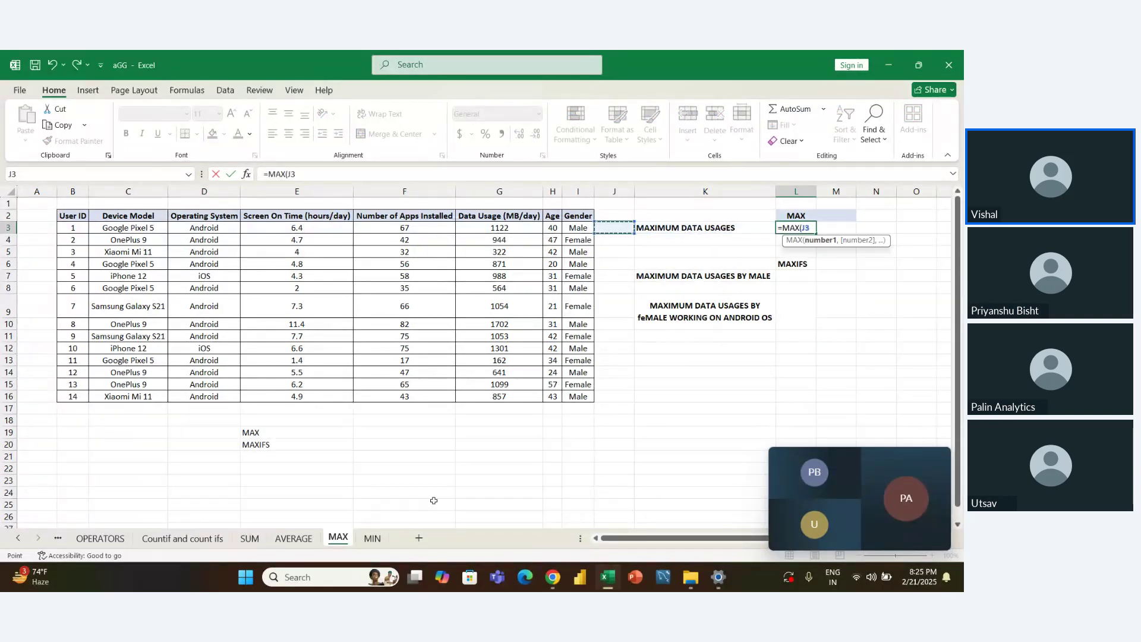
key("ctrl+shift+Down")
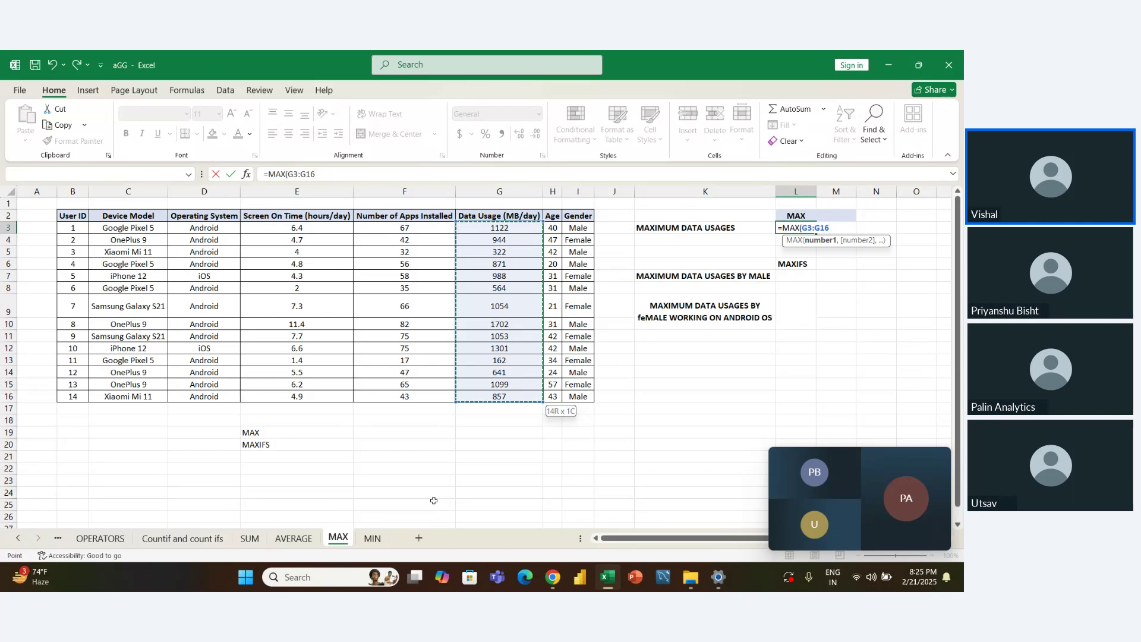
key("ctrl+Return")
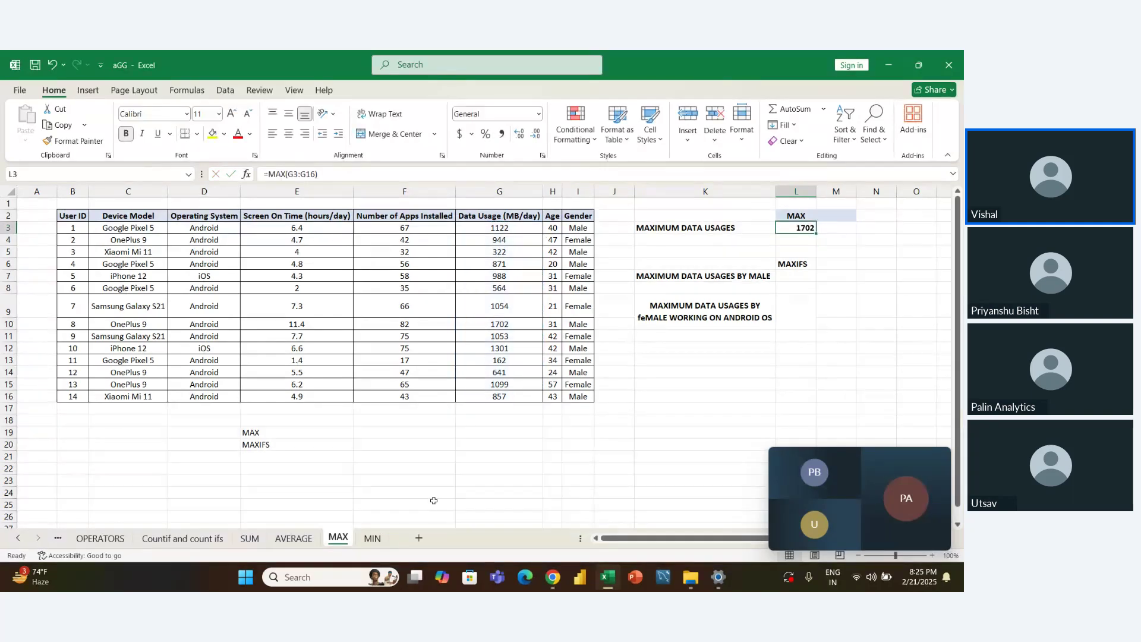
Step: Start a MAXIFS formula in cell L7 with the data usage cells G3:G16 as the maximum range
key("Down")
key("Down")
key("Down")
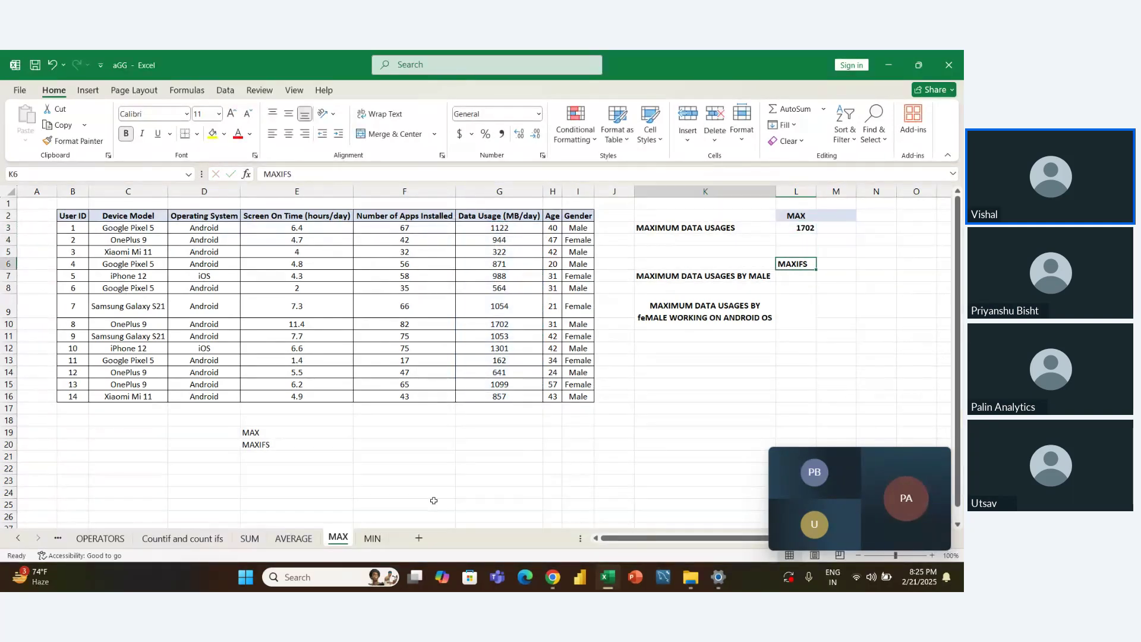
key("Left")
key("Down")
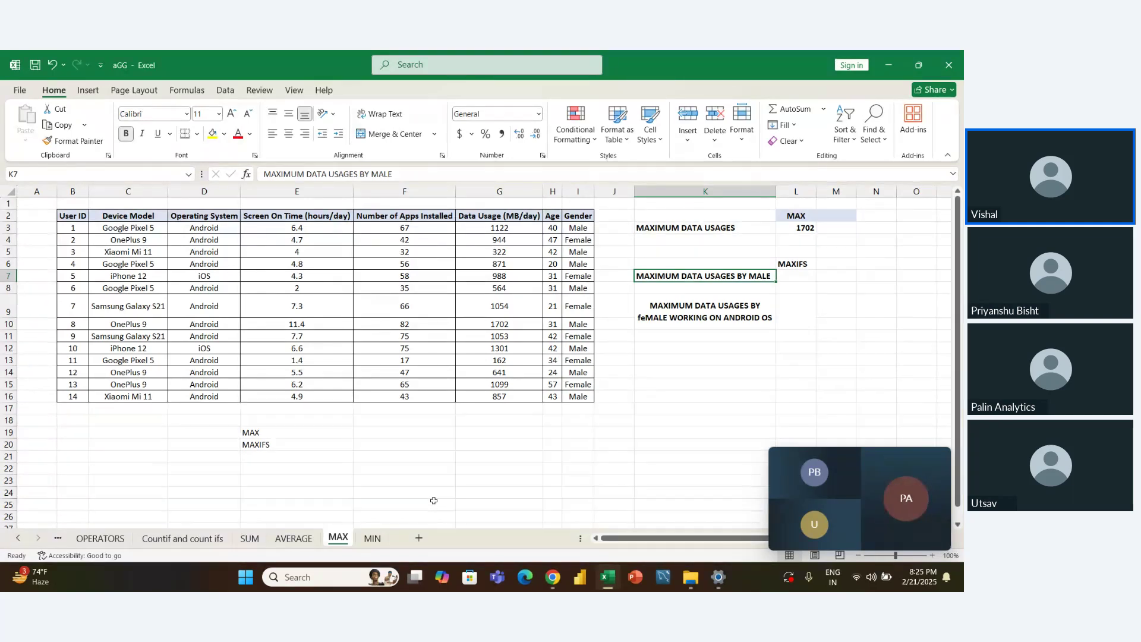
key("Right")
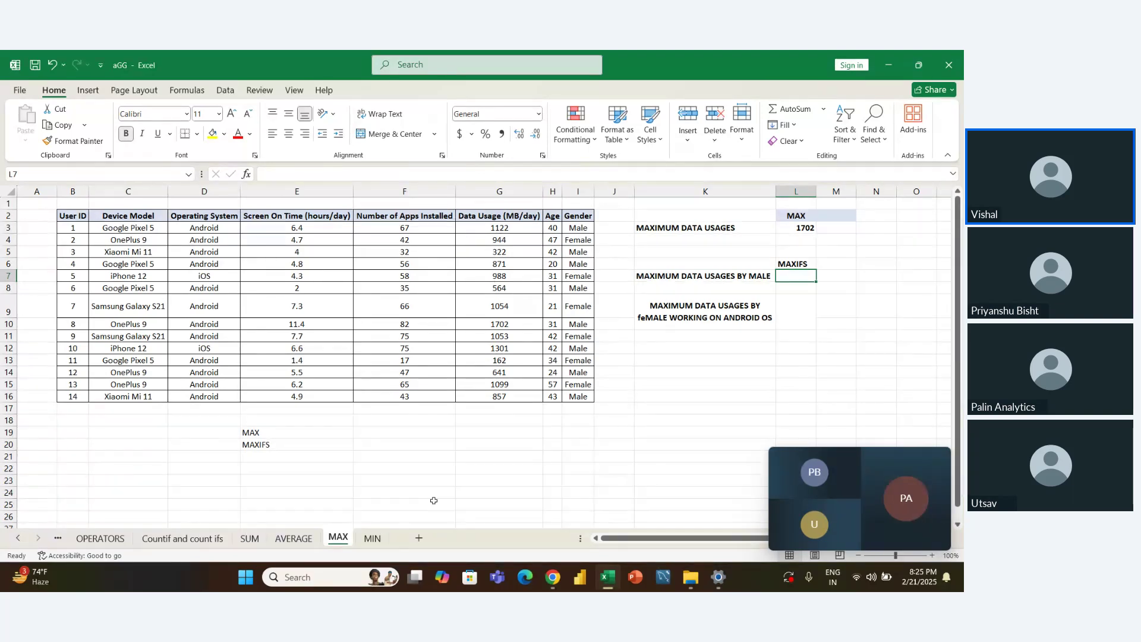
type("=ma")
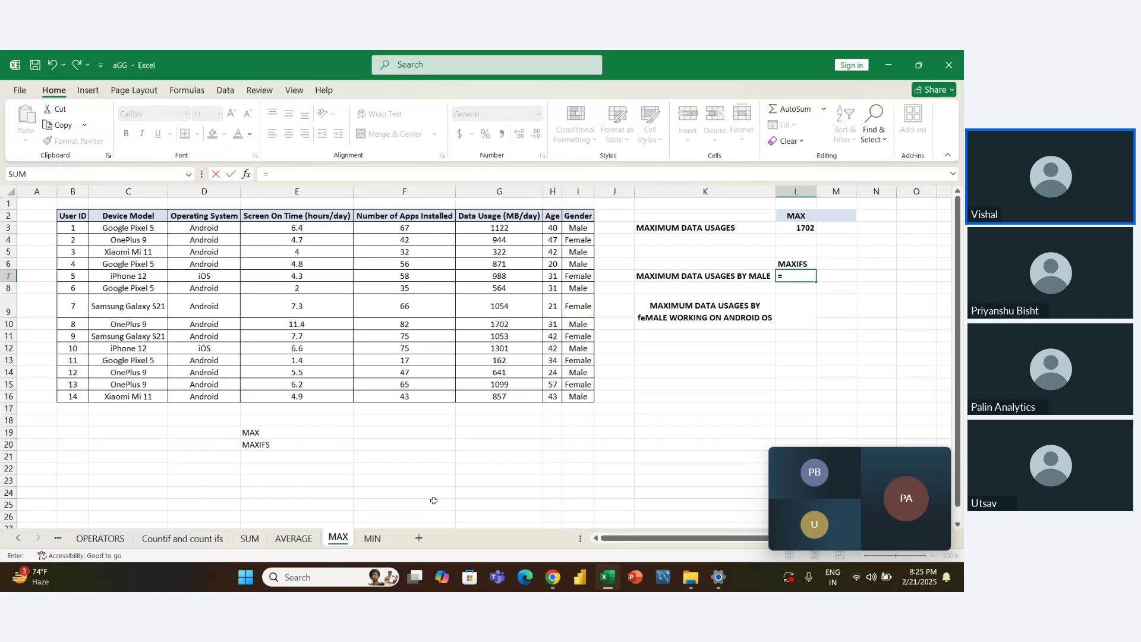
key("Down")
key("Down")
key("Down")
key("Tab")
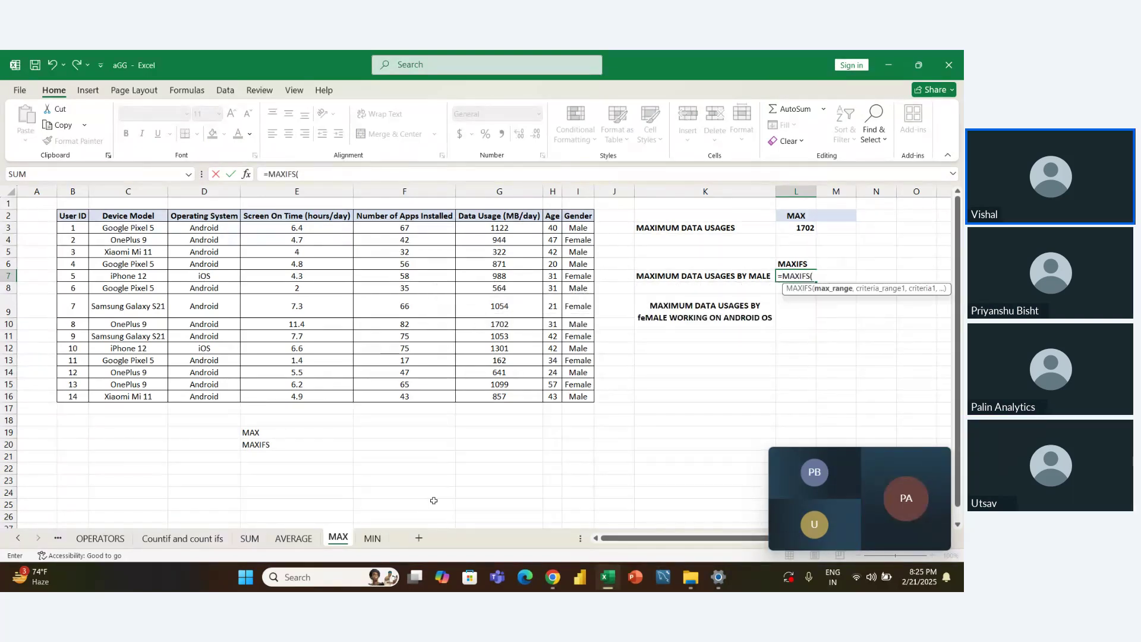
key("Left")
key("Left")
key("Left")
key("Left")
key("Left")
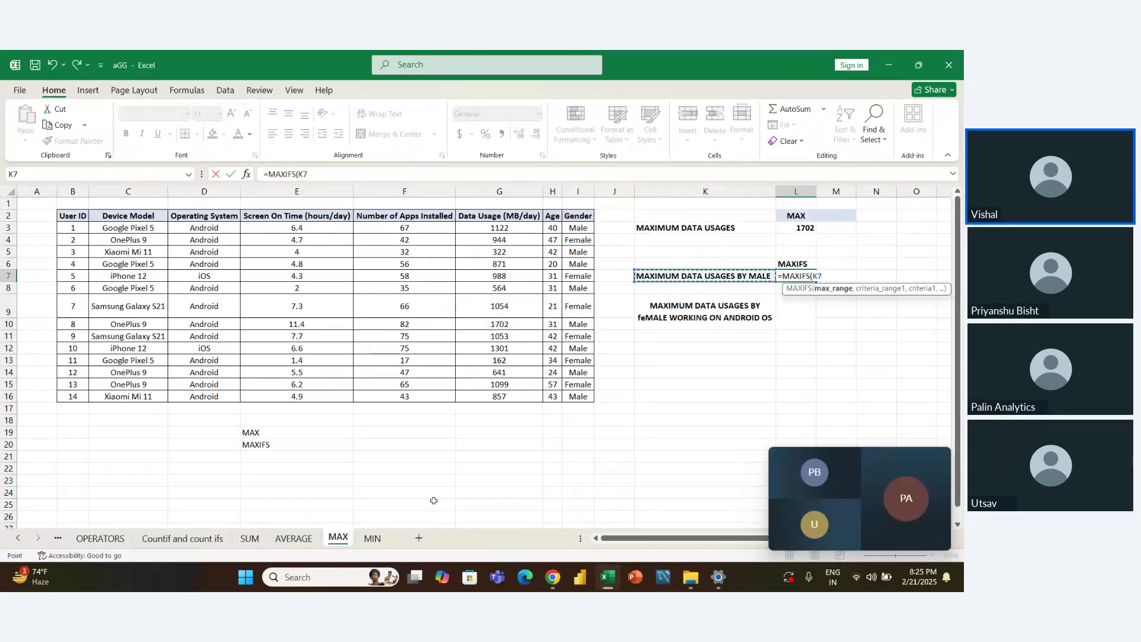
key("Up")
key("Up")
key("Up")
key("Up")
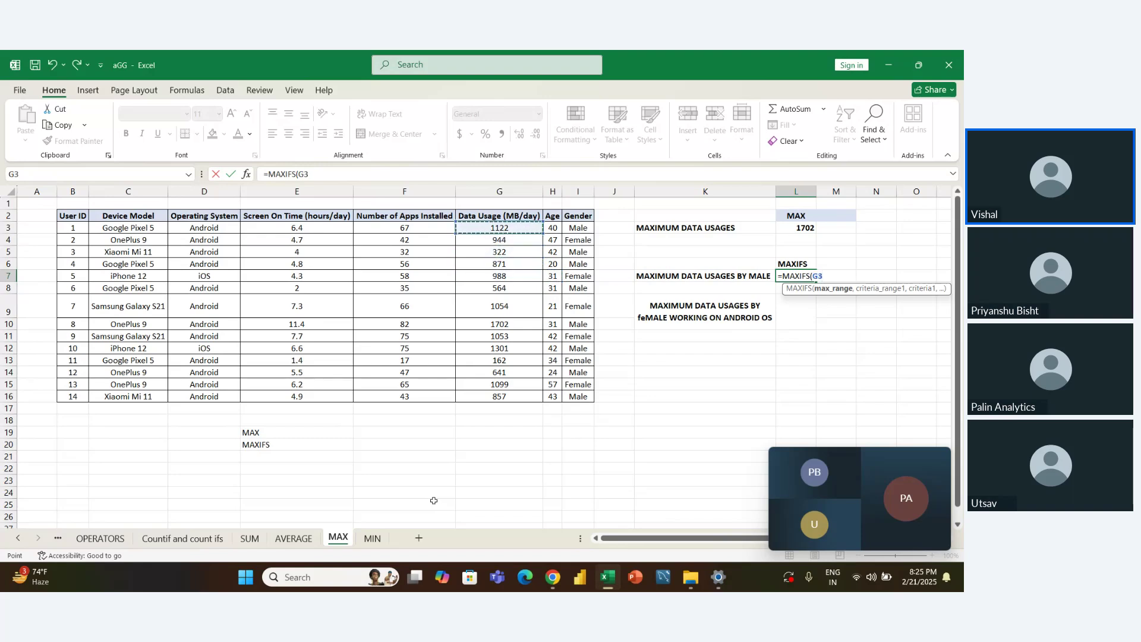
key("ctrl+shift+Down")
type(",")
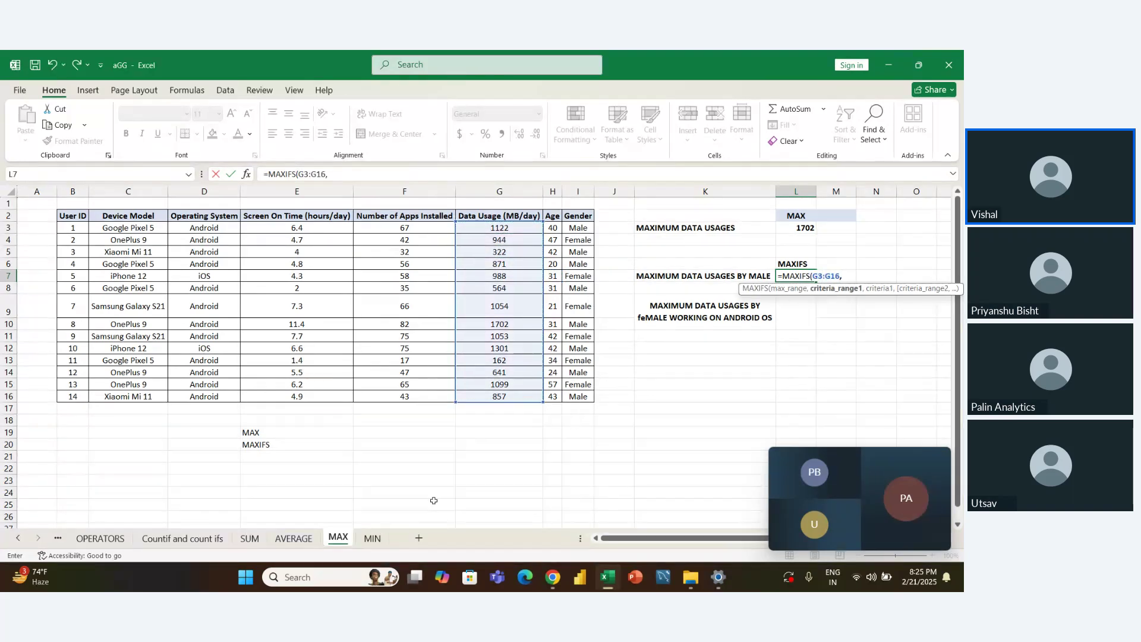
Step: Complete the L7 formula with the gender cells I3:I16 as the criteria range and the criterion "male"
key("Left")
key("Left")
key("Left")
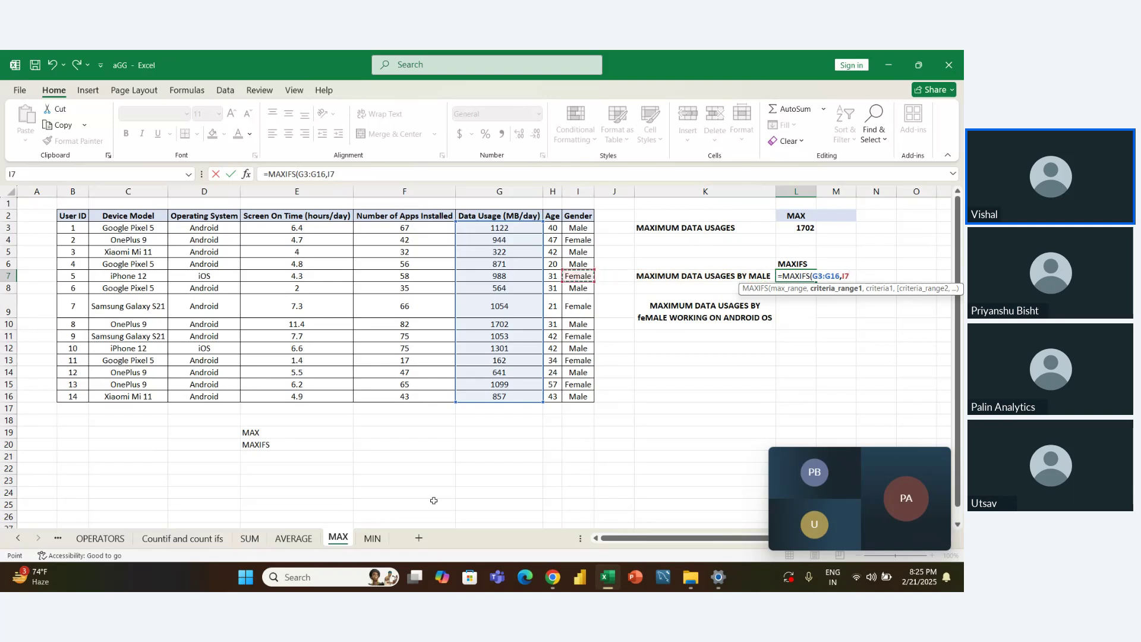
key("Up")
key("Up")
key("Up")
key("Up")
key("ctrl+shift+Down")
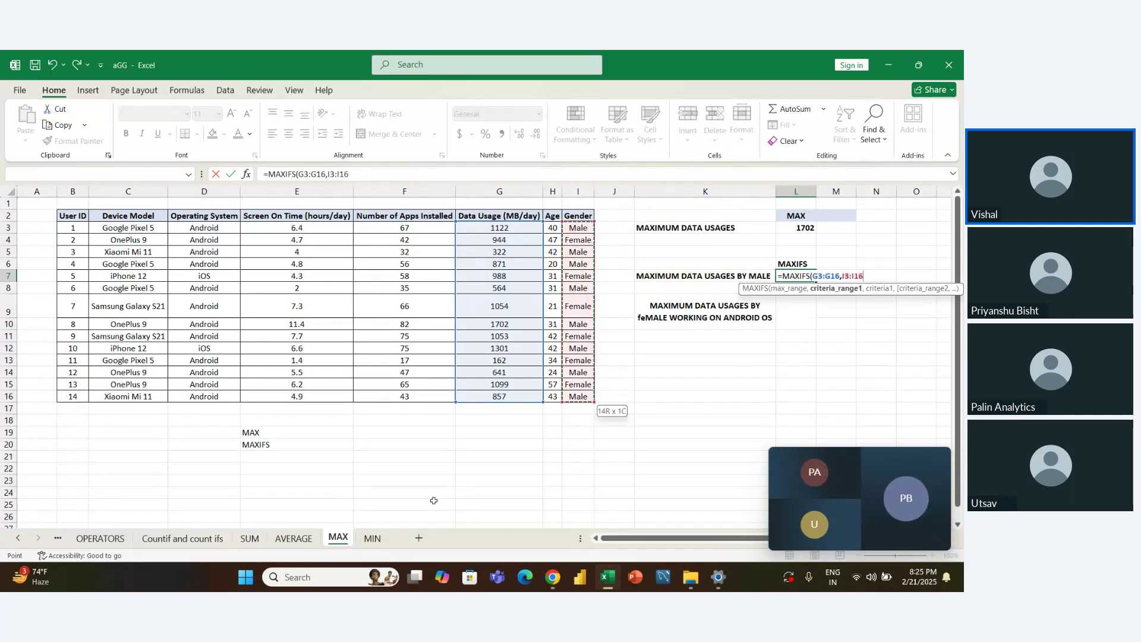
type(",")
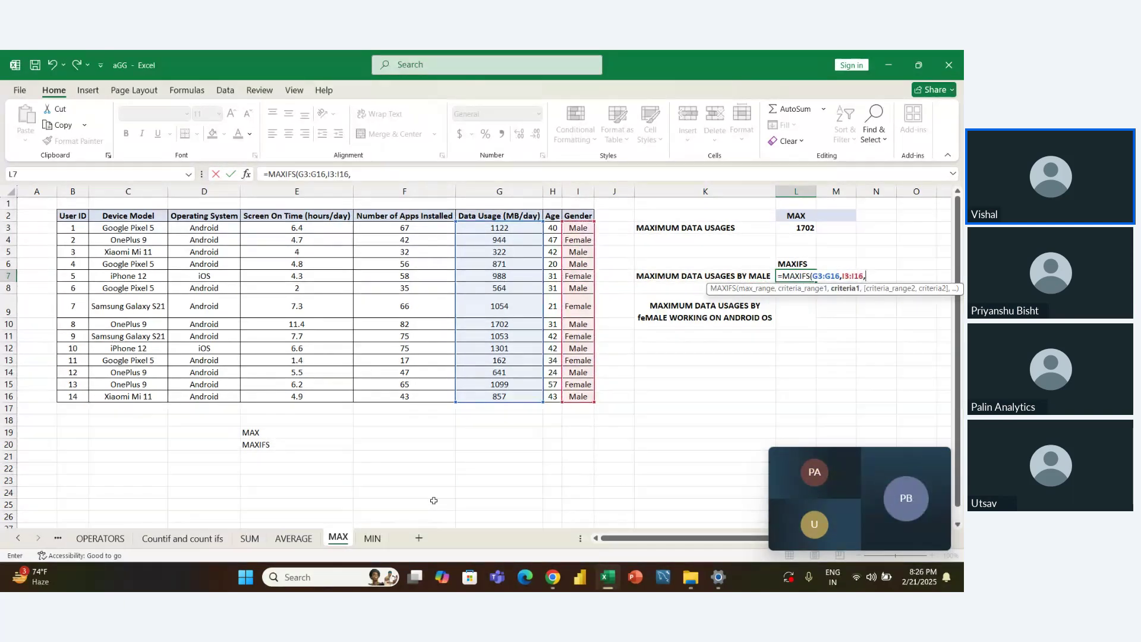
type("\"male\")")
key("Return")
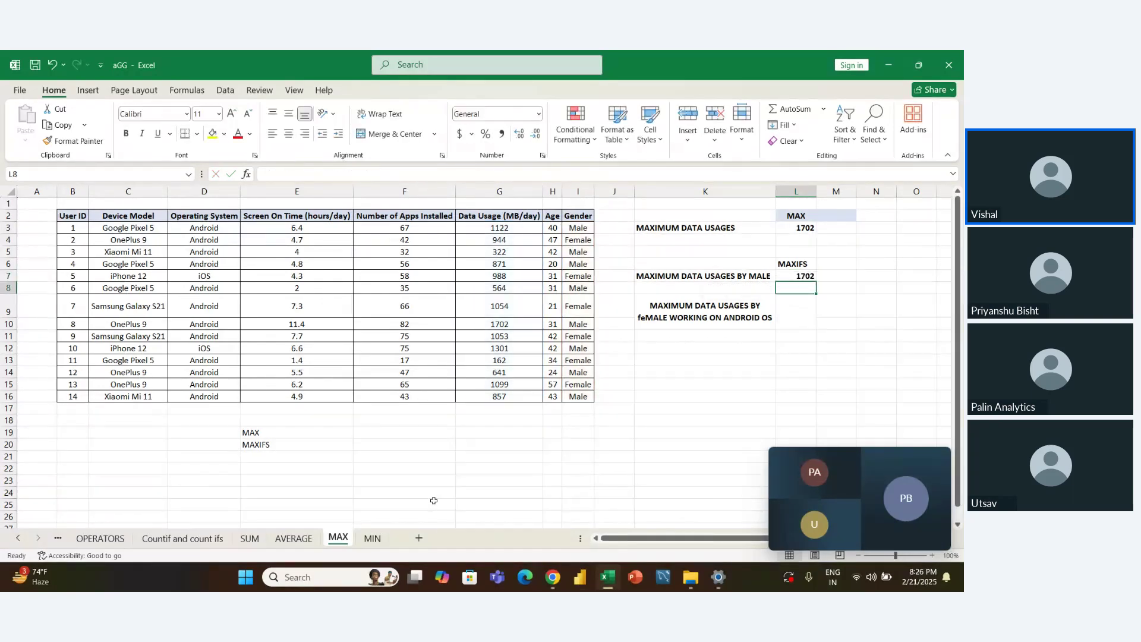
Step: Check the L7 result against the table by selecting the data usage, age and gender cells G10:I10
key("Up")
key("Left")
key("Left")
key("Left")
key("Down")
key("Down")
key("Down")
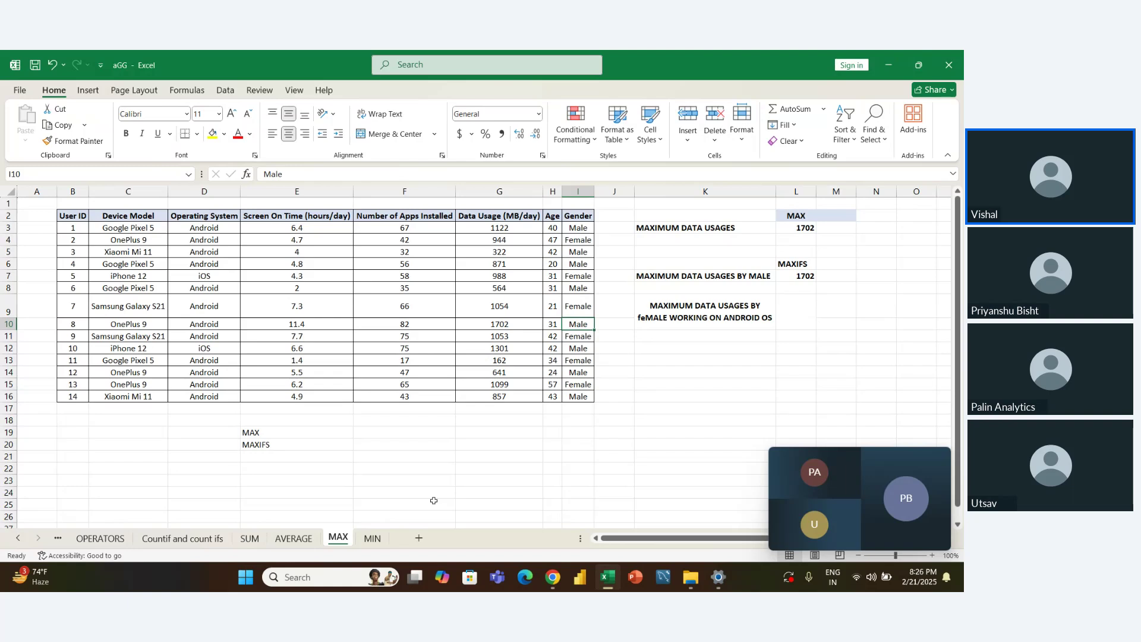
key("shift+Left")
key("shift+Left")
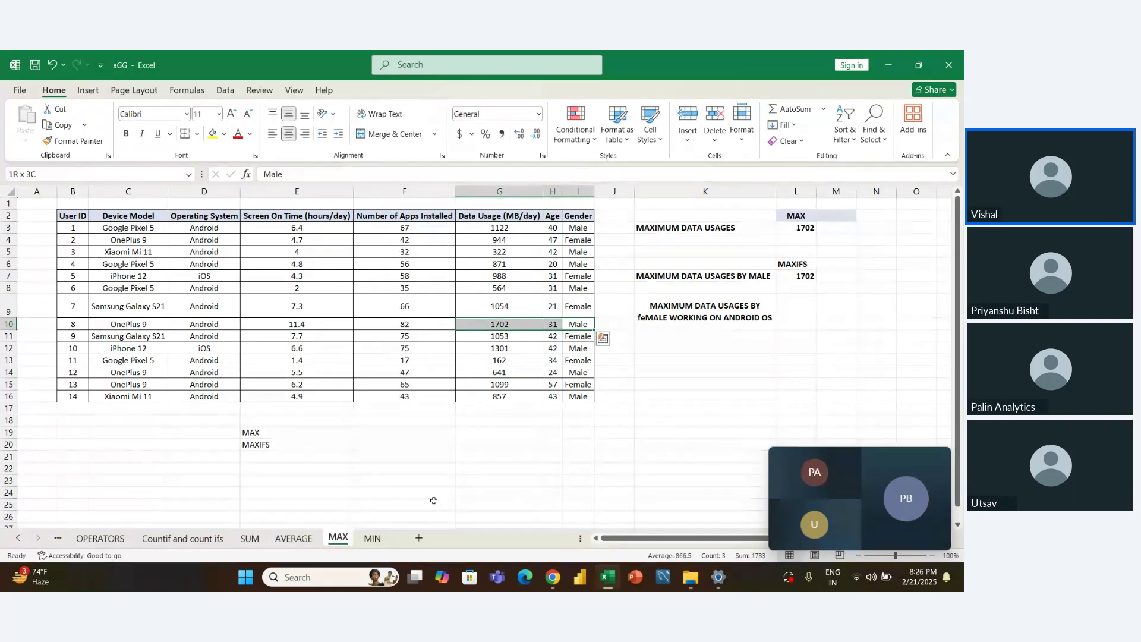
key("Right")
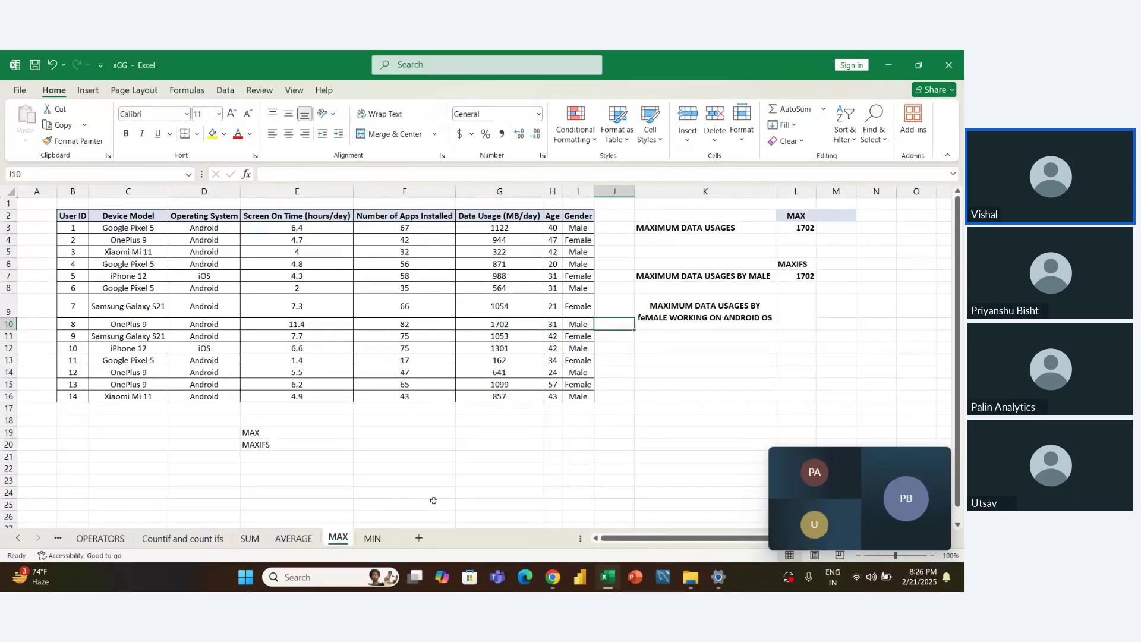
key("Right")
key("Right")
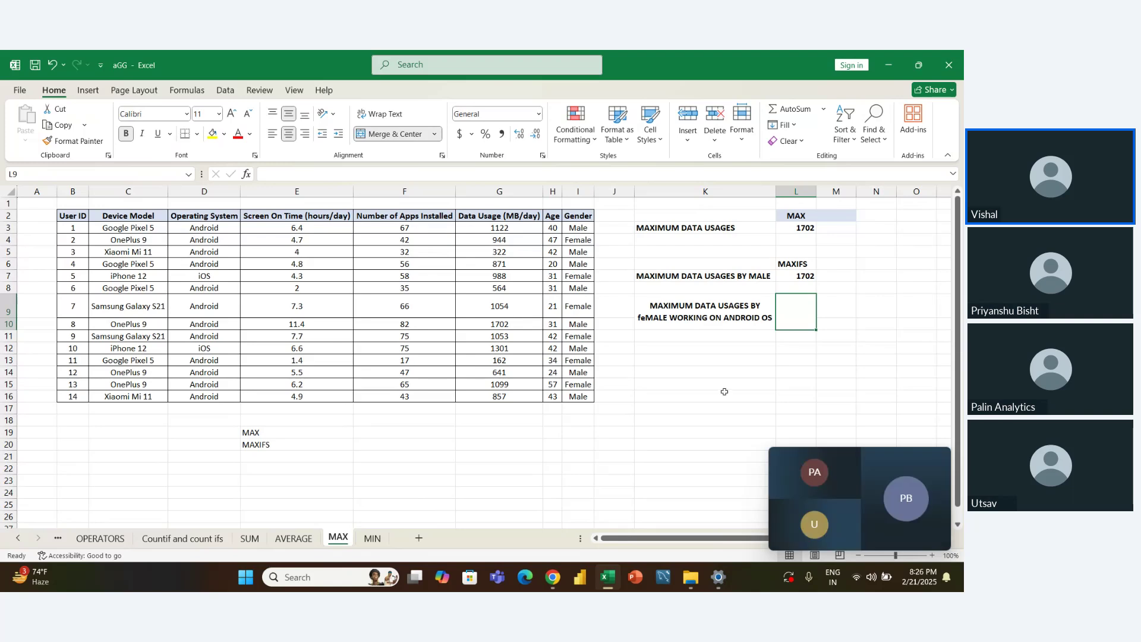
type("=")
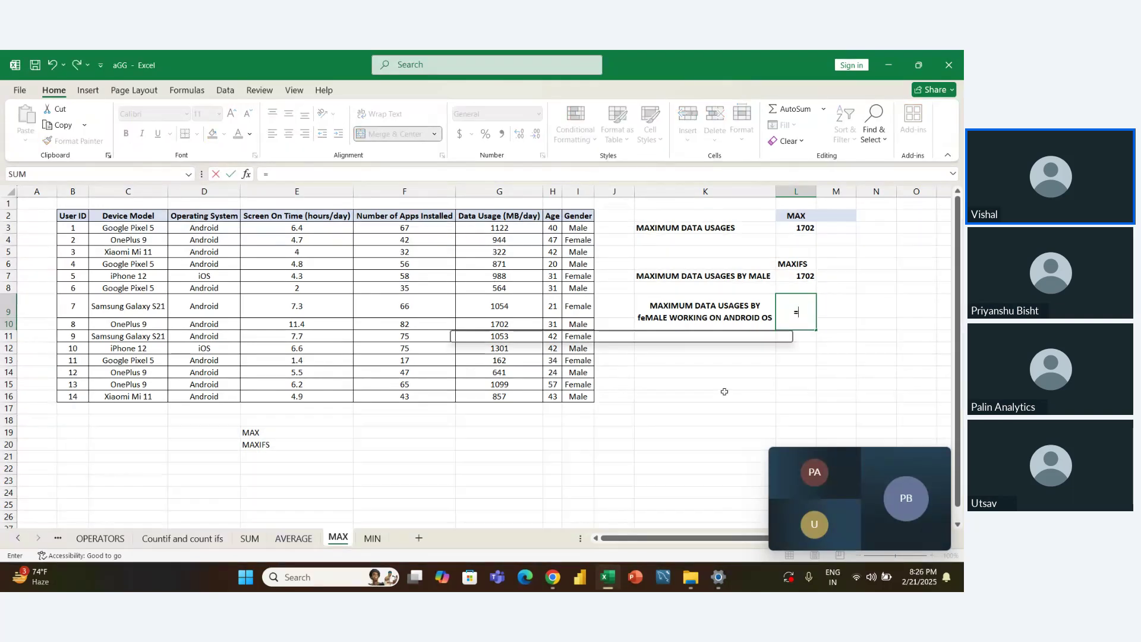
type("maxifs")
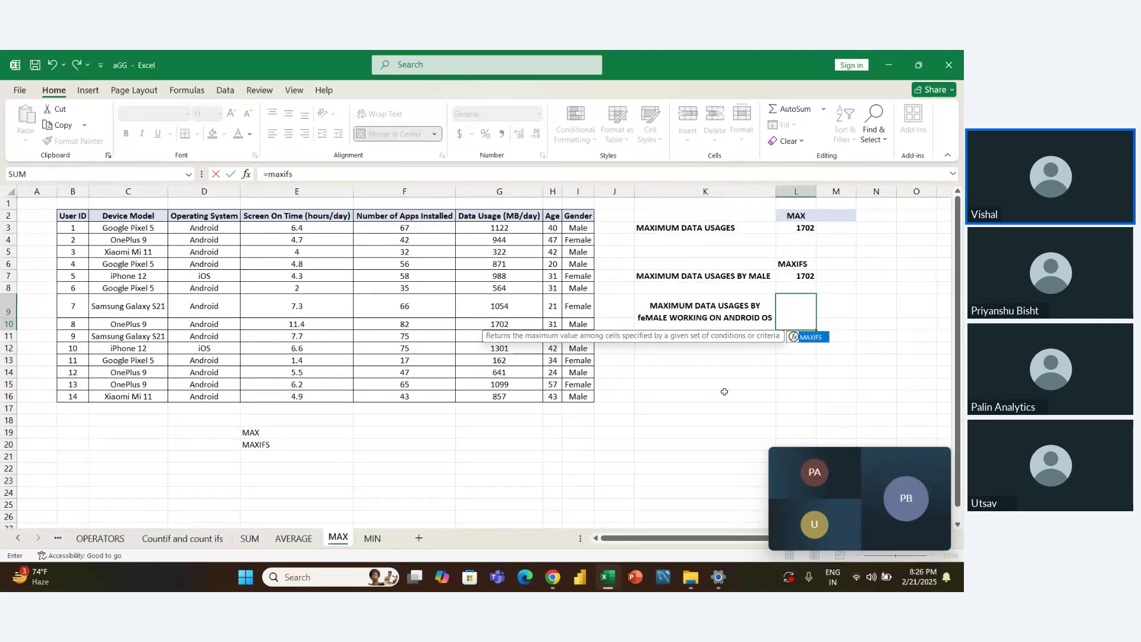
key("Tab")
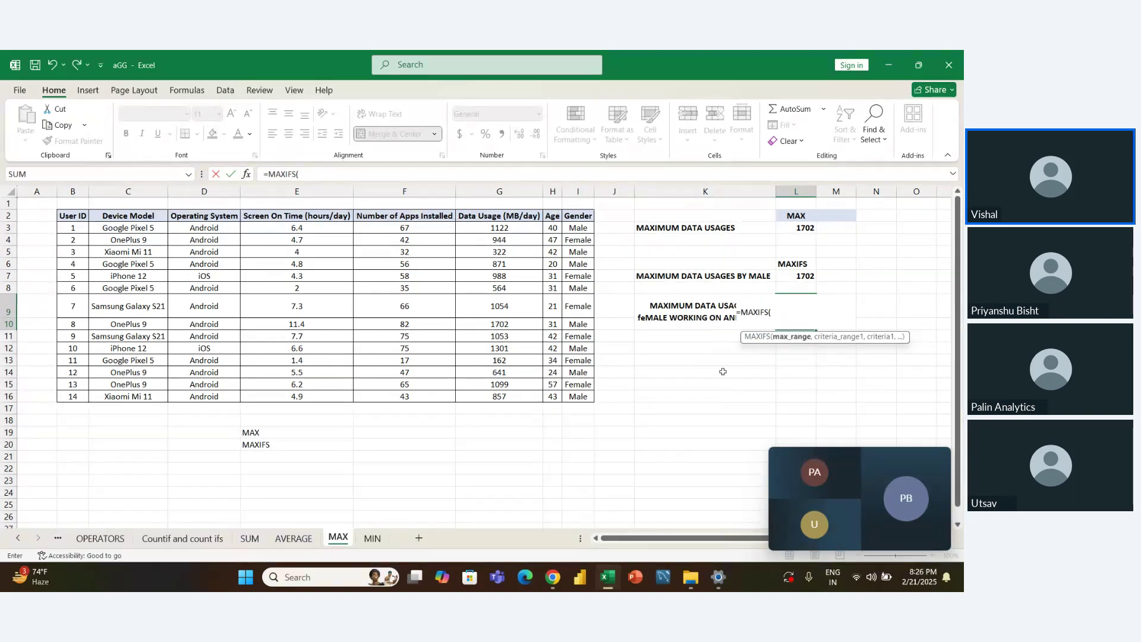
key("Escape")
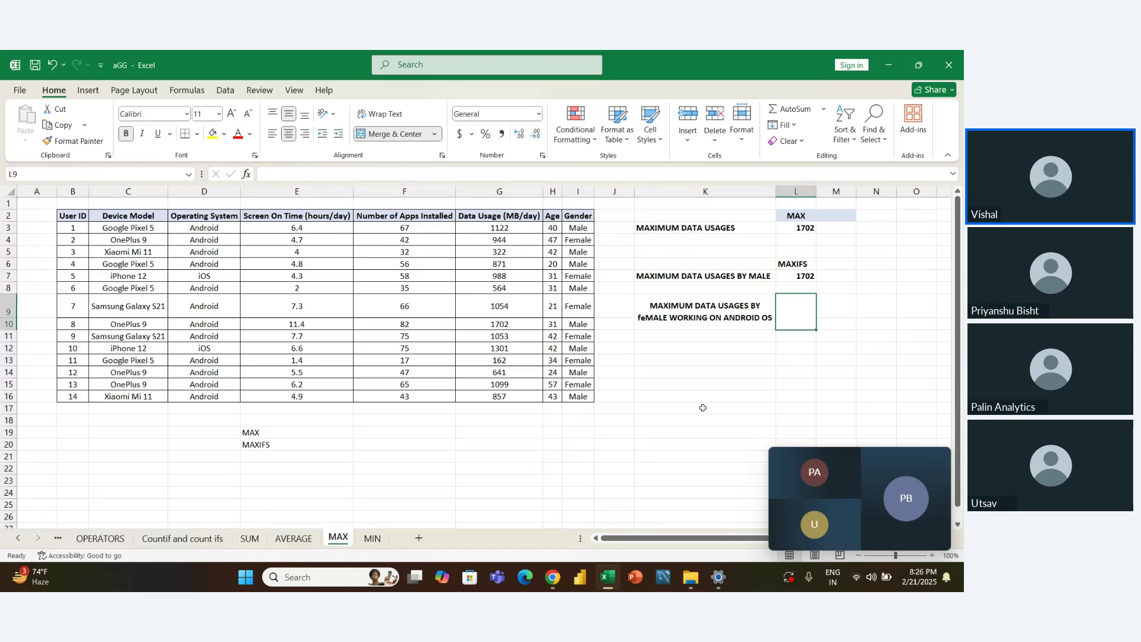
Step: Start a MAXIFS formula in cell L9 with G3:G16 as the maximum range, for females working on Android
key("Left")
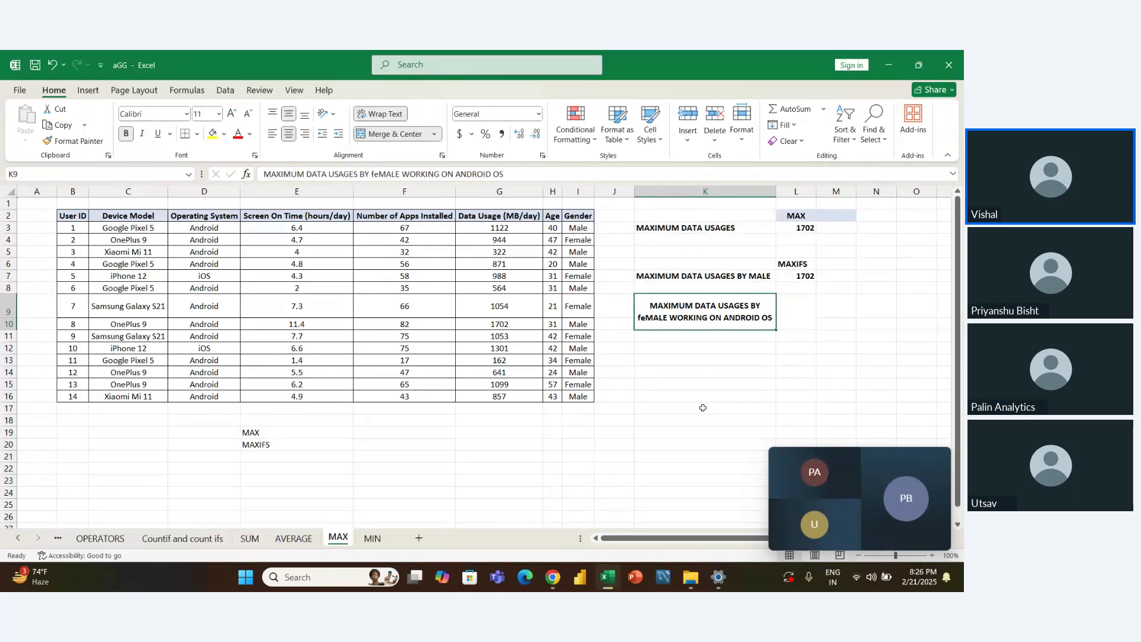
key("Right")
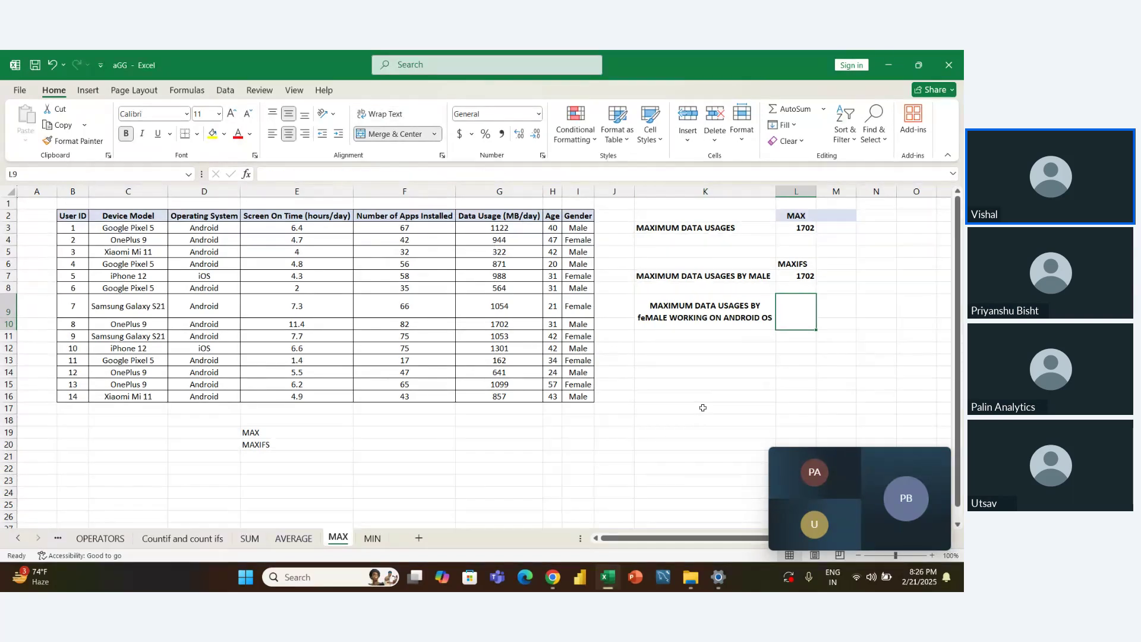
type("=maxifs")
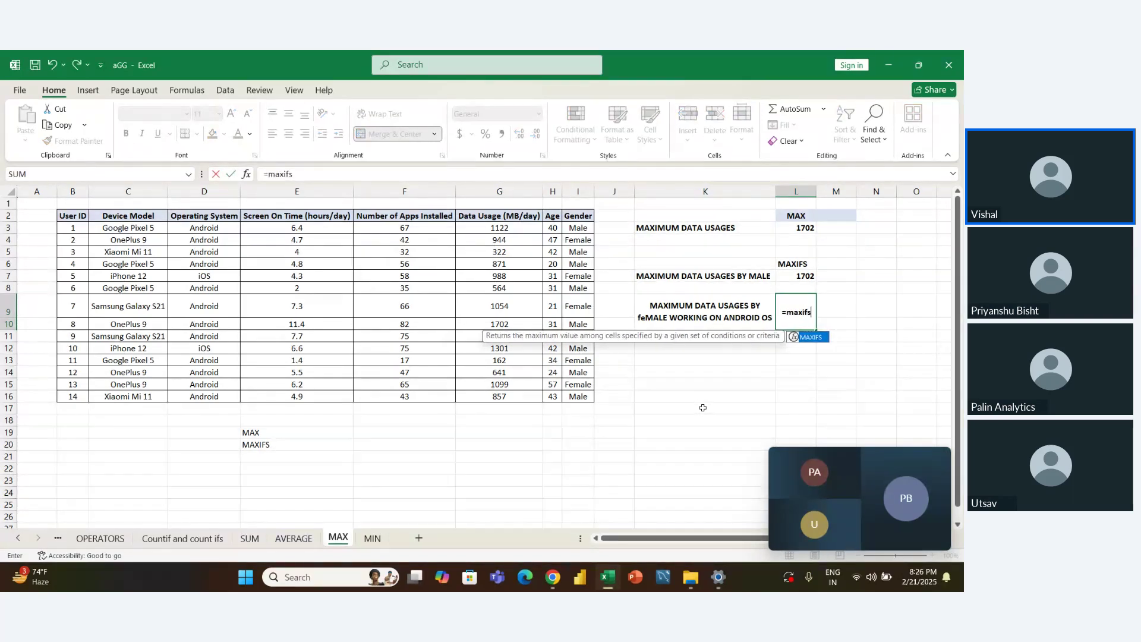
key("Tab")
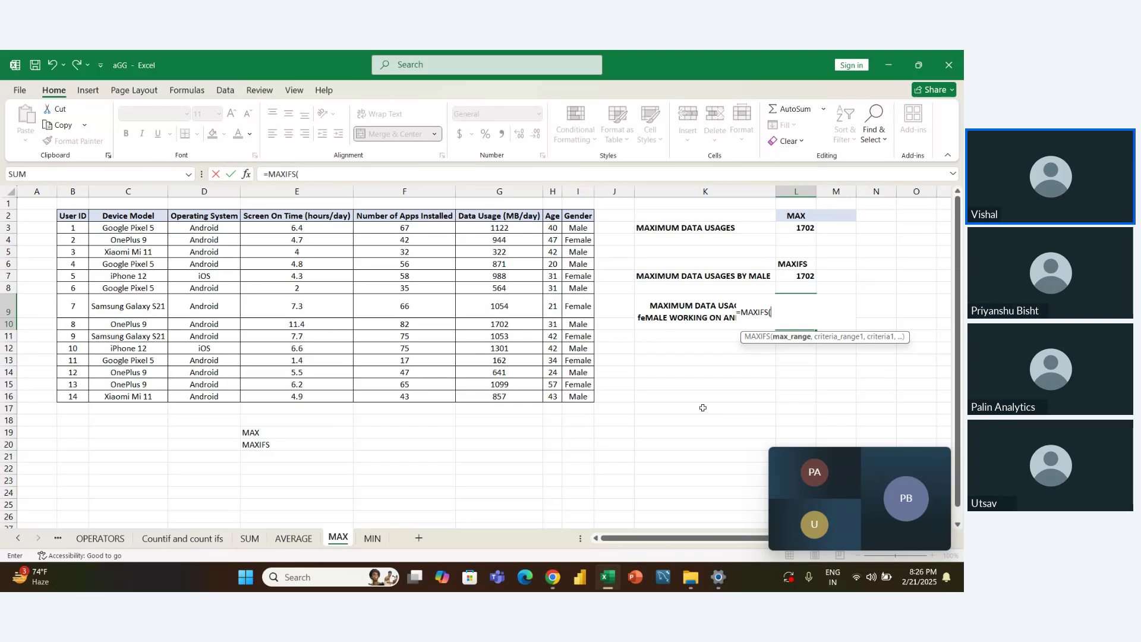
key("Left")
key("Left")
key("Left")
key("Left")
key("Up")
key("Up")
key("Left")
key("Up")
key("Up")
key("Up")
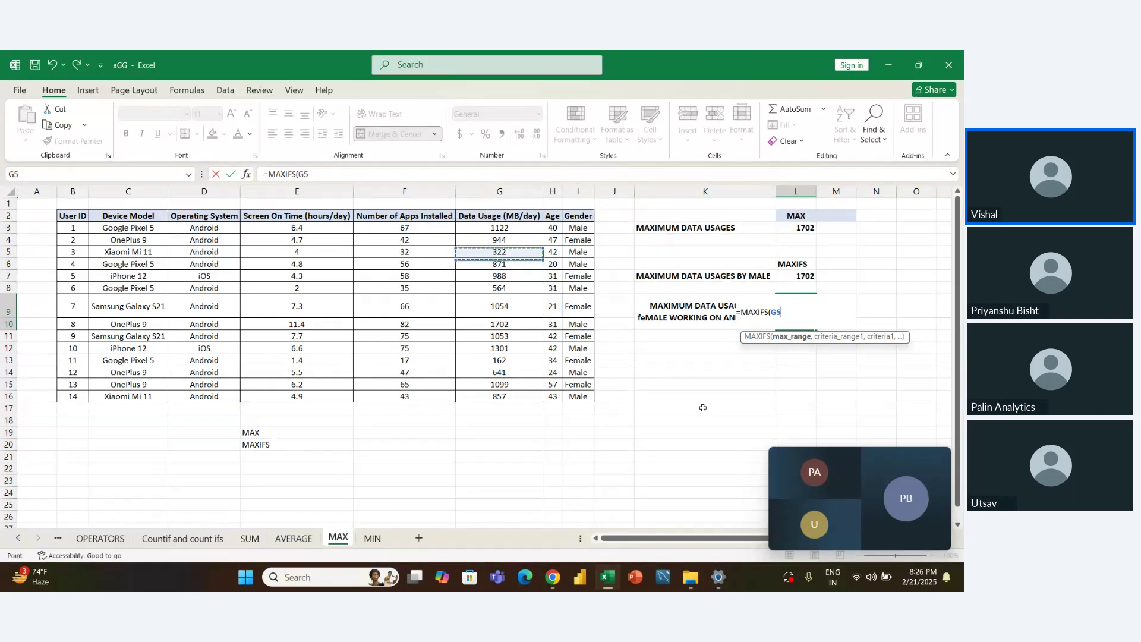
key("Up")
key("Up")
key("ctrl+shift+Down")
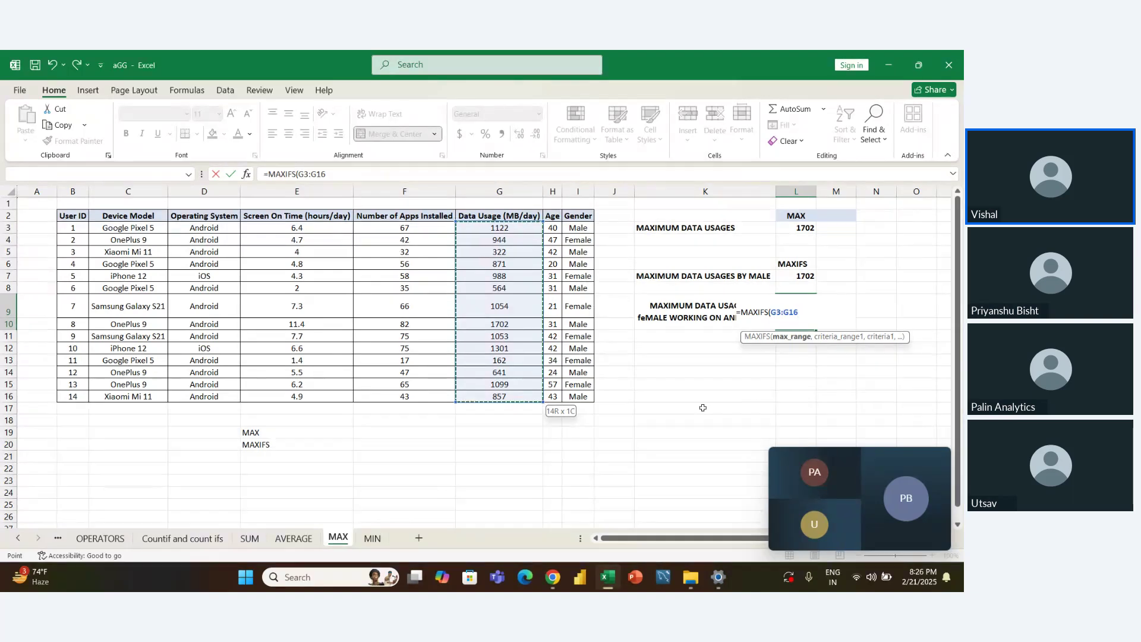
Step: Add the gender cells I3:I16 to the L9 MAXIFS formula as the first criteria range with the criterion "female"
type(",")
key("Left")
key("Left")
key("Left")
key("Up")
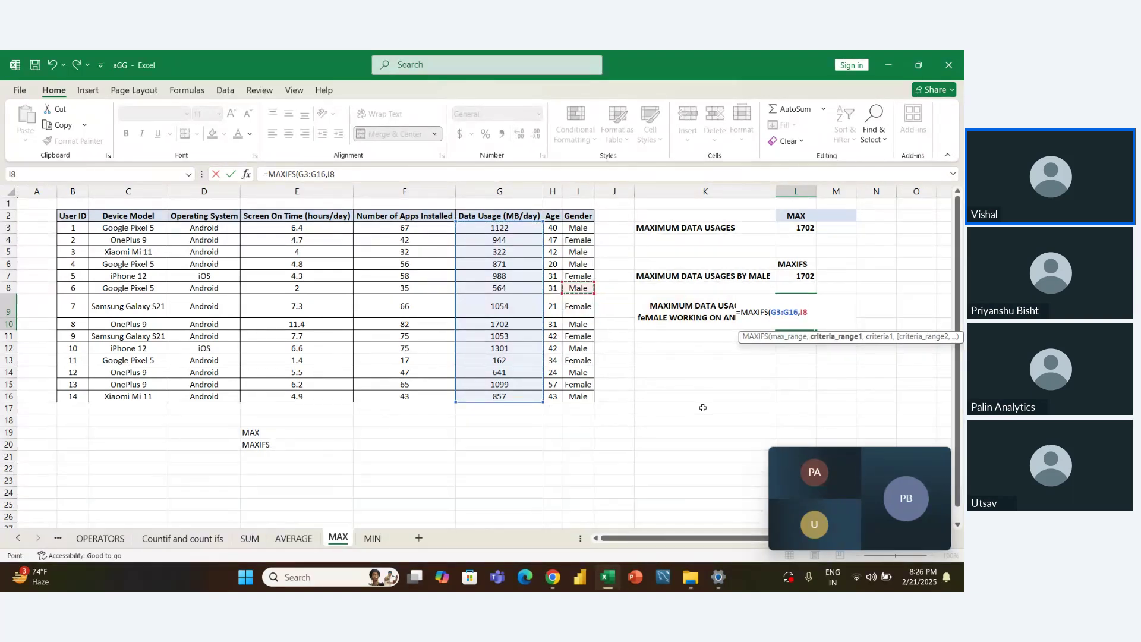
key("Up")
key("Up")
key("Up")
key("Up")
key("Up")
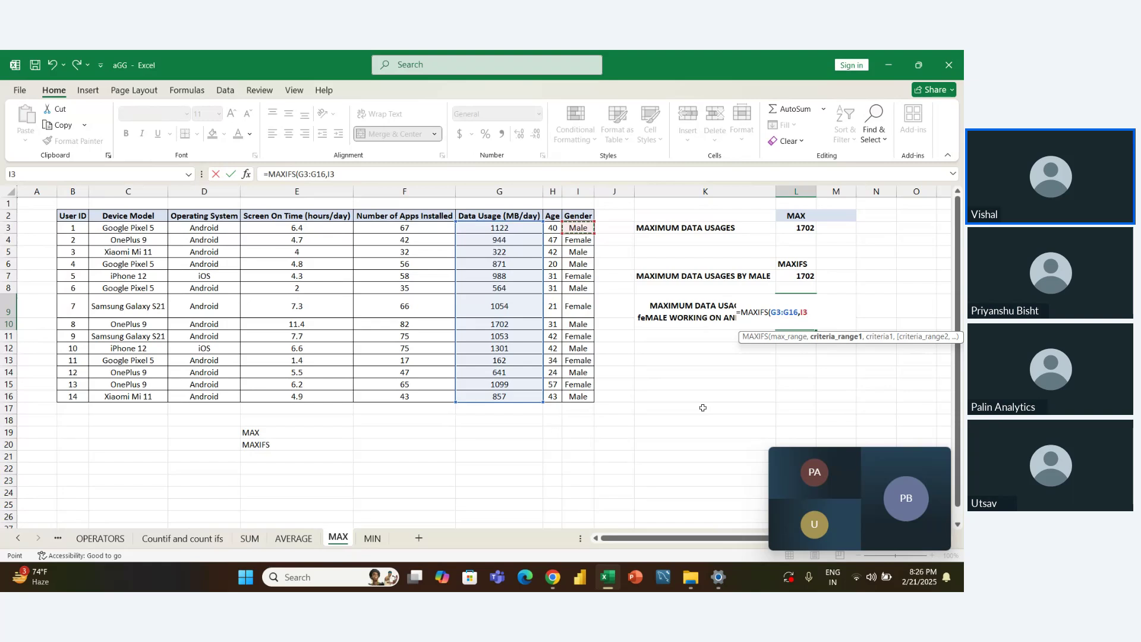
key("Left")
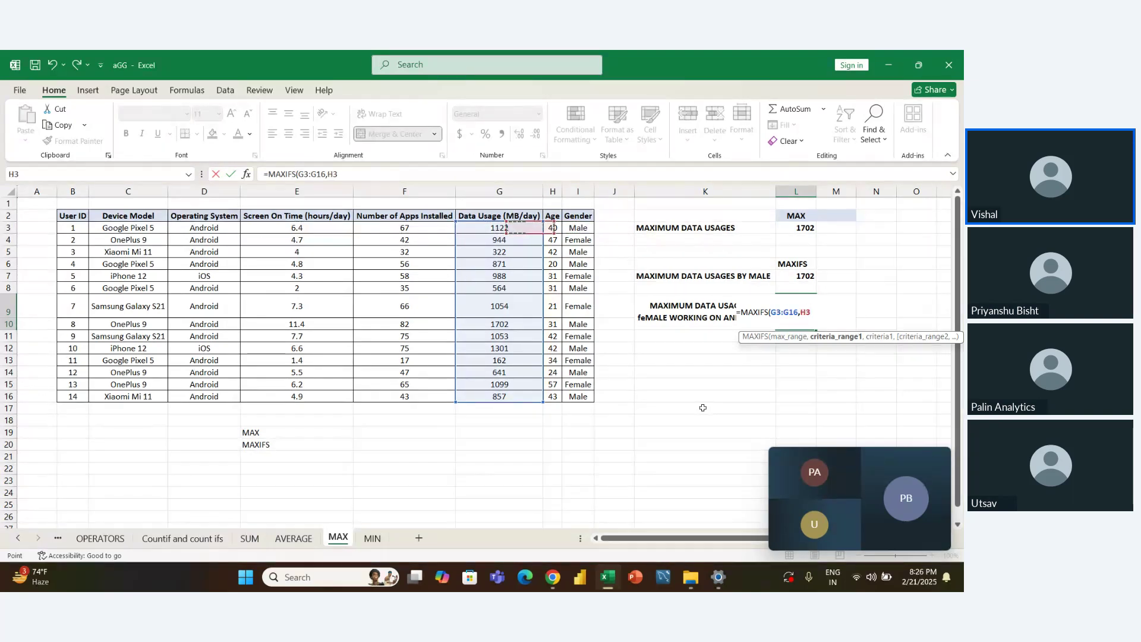
key("Right")
key("ctrl+shift+Down")
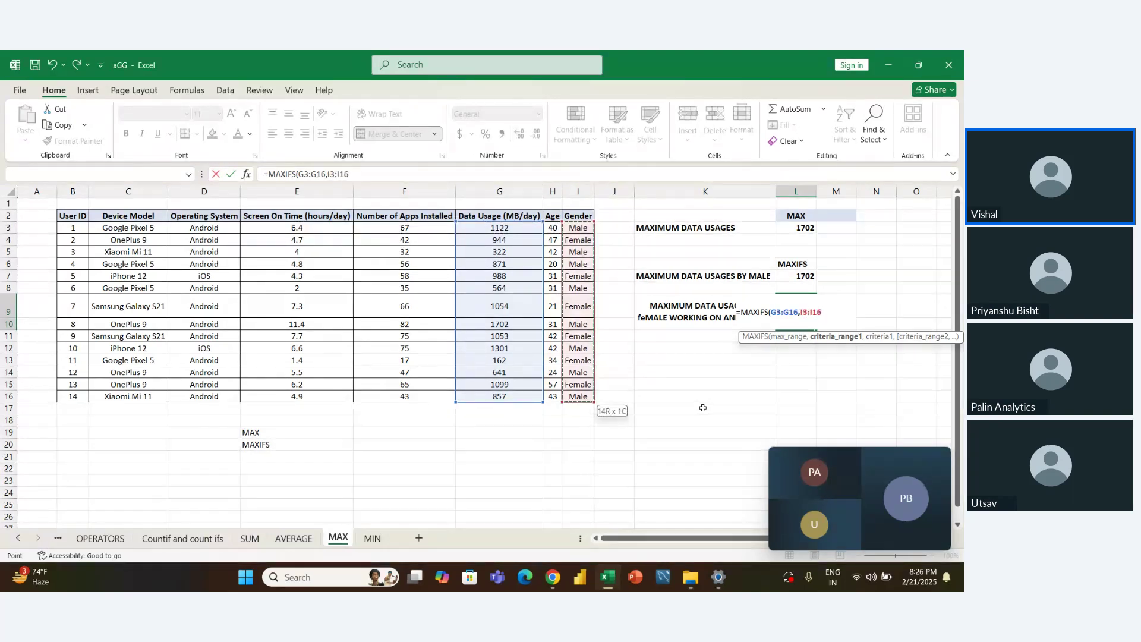
type(",\"female")
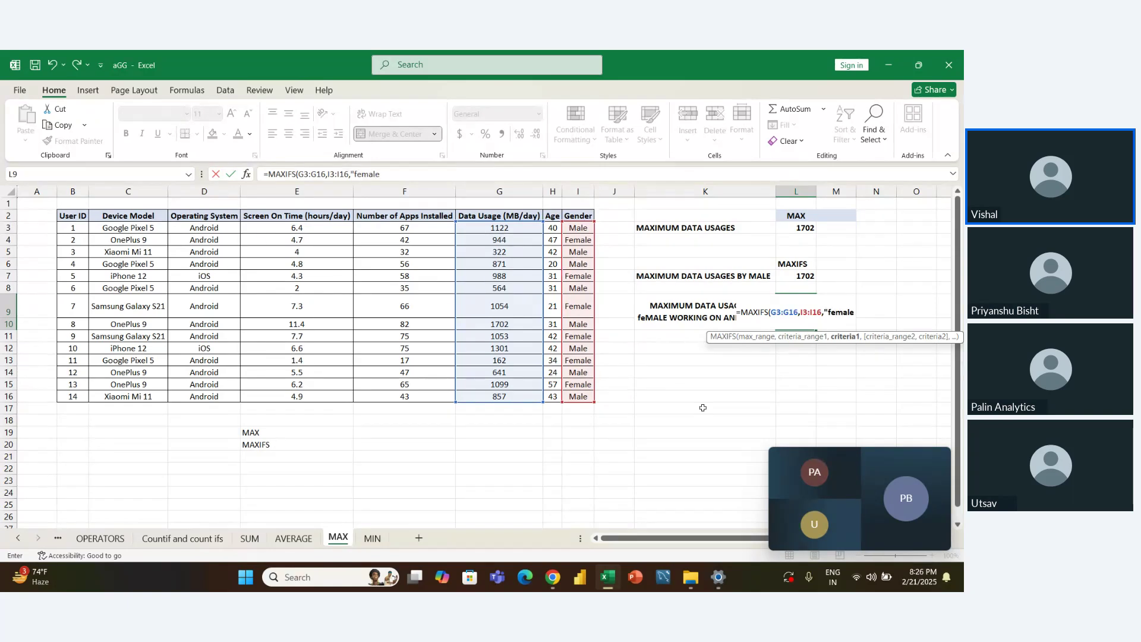
Step: Complete the L9 formula with the operating system cells D3:D16 as the second criteria range and the criterion "android"
type("\",")
key("Left")
key("Left")
key("Left")
key("Left")
key("Left")
key("Left")
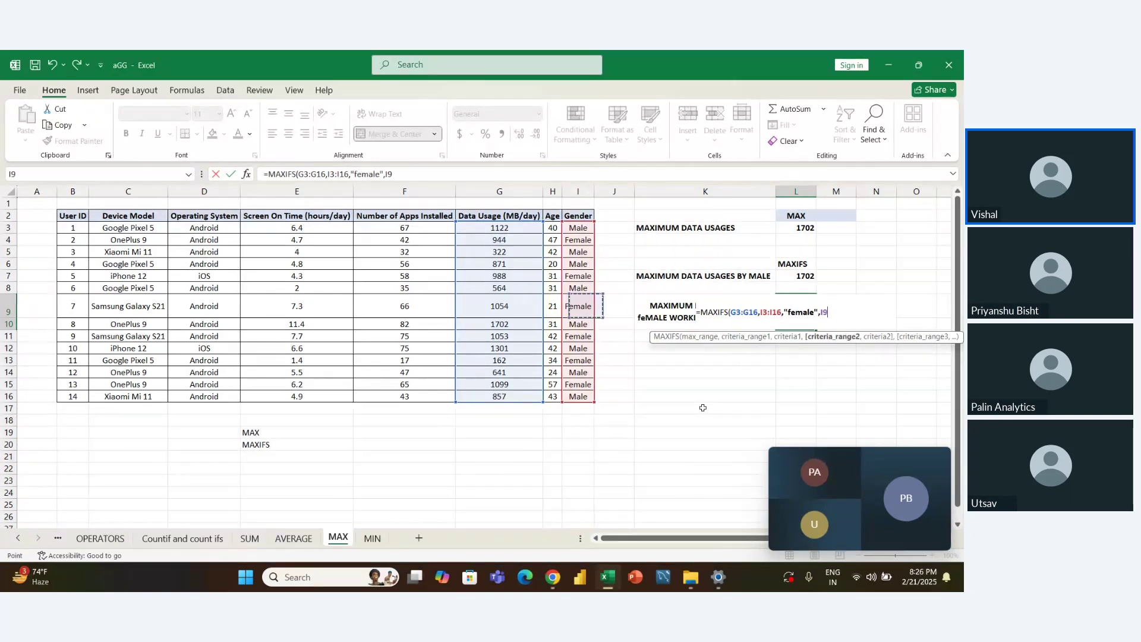
key("Left")
key("Left")
key("Up")
key("Up")
key("Up")
key("Up")
key("Up")
key("Up")
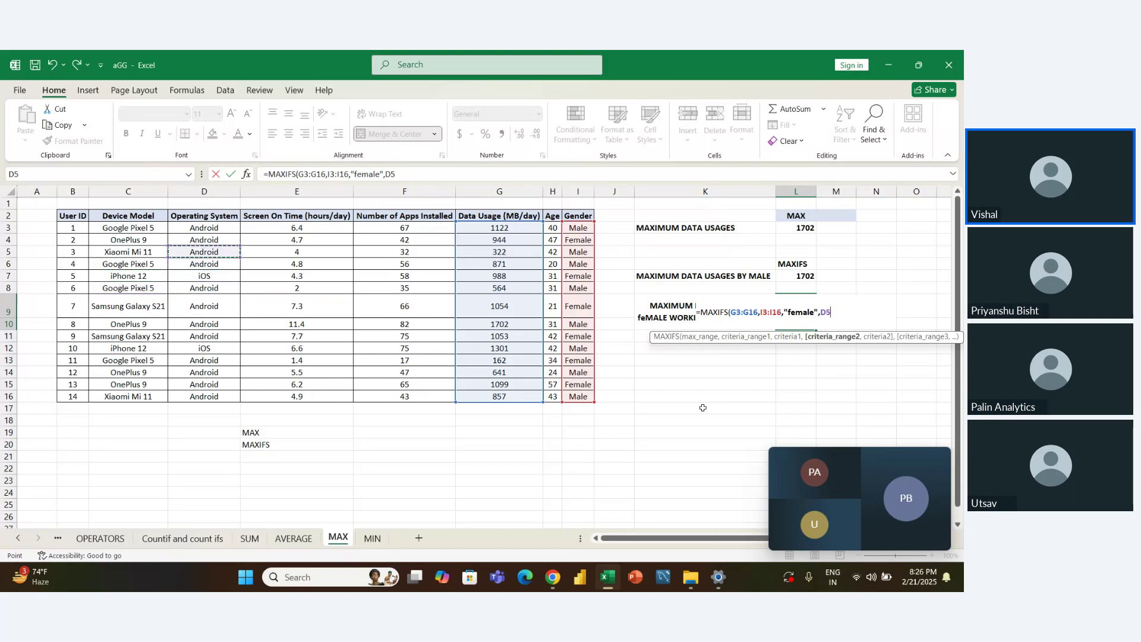
key("ctrl+shift+Down")
type(",")
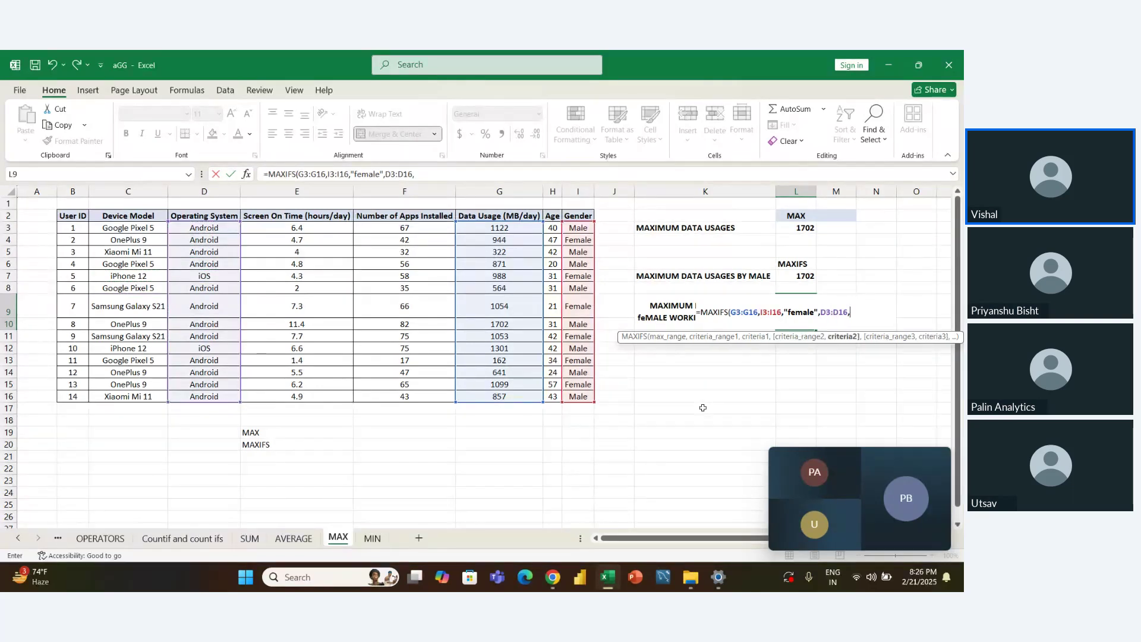
type("\"android")
key("ctrl+Return")
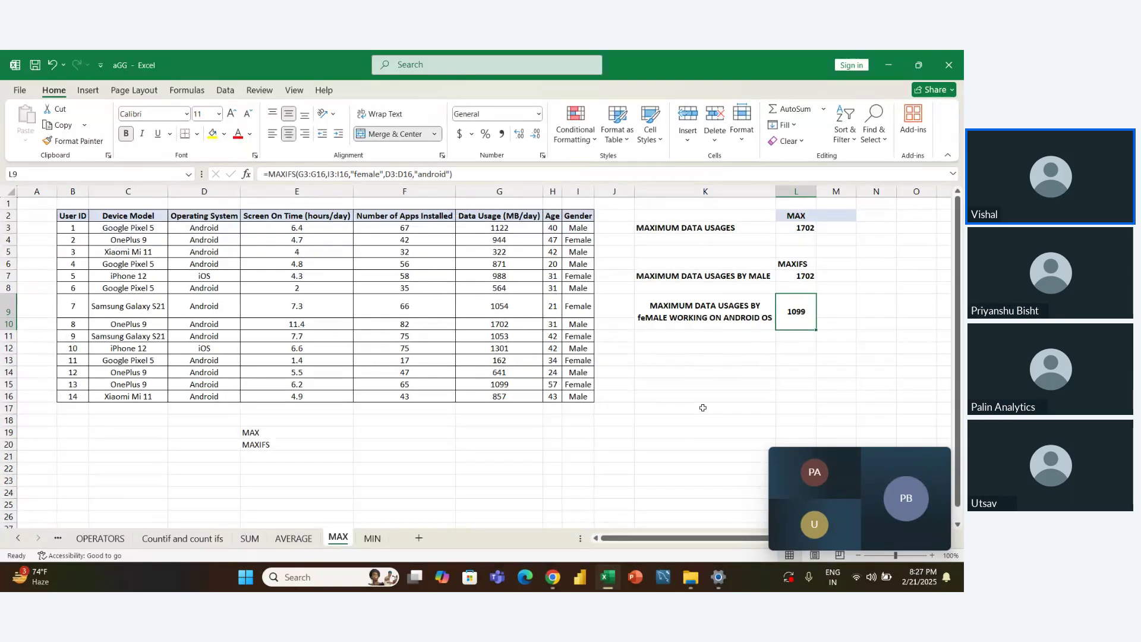
Step: Check the L9 result against the values in the table's Data Usage column
key("Left")
key("Left")
key("Left")
key("Left")
key("Left")
key("Up")
key("Up")
key("Up")
key("Up")
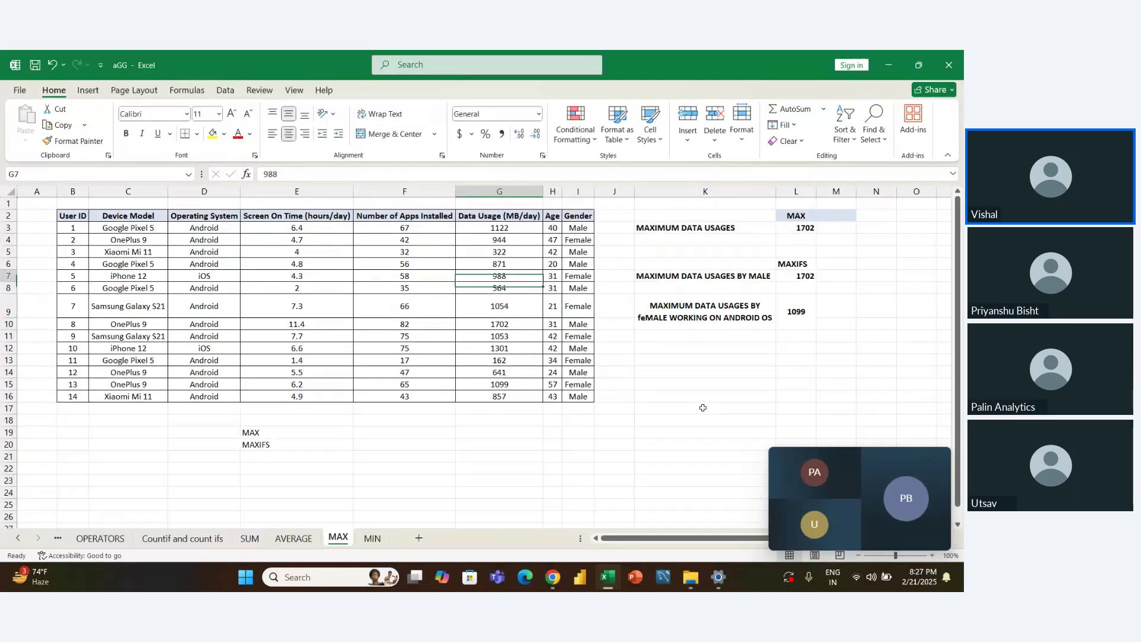
key("Down")
key("Down")
key("Down")
key("Down")
key("Down")
key("Down")
key("Down")
key("Down")
key("Down")
key("Down")
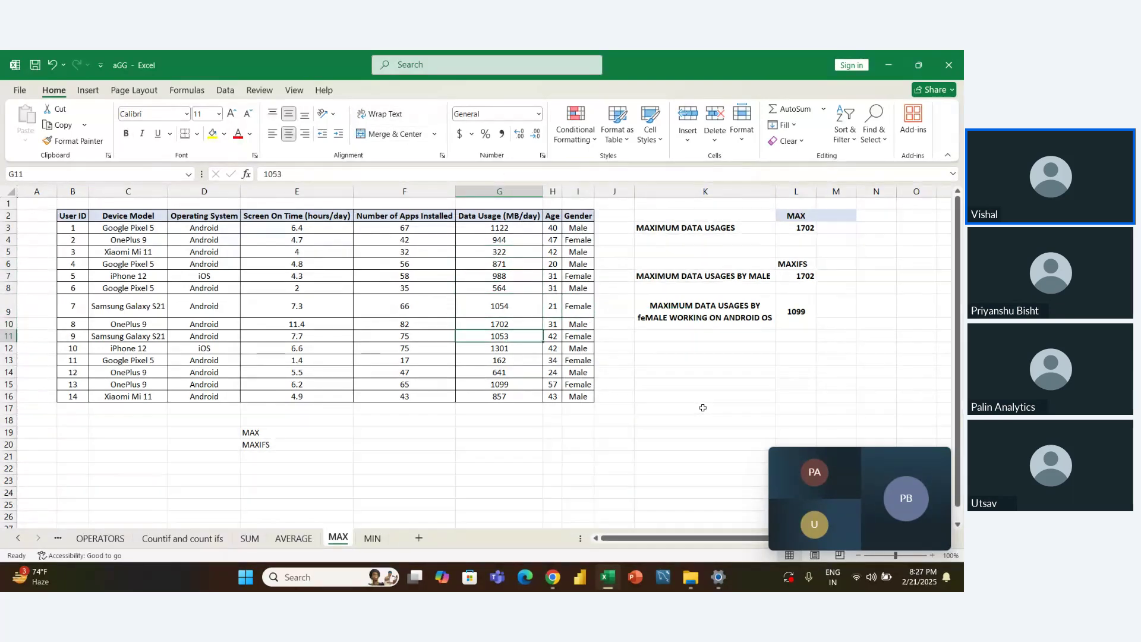
key("Down")
key("Down")
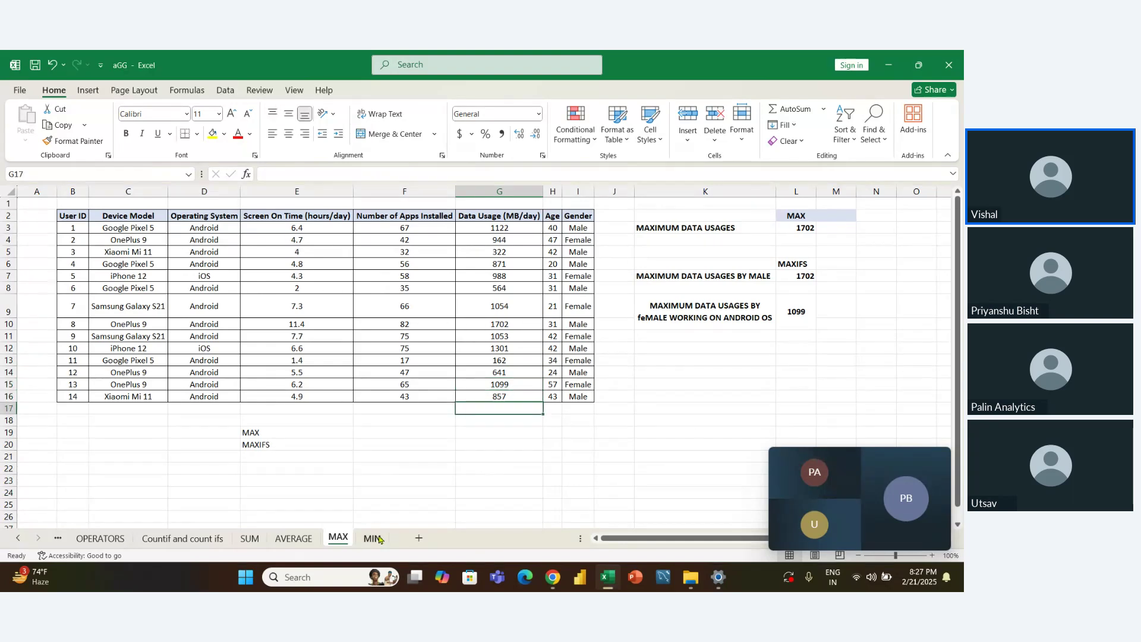
Step: Open the MIN sheet and clear the existing formula from cell F19
left_click(380, 540)
left_click(432, 489)
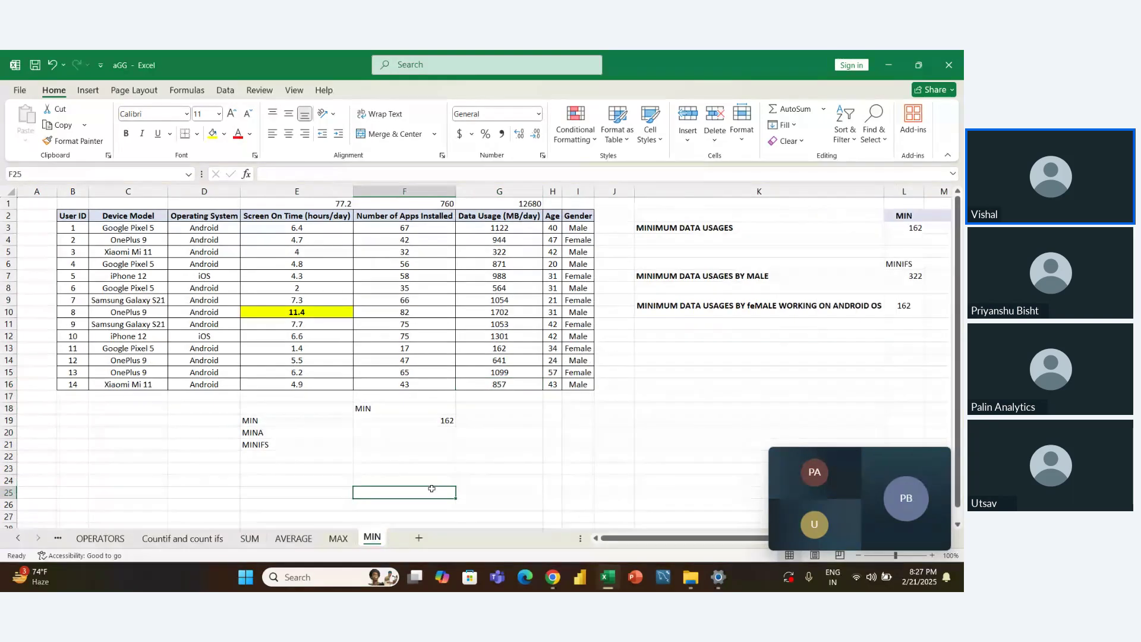
key("Up")
key("Up")
key("Left")
key("Up")
key("Up")
key("Up")
key("Up")
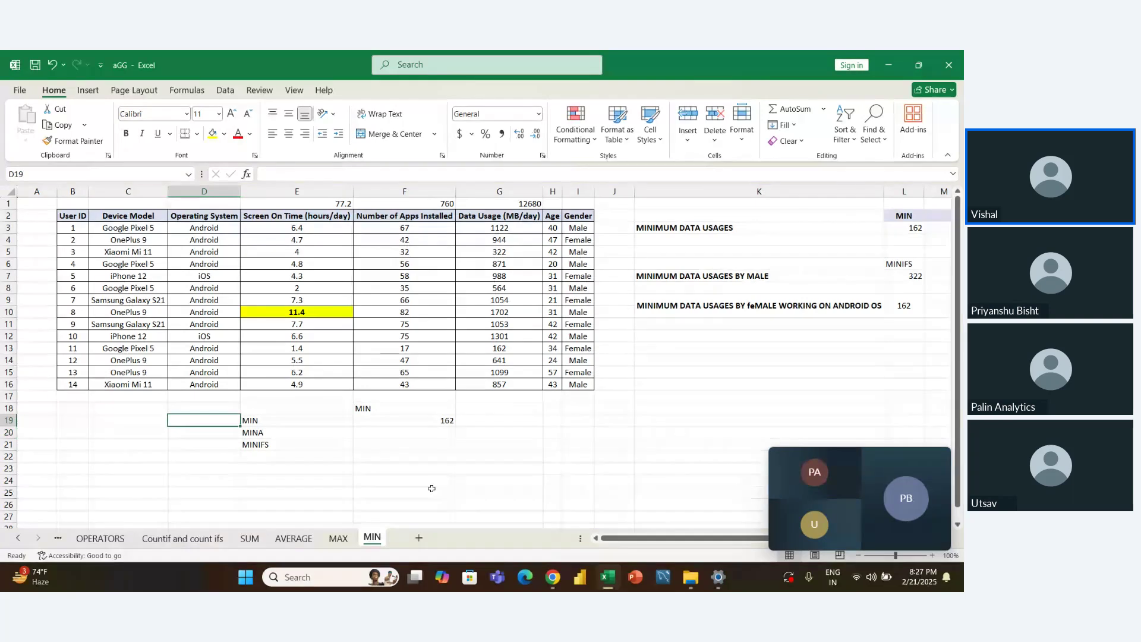
key("Down")
key("Right")
key("Up")
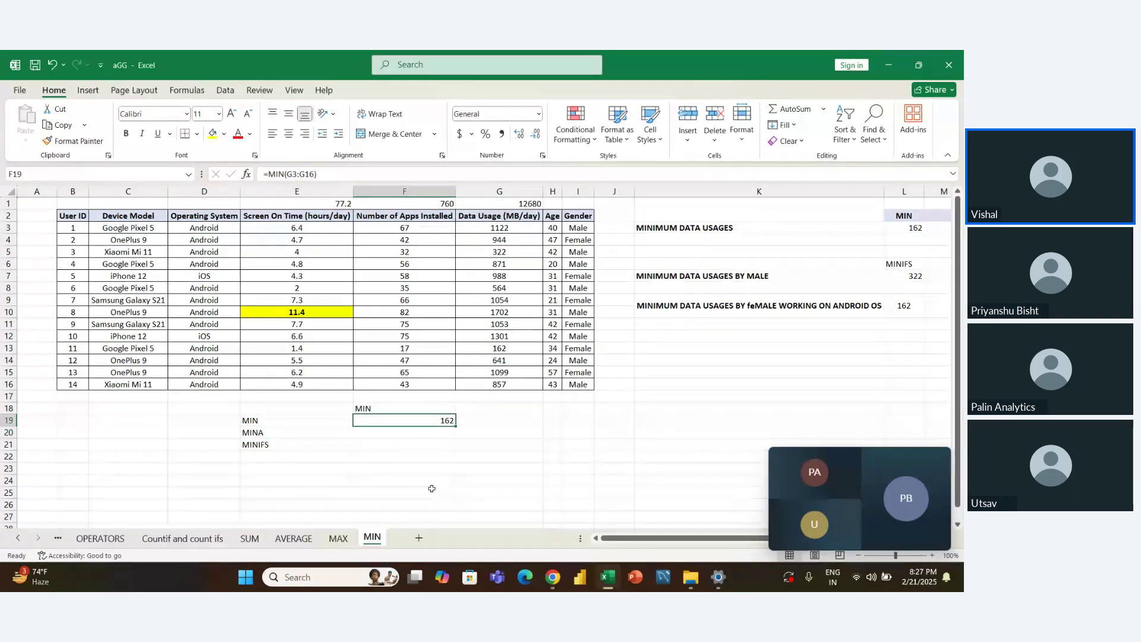
key("Delete")
key("Left")
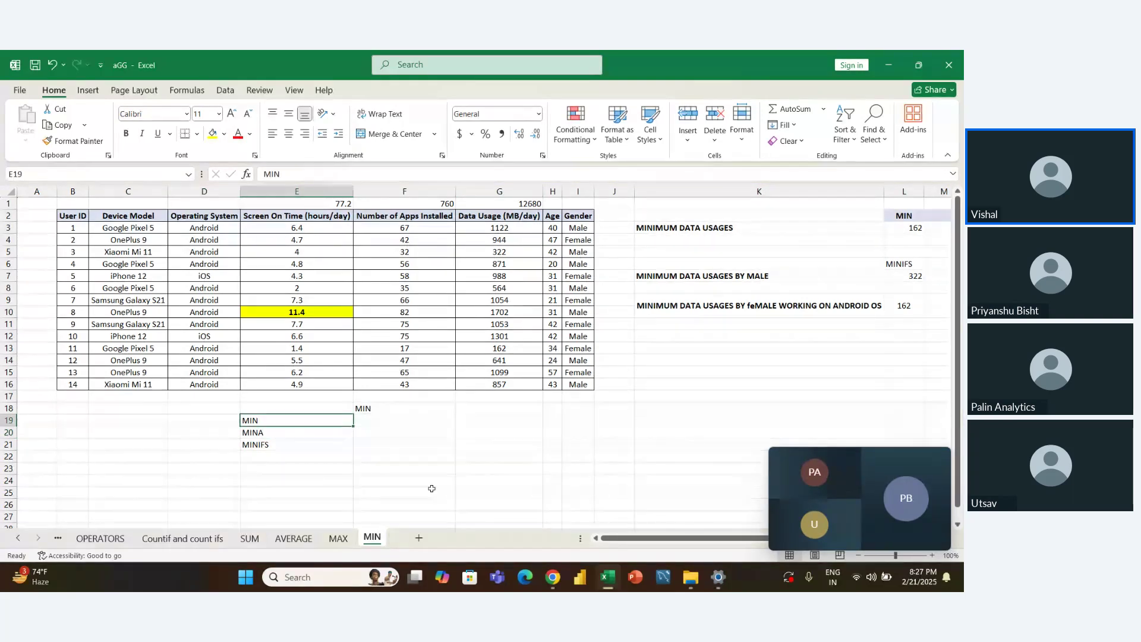
Step: Enter a MIN formula in cell F19 over the data usage cells G3:G16
key("Right")
type("min")
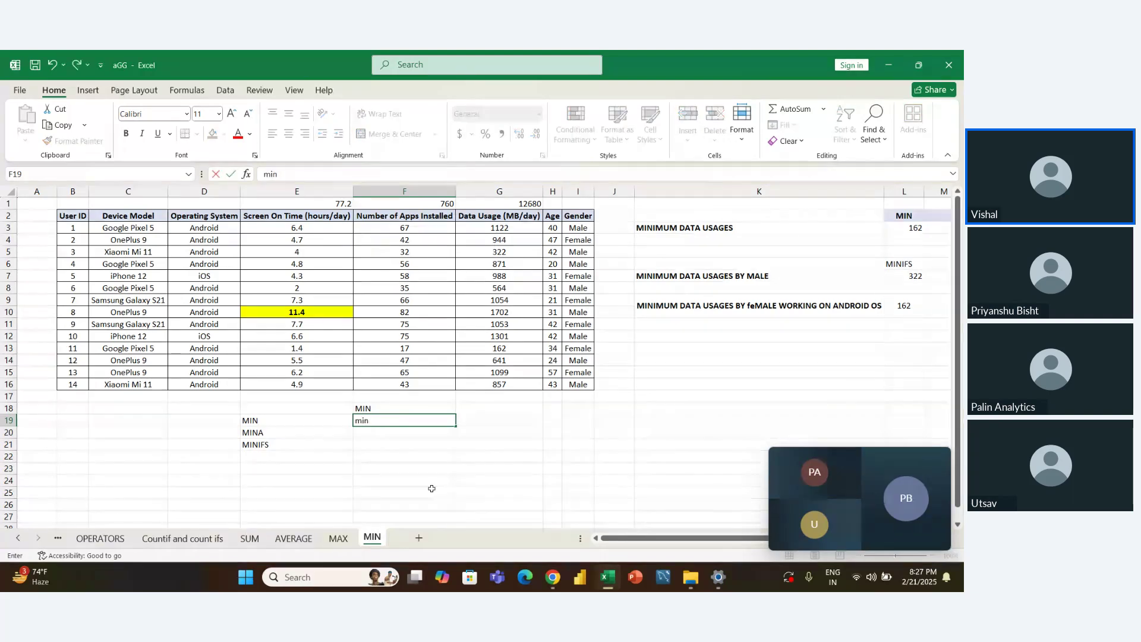
type("=min")
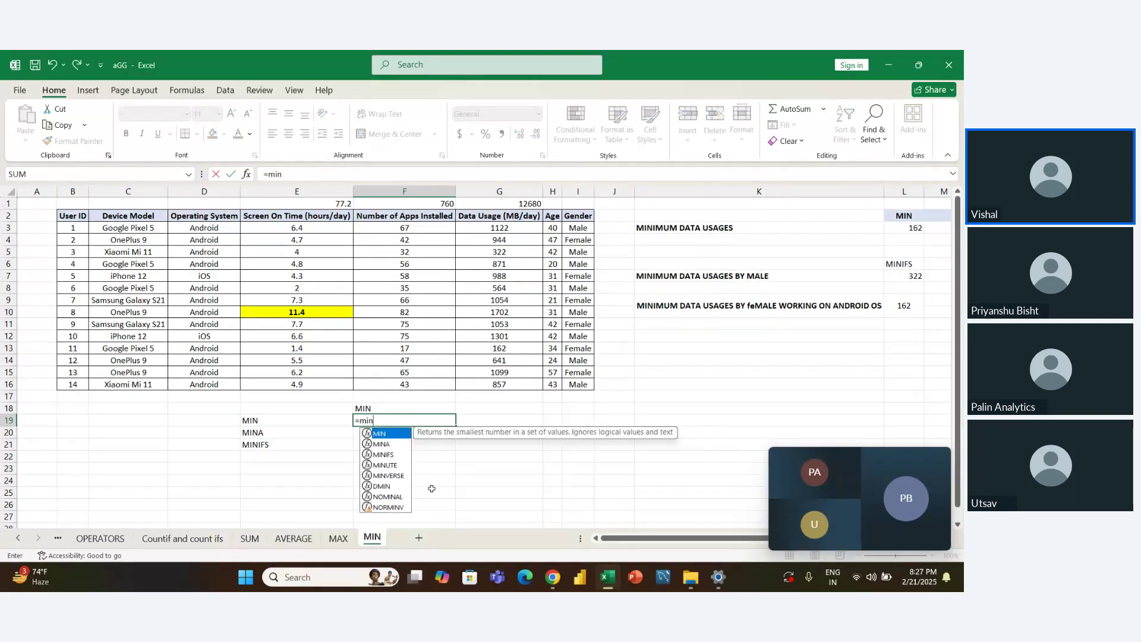
key("Tab")
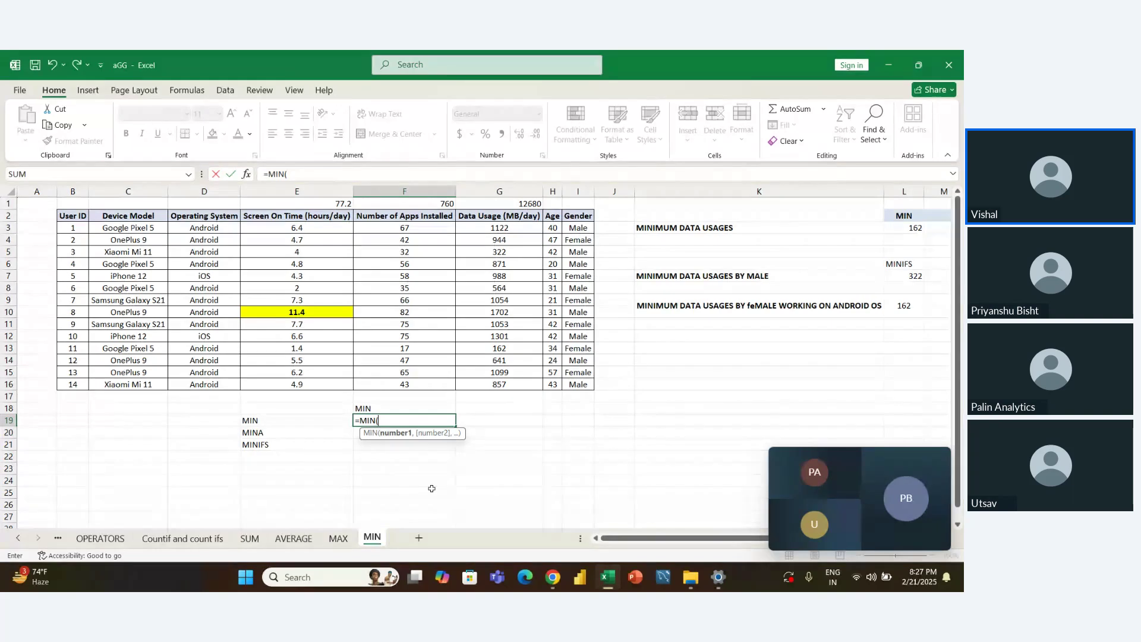
key("Right")
key("Up")
key("Up")
key("Up")
key("shift+Up")
key("shift+Up")
key("shift+Up")
key("shift+Up")
key("shift+Up")
key("shift+Up")
key("shift+Up")
key("shift+Up")
key("shift+Up")
key("shift+Up")
key("shift+Up")
key("shift+Up")
key("shift+Up")
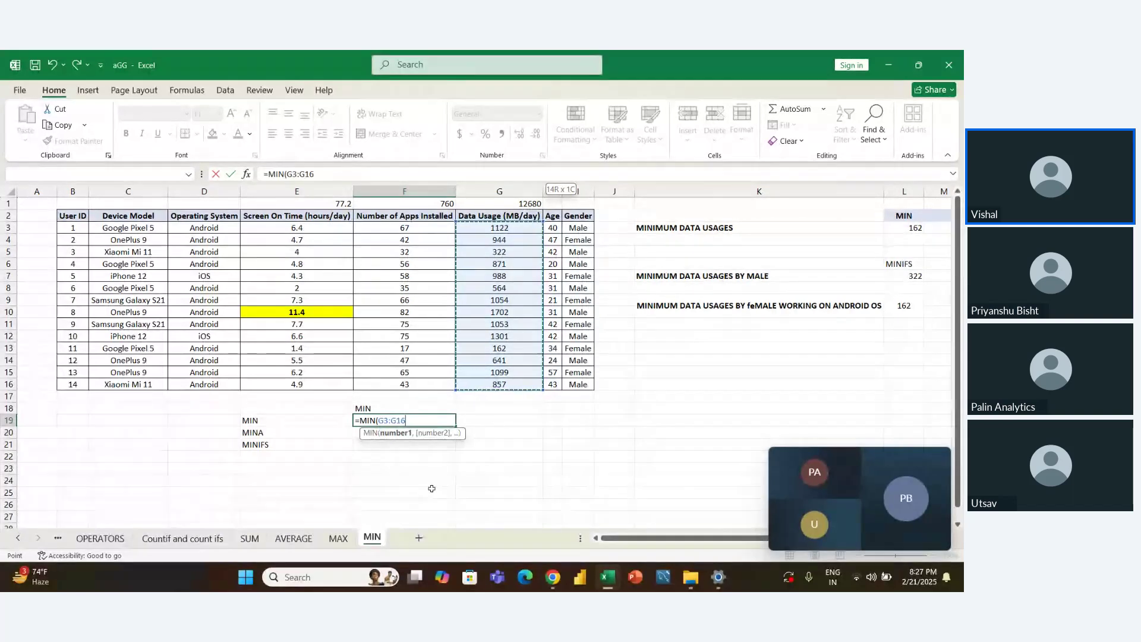
key("Return")
key("Up")
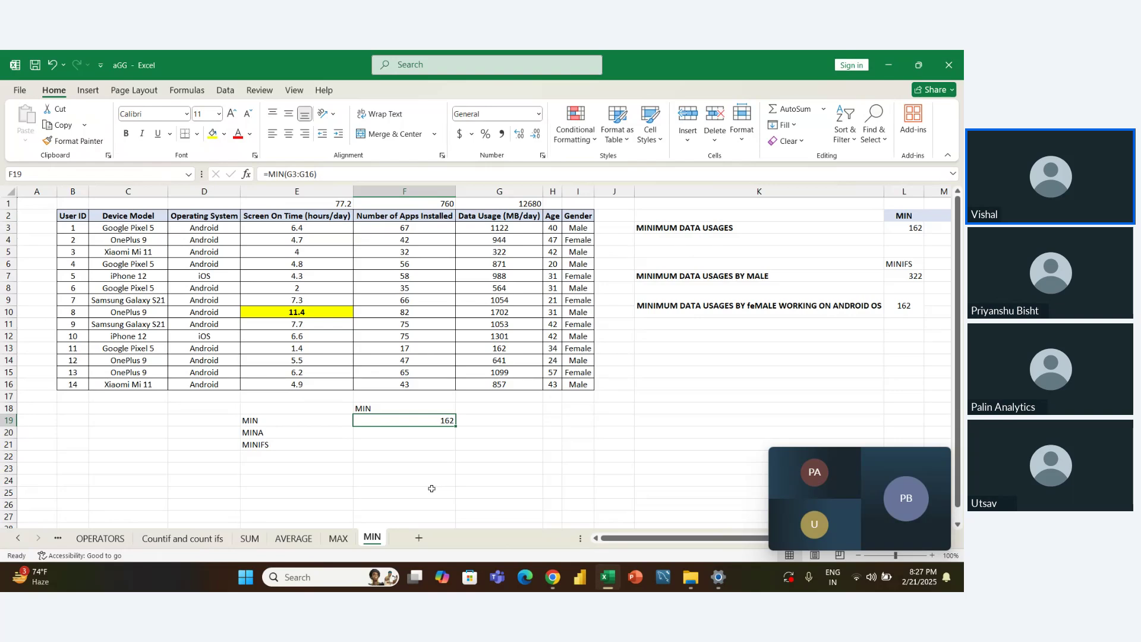
Step: Clear the existing MINIFS results from cells L7:L9
key("Right")
key("Right")
key("Right")
key("Right")
key("Right")
key("Right")
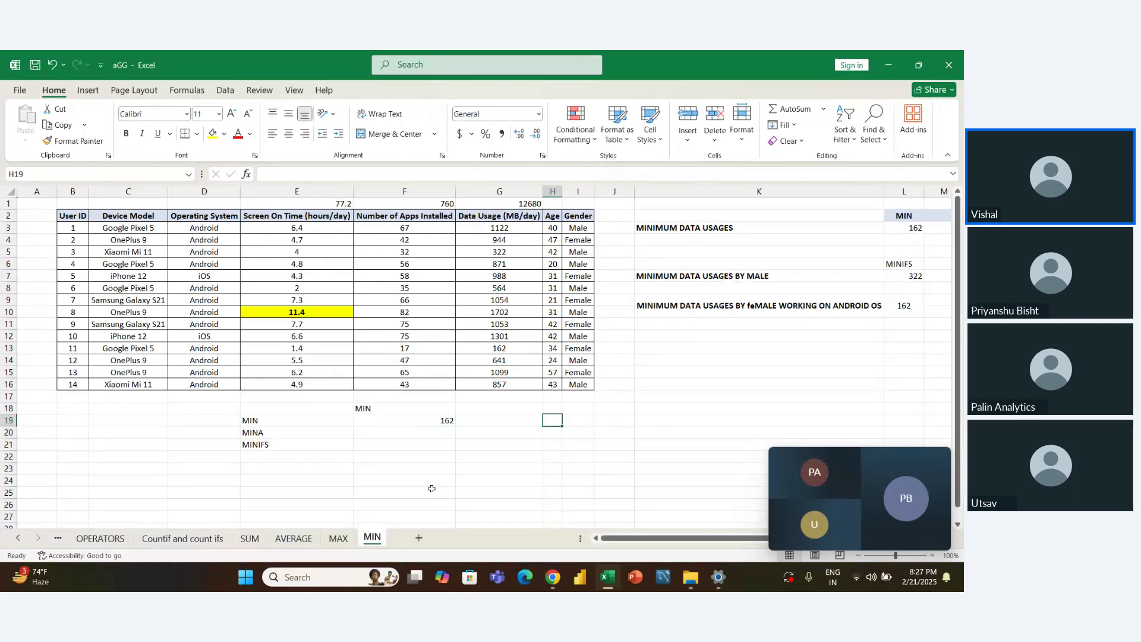
key("Up")
key("Up")
key("Up")
key("Up")
key("Up")
key("Up")
key("Up")
key("Up")
key("Up")
key("Up")
key("Up")
key("Up")
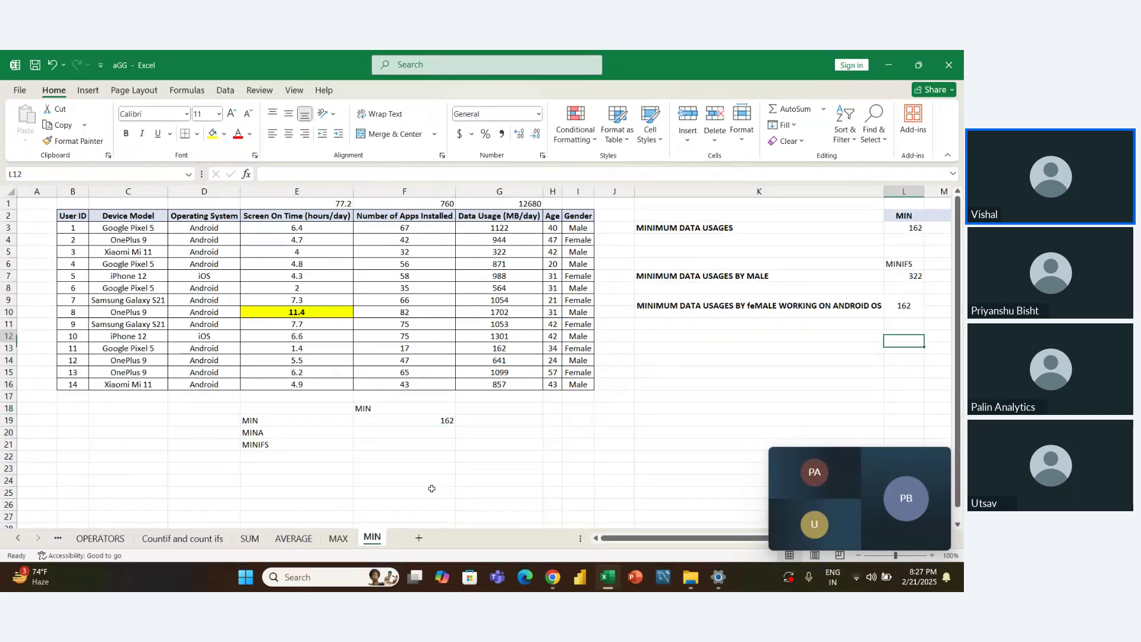
key("Up")
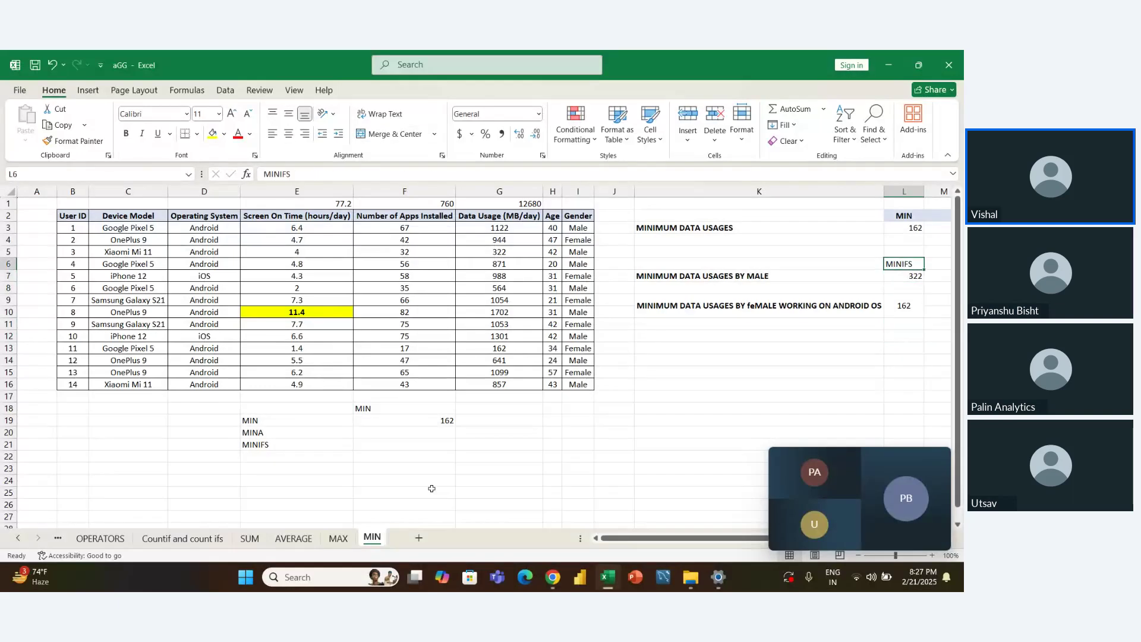
key("Up")
key("Up")
key("Down")
key("Down")
key("Down")
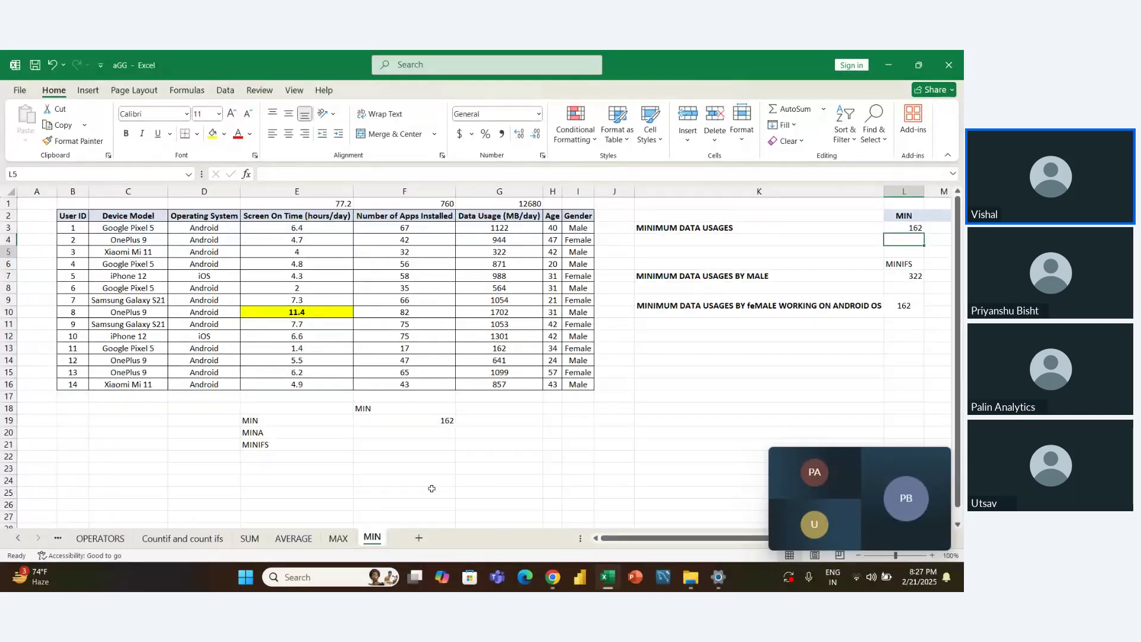
key("shift+Down")
key("shift+Down")
key("shift+Down")
key("Delete")
key("Left")
key("Left")
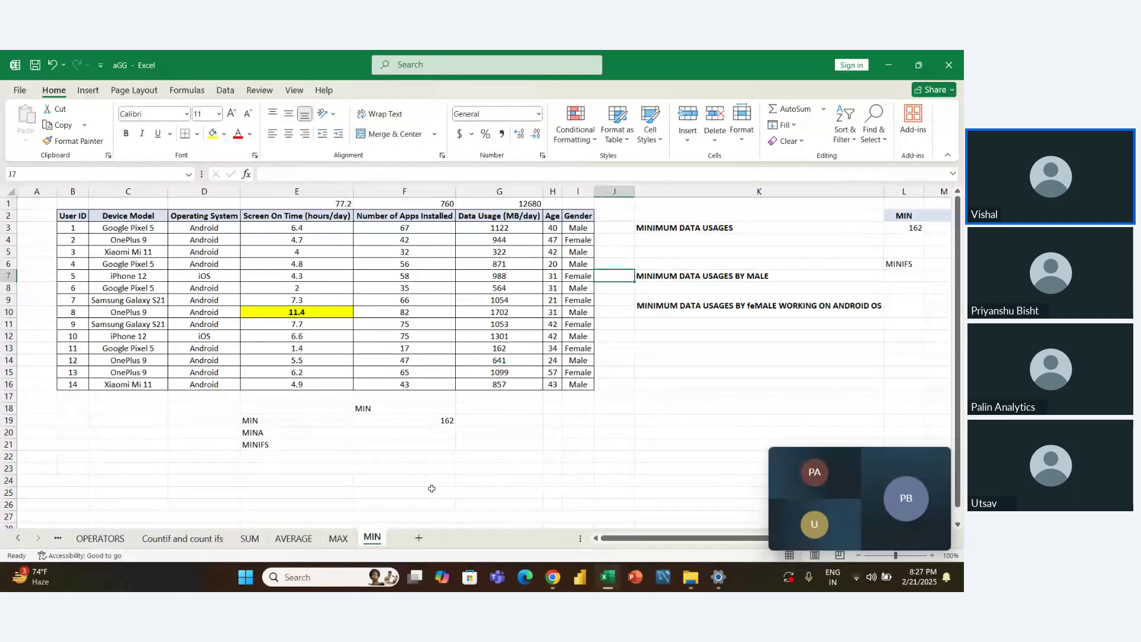
Step: Start a MINIFS formula in cell L7 with the data usage cells G3:G16 as the minimum range
key("Right")
key("Right")
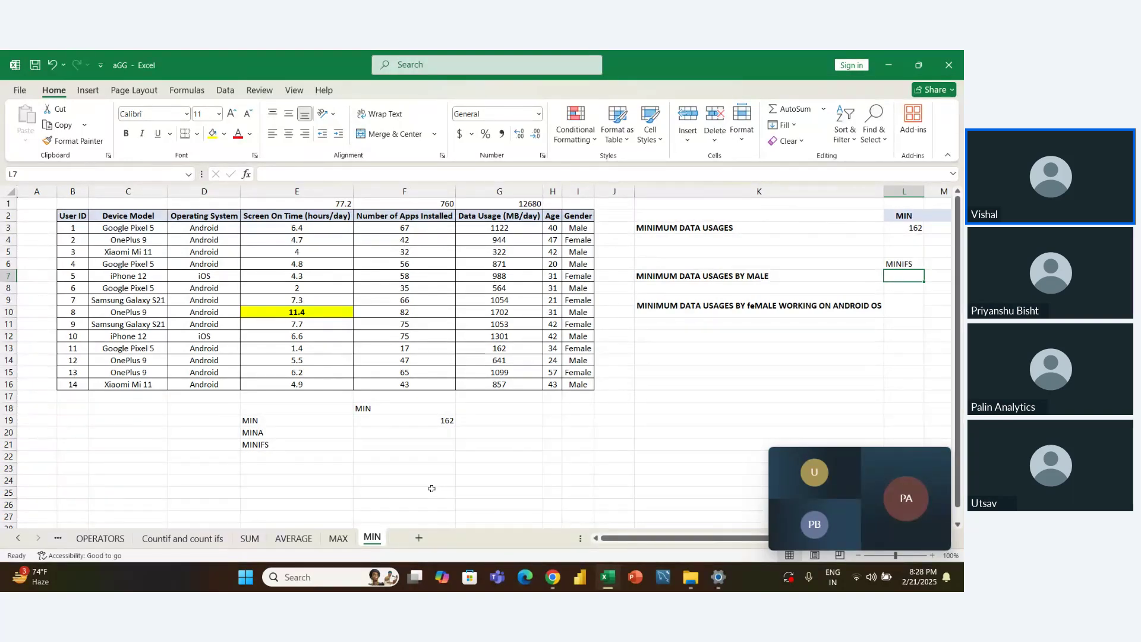
type("=min")
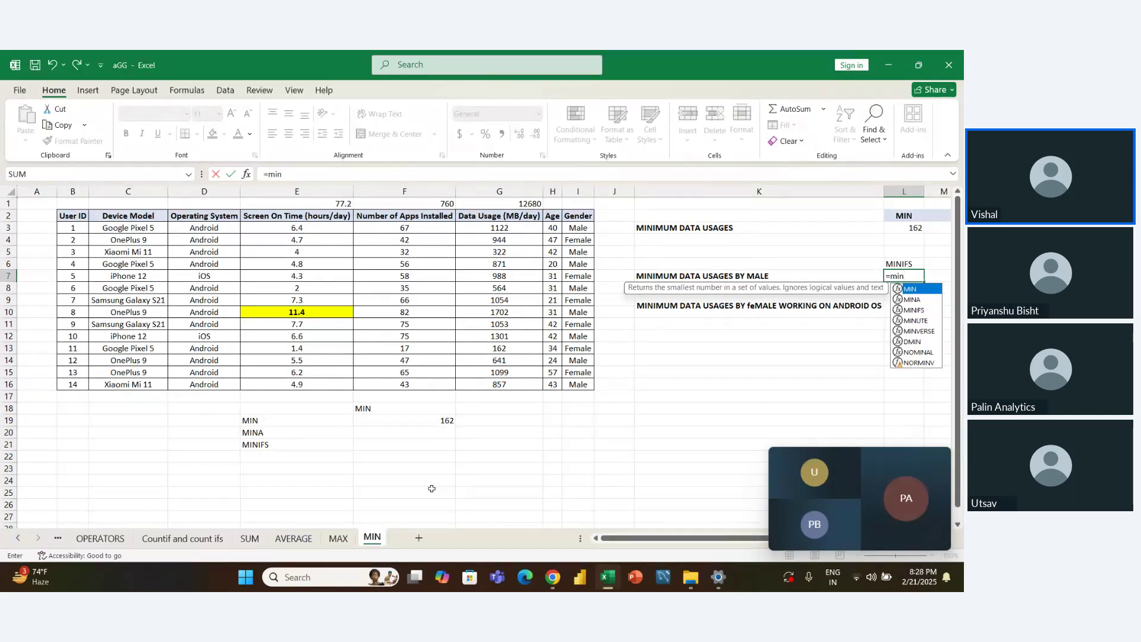
key("Down")
key("Down")
key("Tab")
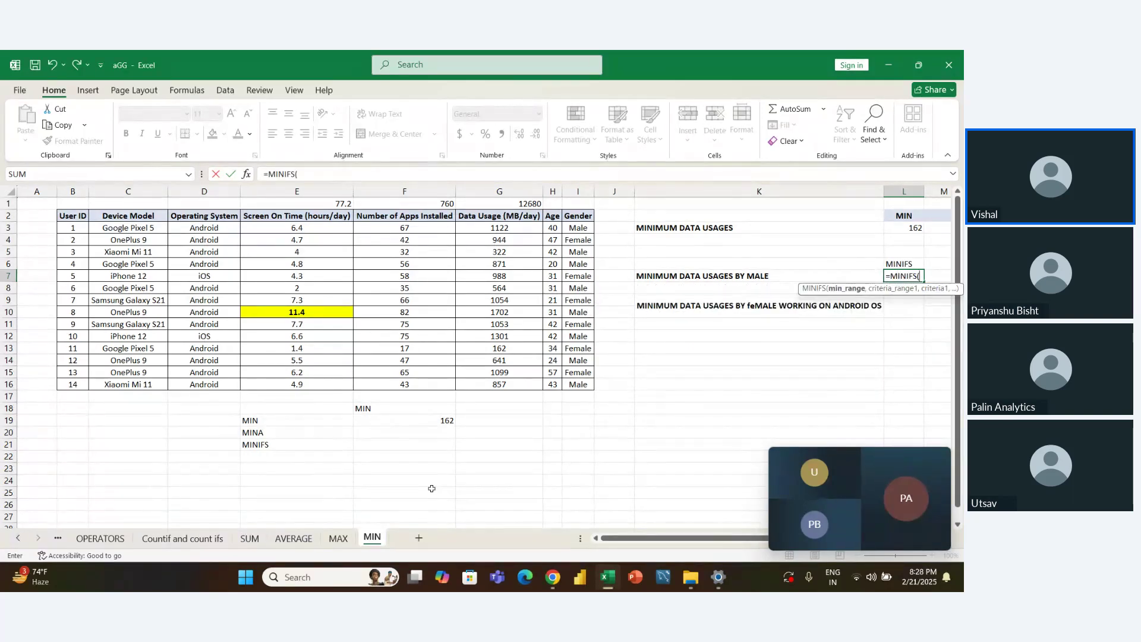
key("Left")
key("Left")
key("Left")
key("Left")
key("Up")
key("Up")
key("Left")
key("Up")
key("Up")
key("ctrl+shift+Down")
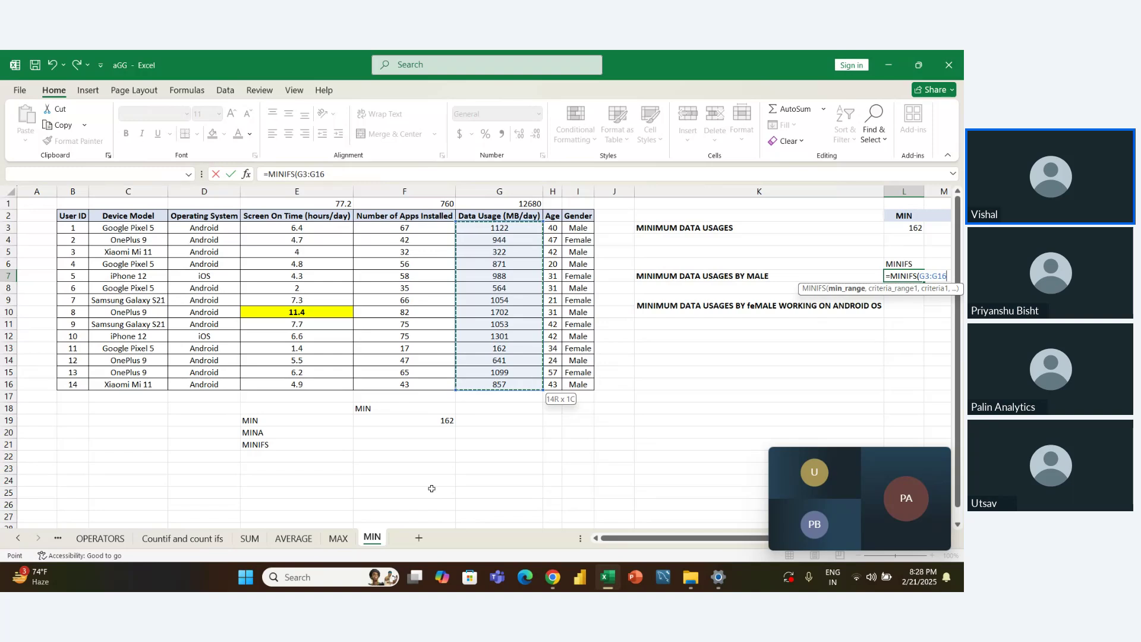
Step: Complete the L7 MINIFS formula with the gender cells I3:I16 as the criteria range and the criterion "Male"
type(",")
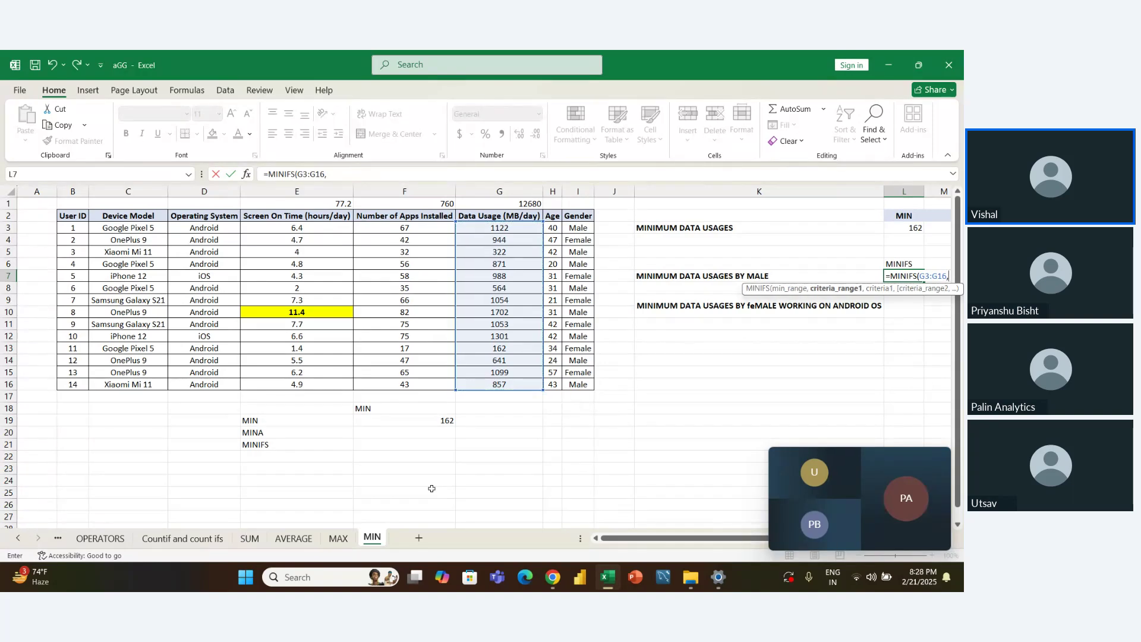
key("Left")
key("Left")
key("Left")
key("Up")
key("Up")
key("Up")
key("Up")
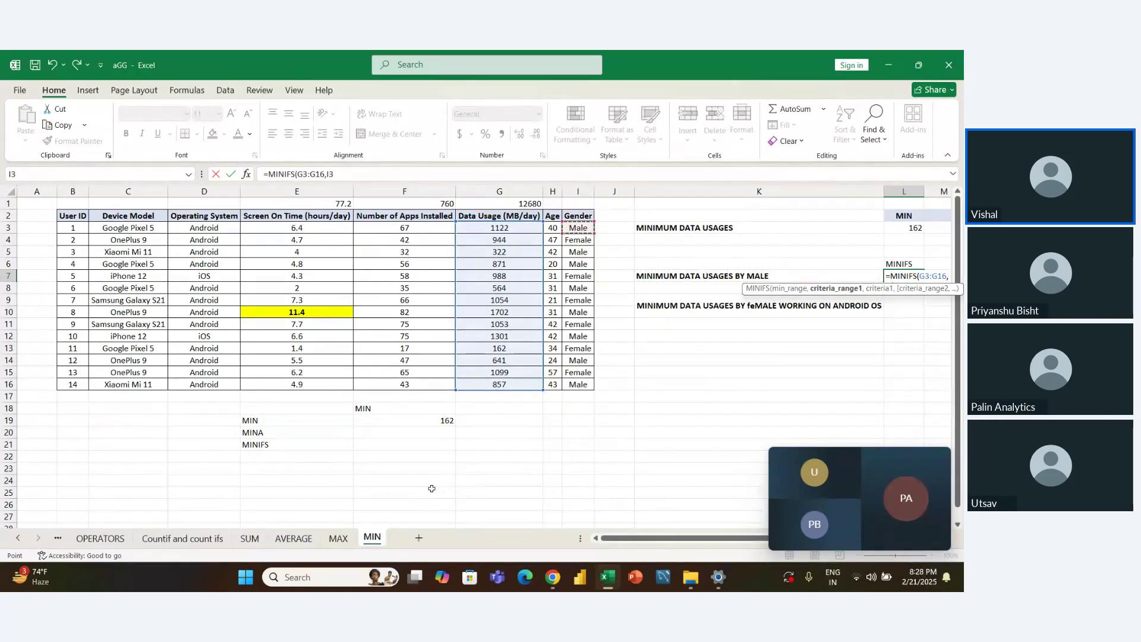
key("ctrl+shift+Down")
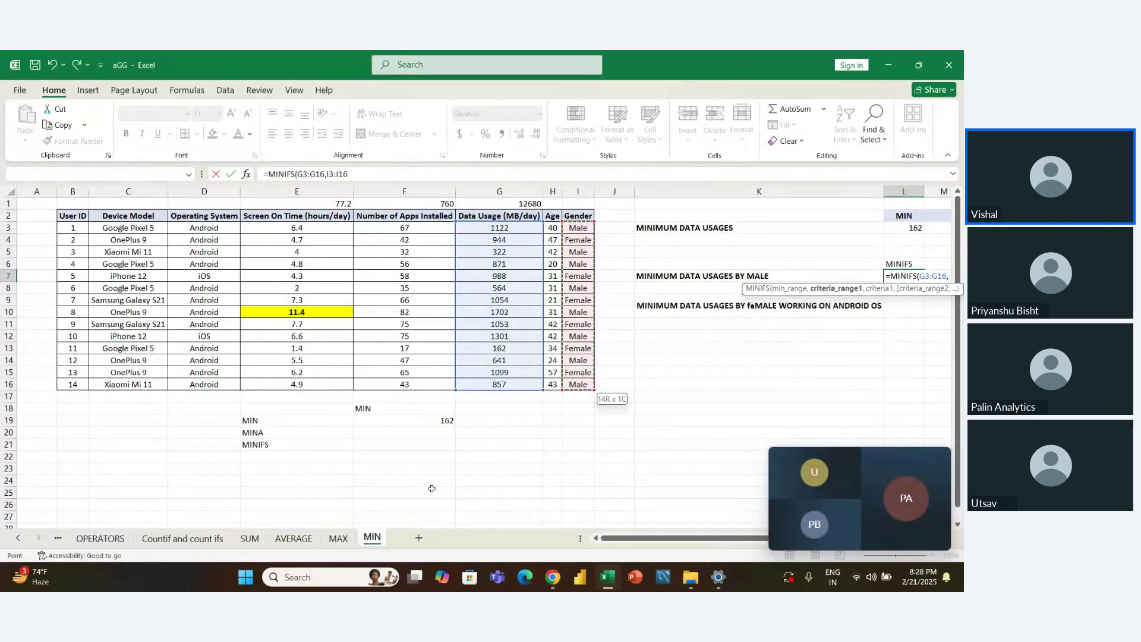
type(",")
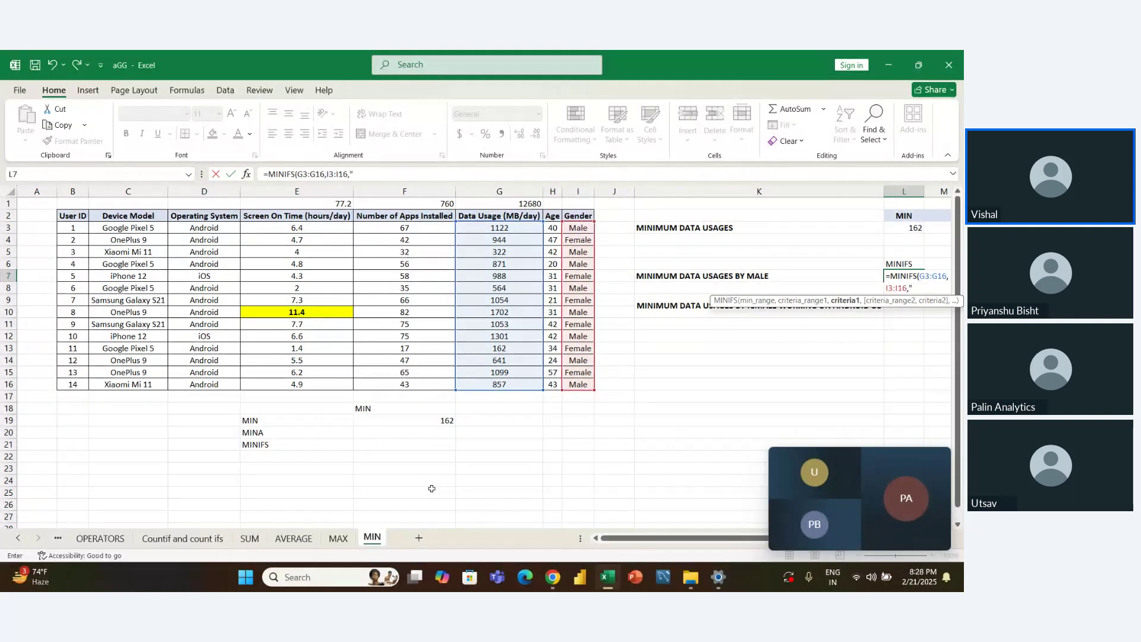
type("\"Male\")")
key("Return")
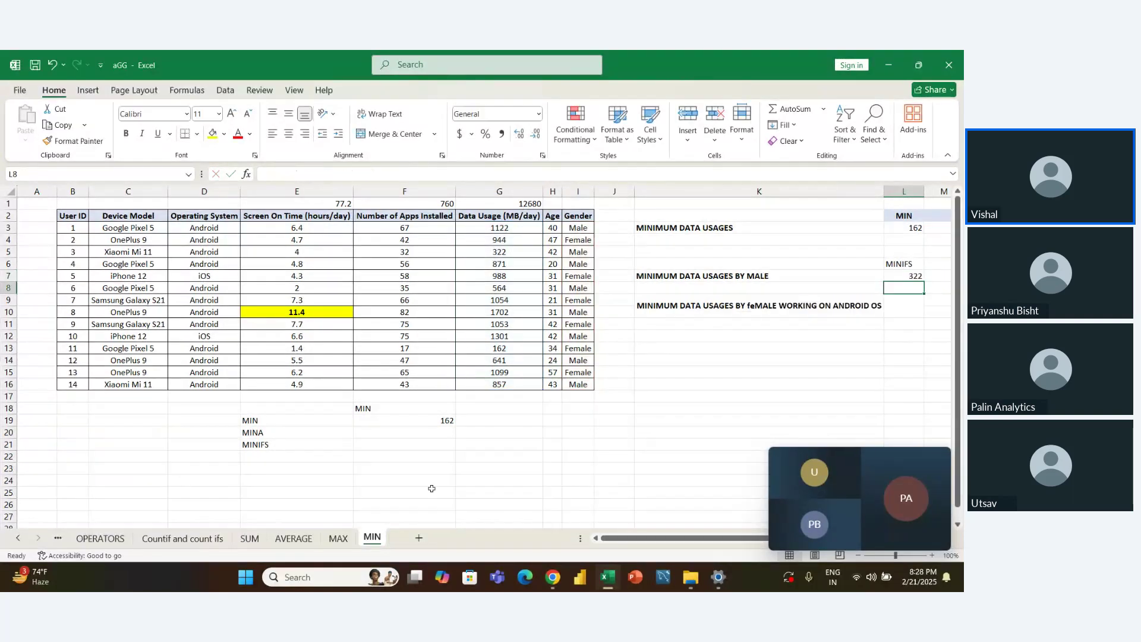
Step: Start a MINIFS formula in cell L9 with the data usage cells G3:G16 as the minimum range
key("Up")
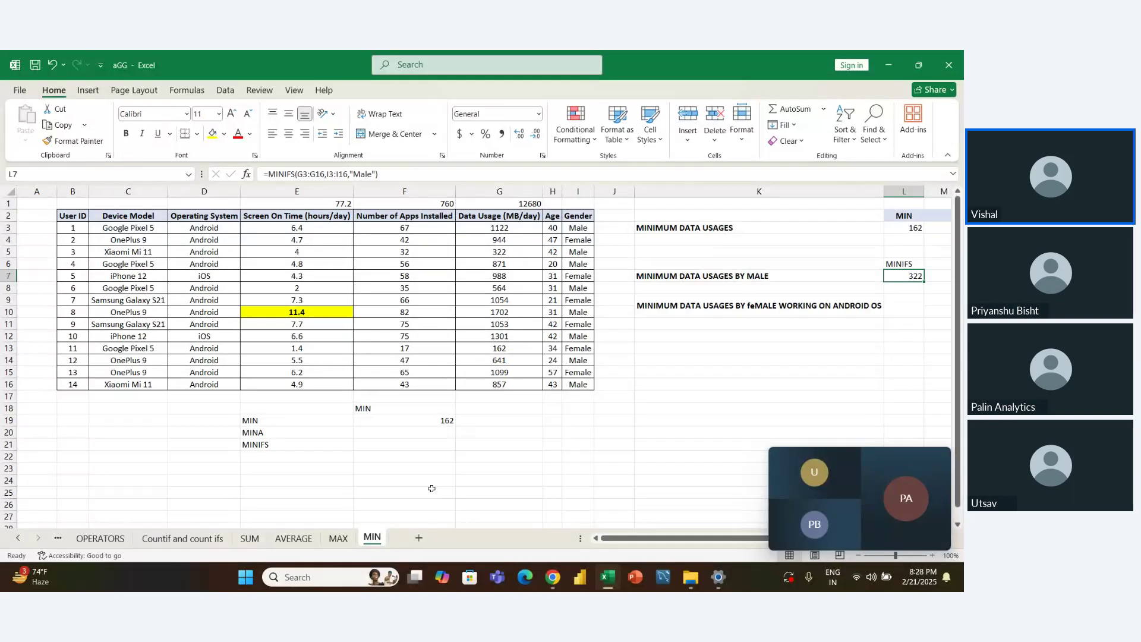
key("Down")
key("Down")
type("=m")
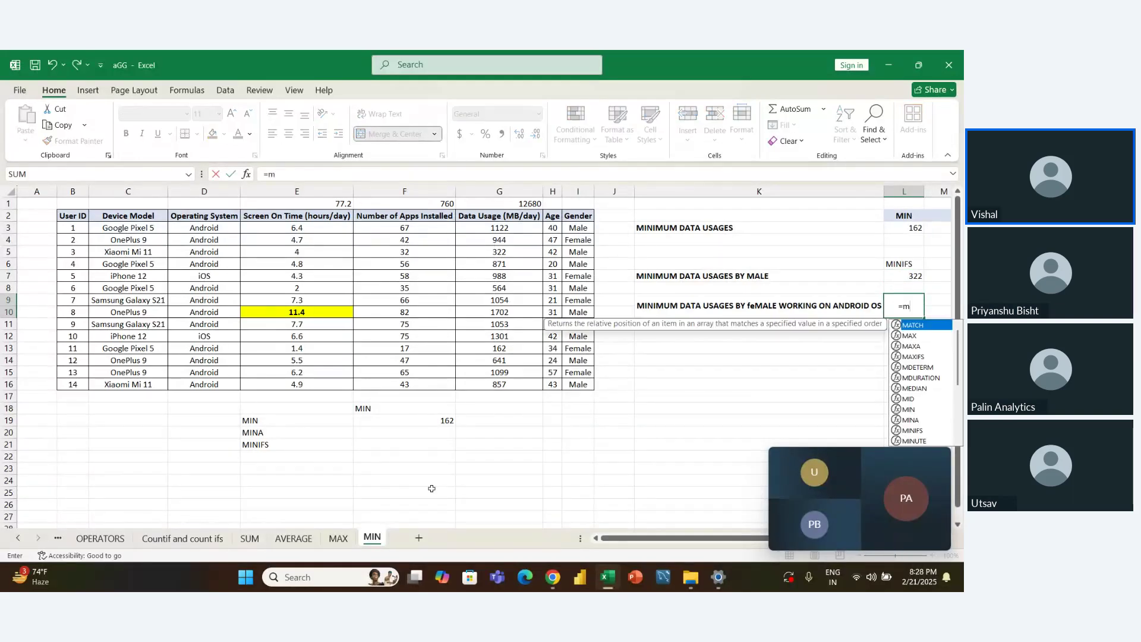
type("in")
key("Tab")
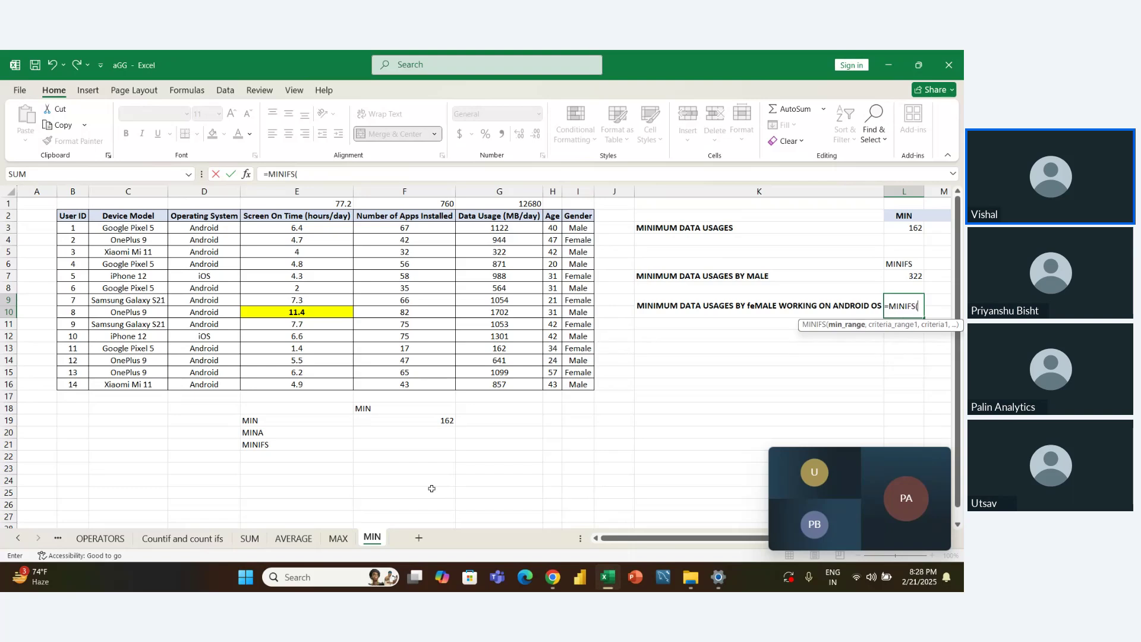
key("Left")
key("Left")
key("Left")
key("Left")
key("Up")
key("Left")
key("Up")
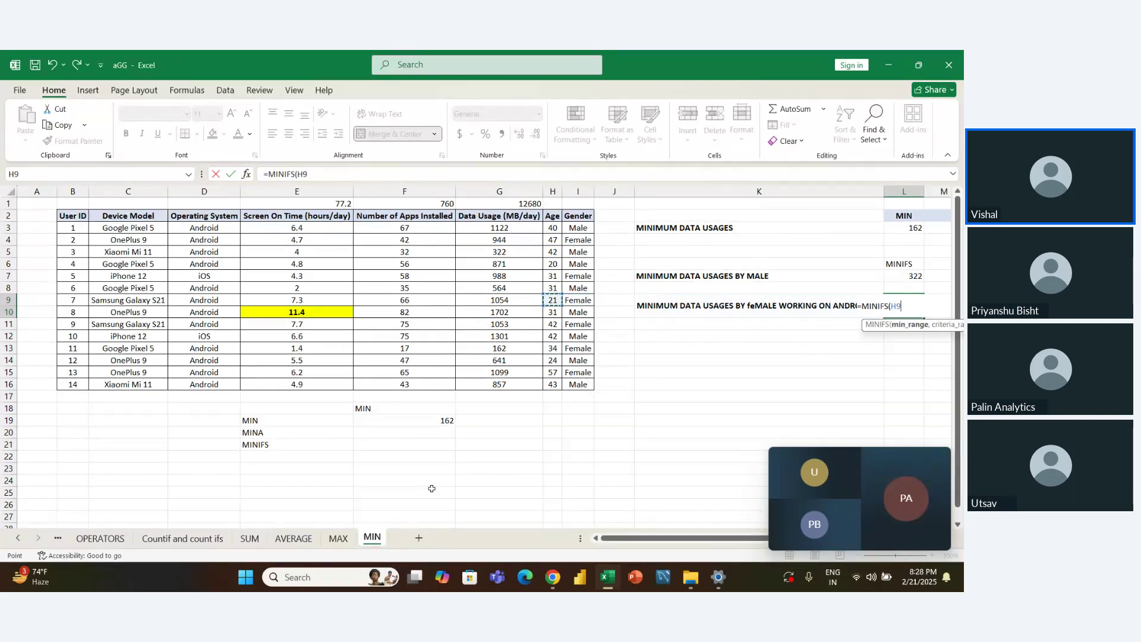
key("Up")
key("Up")
key("Up")
key("Up")
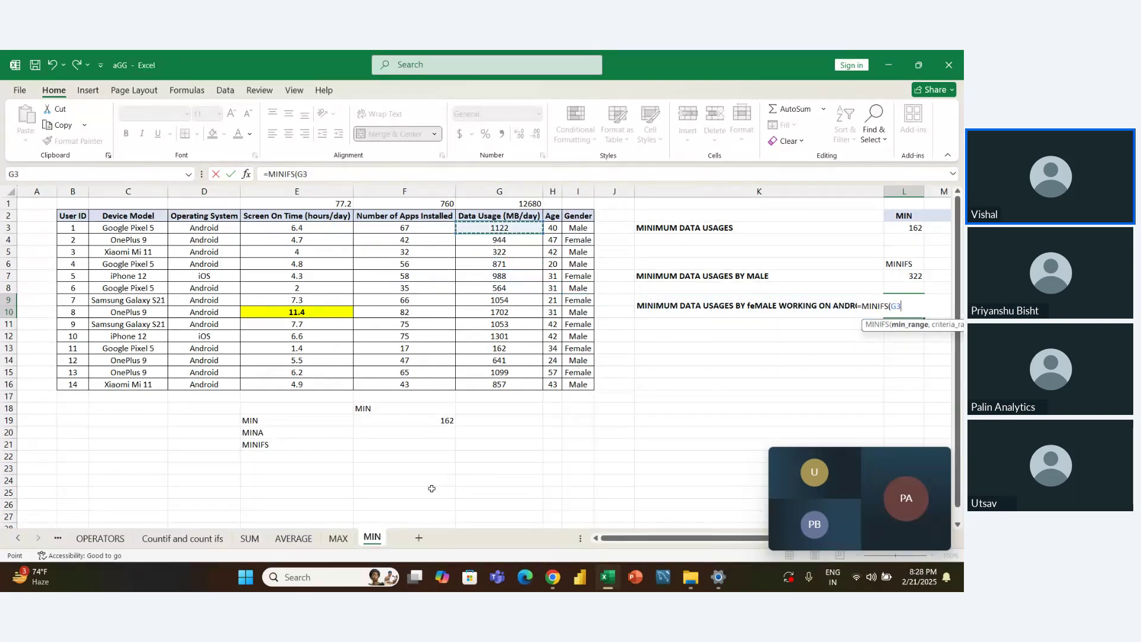
key("ctrl+shift+Down")
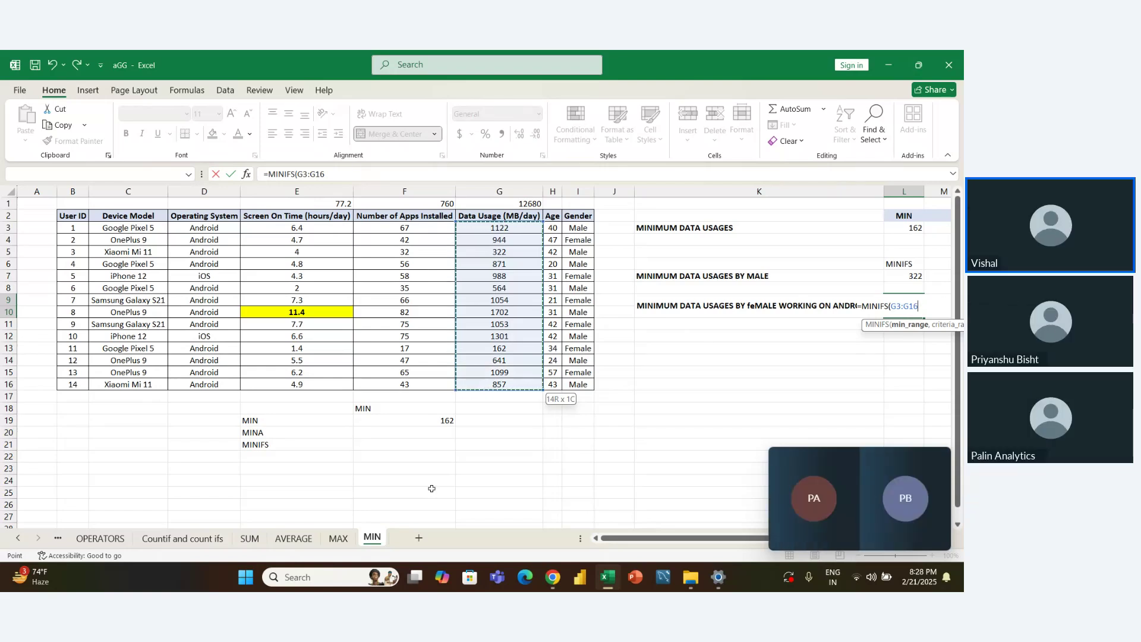
type(",")
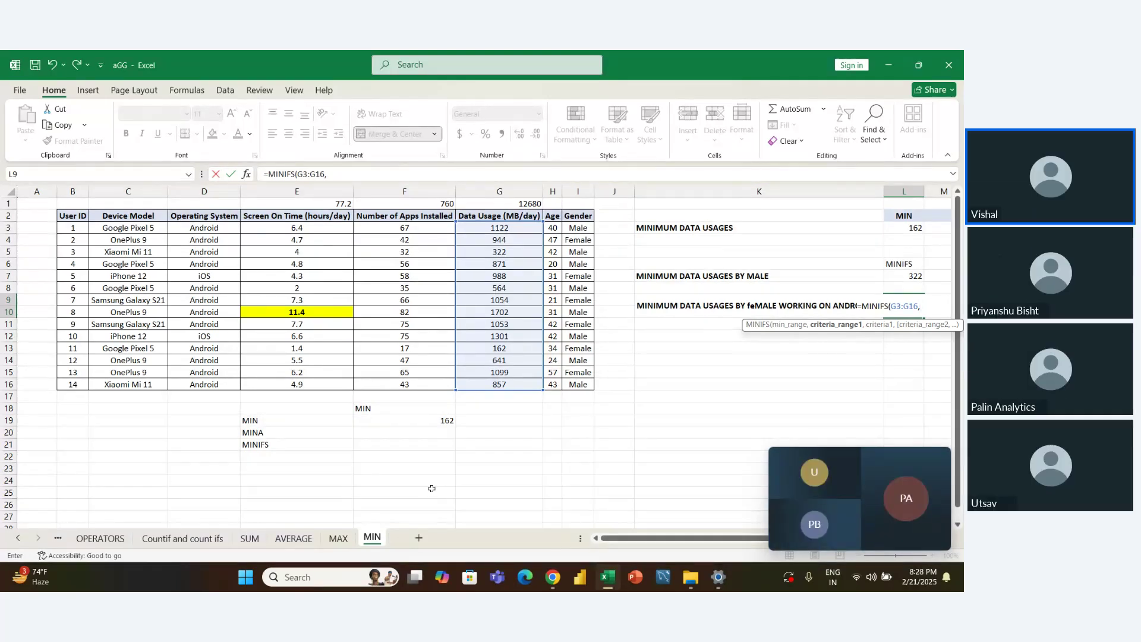
Step: Add the gender cells I3:I16 as the L9 formula's first criteria range with the criterion "female"
key("Left")
key("Left")
key("Left")
key("Up")
key("Up")
key("Up")
key("Up")
key("Up")
key("Up")
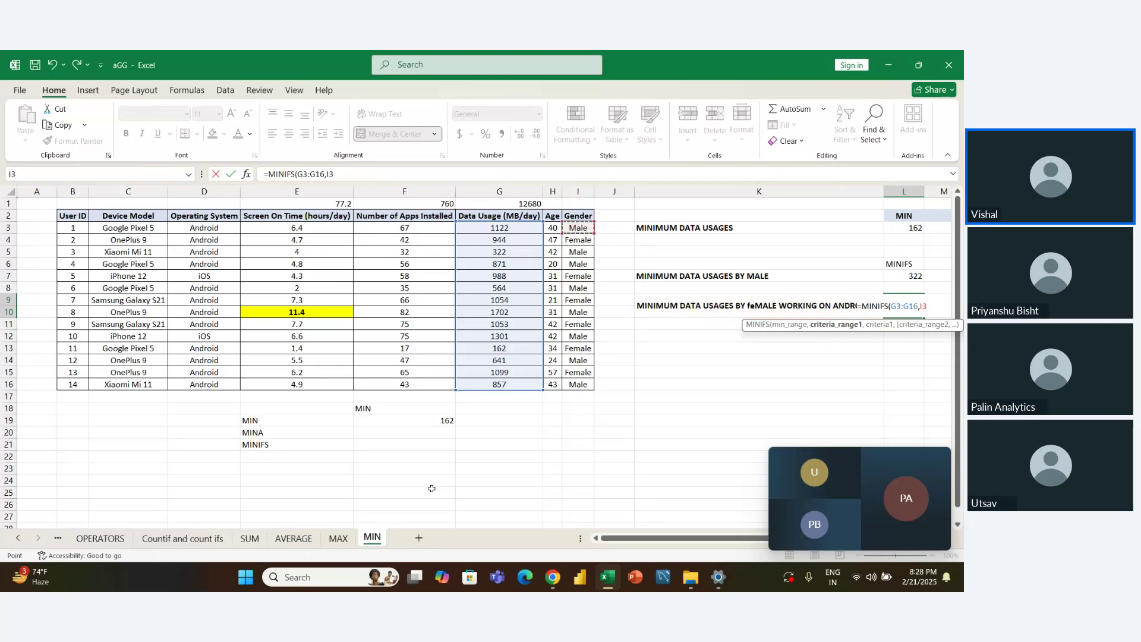
key("ctrl+shift+Down")
type(",")
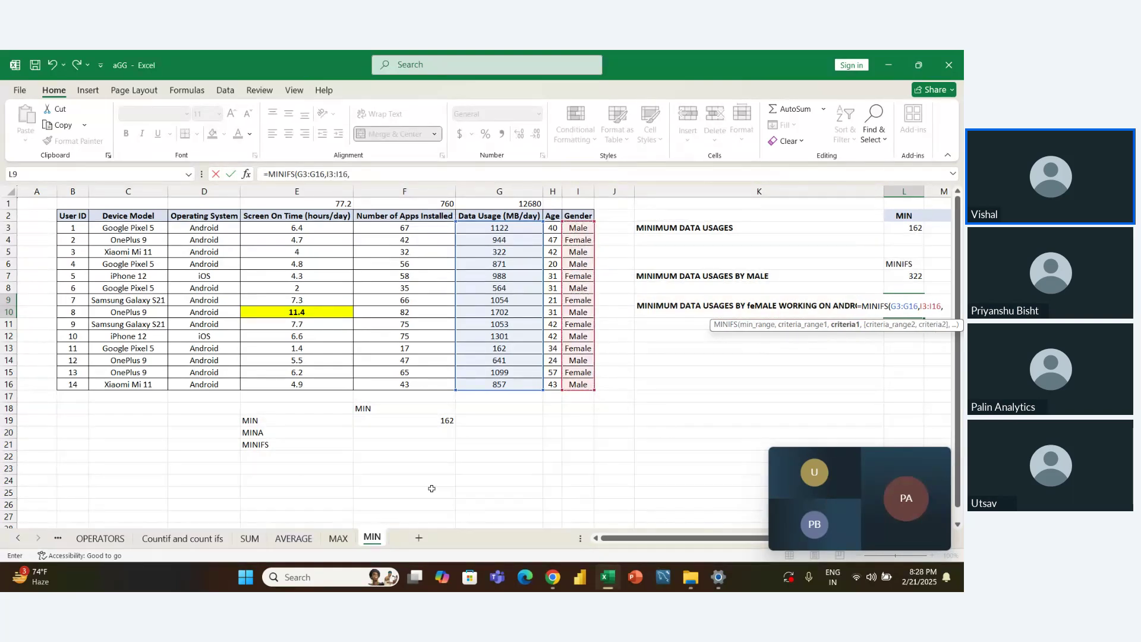
type("fem")
key("BackSpace")
key("BackSpace")
key("BackSpace")
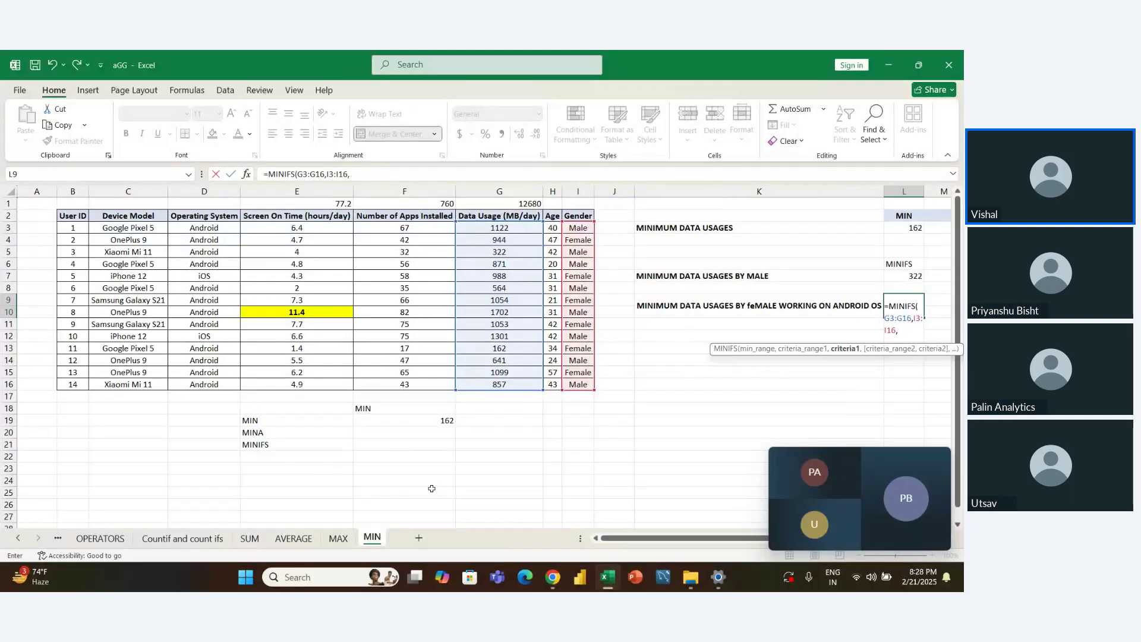
type("\"female\"")
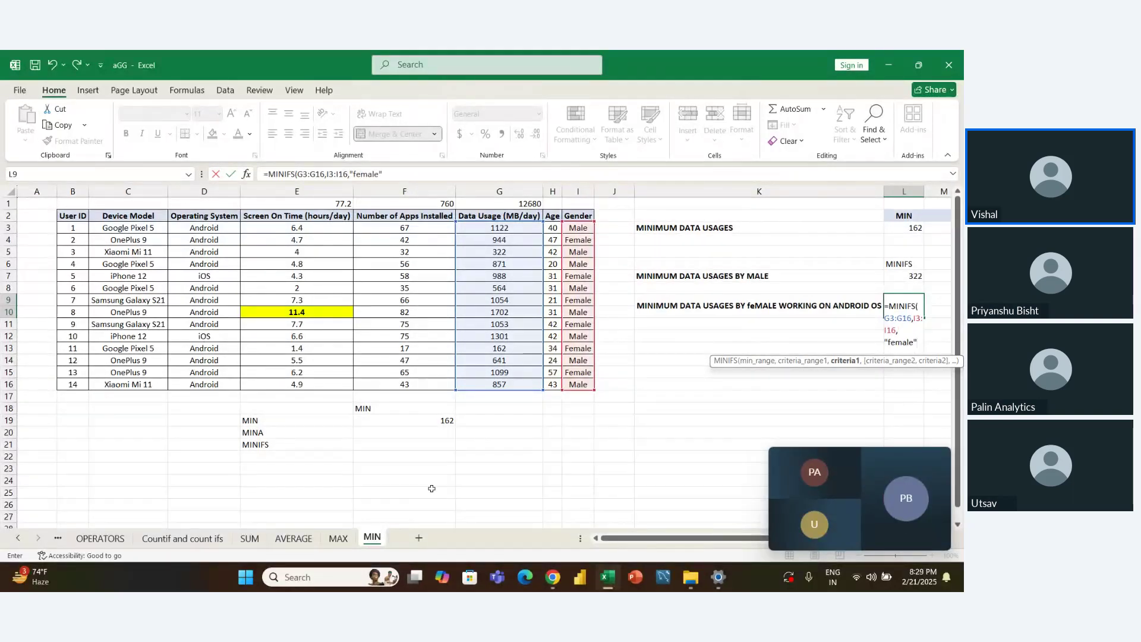
Step: Complete the L9 MINIFS formula with the operating system cells D3:D16 as the second criteria range and the criterion "android"
type(",")
key("Left")
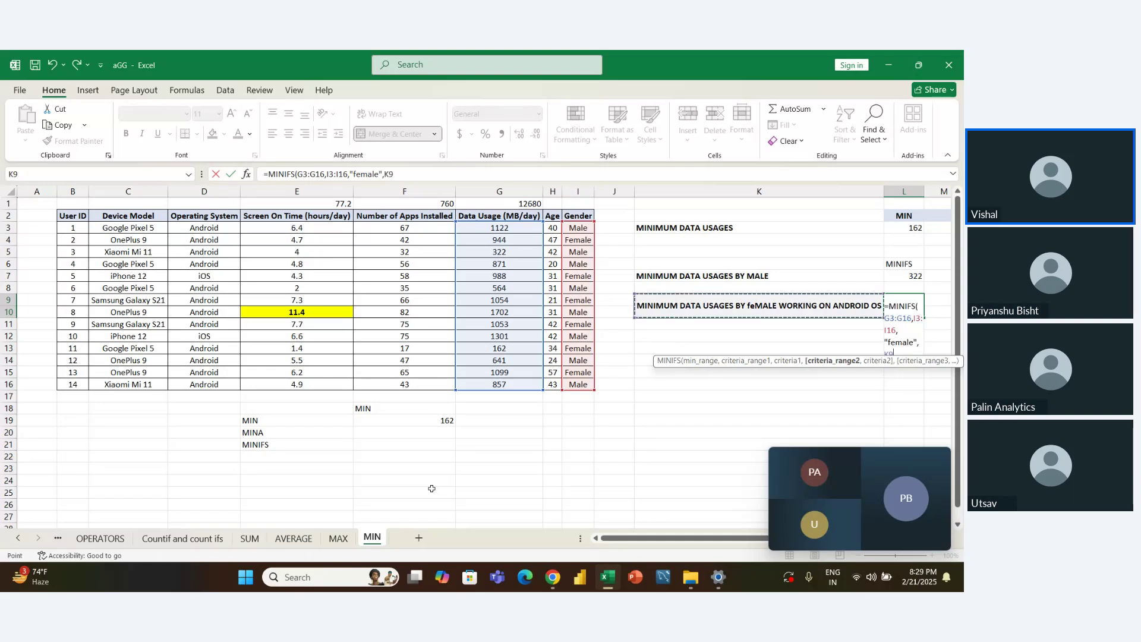
key("Left")
key("Left")
key("Left")
key("Left")
key("Left")
key("Left")
key("Left")
key("Up")
key("Up")
key("Up")
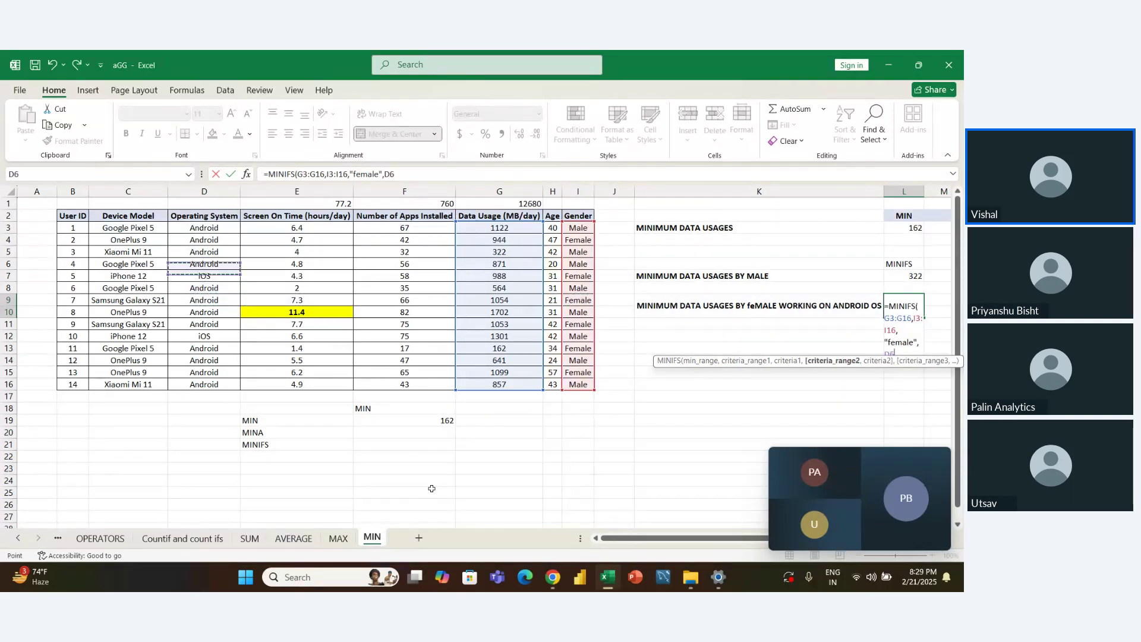
key("Up")
key("Up")
key("Up")
key("ctrl+shift+Down")
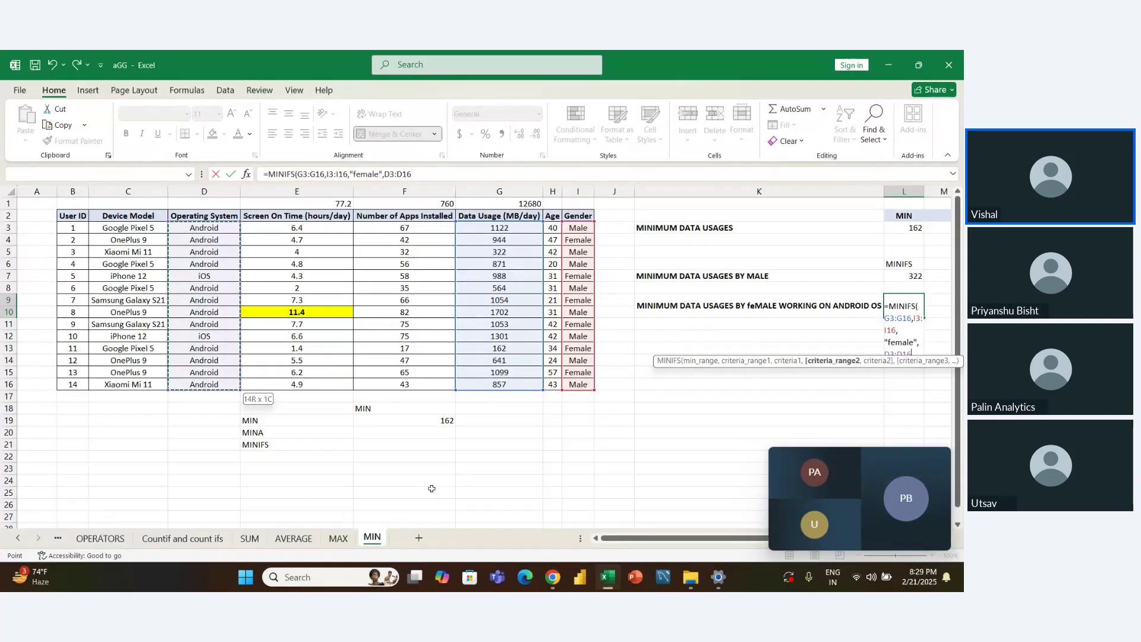
type(",")
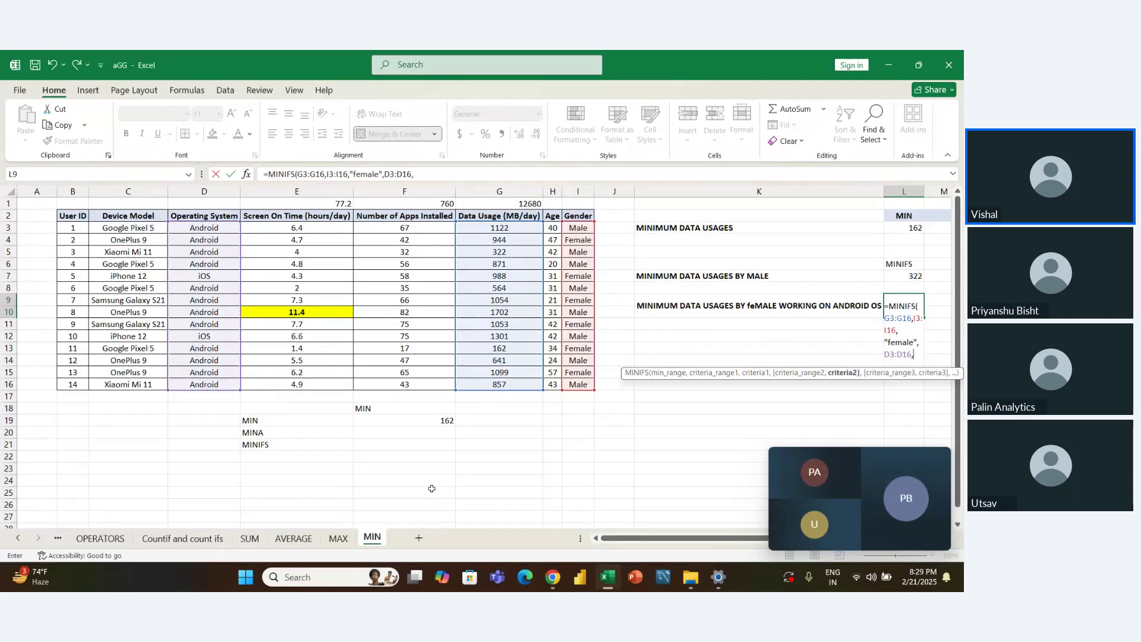
type("\"android")
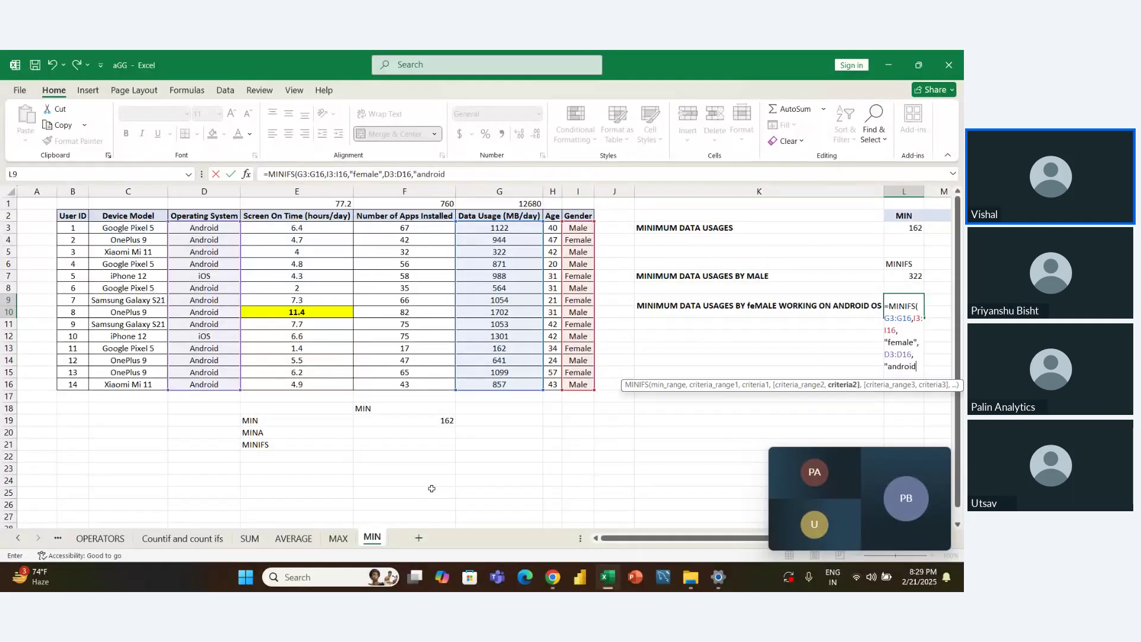
type("\")")
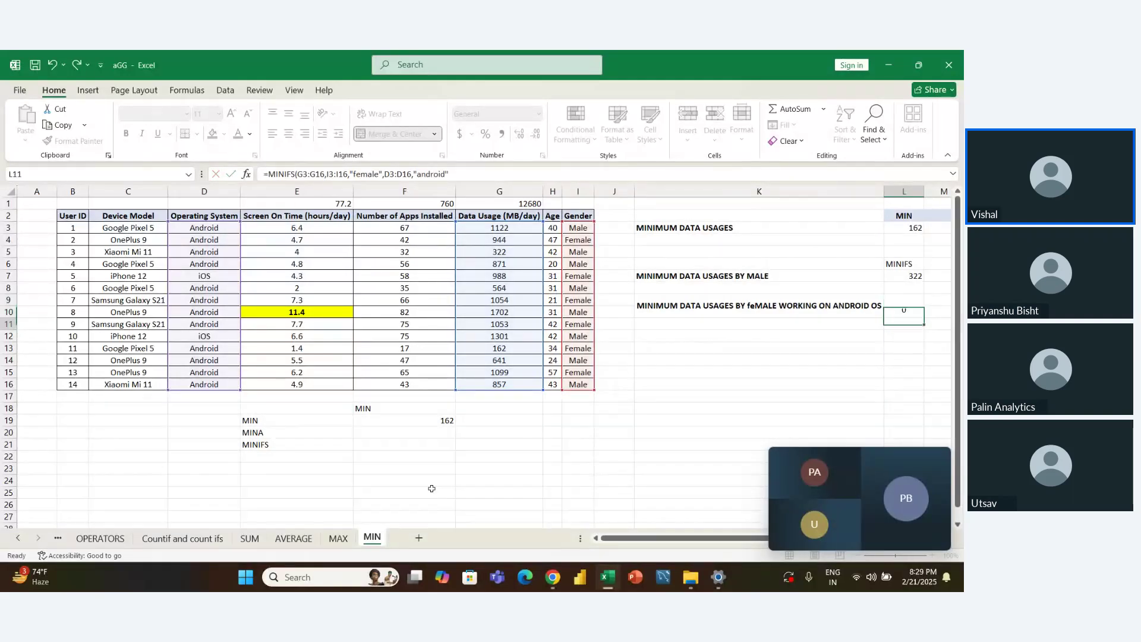
key("Return")
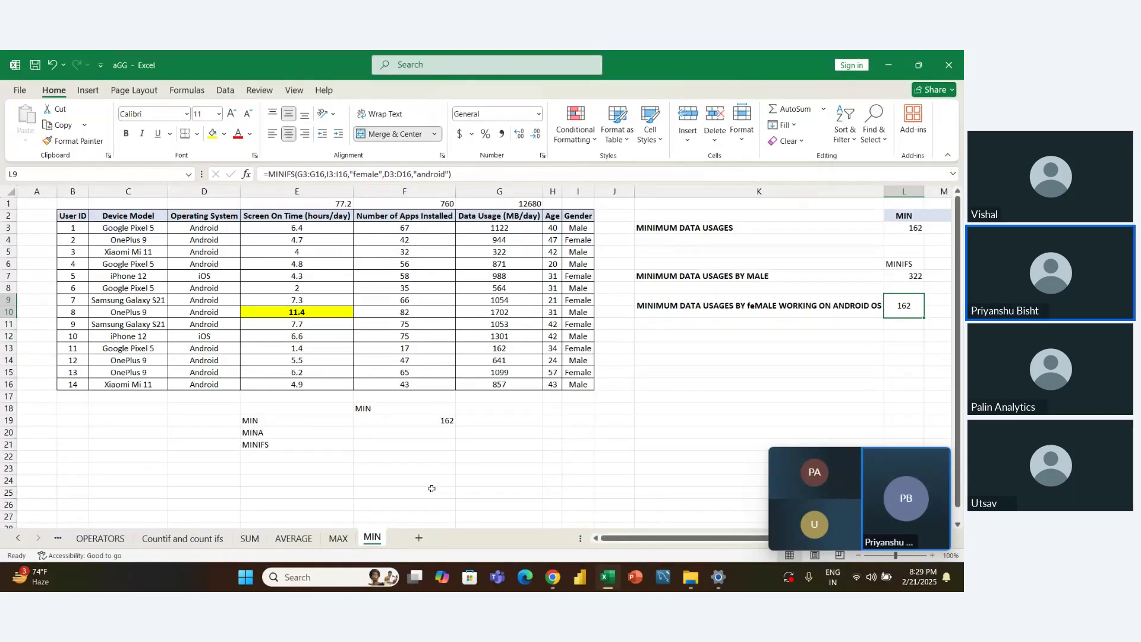
key("Left")
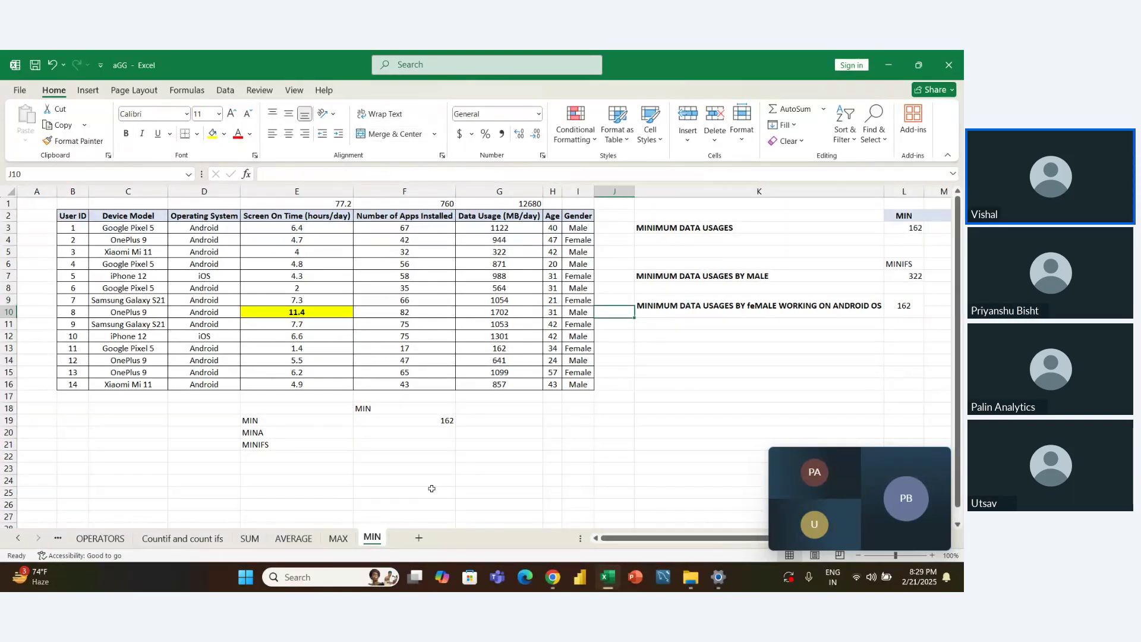
key("Up")
key("Up")
key("Up")
key("Up")
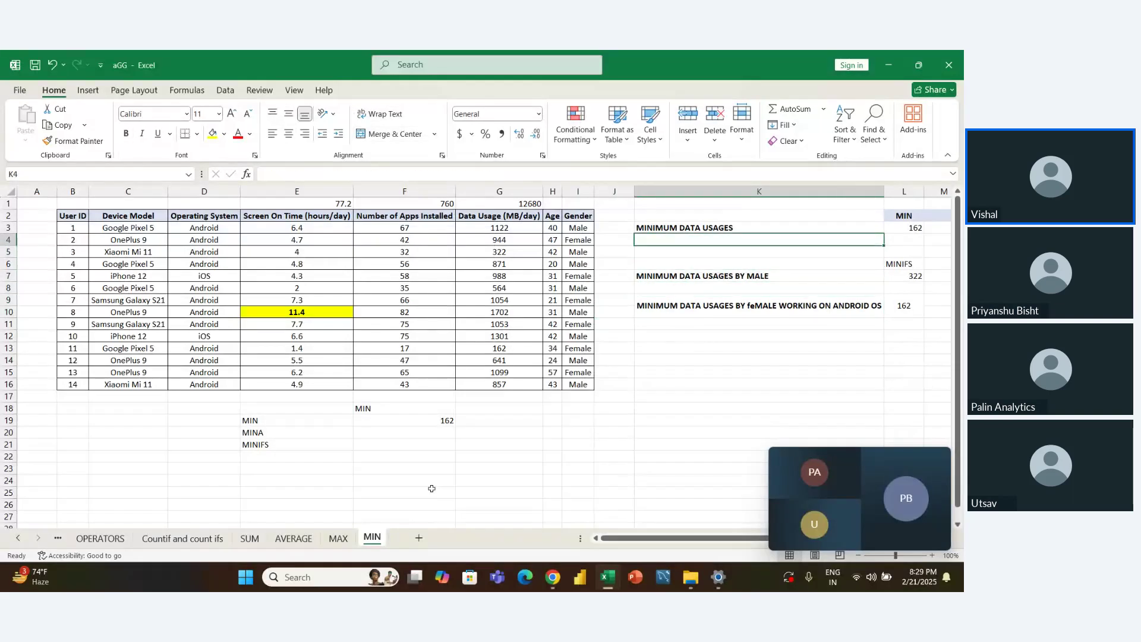
key("Down")
key("Down")
key("Down")
key("Down")
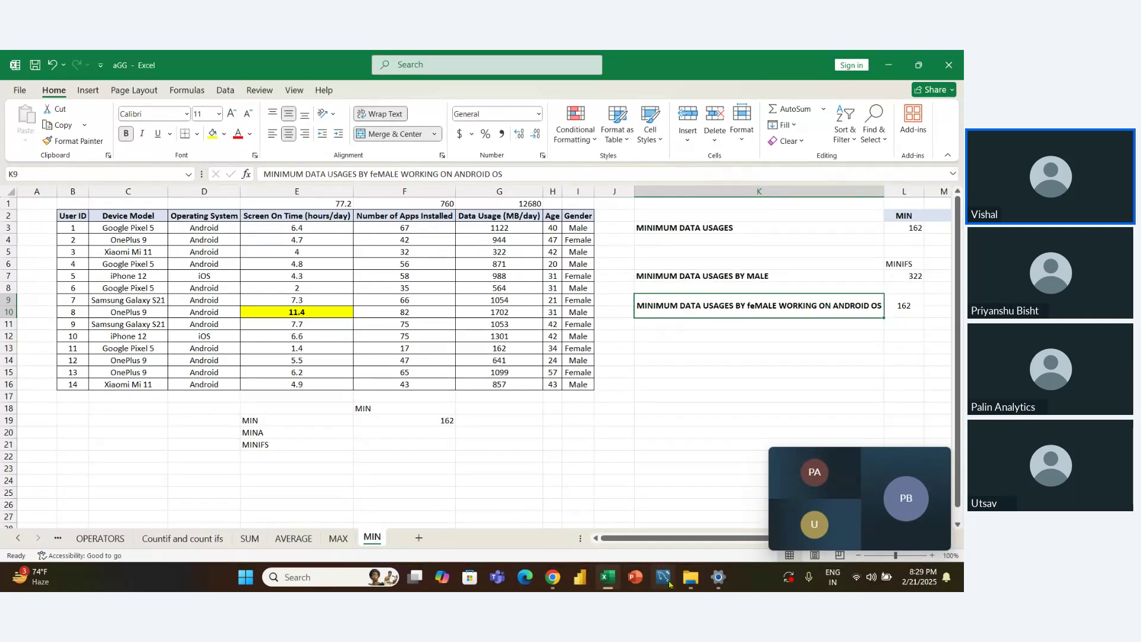
left_click(690, 582)
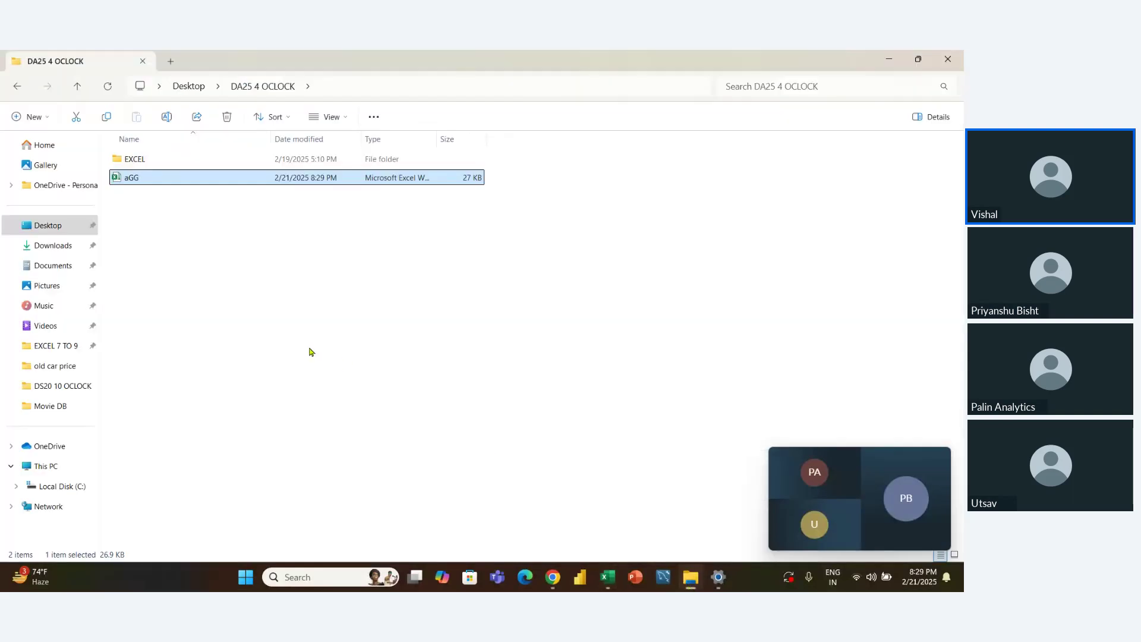
left_click(607, 582)
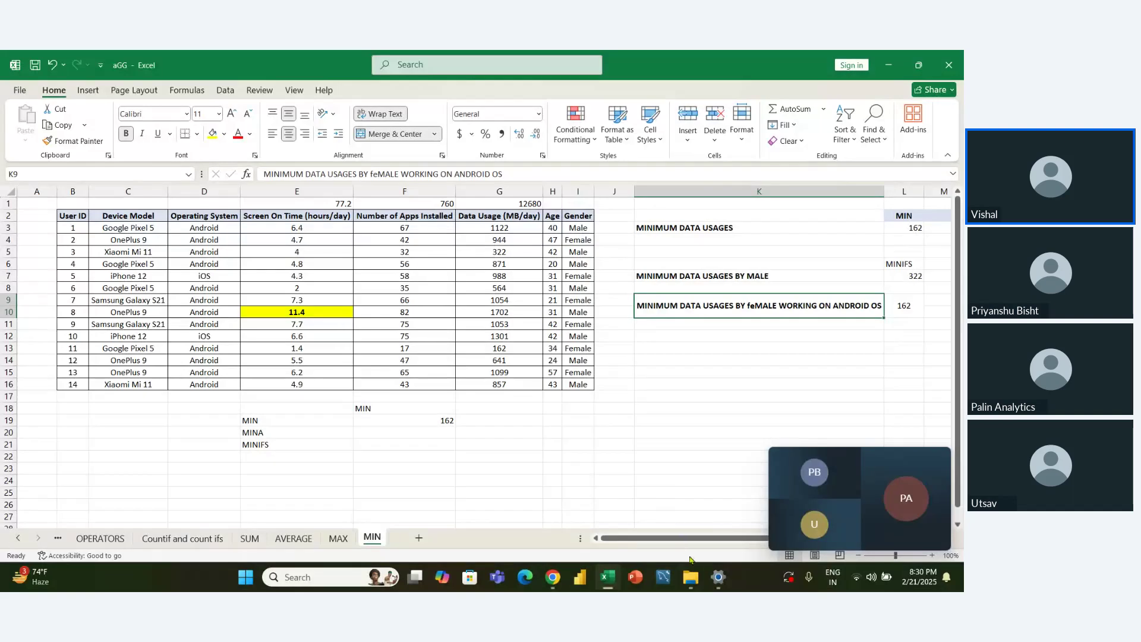
Step: Switch to File Explorer and open the easy workbook from the Company Interview Task folder inside EXCEL 7 TO 9
left_click(691, 579)
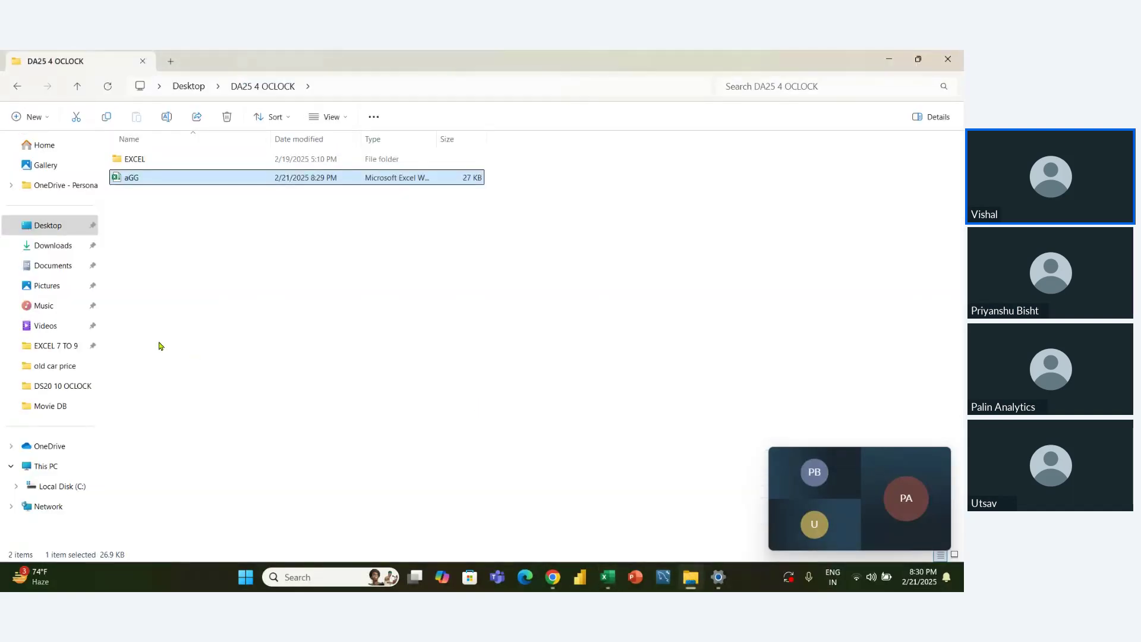
left_click(52, 353)
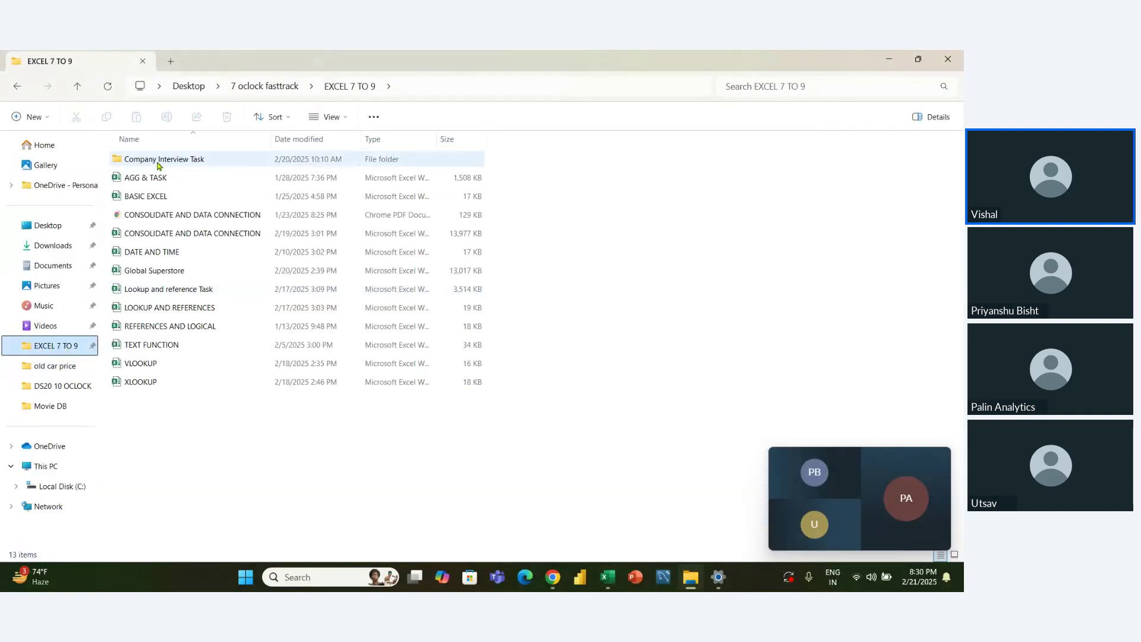
double_click(159, 165)
left_click(157, 164)
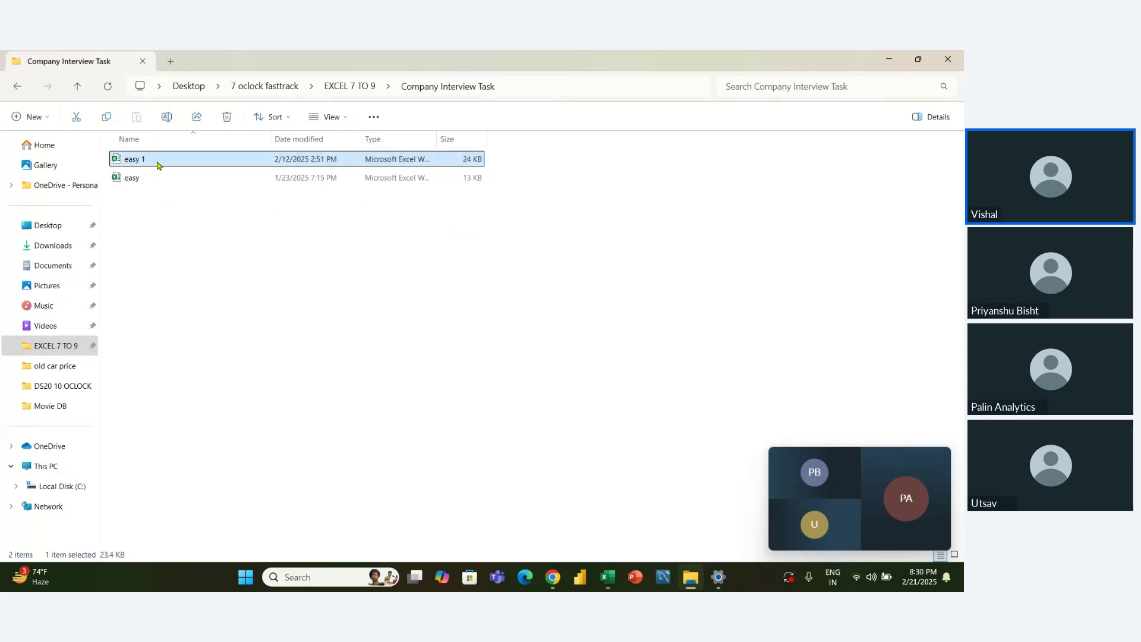
left_click(132, 178)
double_click(132, 180)
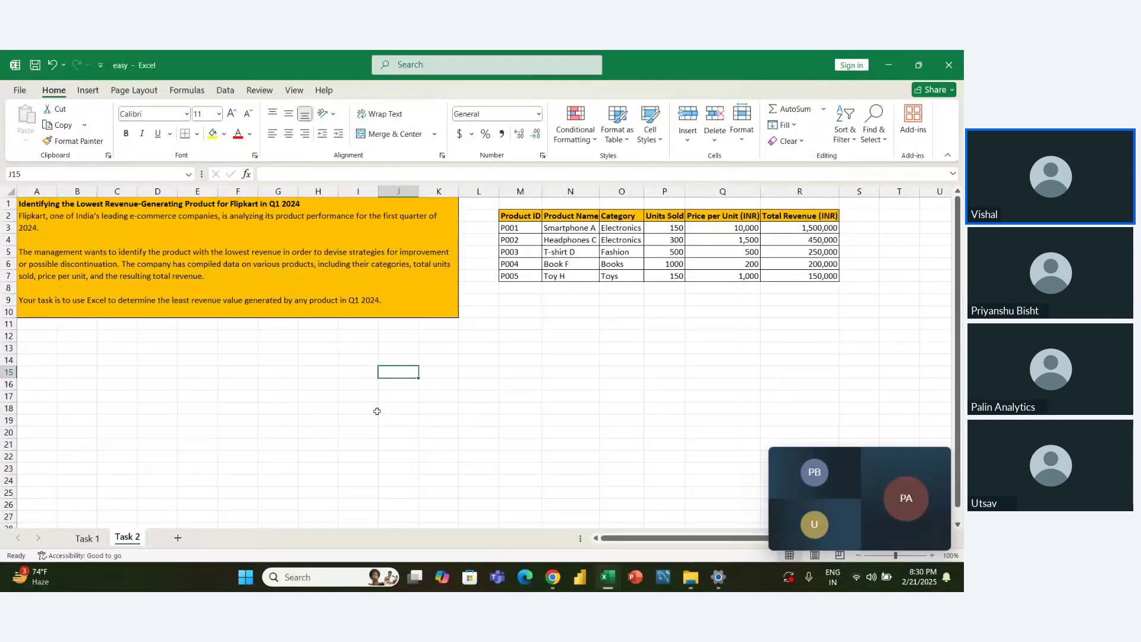
Step: Examine the Flipkart lowest-revenue task description and its product table on the Task 2 sheet
scroll(377, 411, "up", 2)
scroll(377, 412, "down", 4)
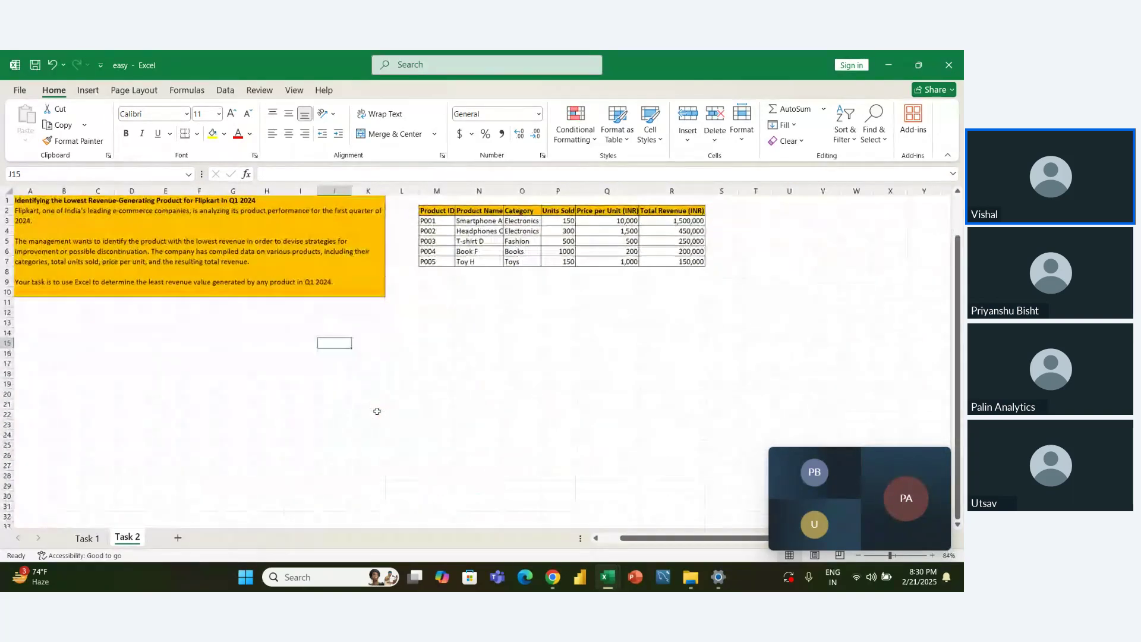
scroll(377, 412, "up", 2)
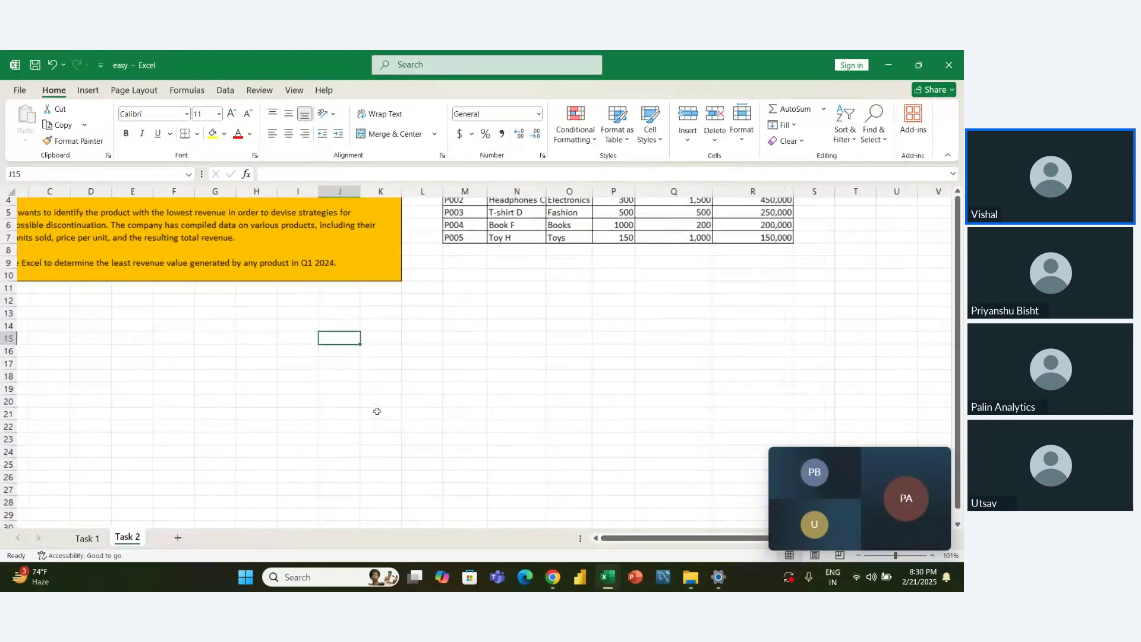
scroll(377, 412, "left", 1)
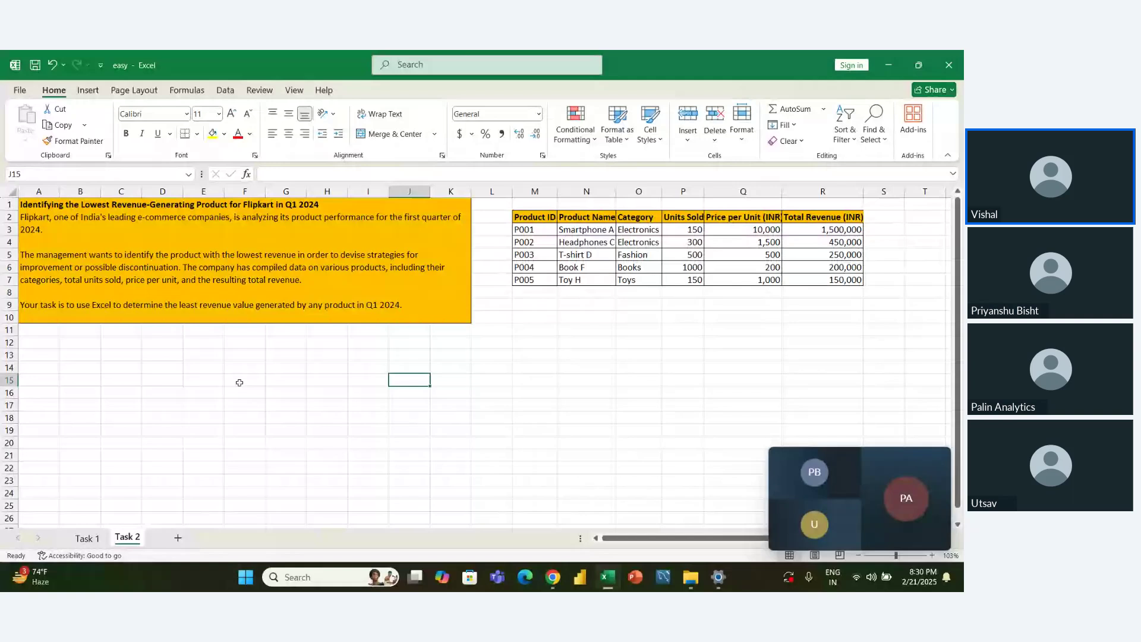
left_click(253, 291)
left_click(398, 419)
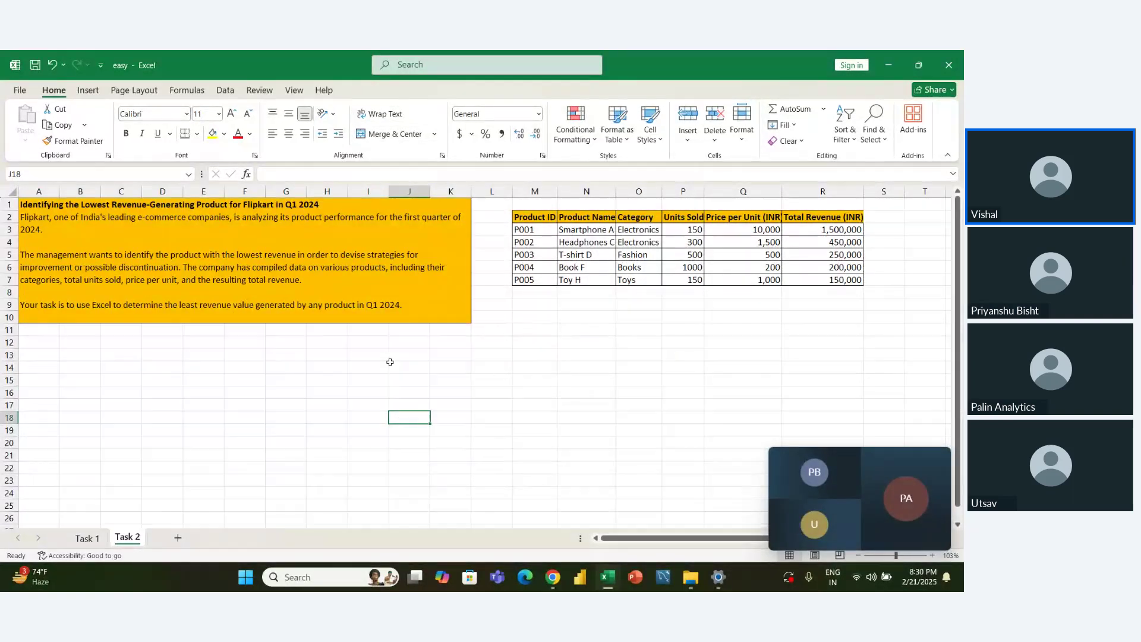
left_click(527, 347)
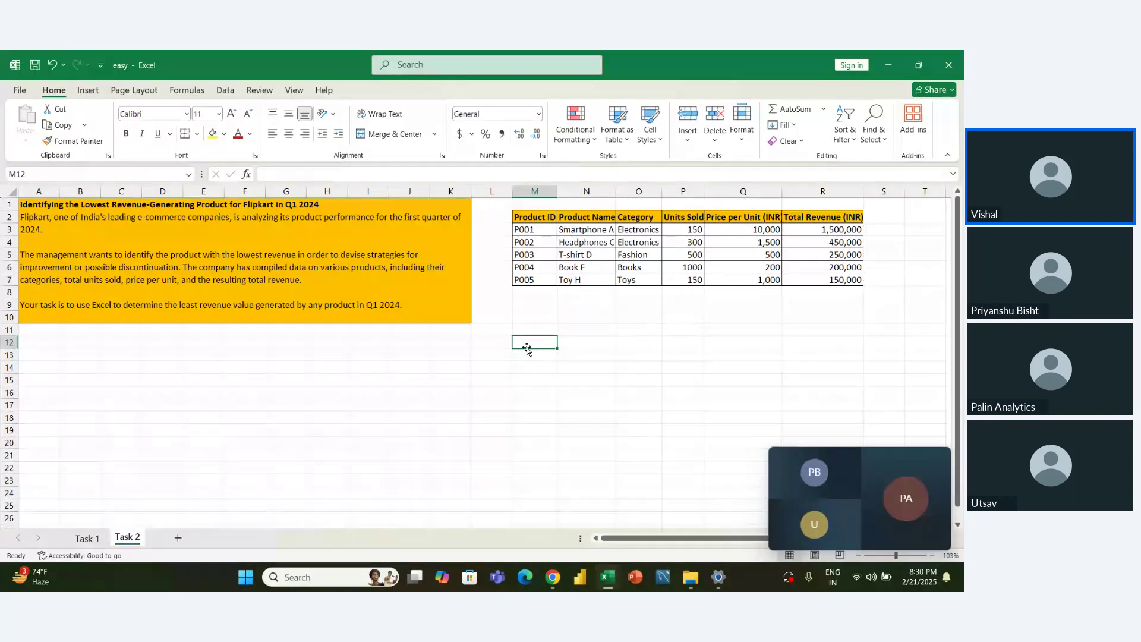
Step: Switch to the floating meeting window and unmute the microphone
left_click(828, 535)
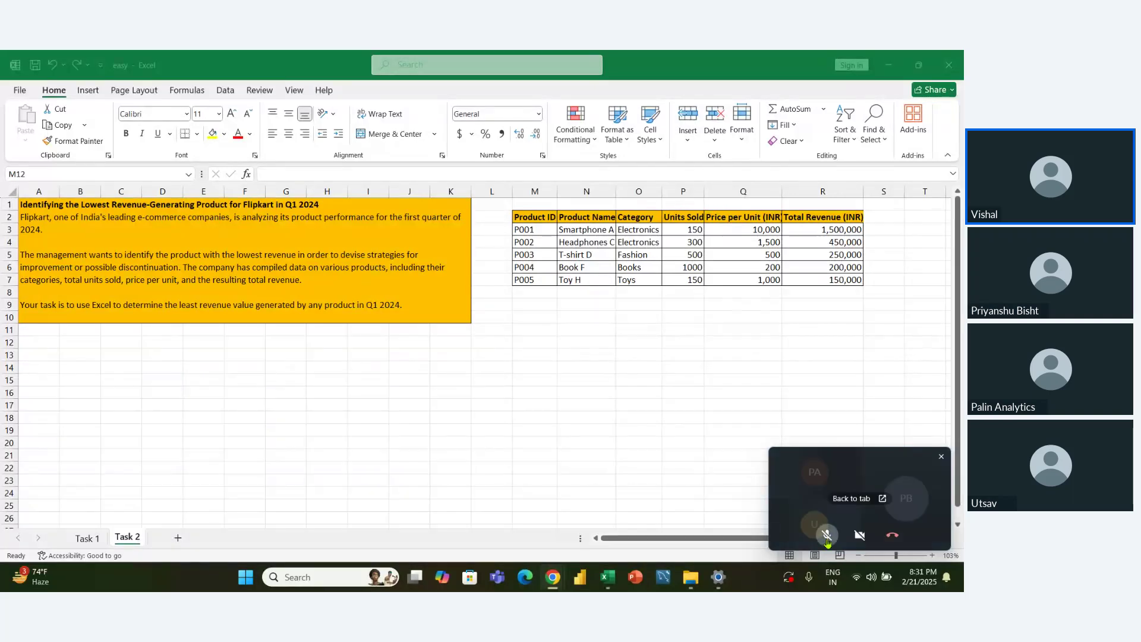
left_click(828, 541)
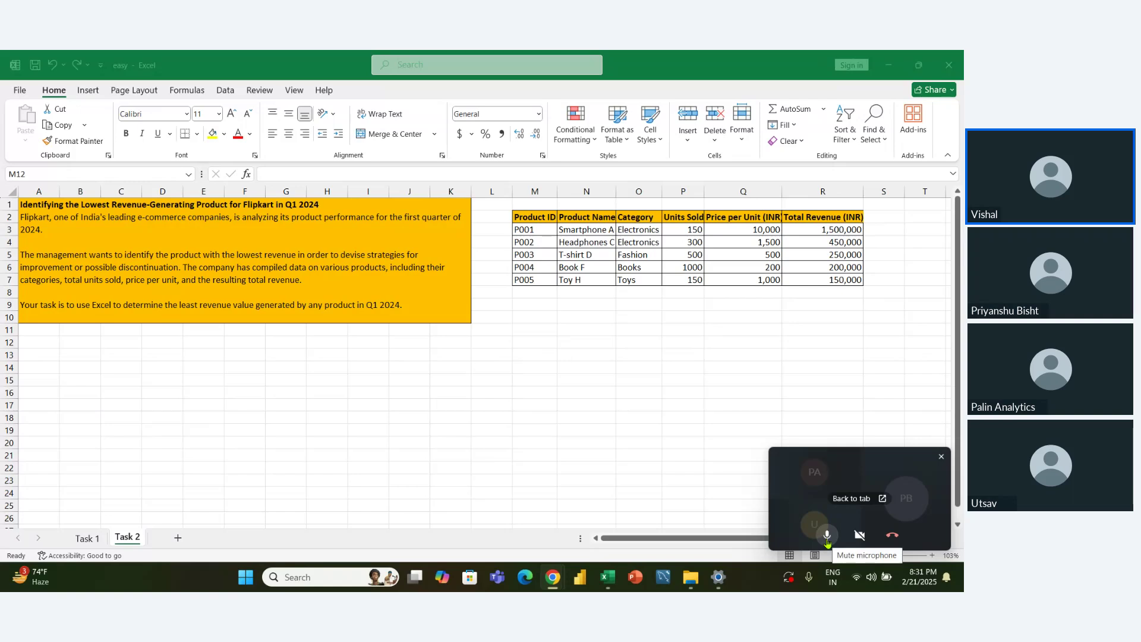